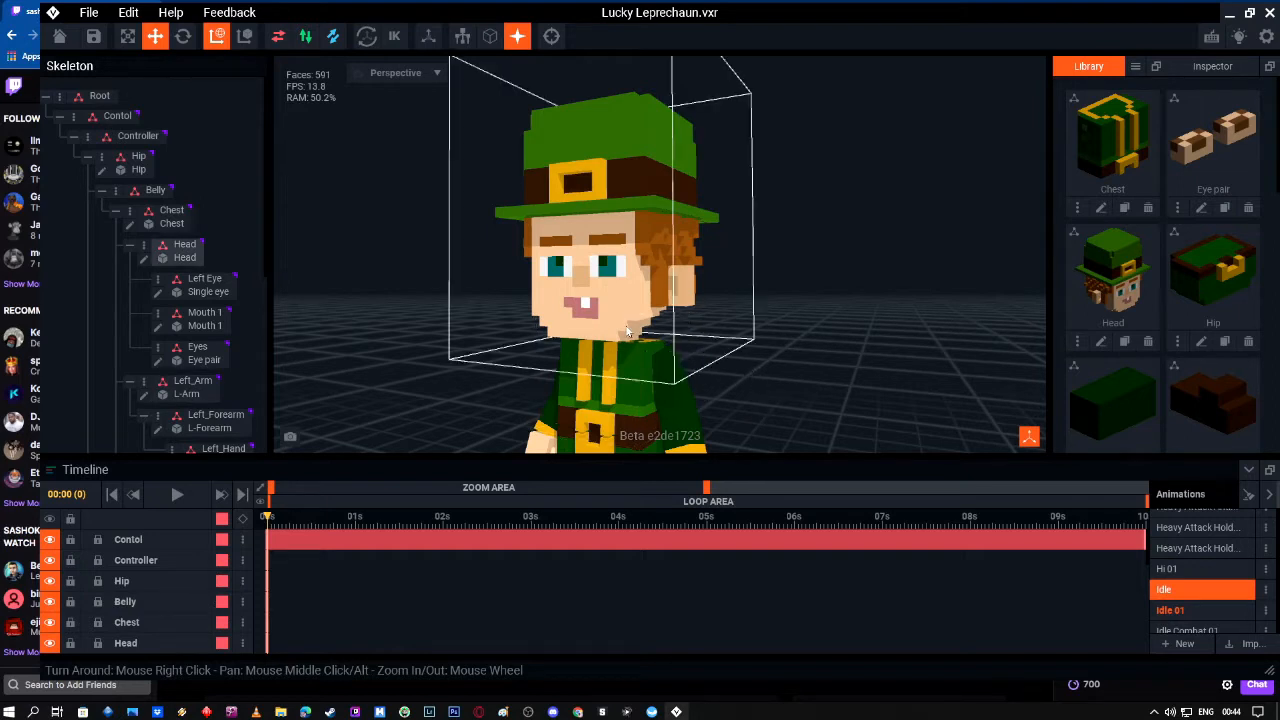
Step: Inspect the leprechaun's face and the closed-eyes model Eye pair, saving that model on return to the rig
right_drag(600, 360, 600, 360)
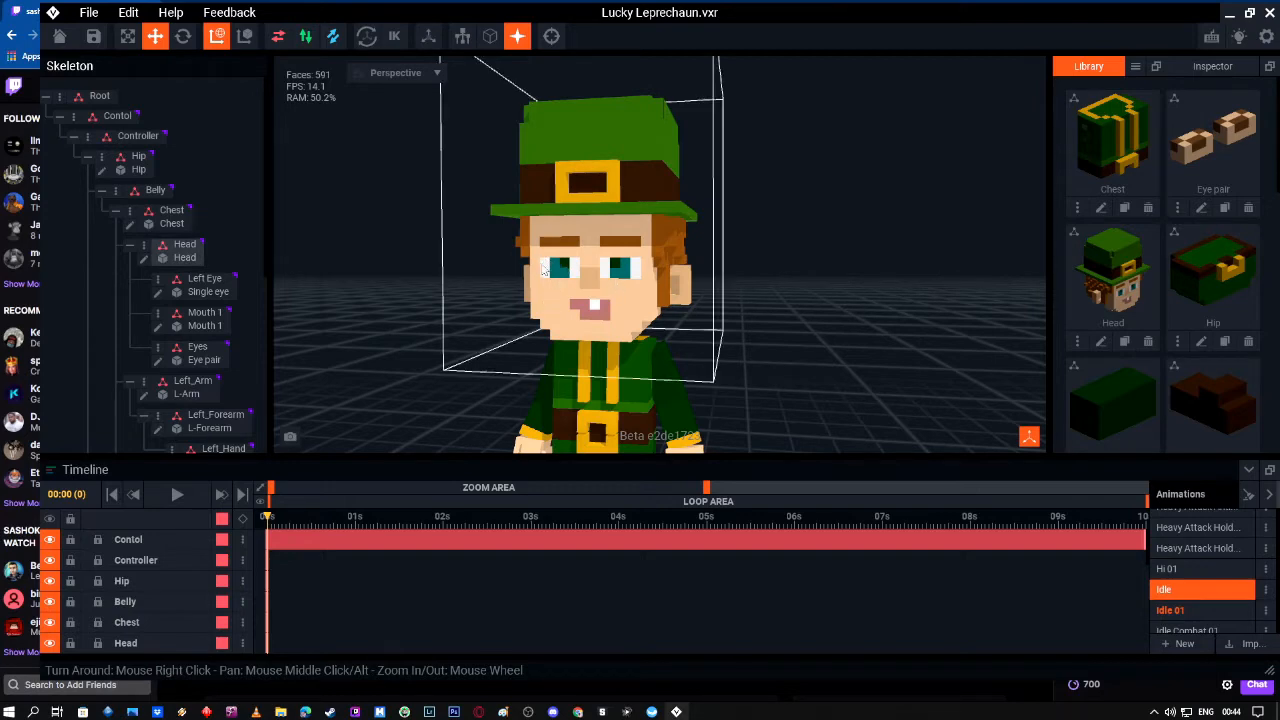
scroll(555, 266, up, 5)
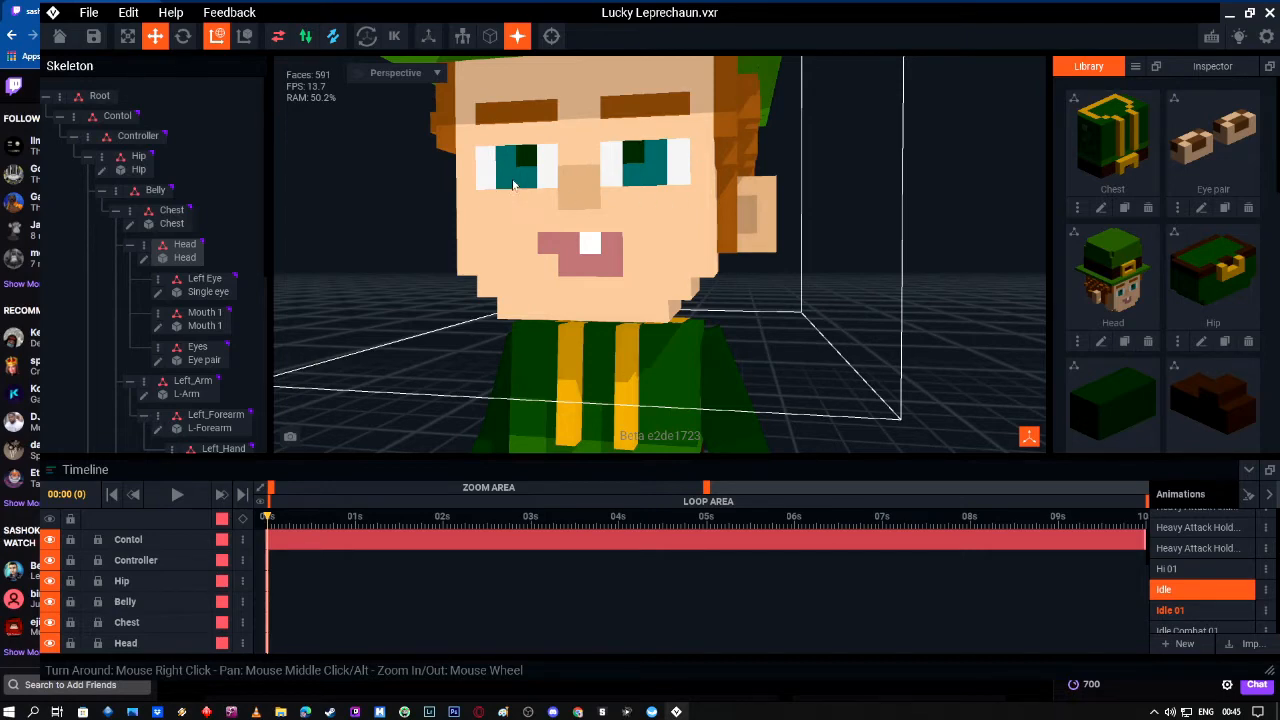
click(1201, 209)
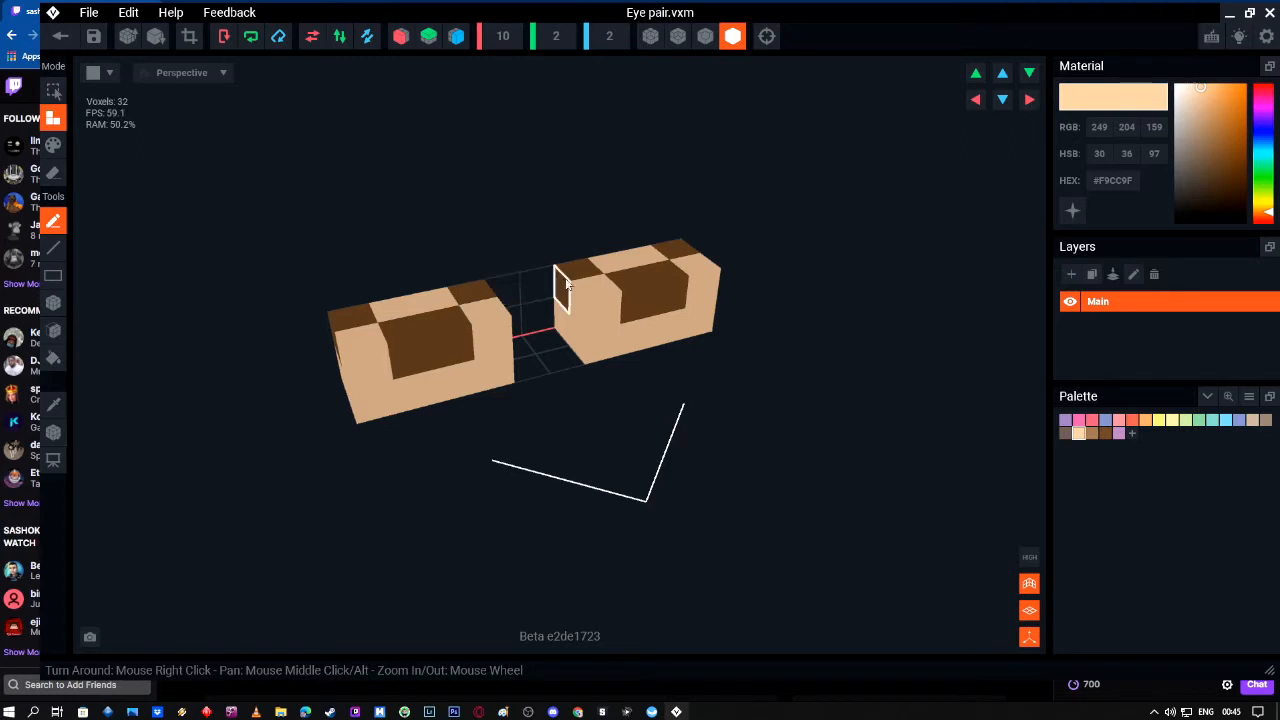
click(62, 37)
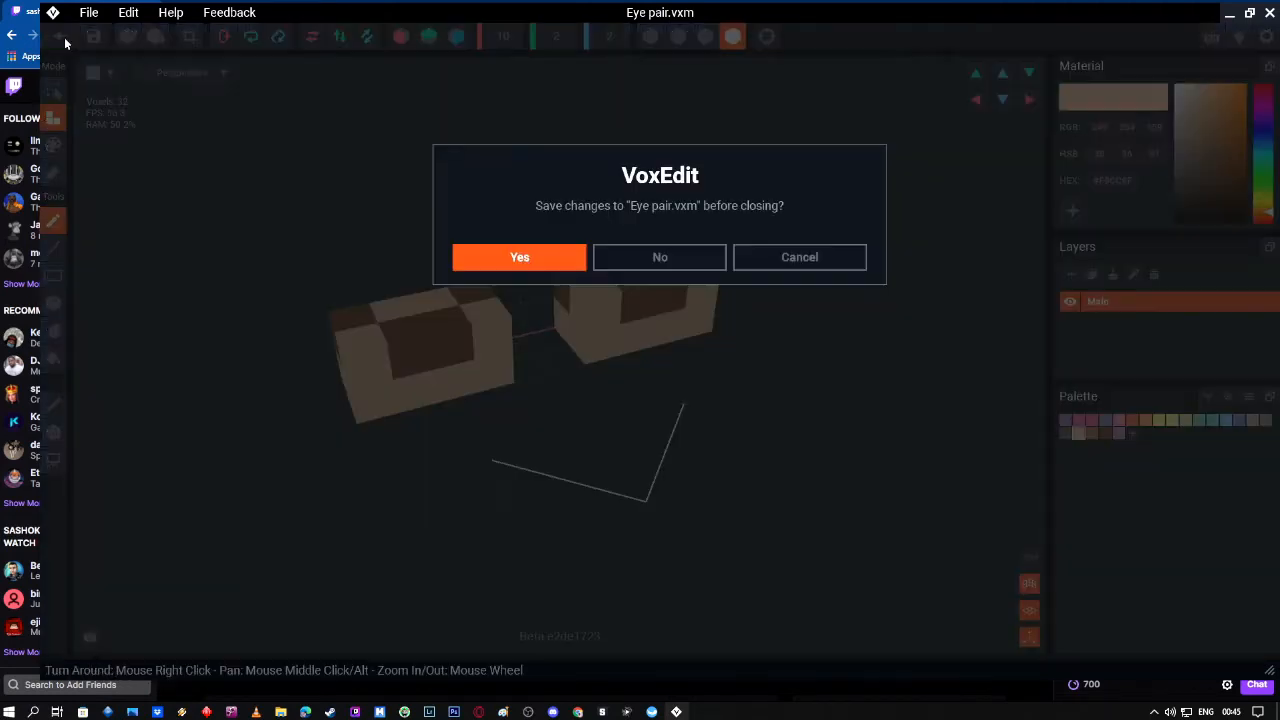
click(519, 257)
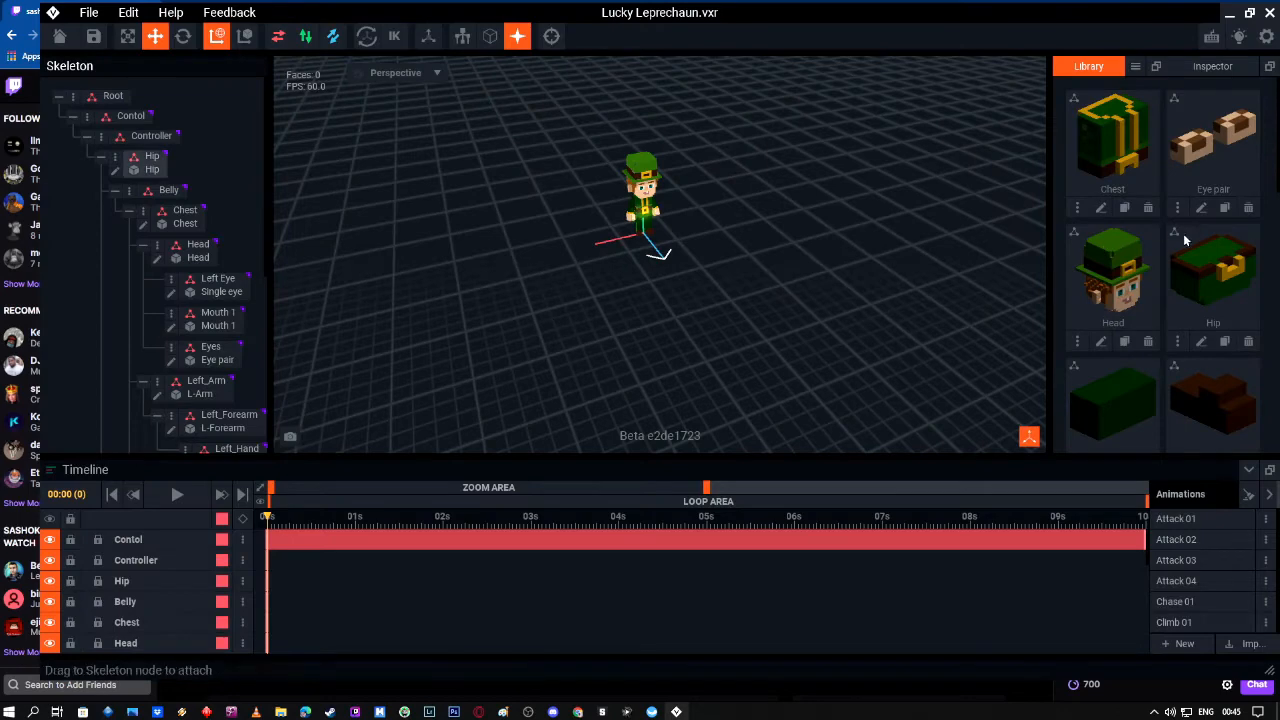
Step: Look through the library for the Mouth 1 and Single eye models and view the leprechaun from the front
scroll(1183, 233, down, 5)
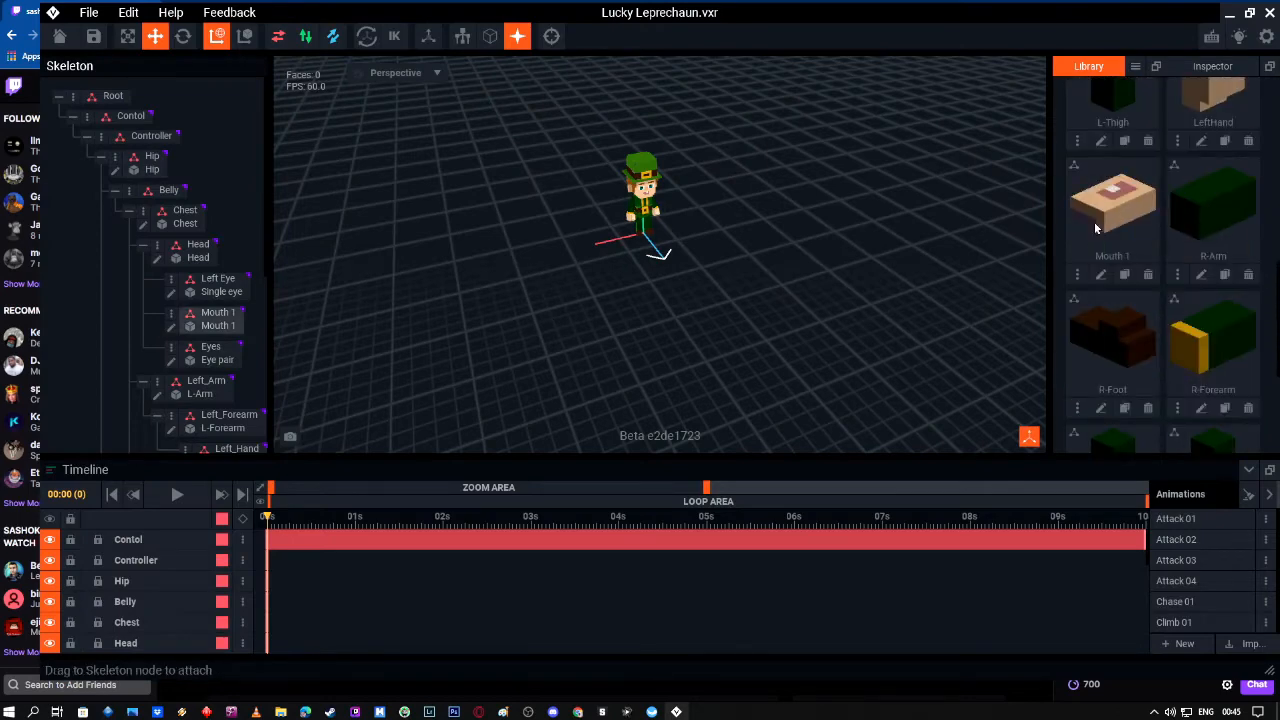
scroll(1117, 245, down, 3)
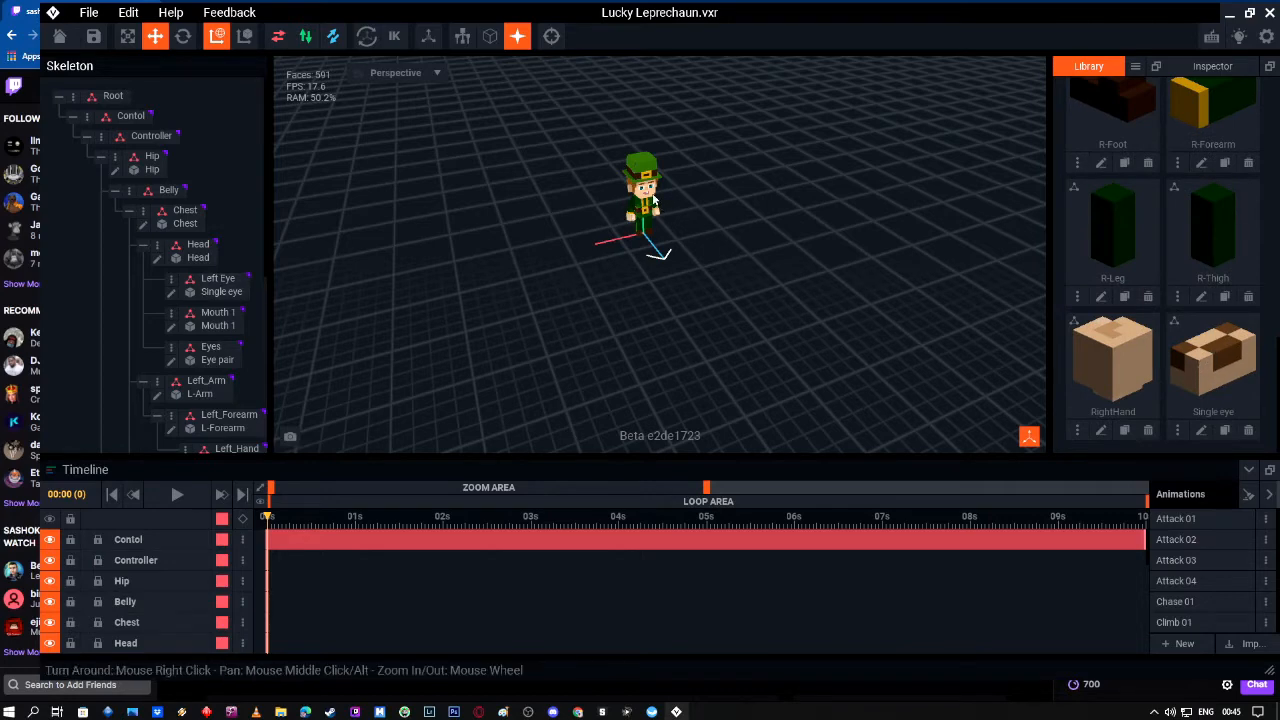
right_drag(642, 203, 648, 203)
scroll(650, 202, up, 3)
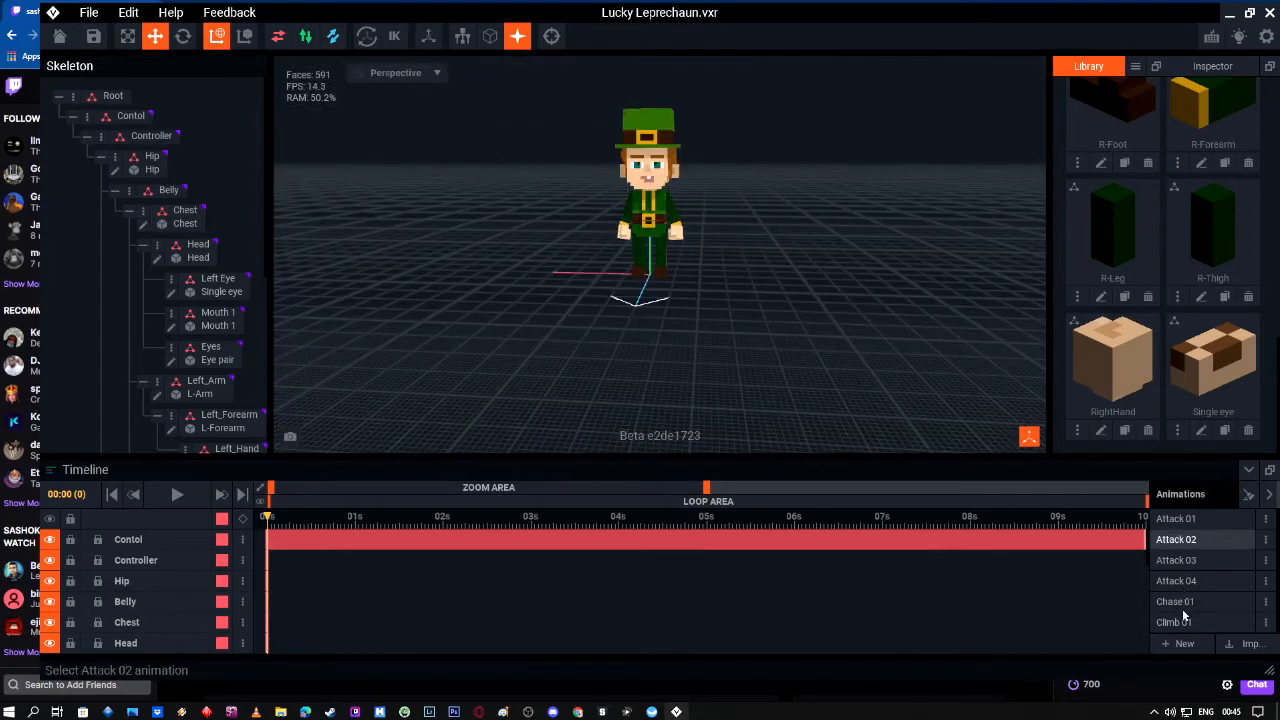
Step: Look through the rig's animation list from Attack 01 to the Idle entries
scroll(1191, 541, down, 1)
scroll(1190, 550, down, 1)
scroll(1189, 551, up, 2)
scroll(1187, 552, up, 1)
scroll(1181, 555, down, 5)
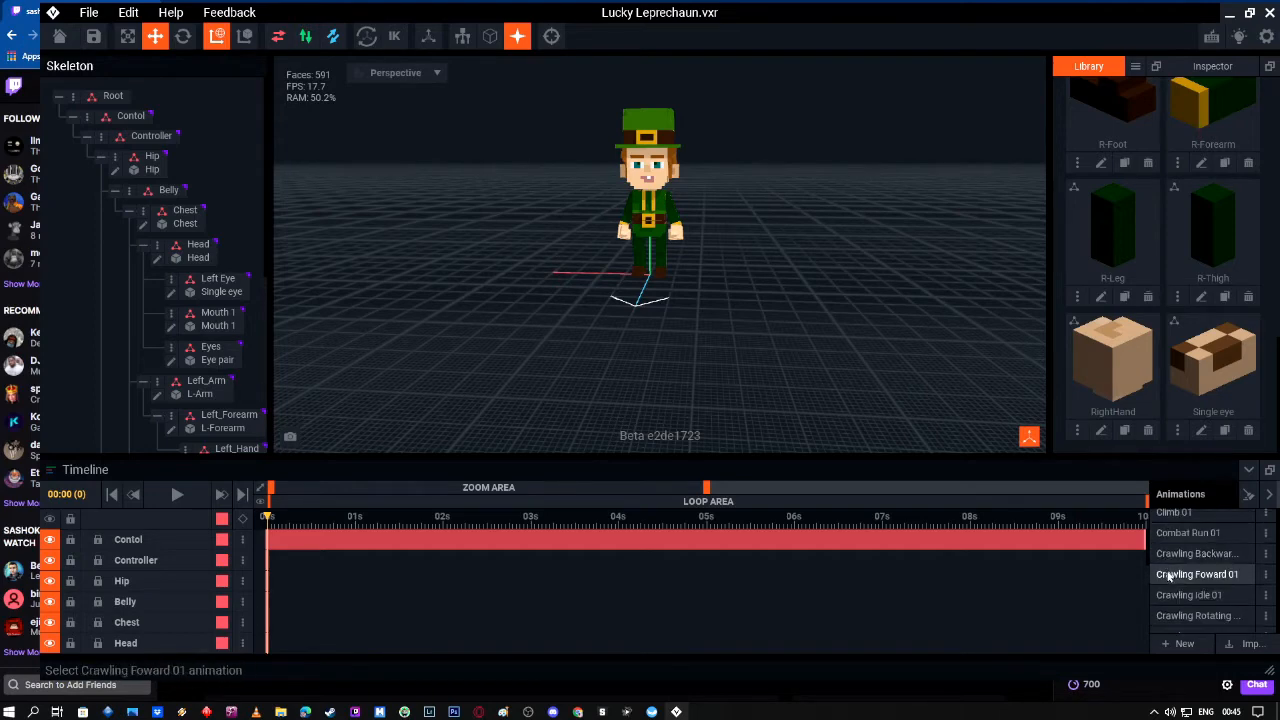
scroll(1168, 576, down, 2)
scroll(1168, 576, down, 2)
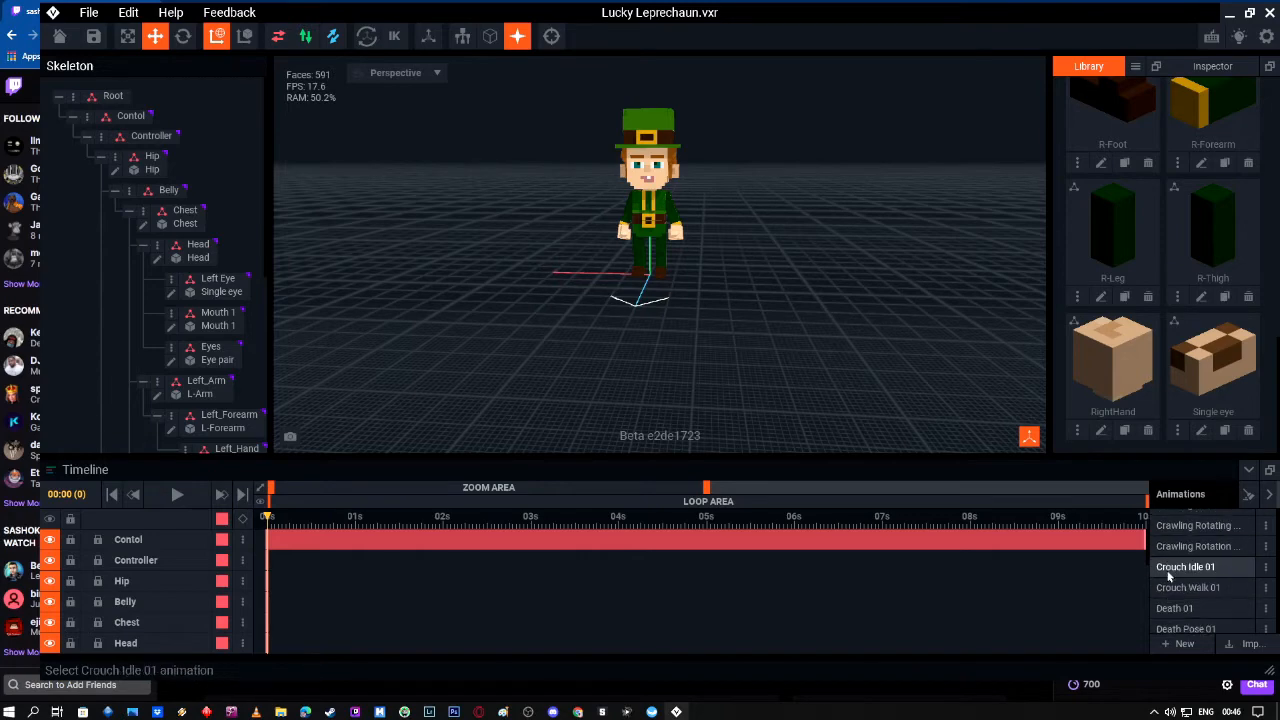
scroll(1168, 576, down, 1)
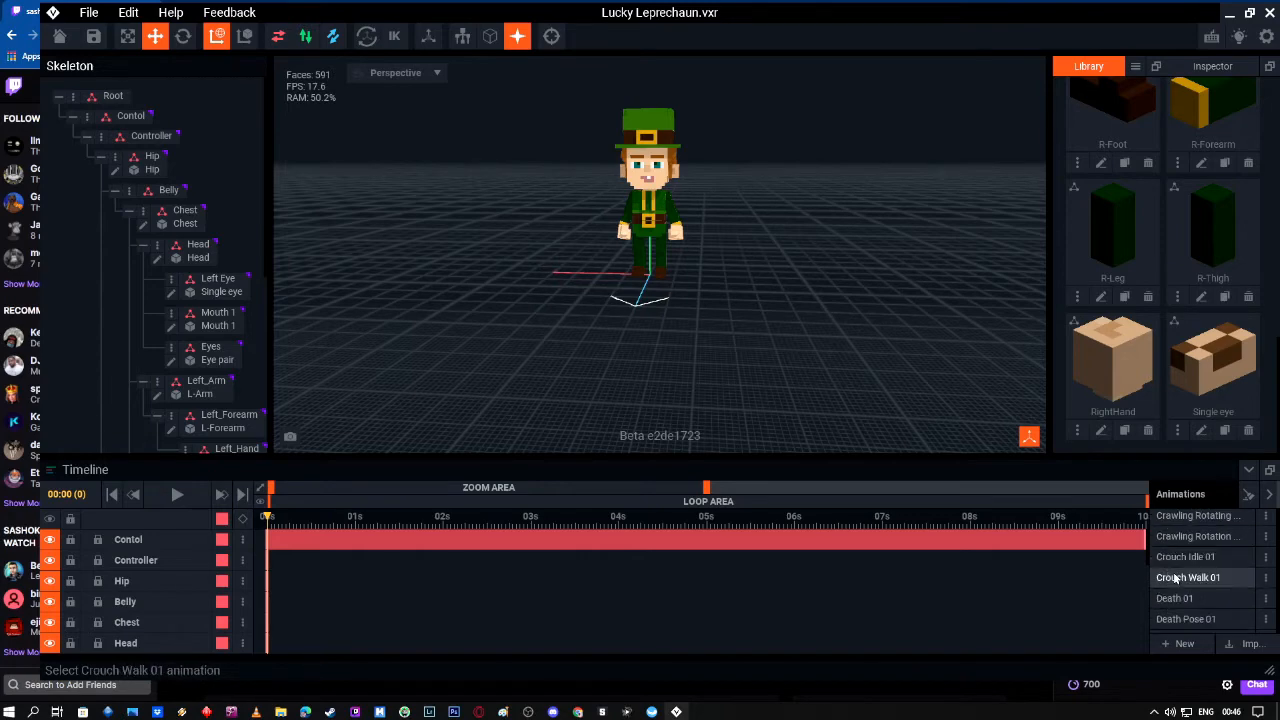
scroll(1178, 578, down, 1)
scroll(1176, 578, down, 3)
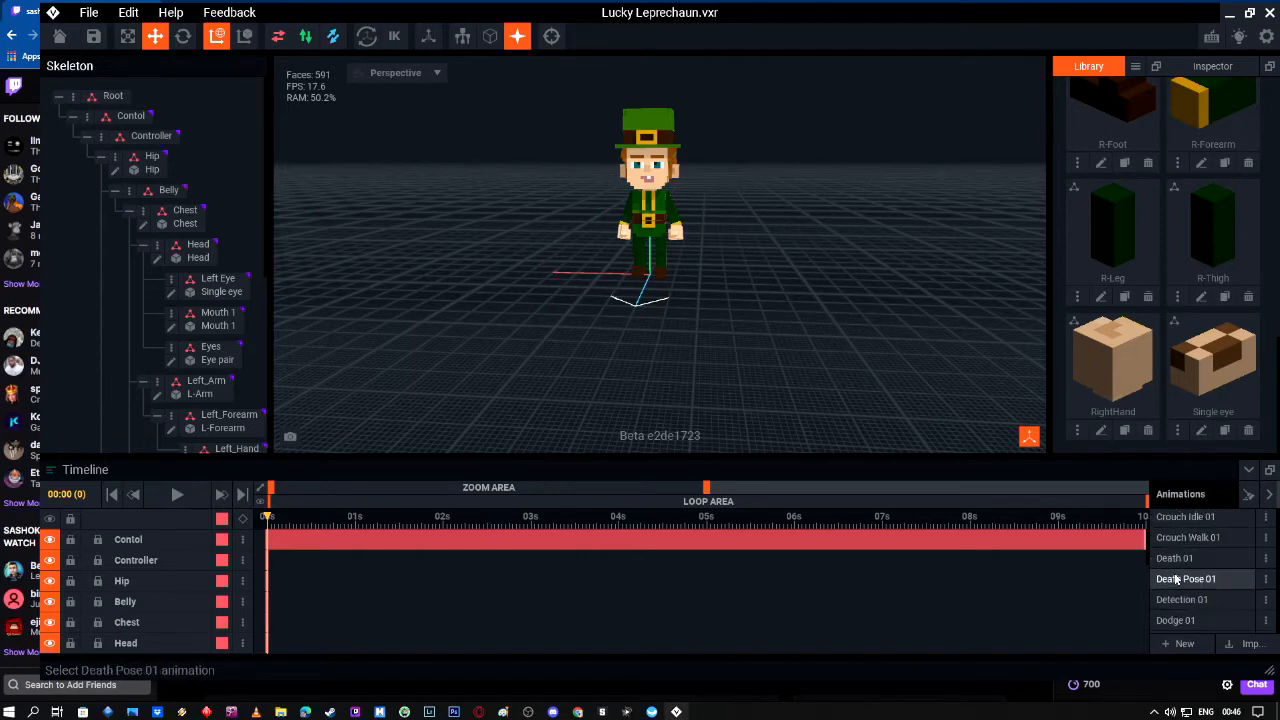
scroll(1175, 577, down, 4)
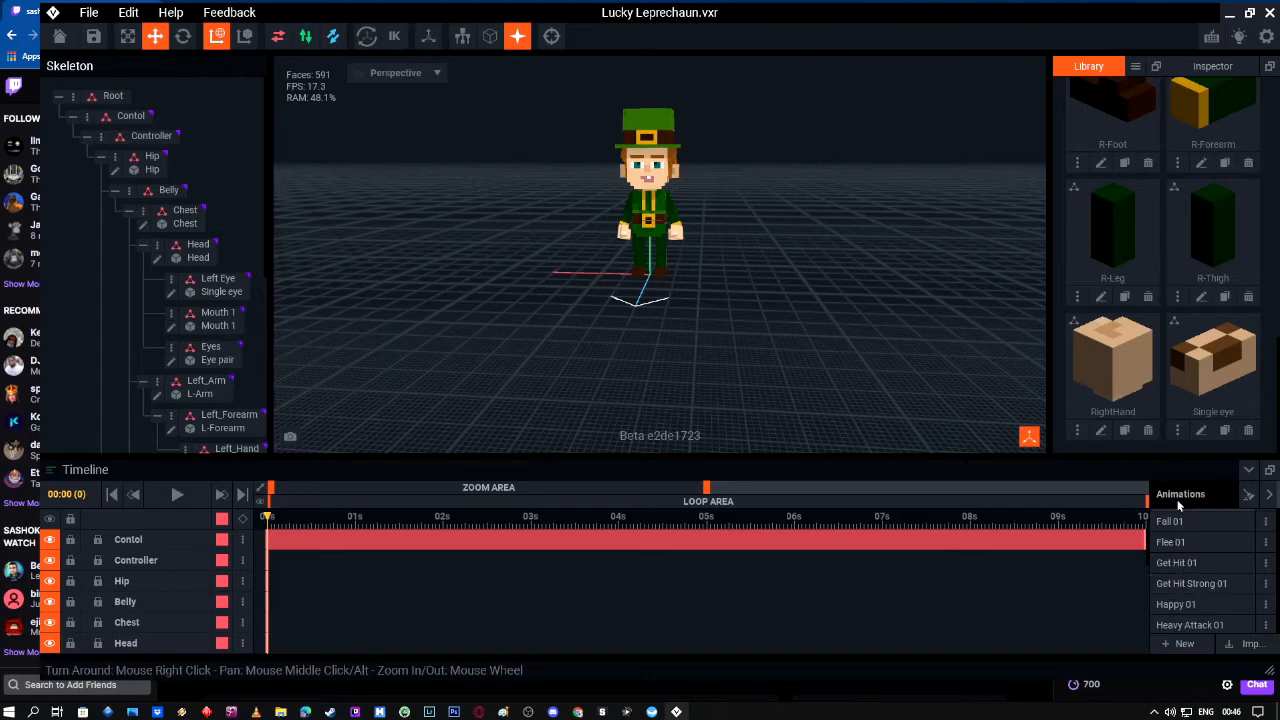
scroll(1172, 587, down, 3)
scroll(1172, 587, down, 2)
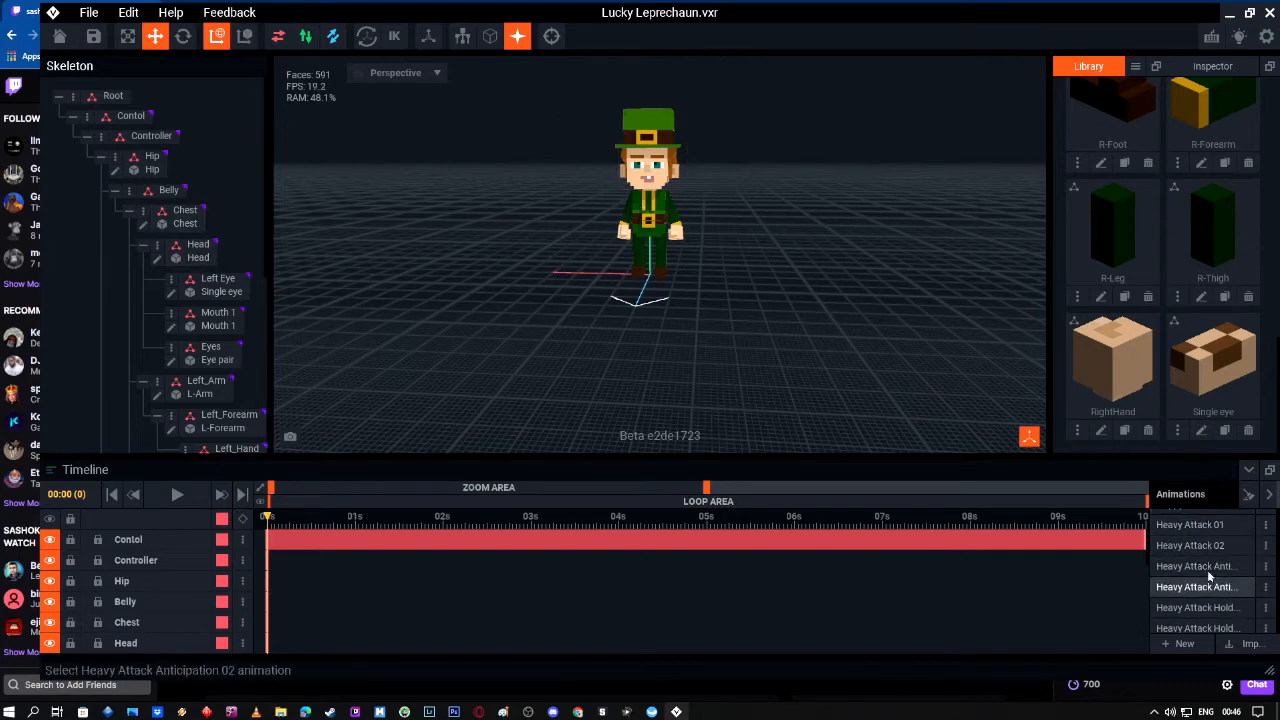
scroll(1185, 538, down, 1)
scroll(1185, 538, down, 1)
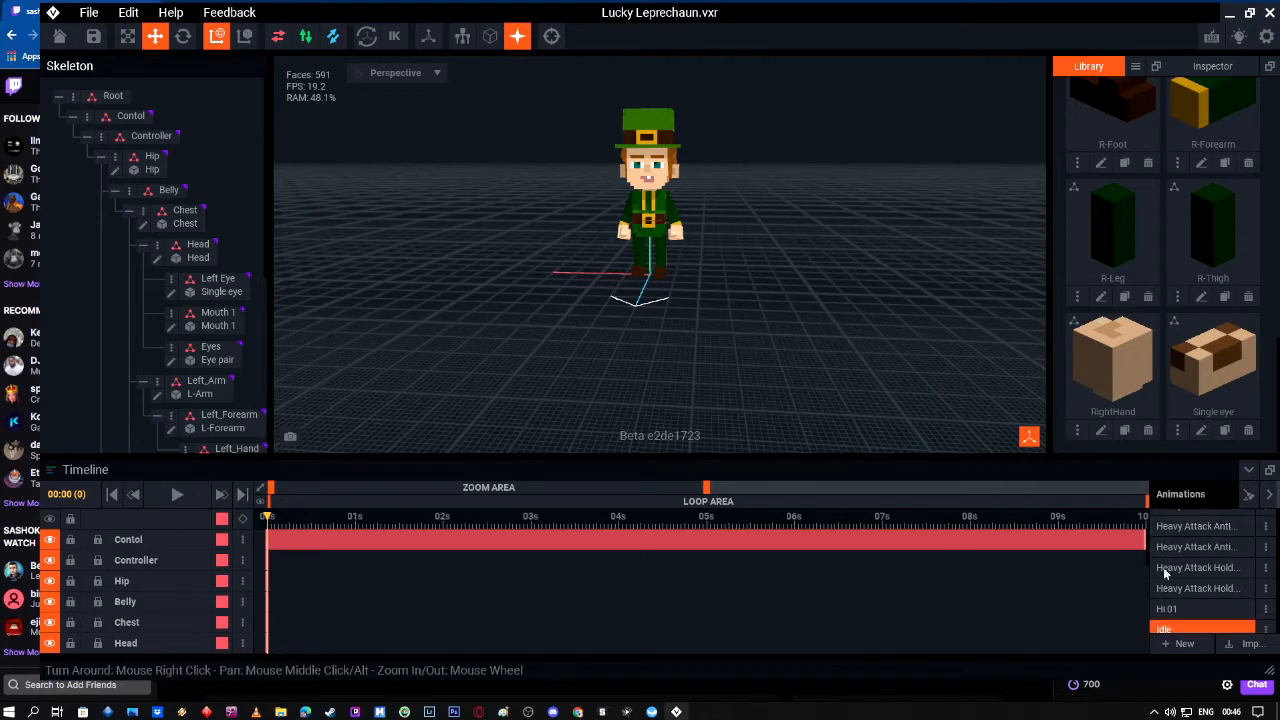
scroll(1190, 560, down, 1)
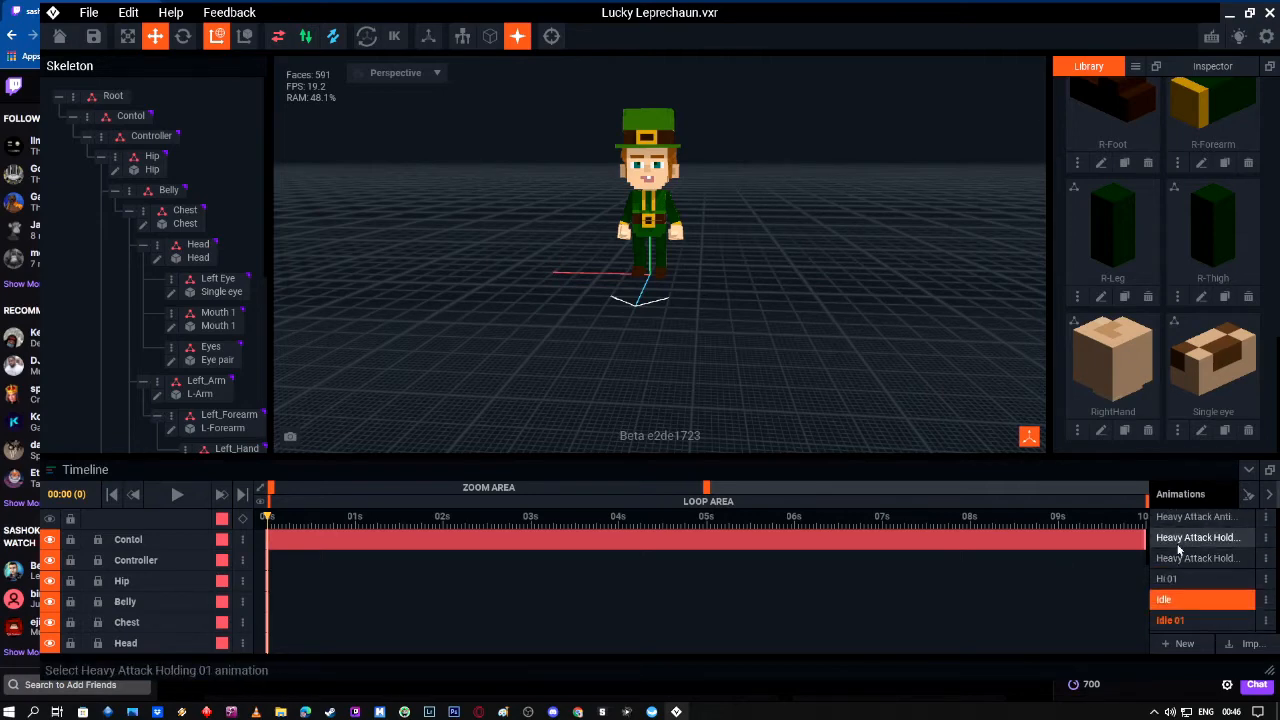
scroll(1185, 560, down, 1)
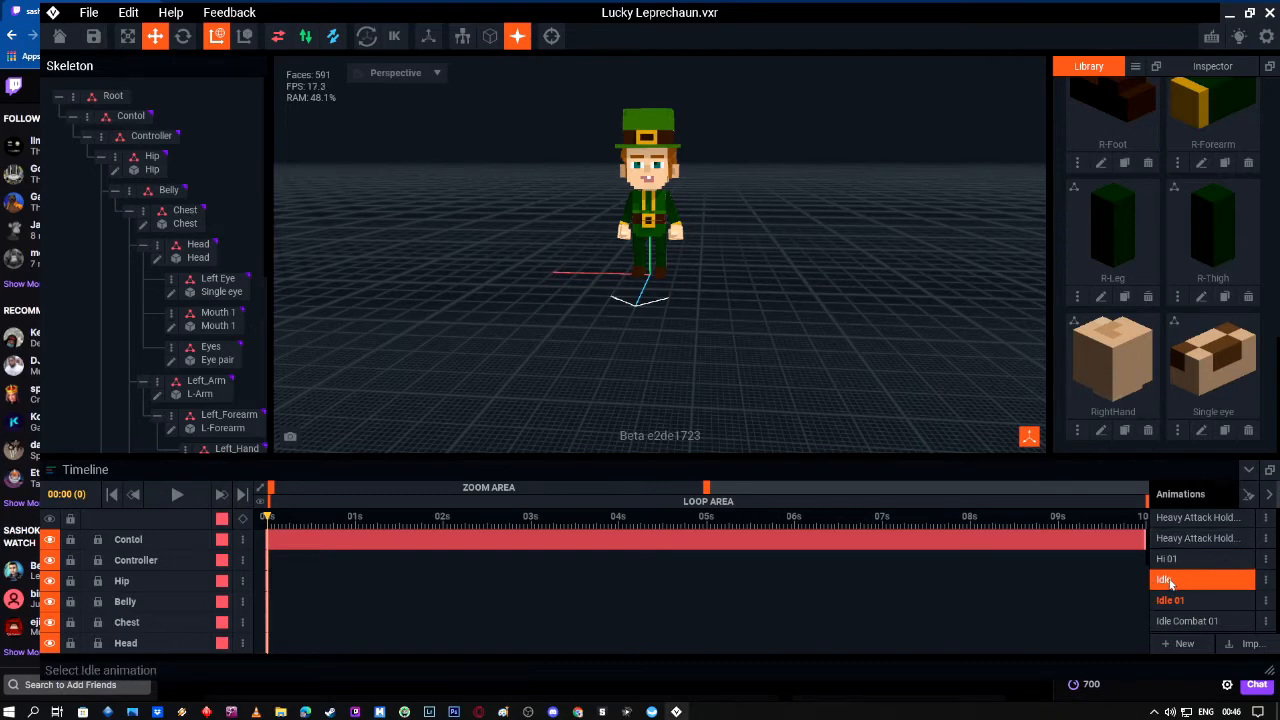
Step: Play the Idle 01 animation, watch the leprechaun's movement up close, and stop the playback
click(1170, 600)
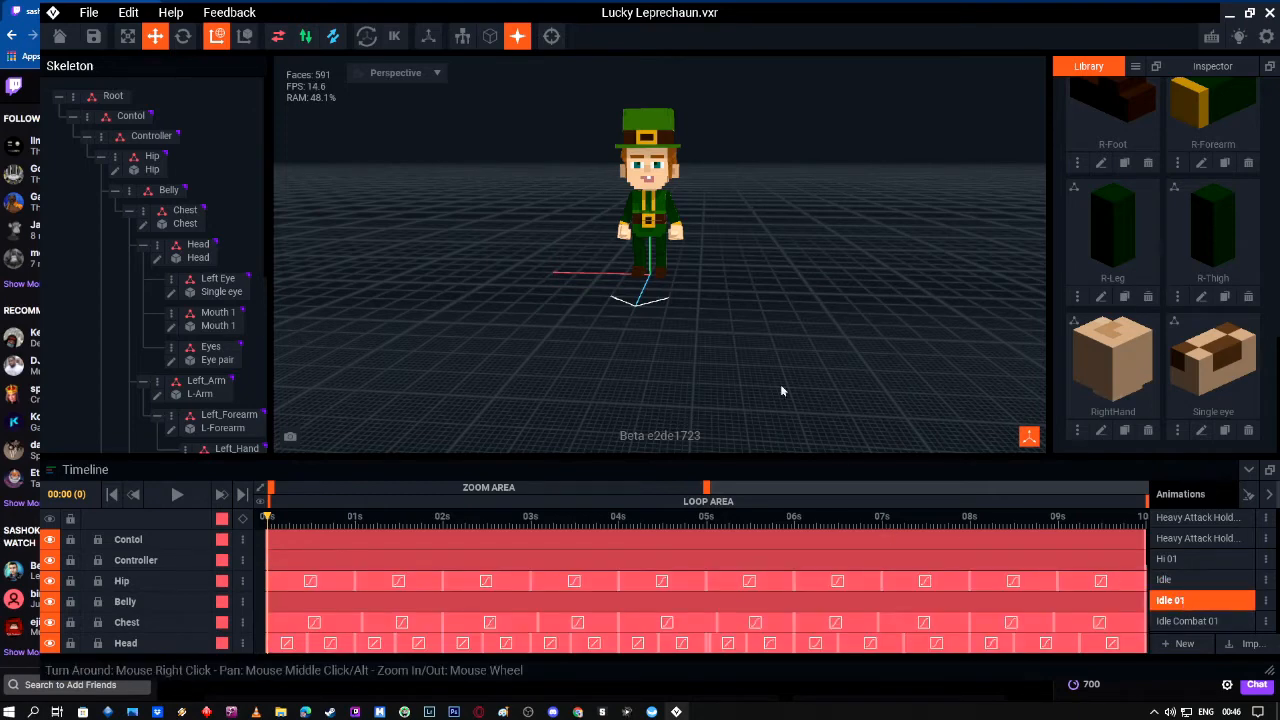
key(space)
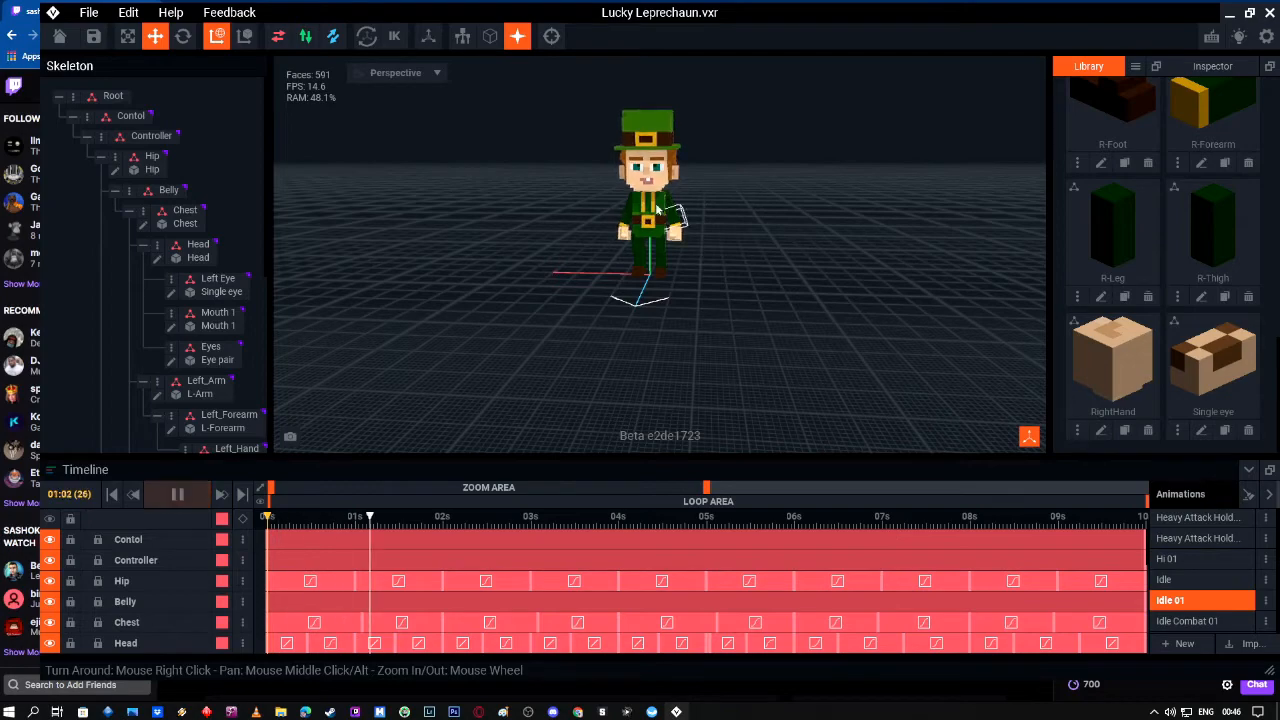
click(648, 205)
scroll(655, 200, up, 5)
right_drag(655, 200, 676, 211)
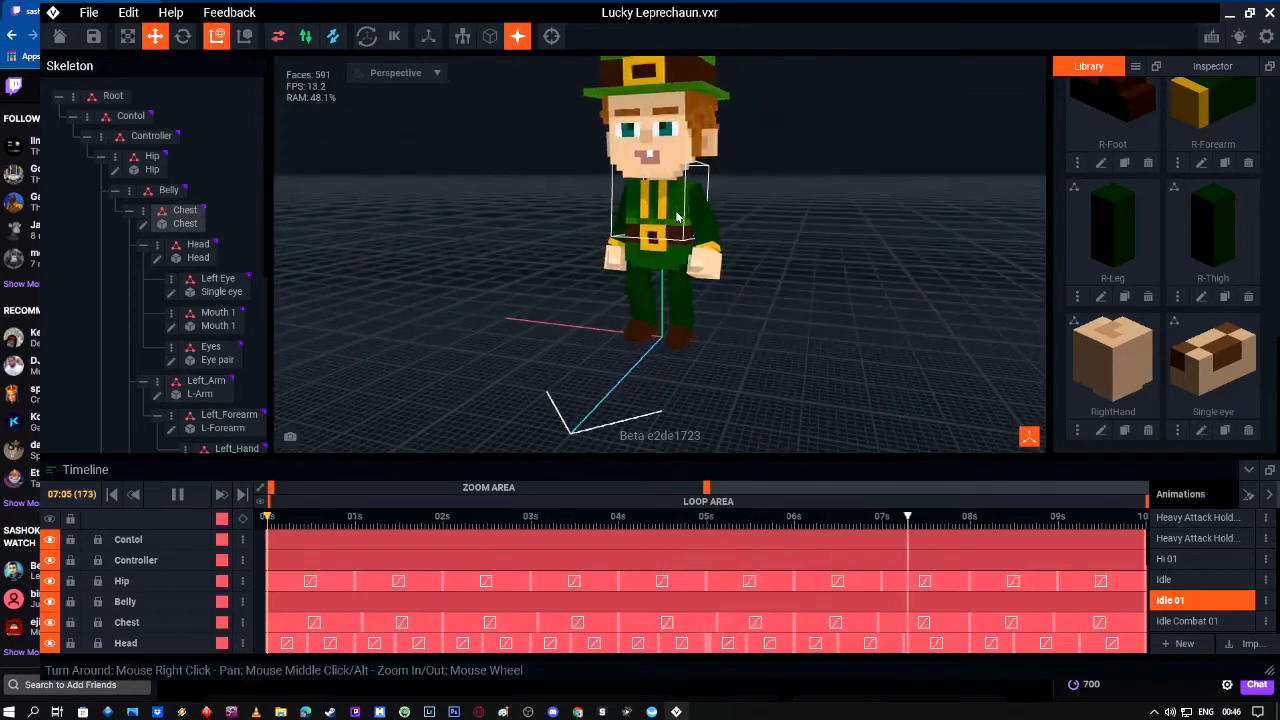
key(space)
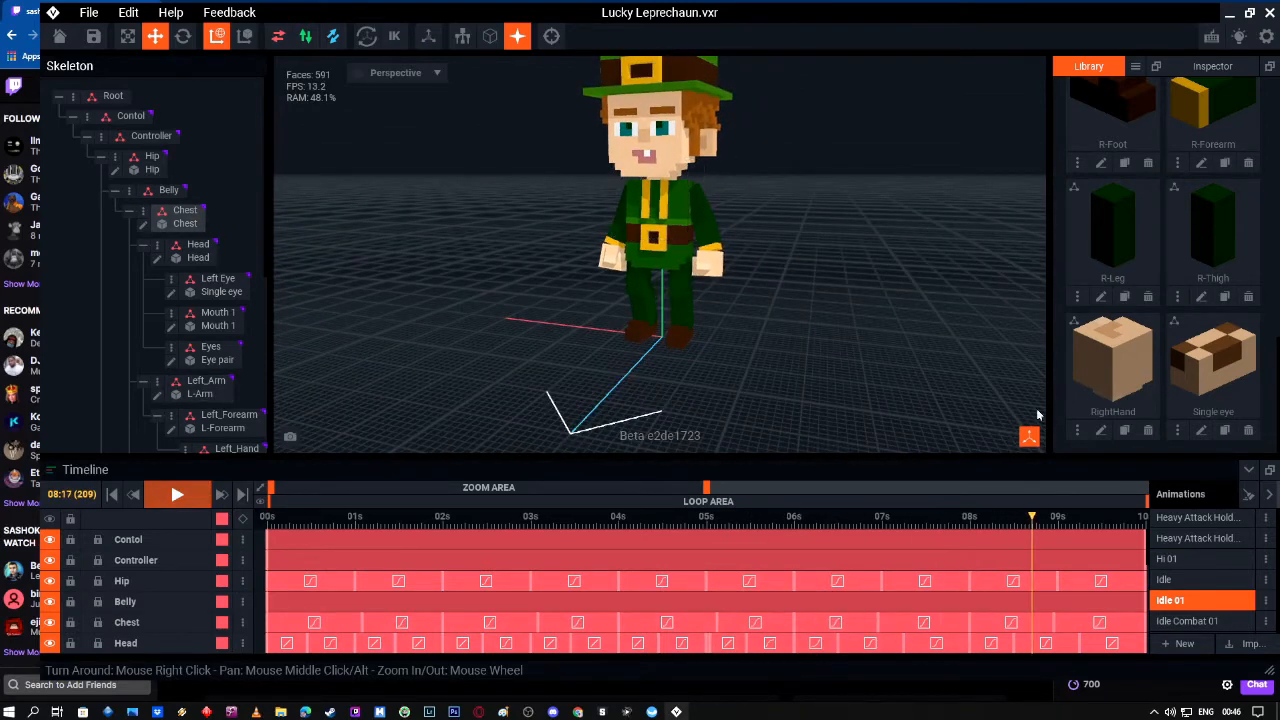
Step: Switch to the Idle animation and return its playhead to 00:00
click(1180, 584)
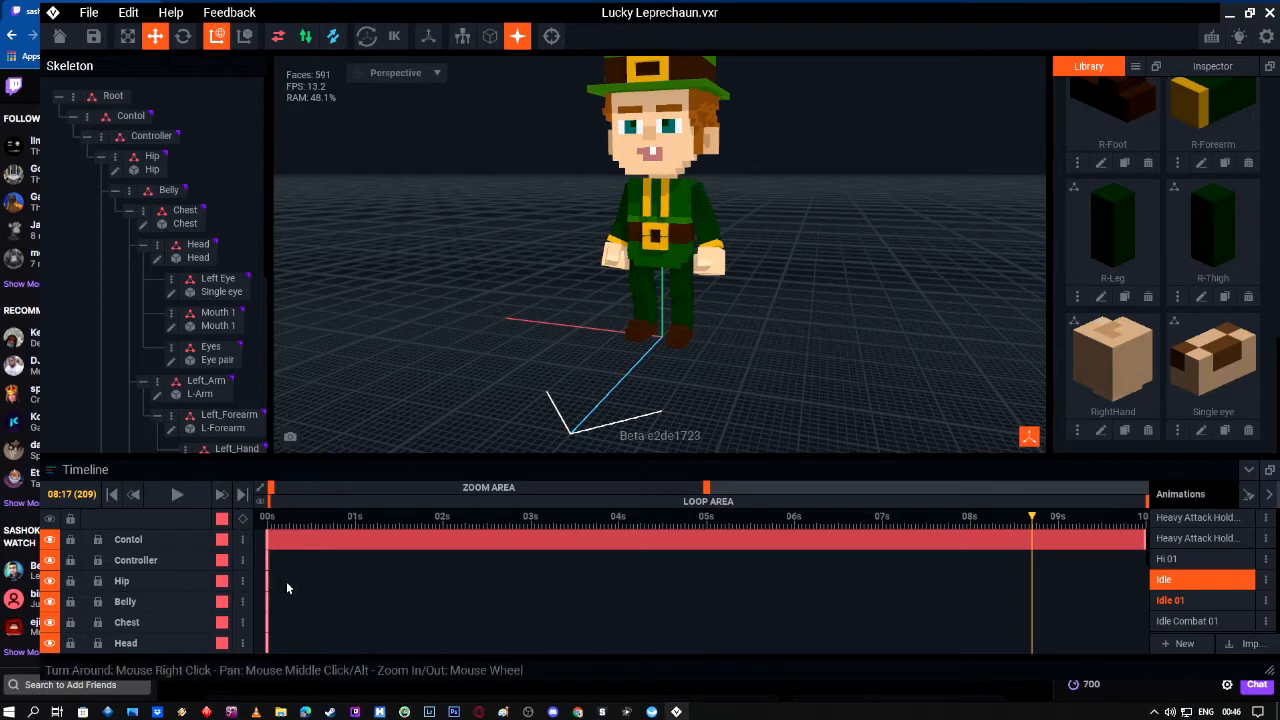
click(1010, 518)
drag(677, 557, 257, 574)
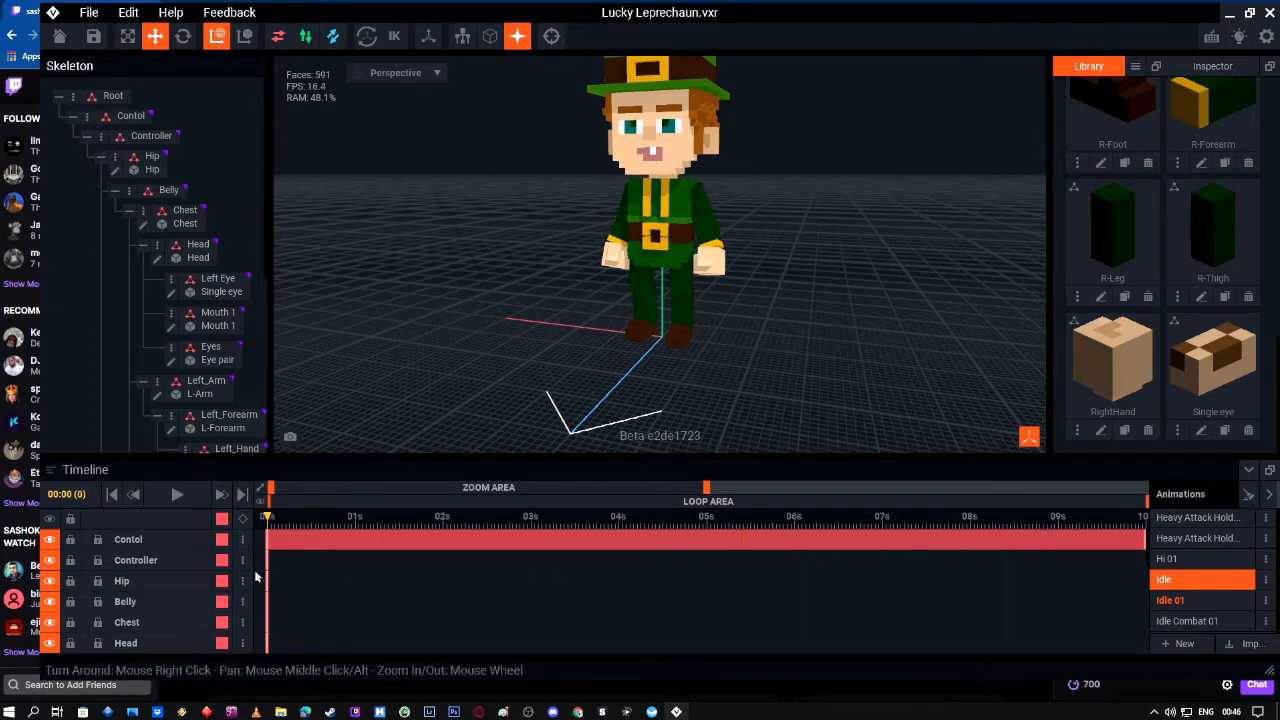
Step: Try attaching the library's Eye pair model to the Eyes node under Head
click(157, 248)
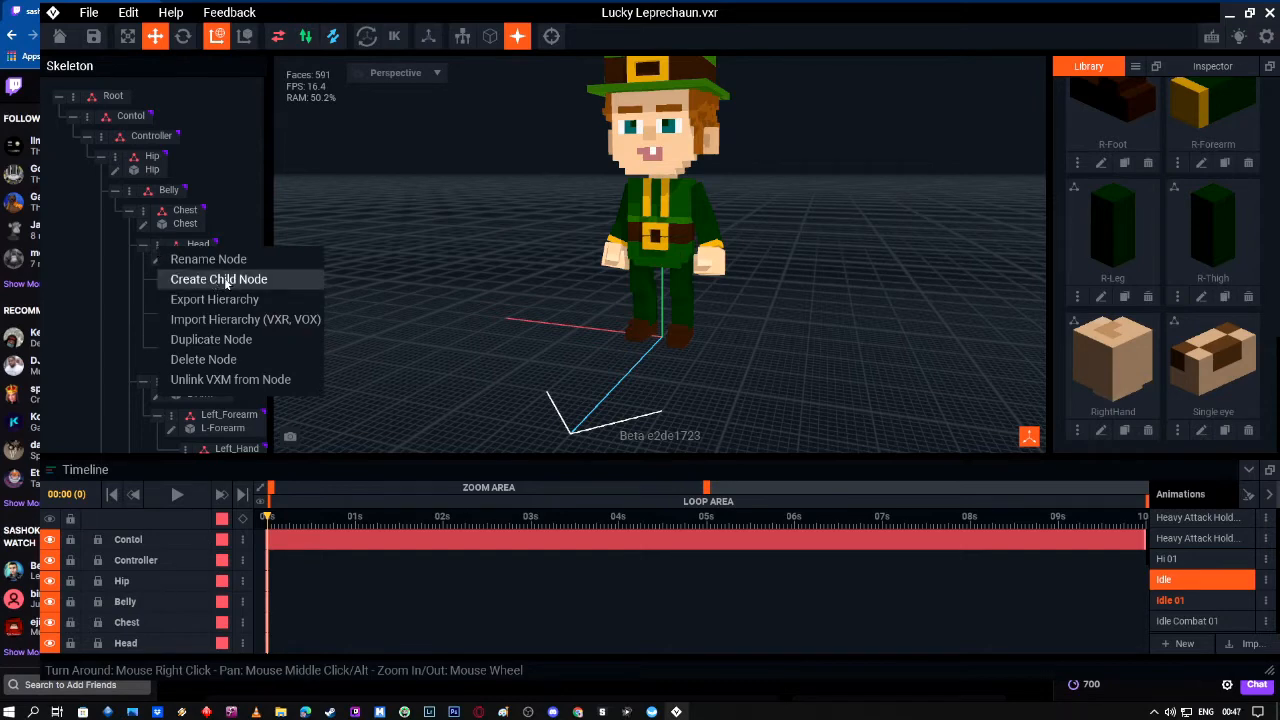
click(86, 290)
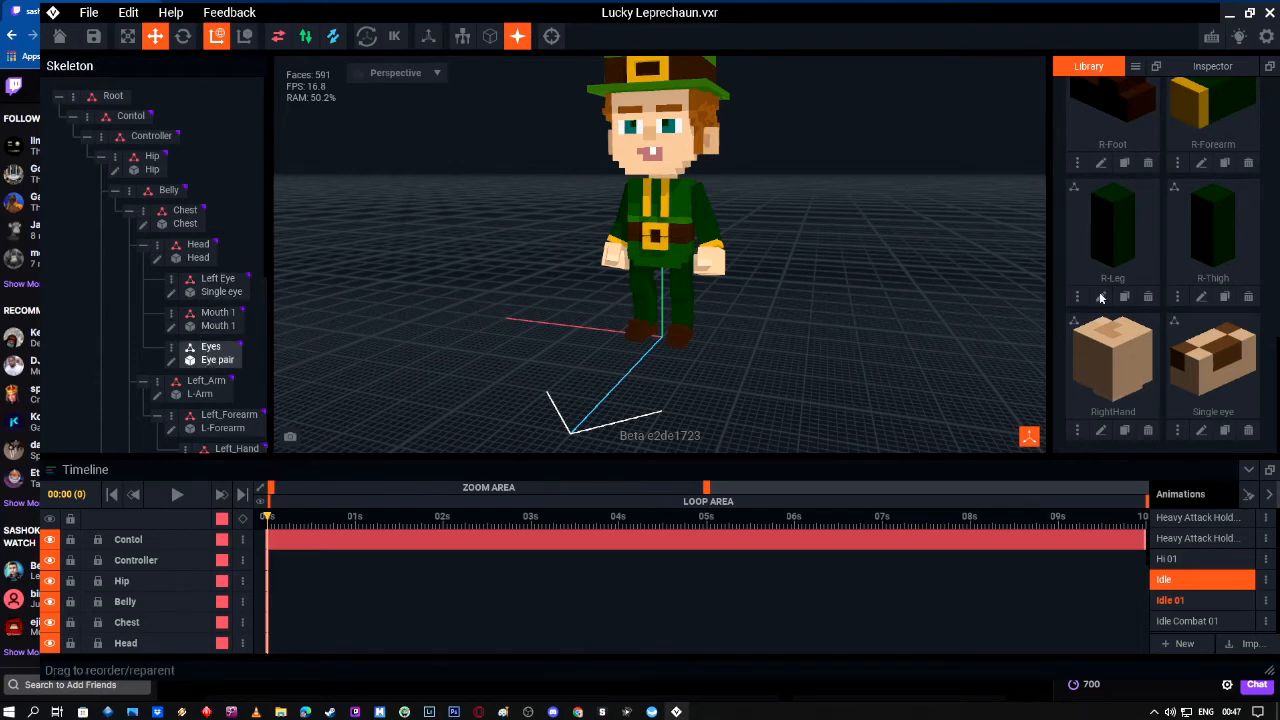
scroll(1145, 300, up, 5)
scroll(1145, 296, up, 2)
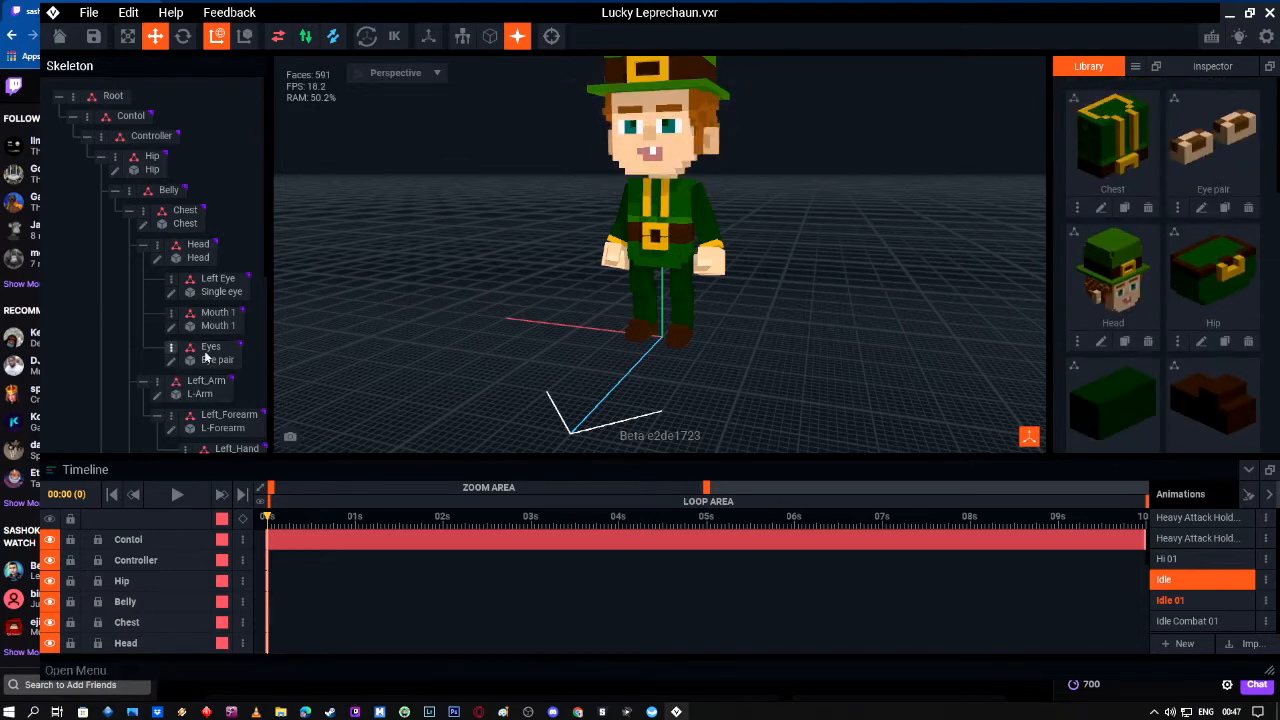
drag(1217, 145, 216, 357)
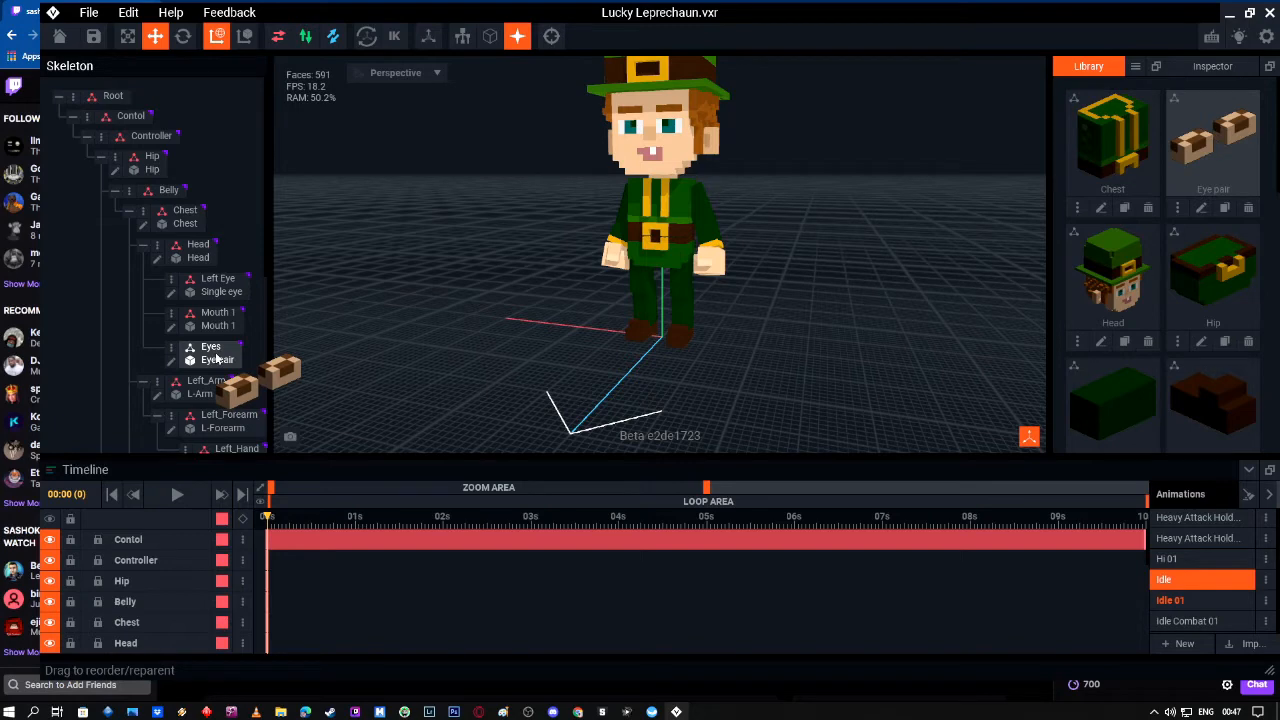
drag(475, 327, 1204, 149)
right_drag(665, 195, 304, 411)
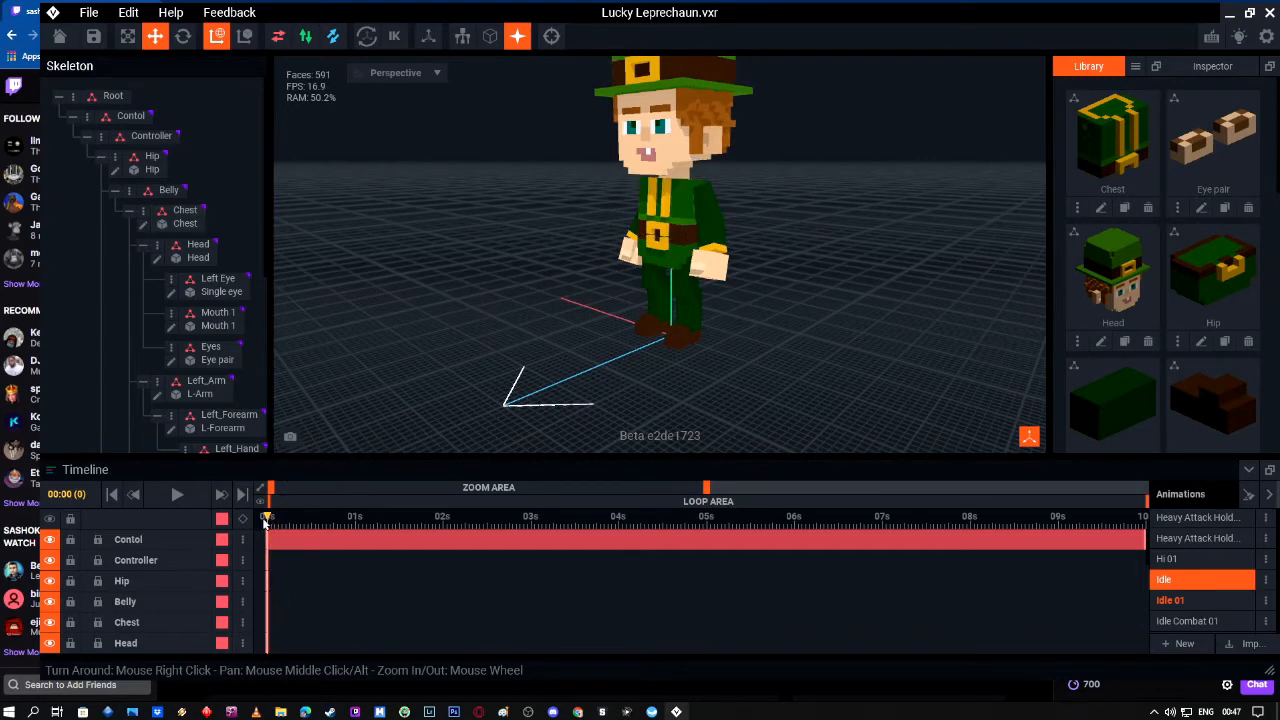
Step: At the start of the Idle animation, move the Left Eye node forward so its closed eye covers the open eye on the face
drag(267, 519, 704, 535)
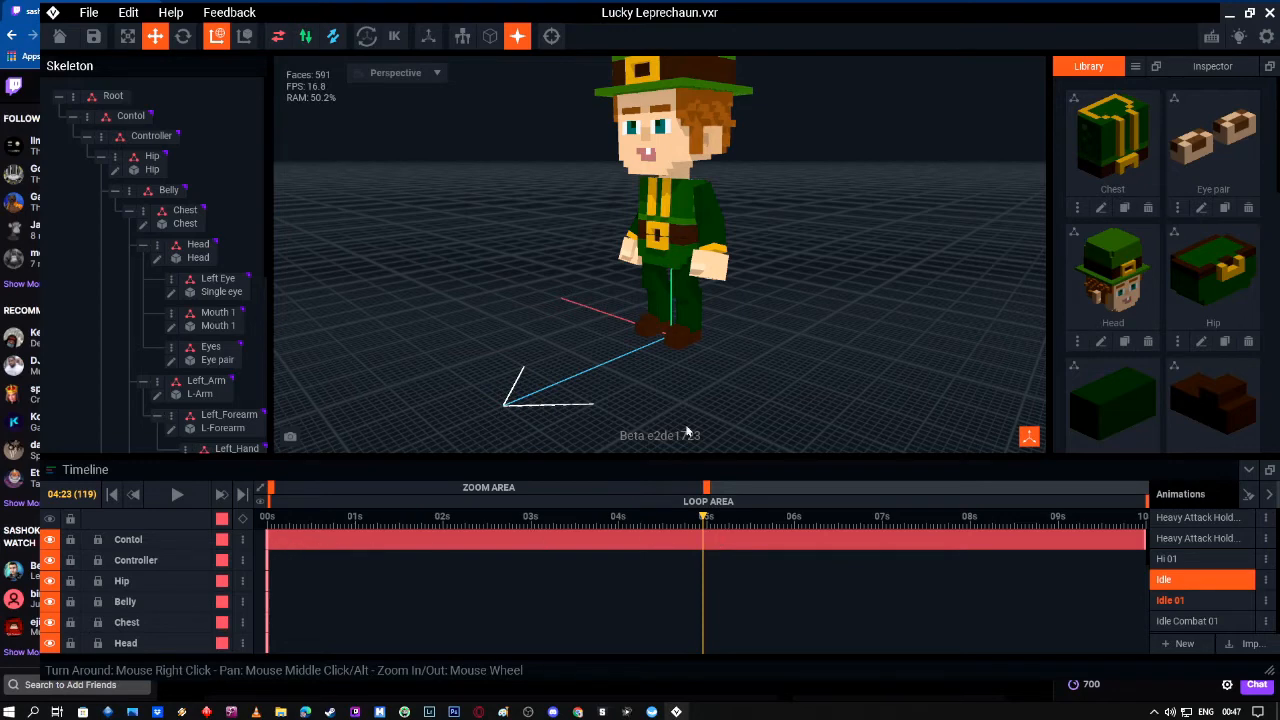
click(214, 292)
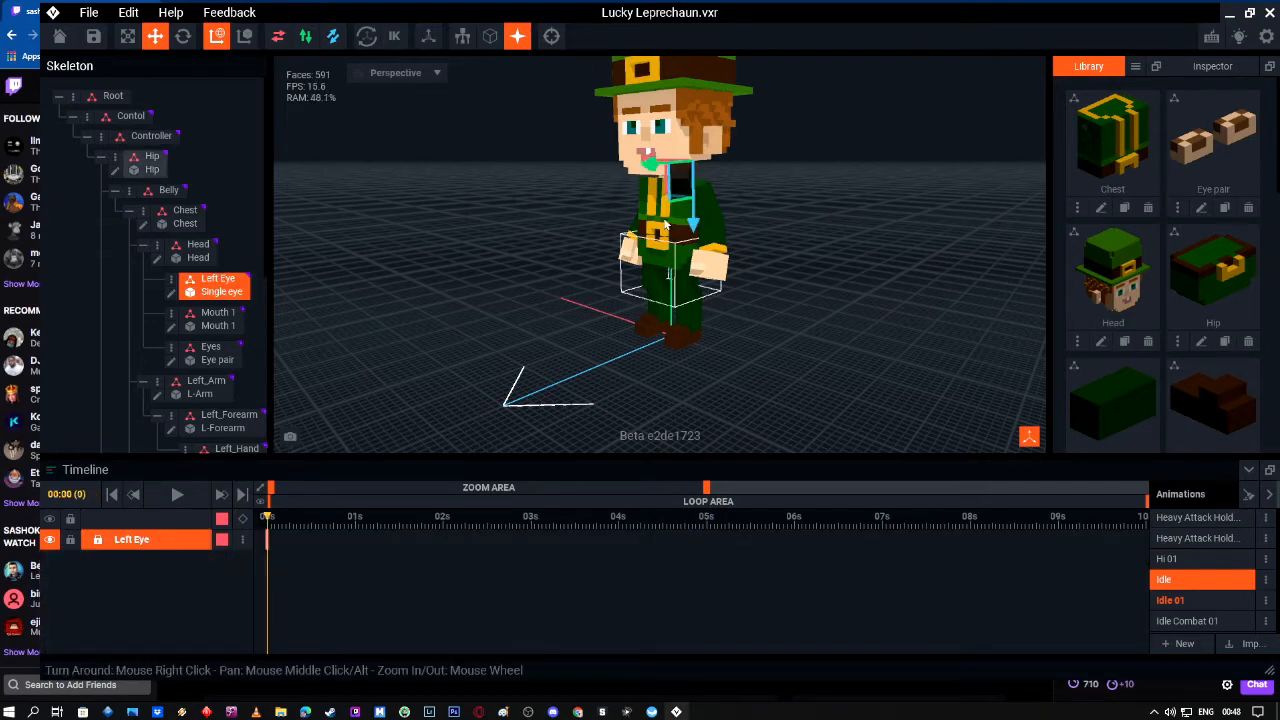
right_drag(665, 212, 676, 222)
drag(650, 174, 650, 183)
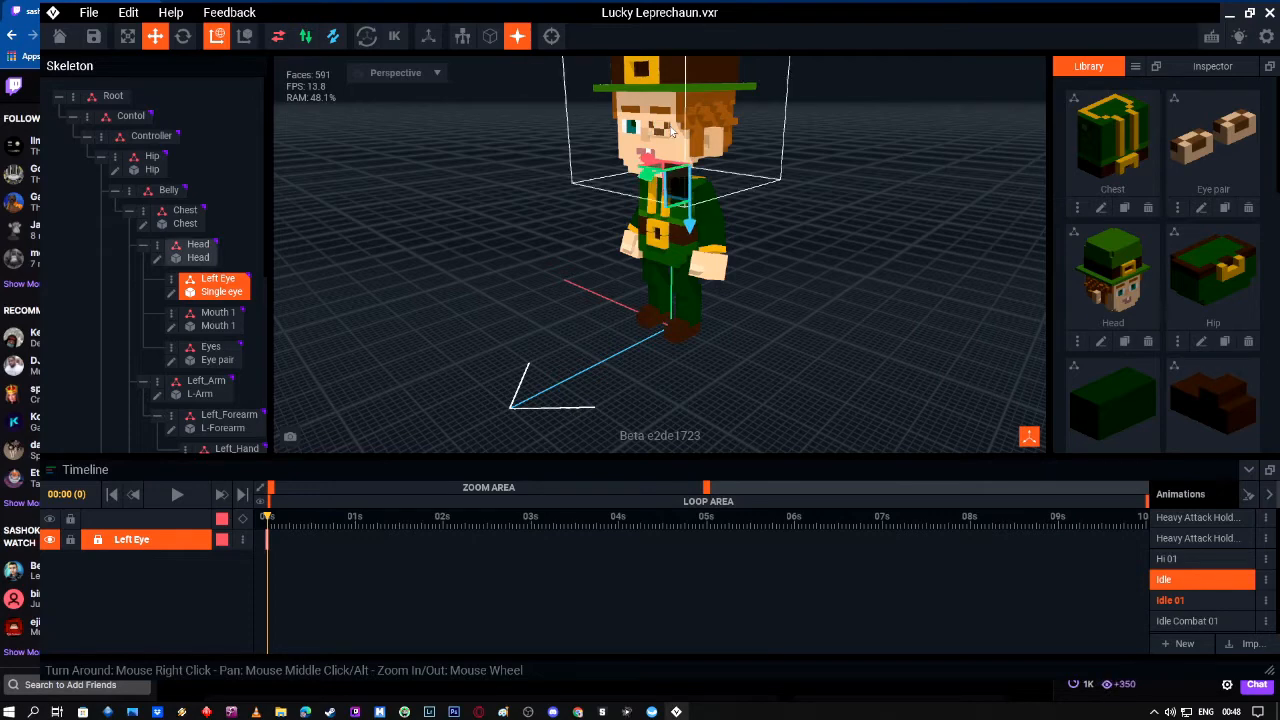
scroll(672, 133, up, 3)
right_drag(670, 131, 670, 131)
drag(667, 276, 668, 276)
right_drag(668, 276, 663, 265)
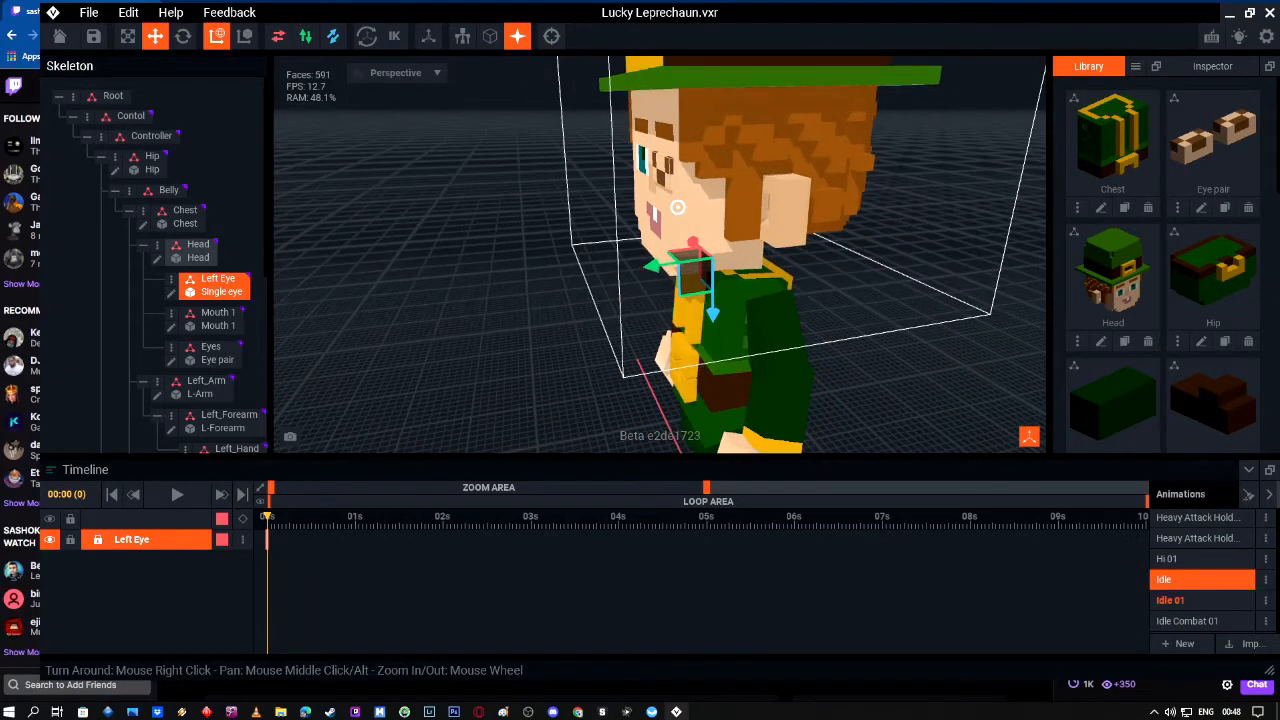
drag(654, 267, 657, 268)
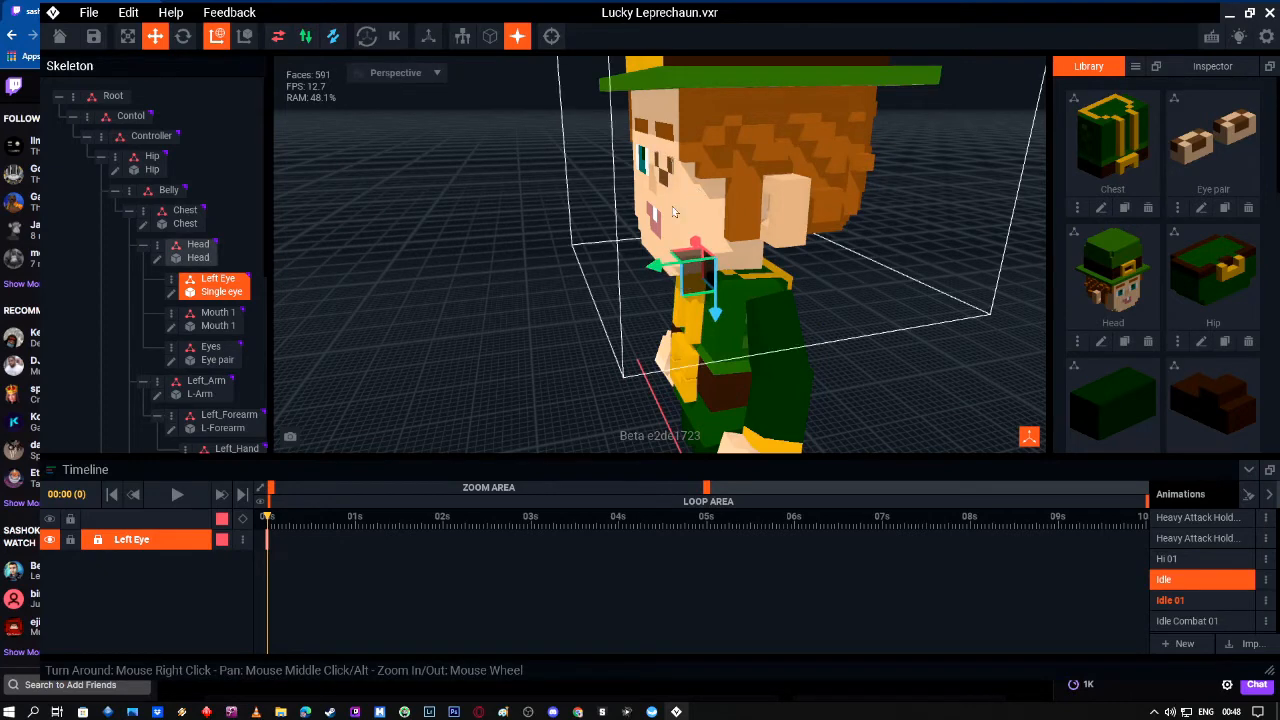
right_drag(666, 195, 666, 194)
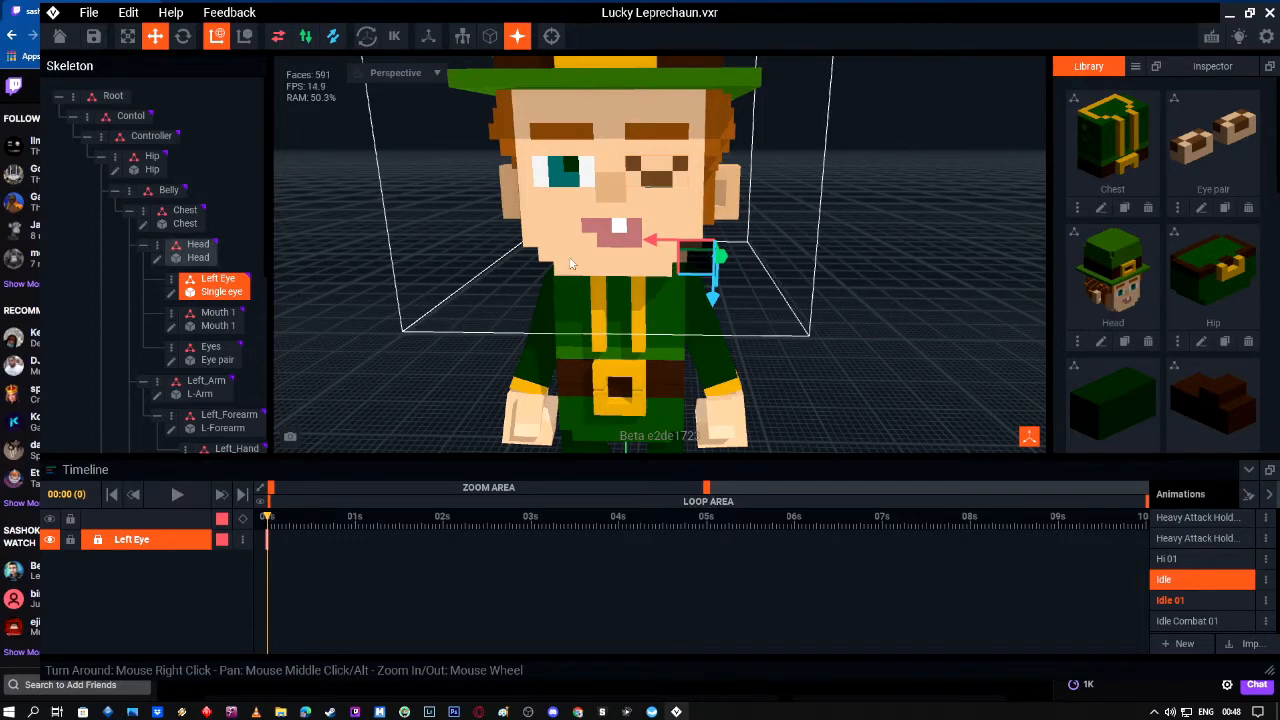
right_drag(630, 270, 523, 316)
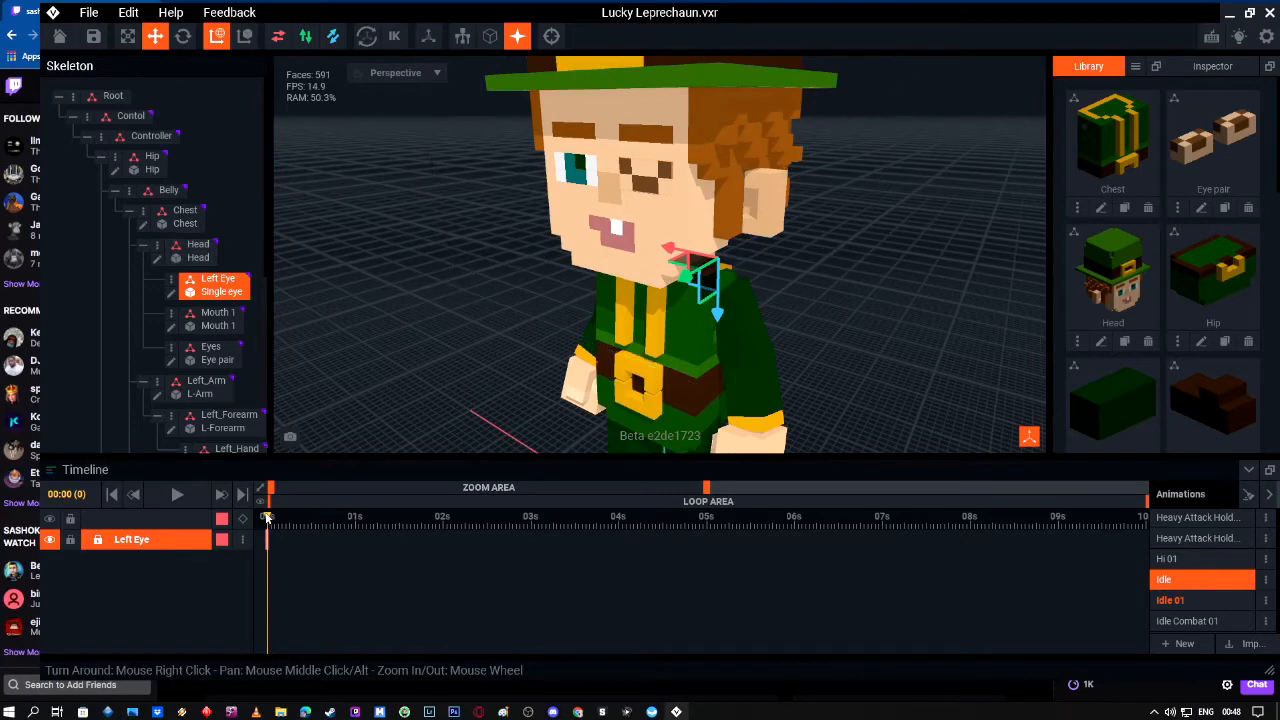
Step: At 00:04 in the Idle animation, move the Left Eye node back inside the head to uncover the open eye, and preview the wink
drag(268, 518, 283, 518)
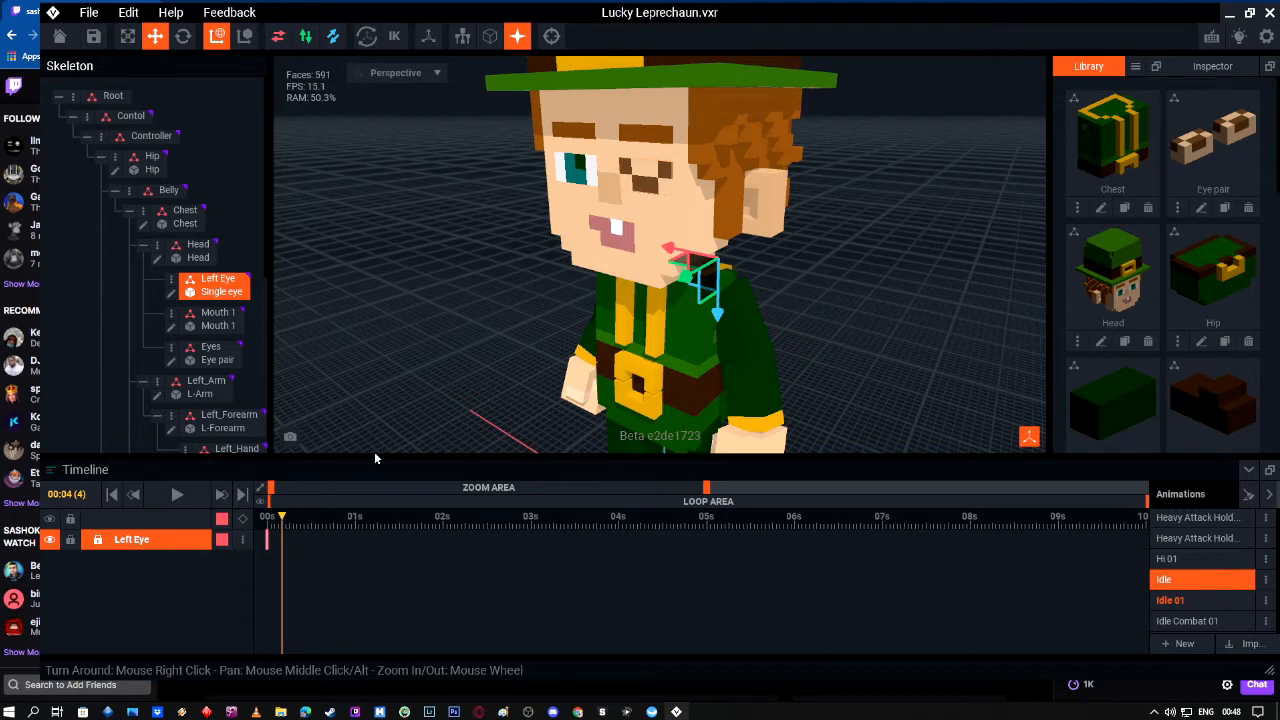
drag(700, 286, 688, 283)
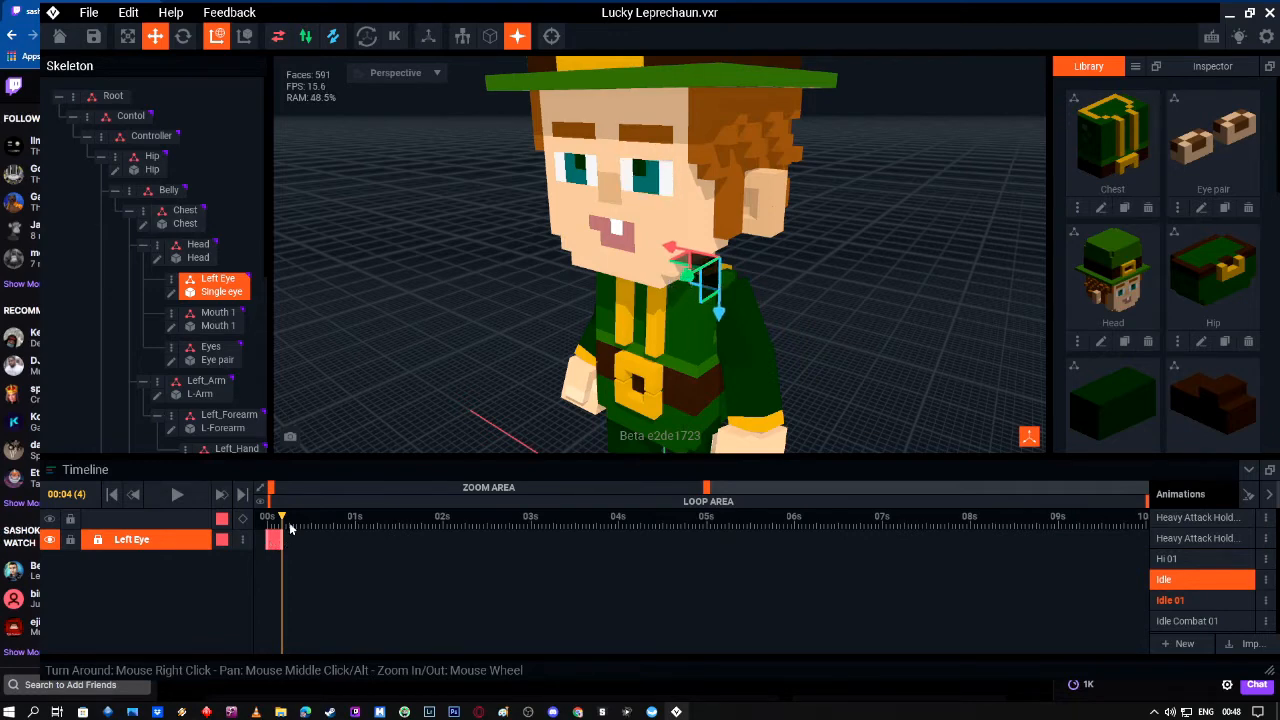
key(space)
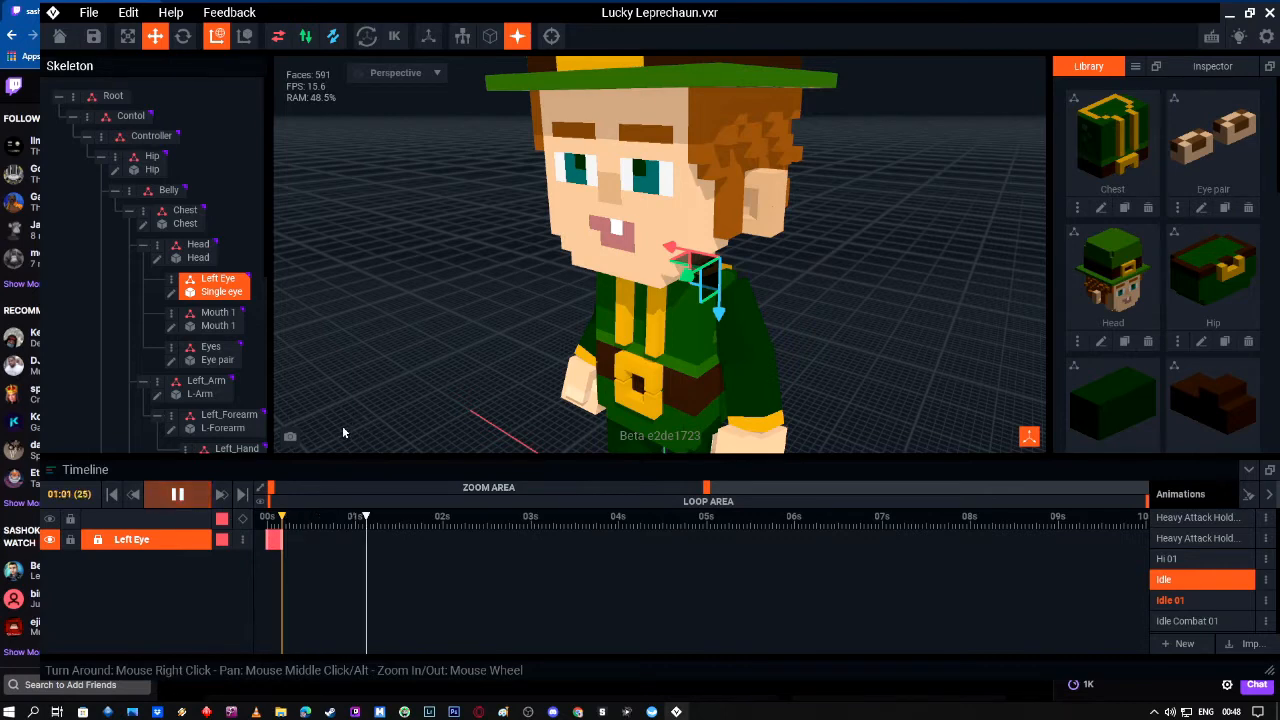
key(space)
Step: Replay the Idle animation from its first frame to check the wink's timing, and return the playhead to 00:00
drag(556, 518, 245, 542)
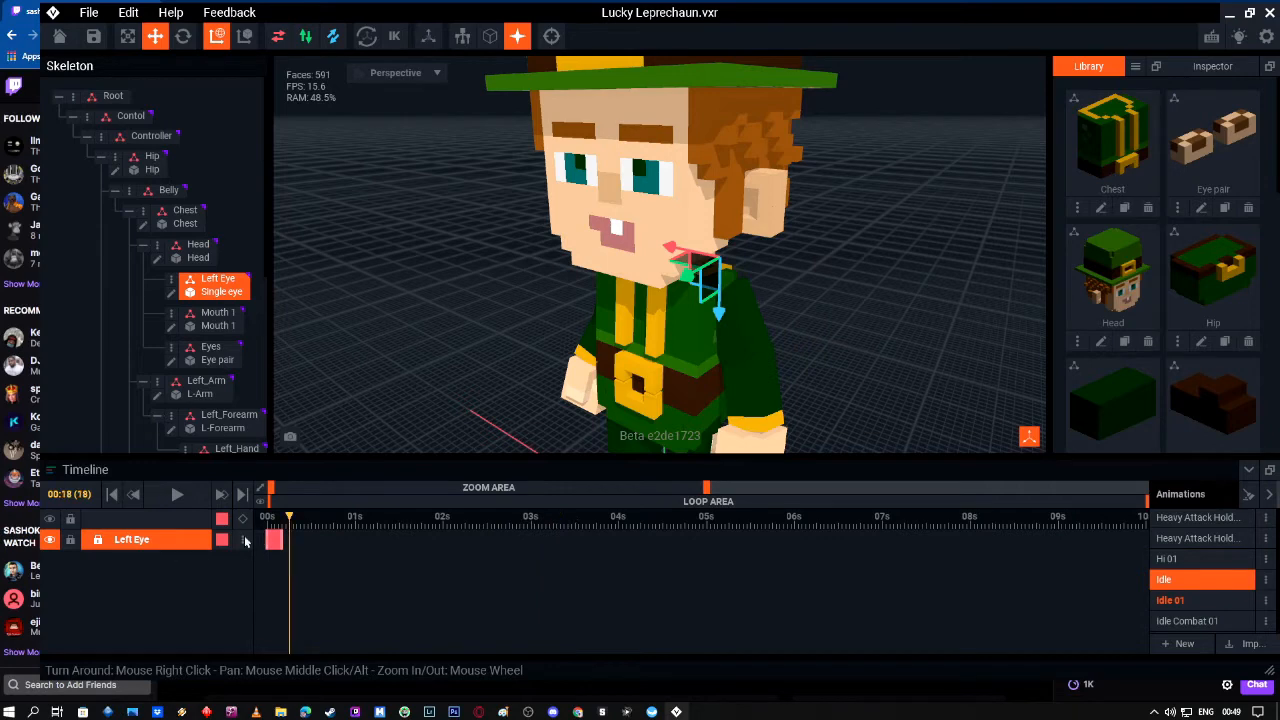
key(space)
key(space)
click(254, 525)
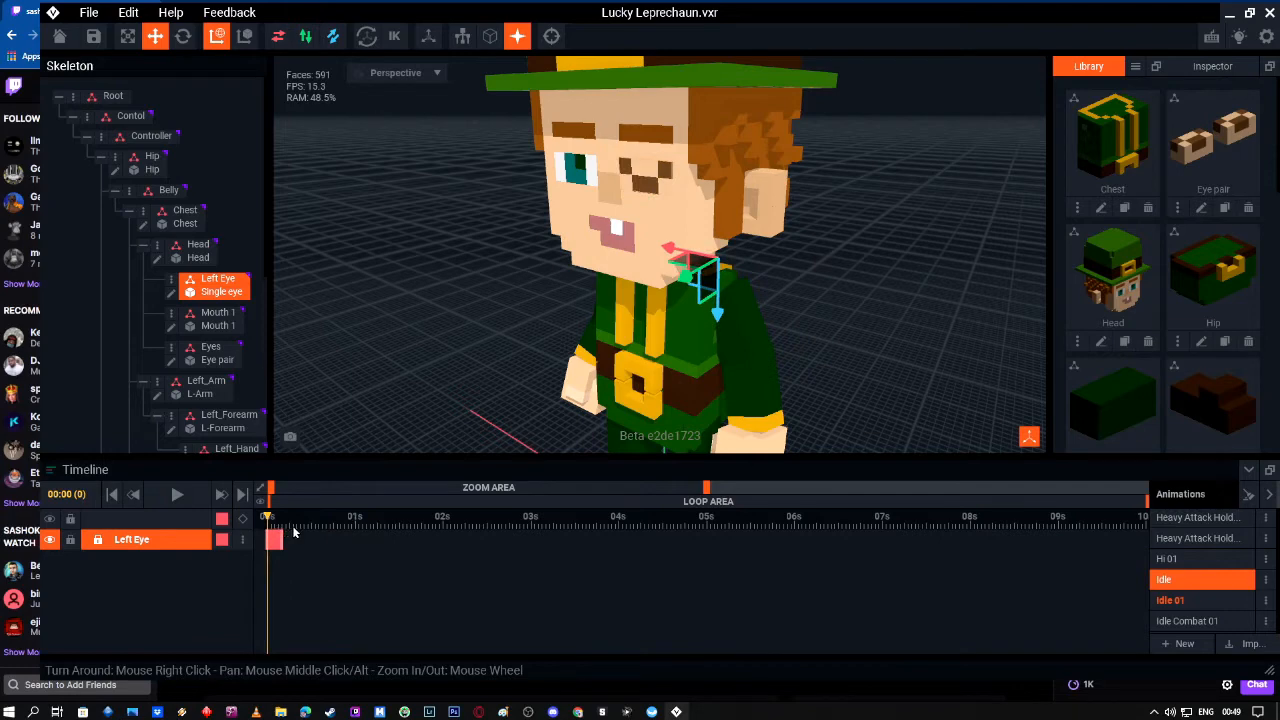
key(space)
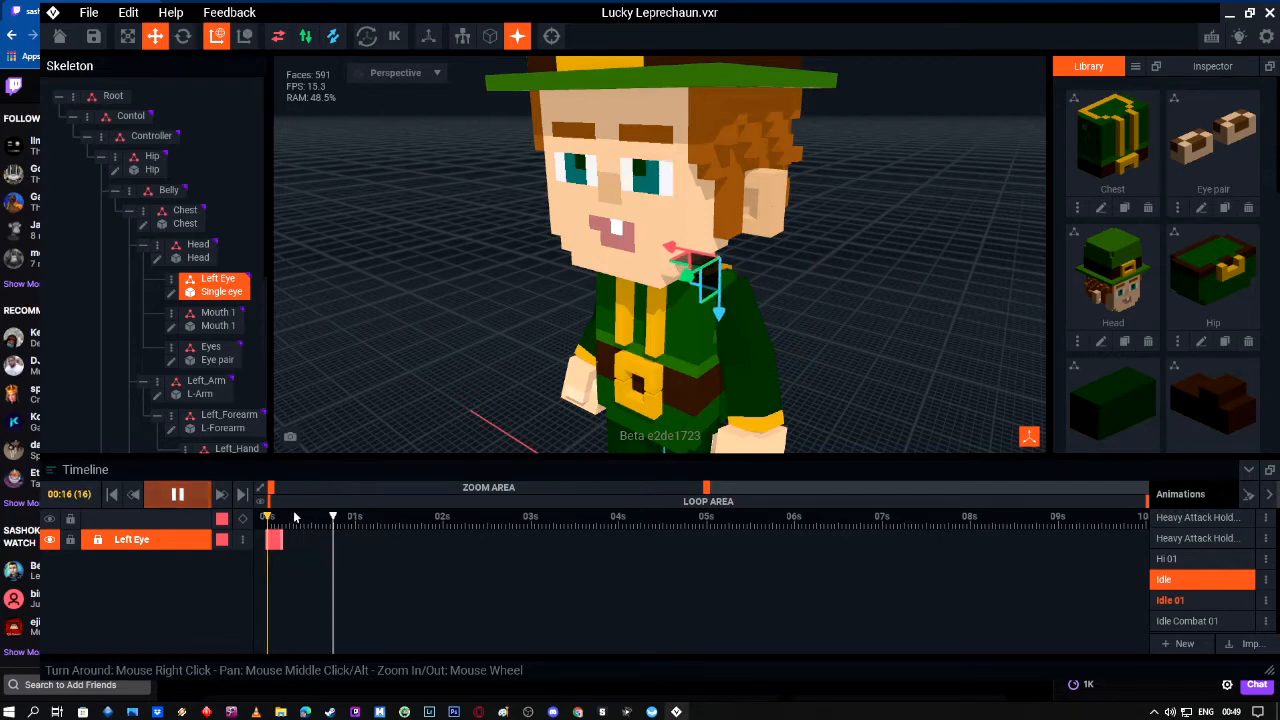
key(space)
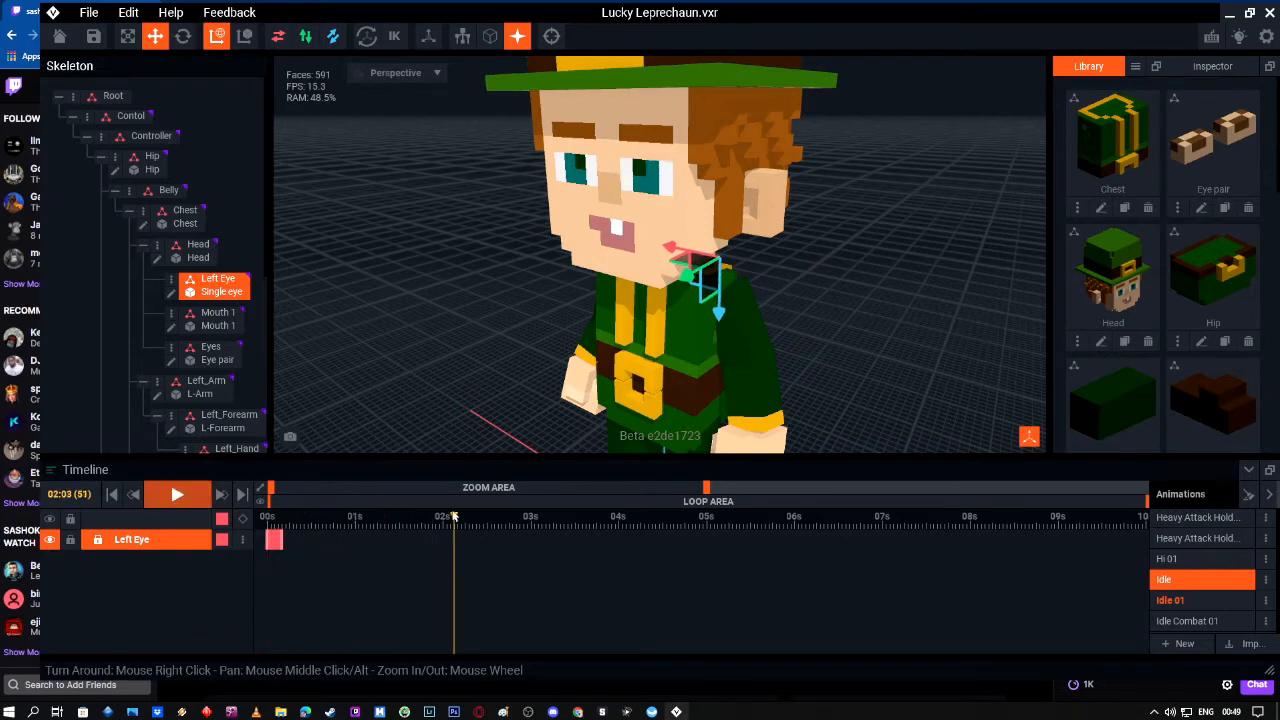
drag(455, 526, 254, 543)
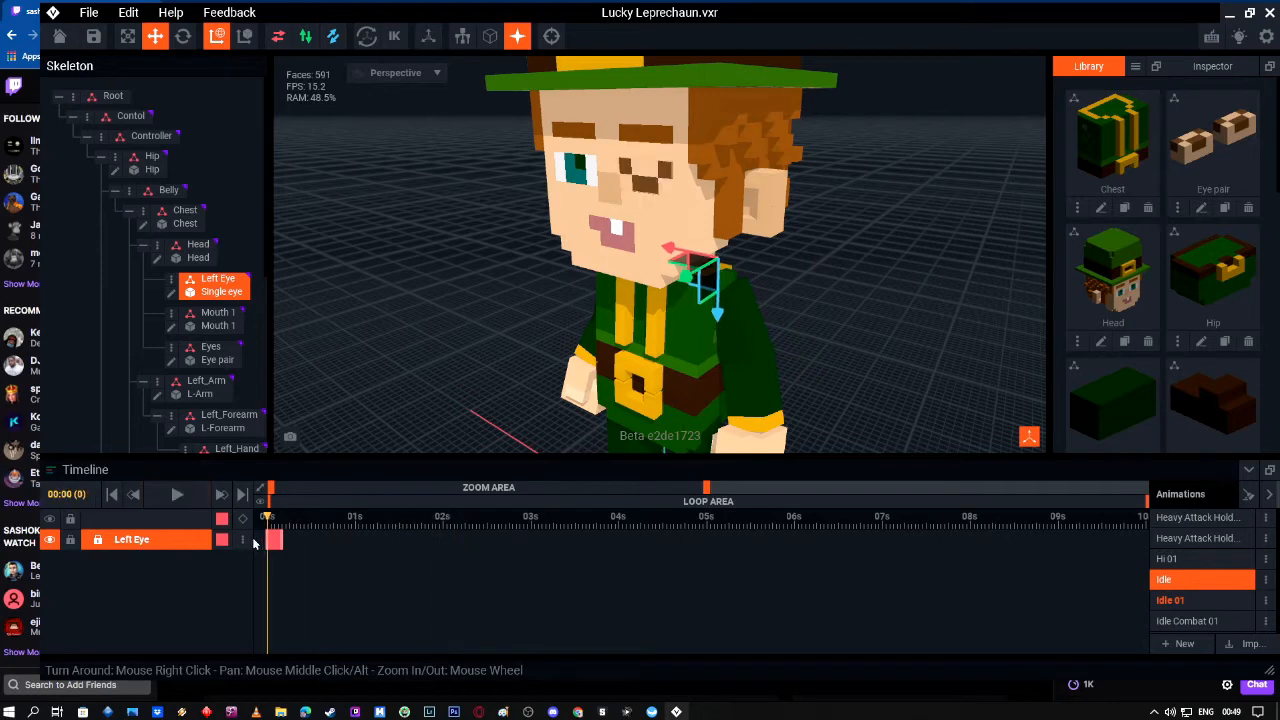
Step: Shorten the wink by moving the Left Eye's second keyframe to 00:02, and scrub across it to check
click(278, 543)
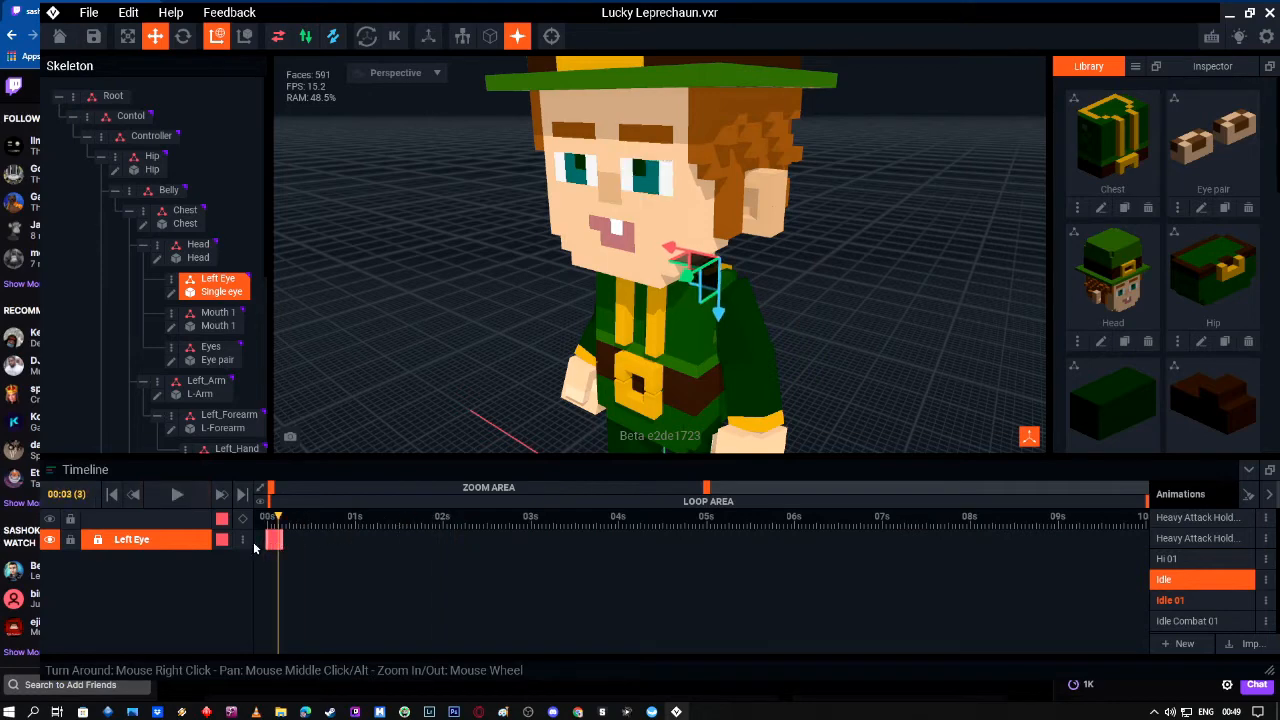
click(255, 547)
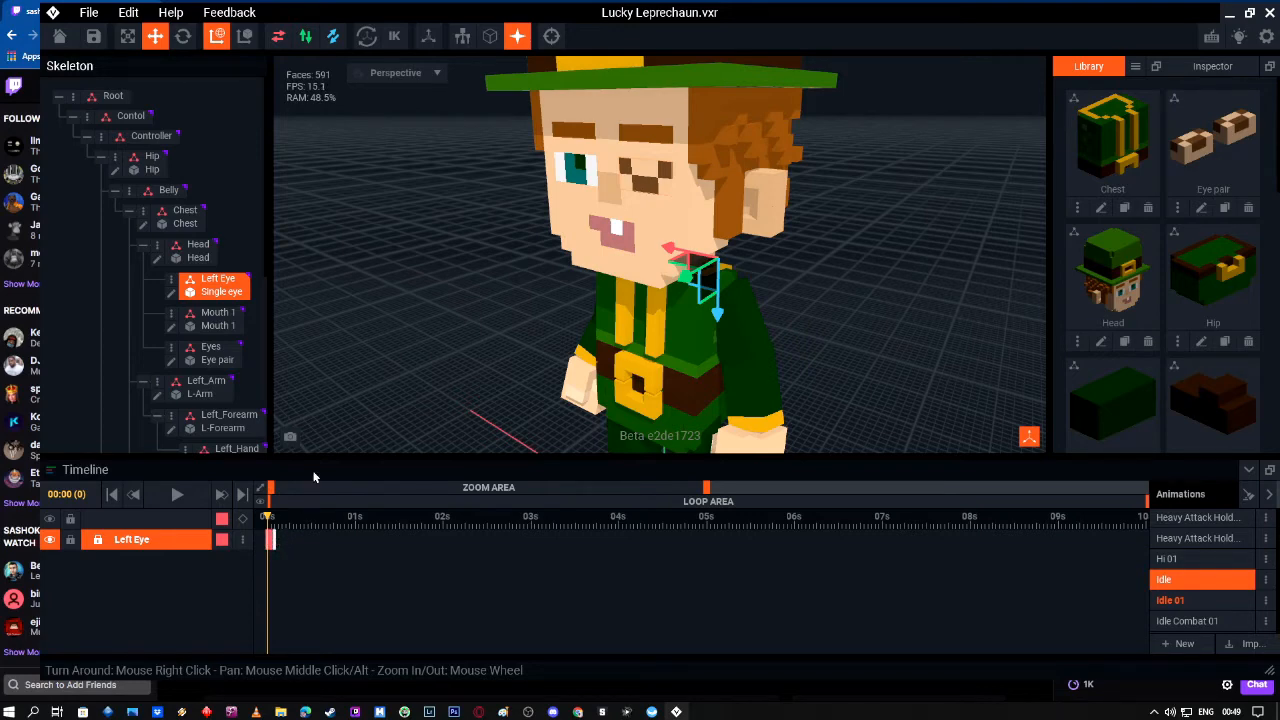
drag(302, 517, 253, 527)
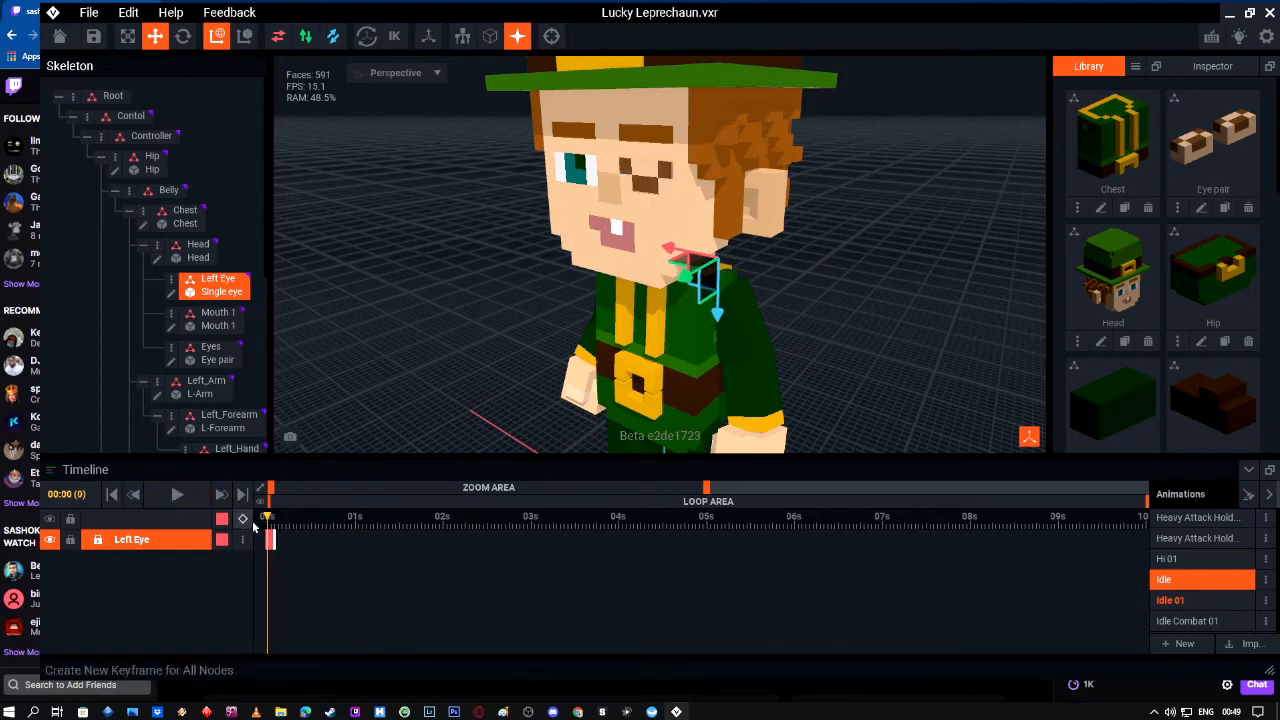
drag(269, 530, 274, 530)
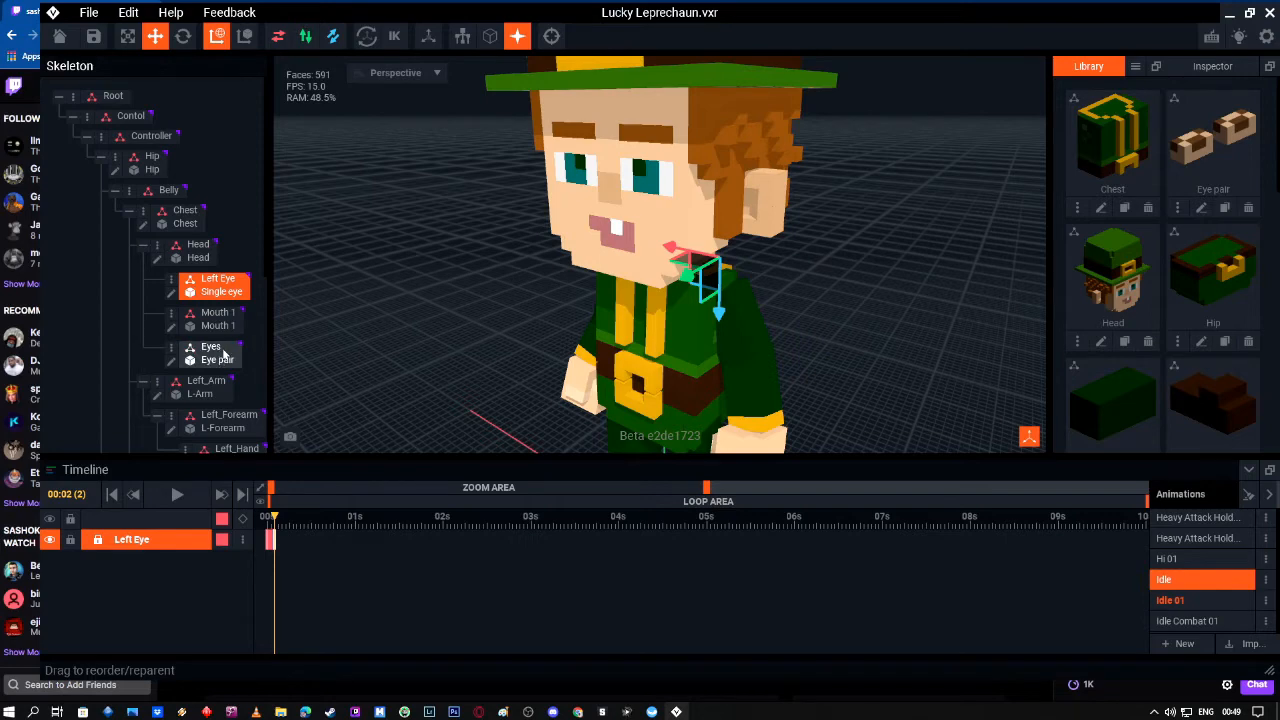
Step: At 00:05, move the Eyes node forward to about 5.0 so the closed eye pair covers both open eyes
click(226, 354)
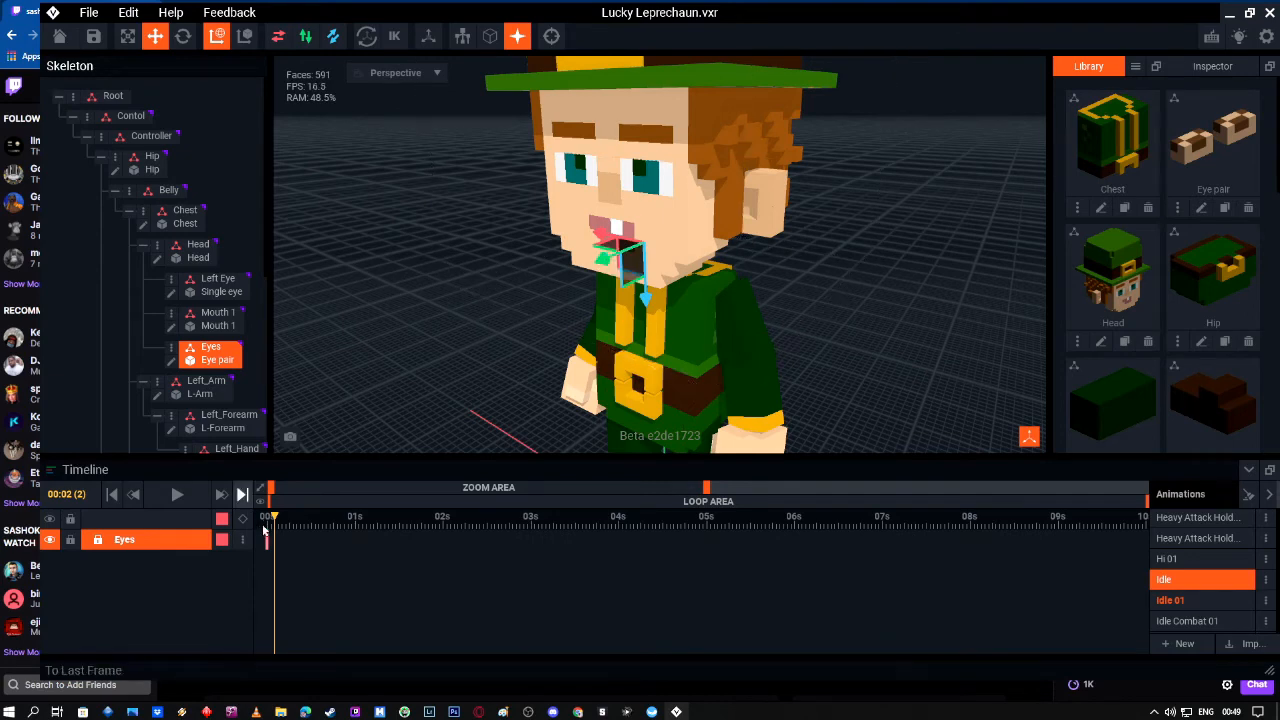
mouse_move(274, 517)
mouse_down()
mouse_move(258, 519)
mouse_move(279, 519)
mouse_up()
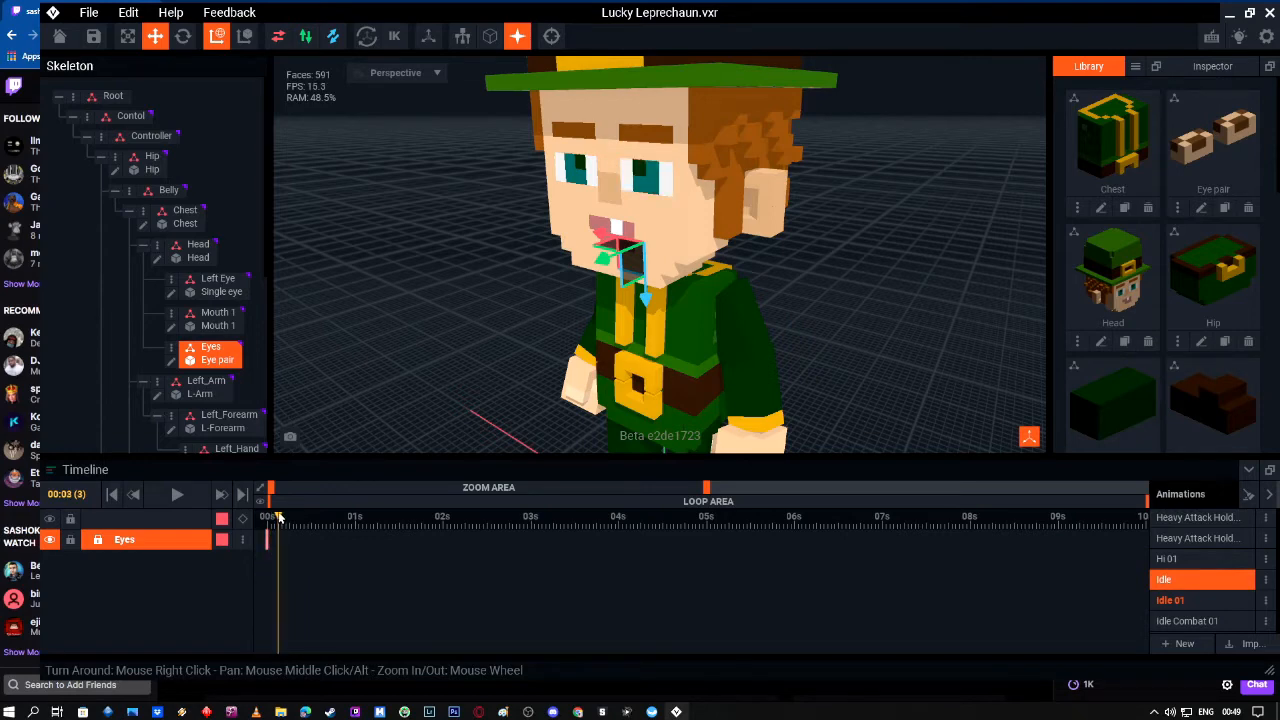
drag(280, 517, 286, 518)
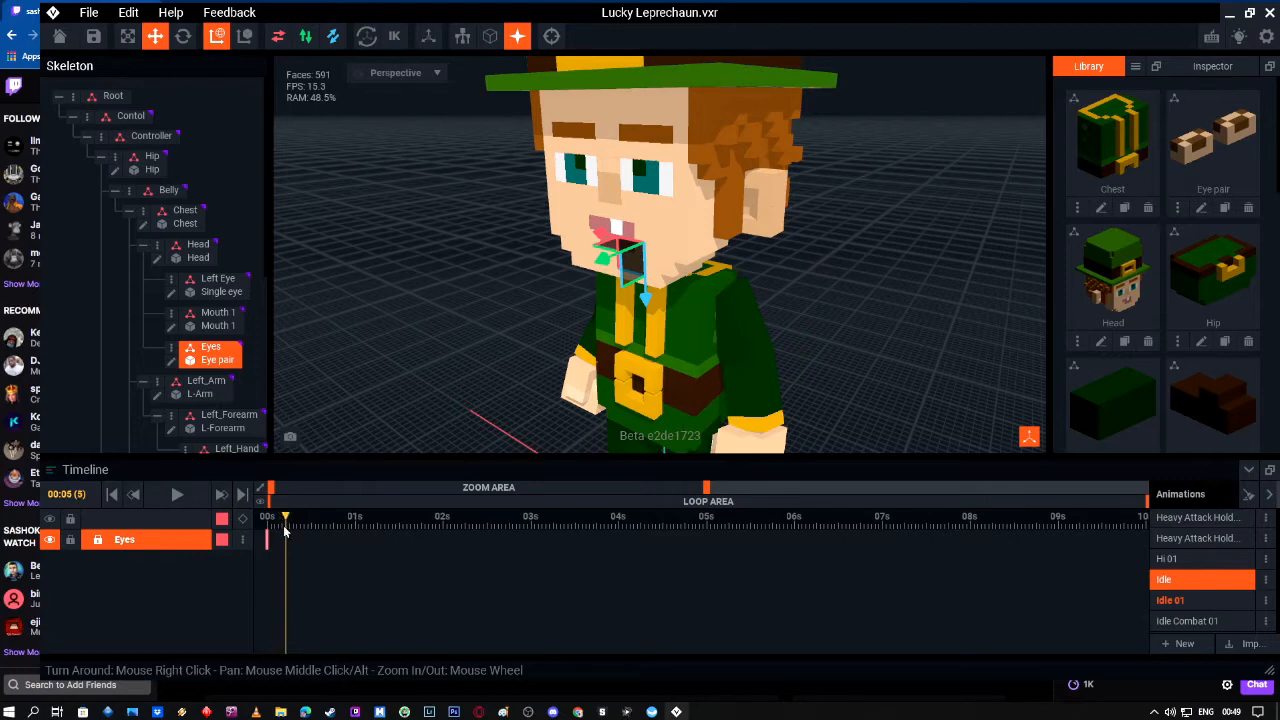
drag(622, 265, 597, 262)
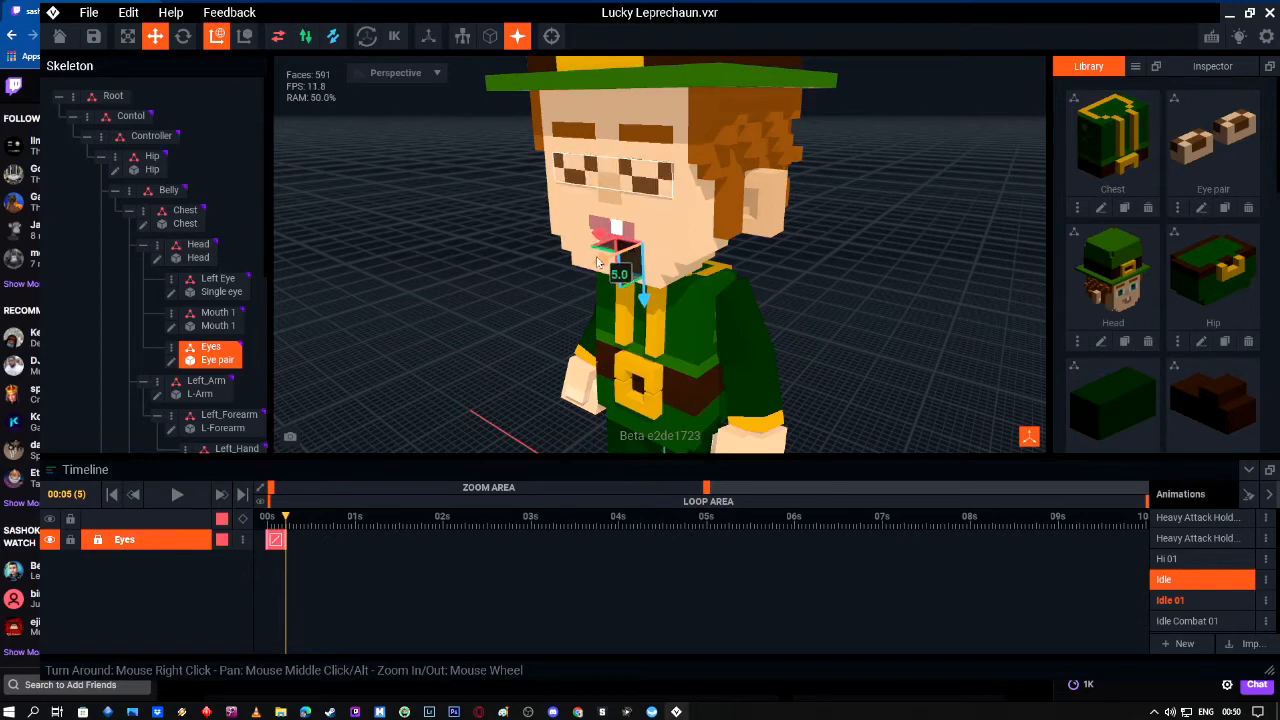
drag(600, 262, 598, 262)
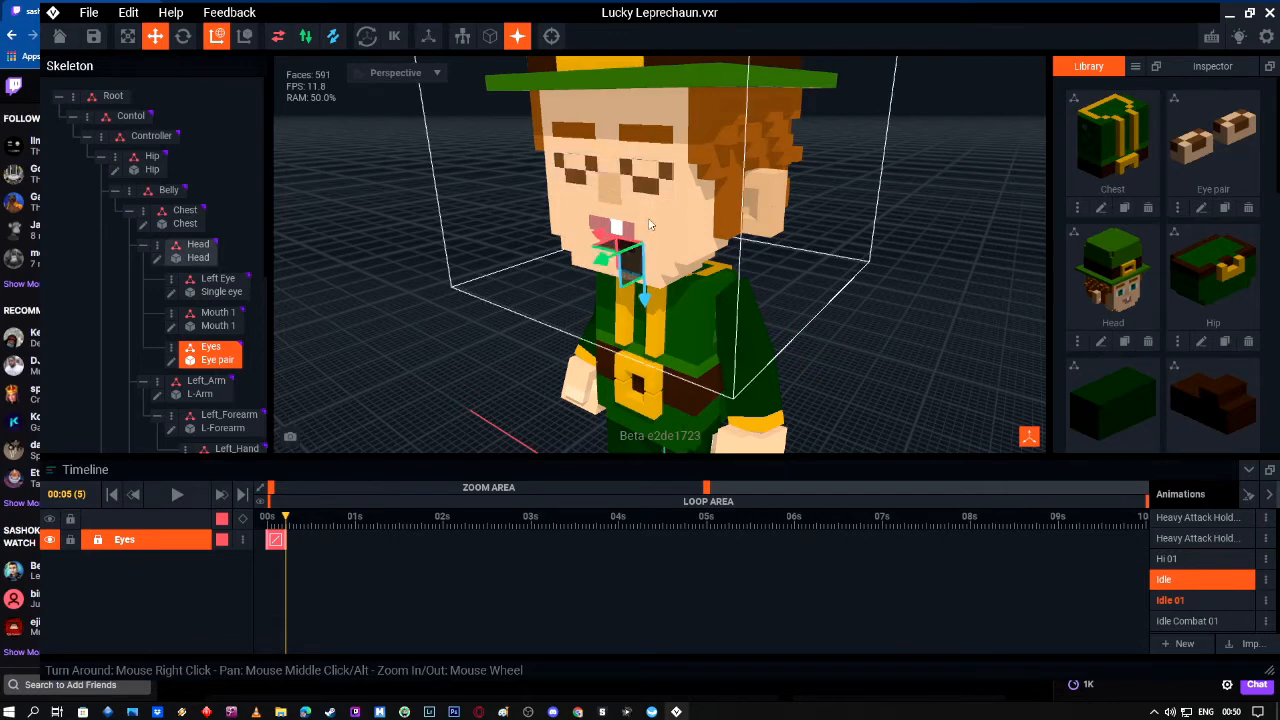
Step: Examine the closed eyes from another angle and scrub the first few frames of the Idle animation
right_drag(657, 217, 658, 215)
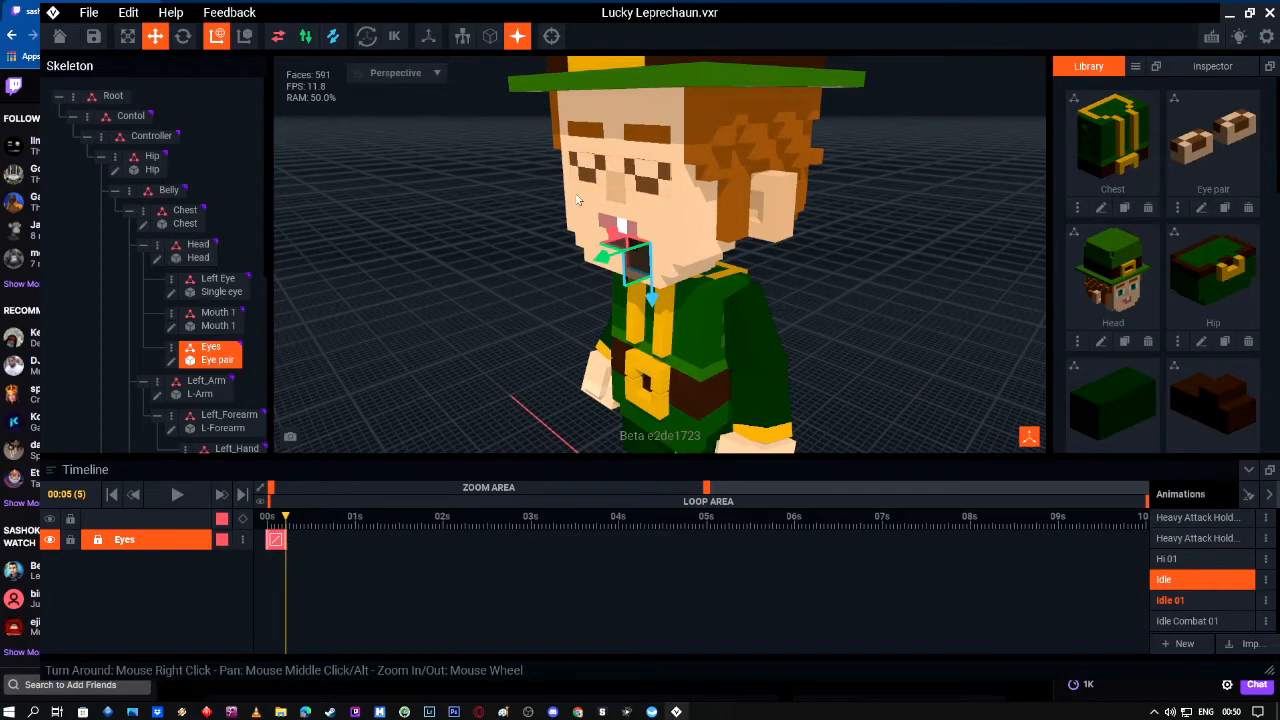
right_drag(651, 213, 651, 213)
click(362, 237)
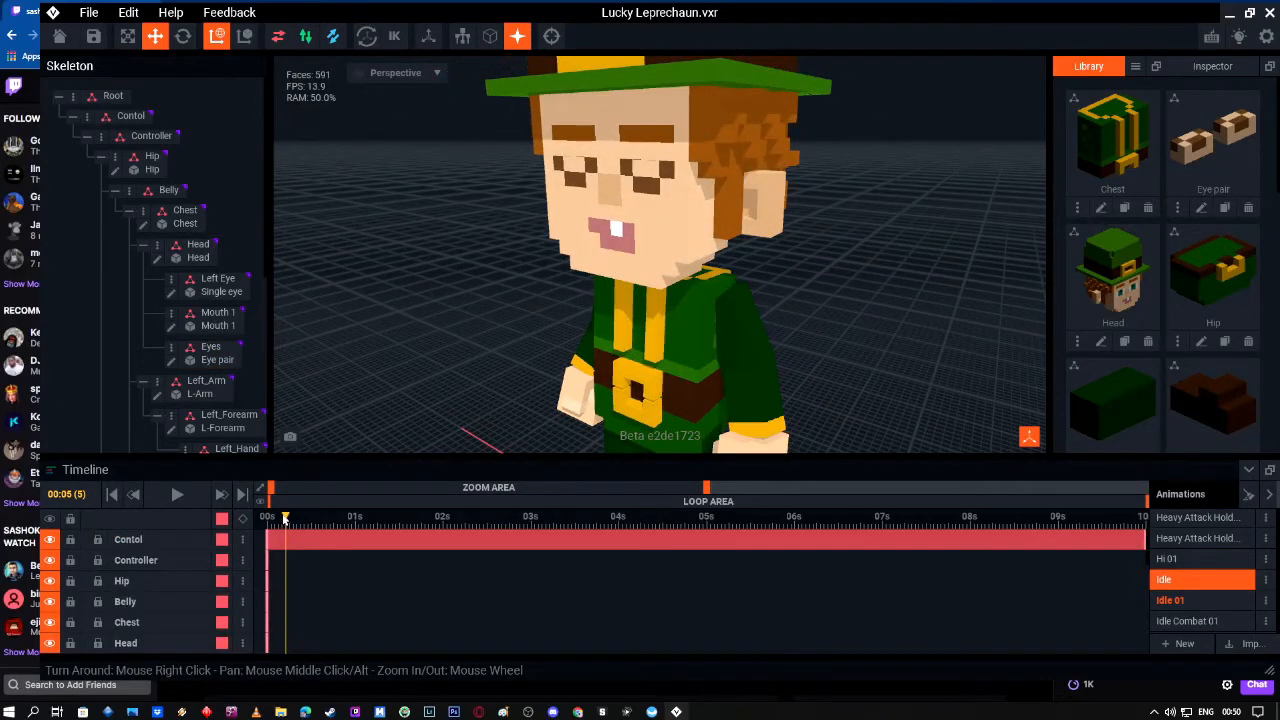
drag(285, 518, 256, 537)
click(281, 537)
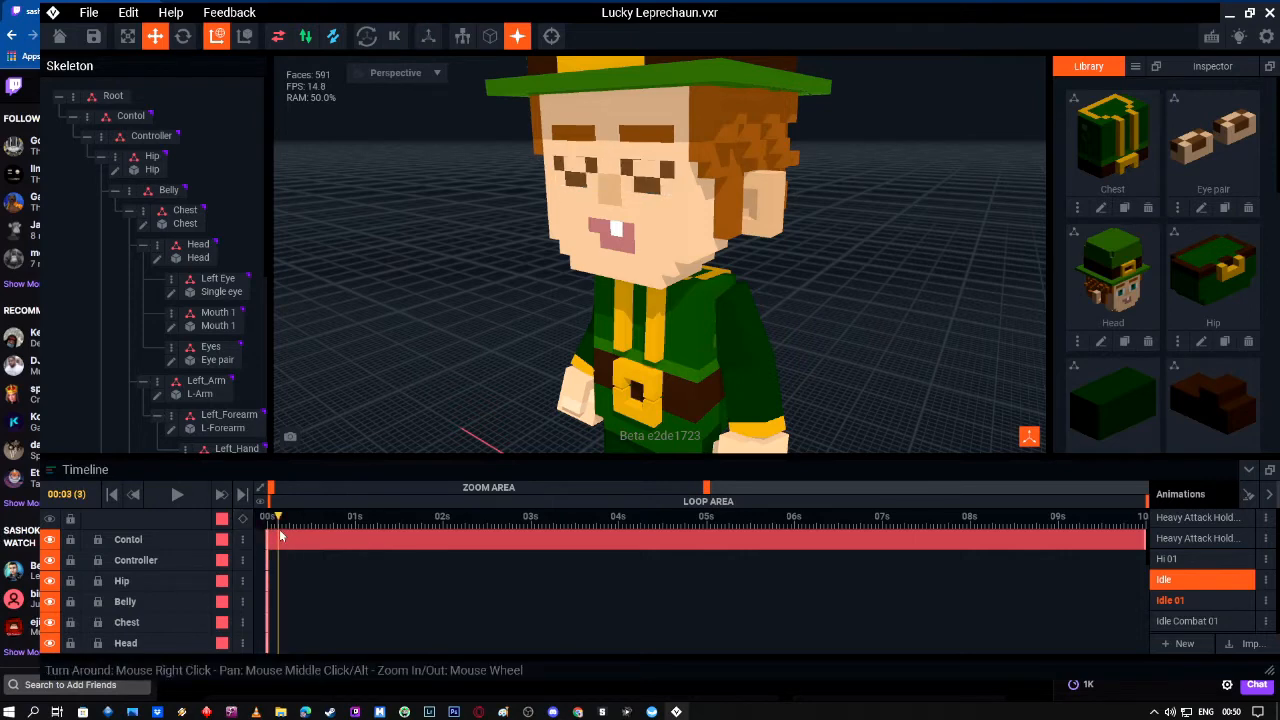
drag(266, 537, 283, 538)
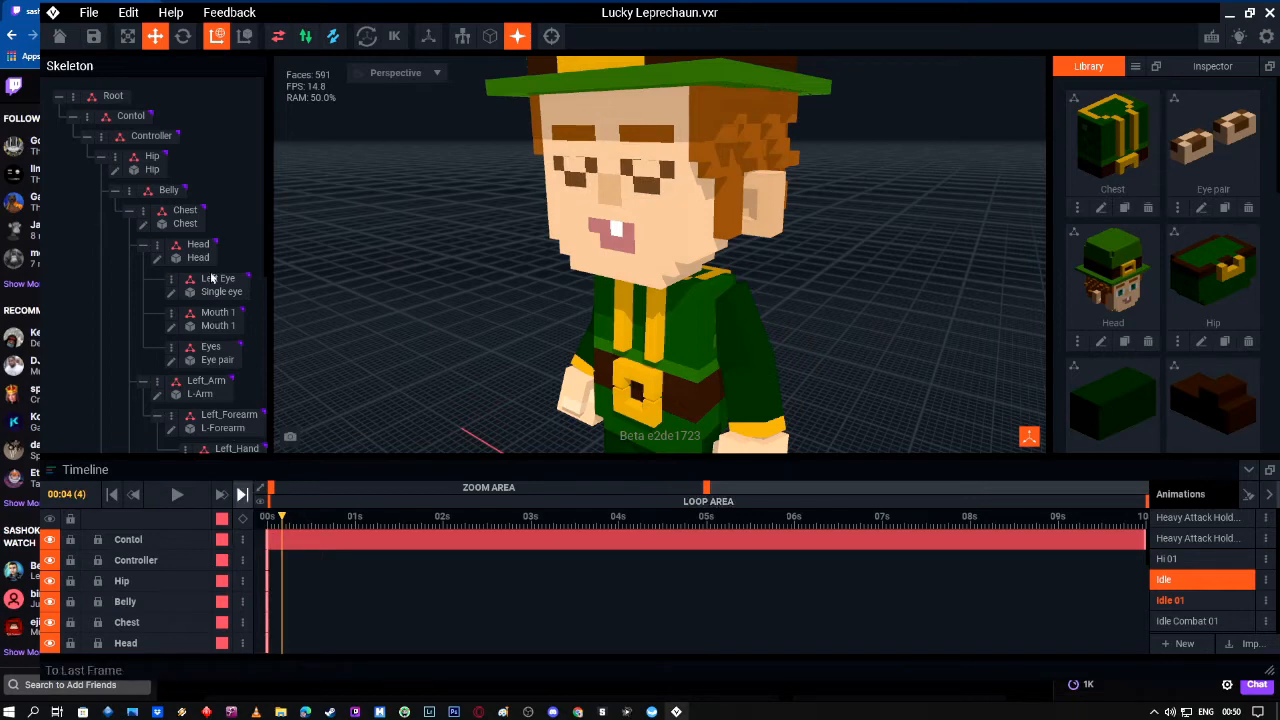
Step: Move the Eyes node back behind the face to about 4.7 at 00:08, and forward over the open eyes at 00:11
click(221, 363)
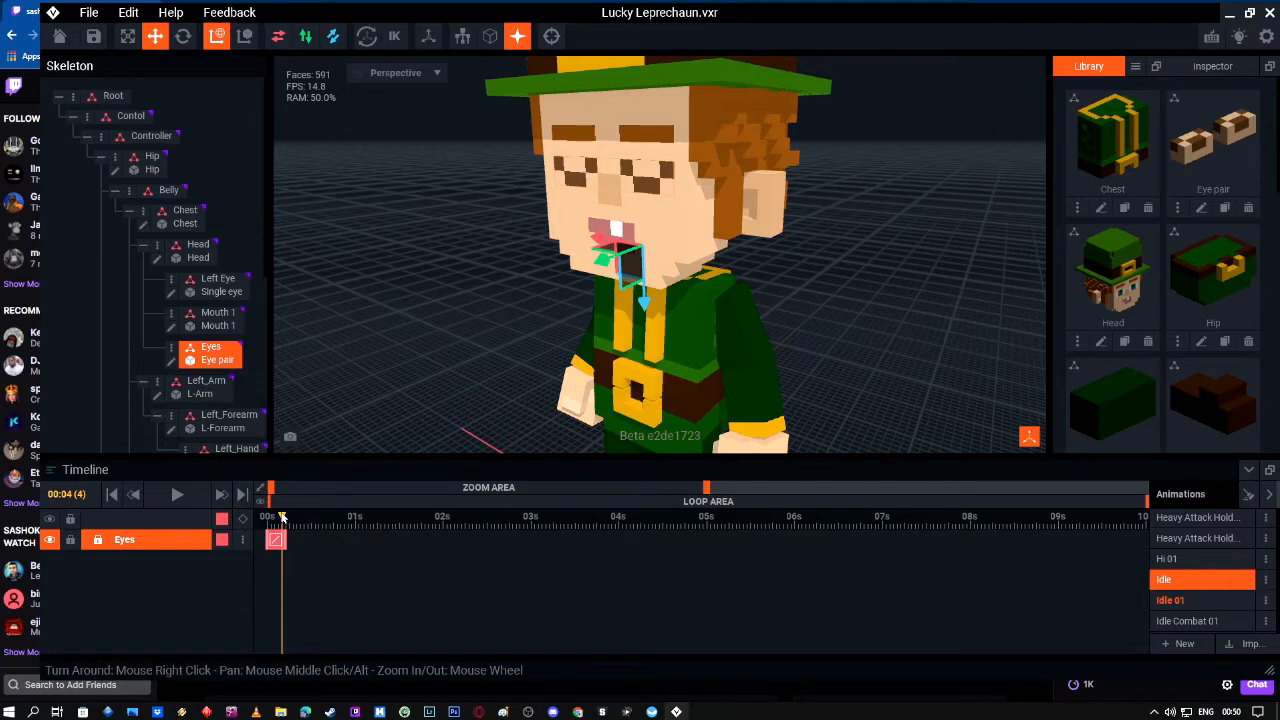
drag(284, 517, 288, 518)
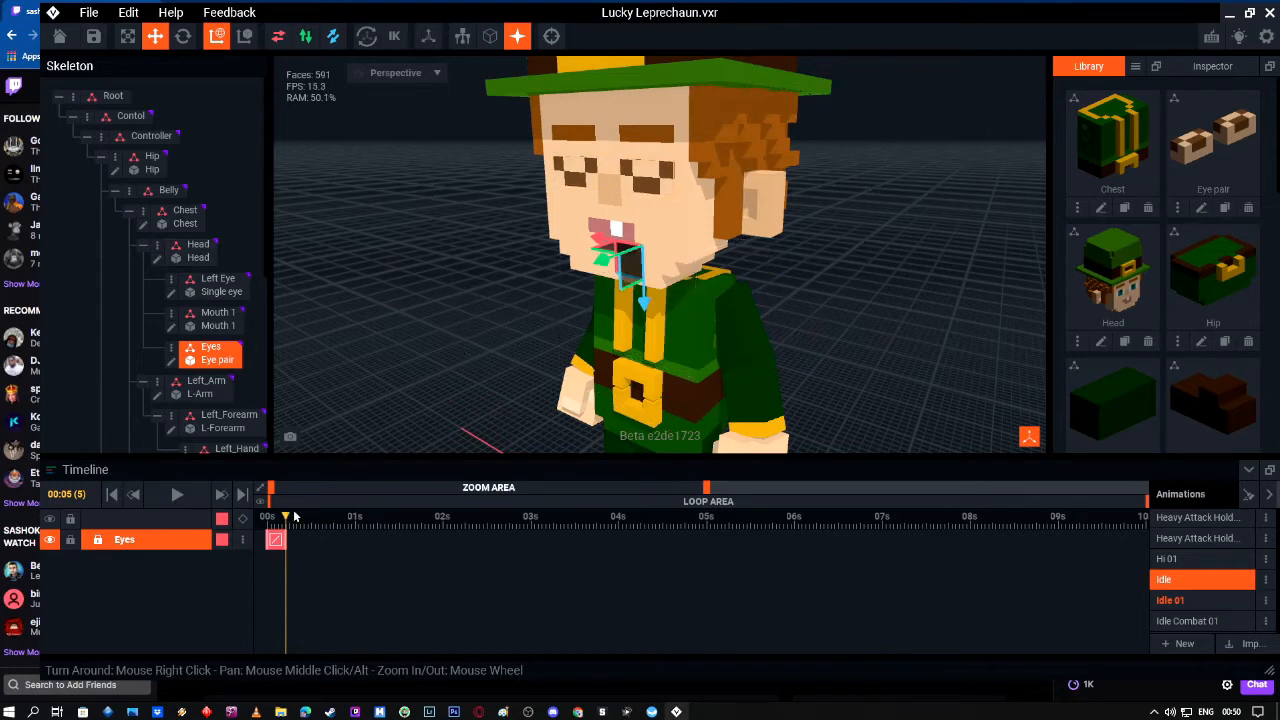
drag(287, 517, 297, 517)
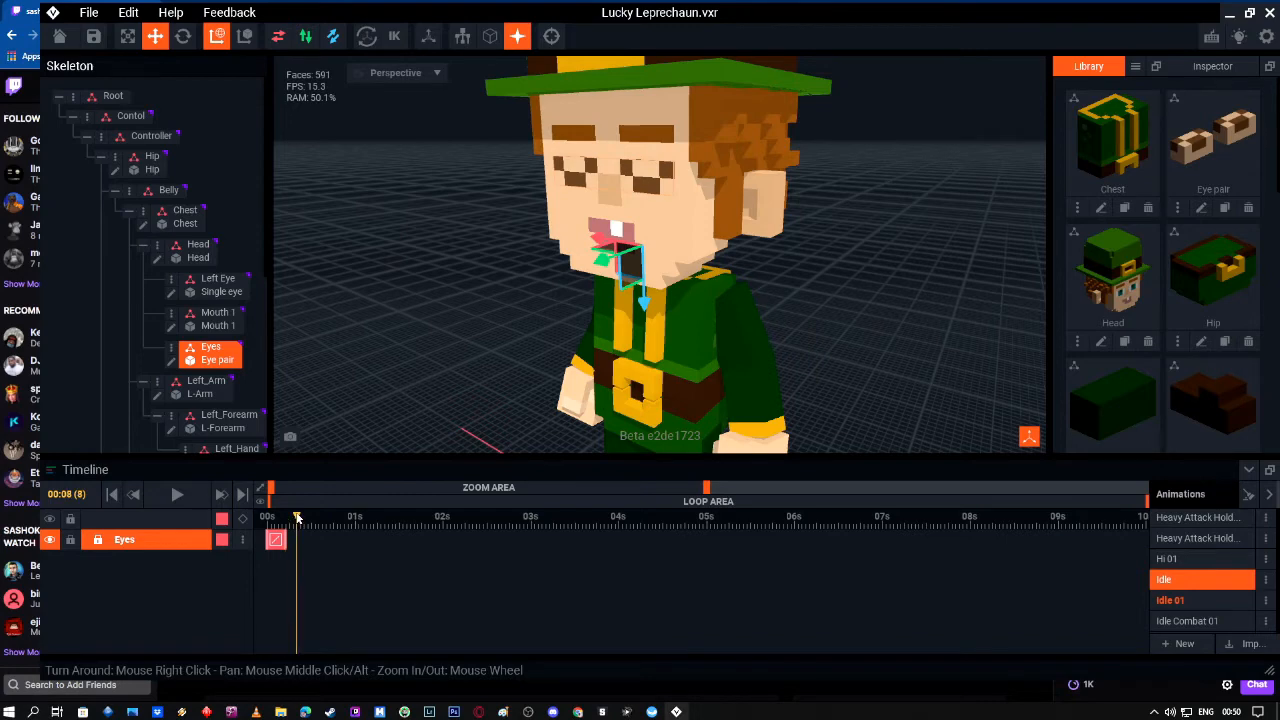
drag(611, 263, 607, 263)
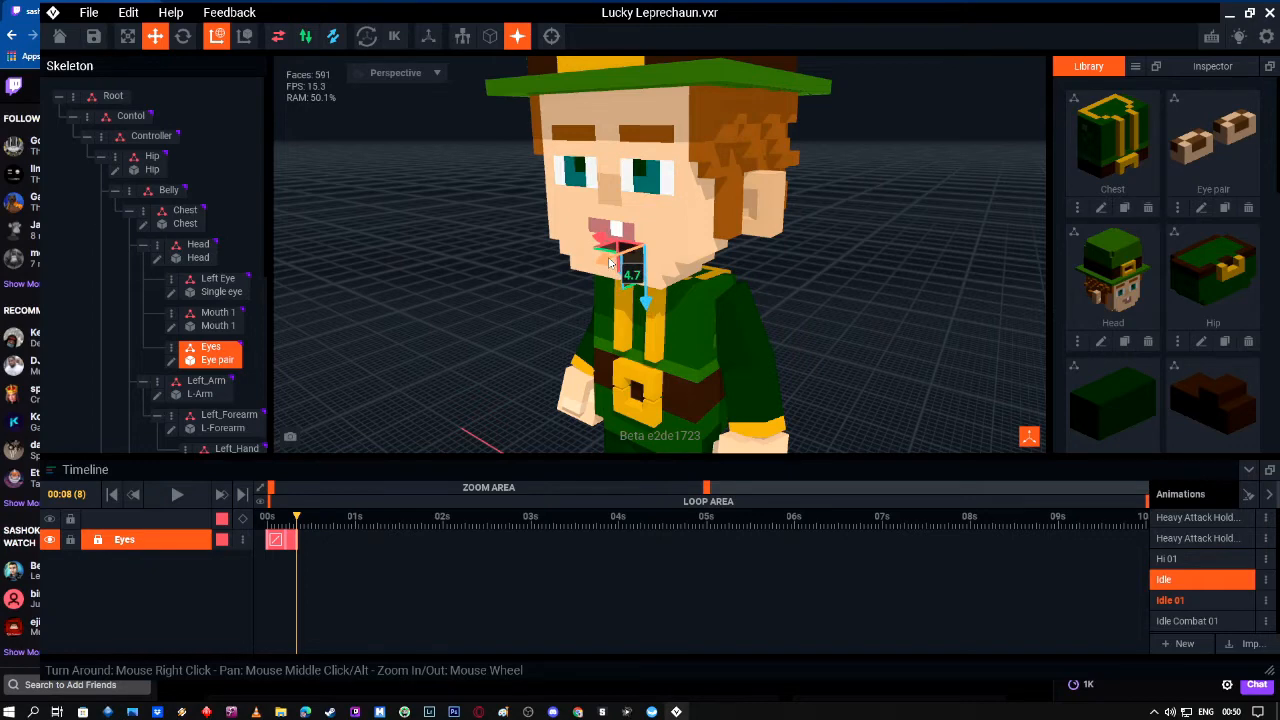
drag(298, 519, 307, 519)
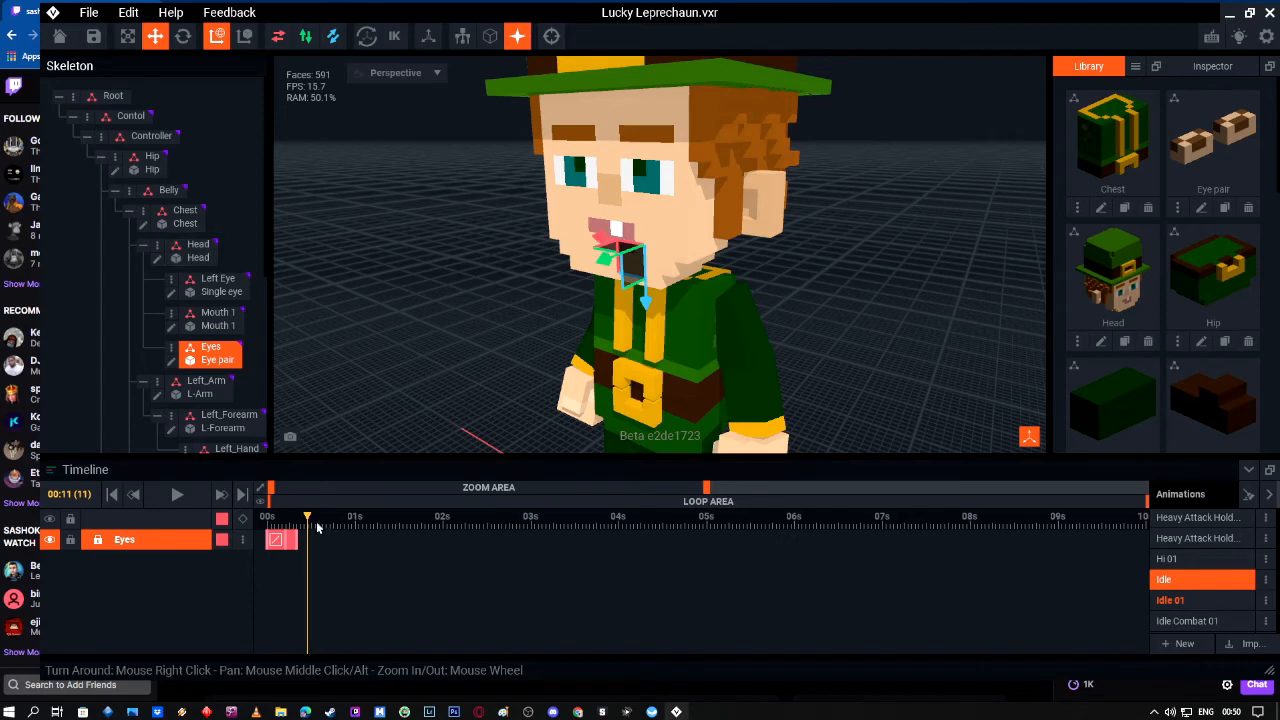
drag(607, 264, 604, 270)
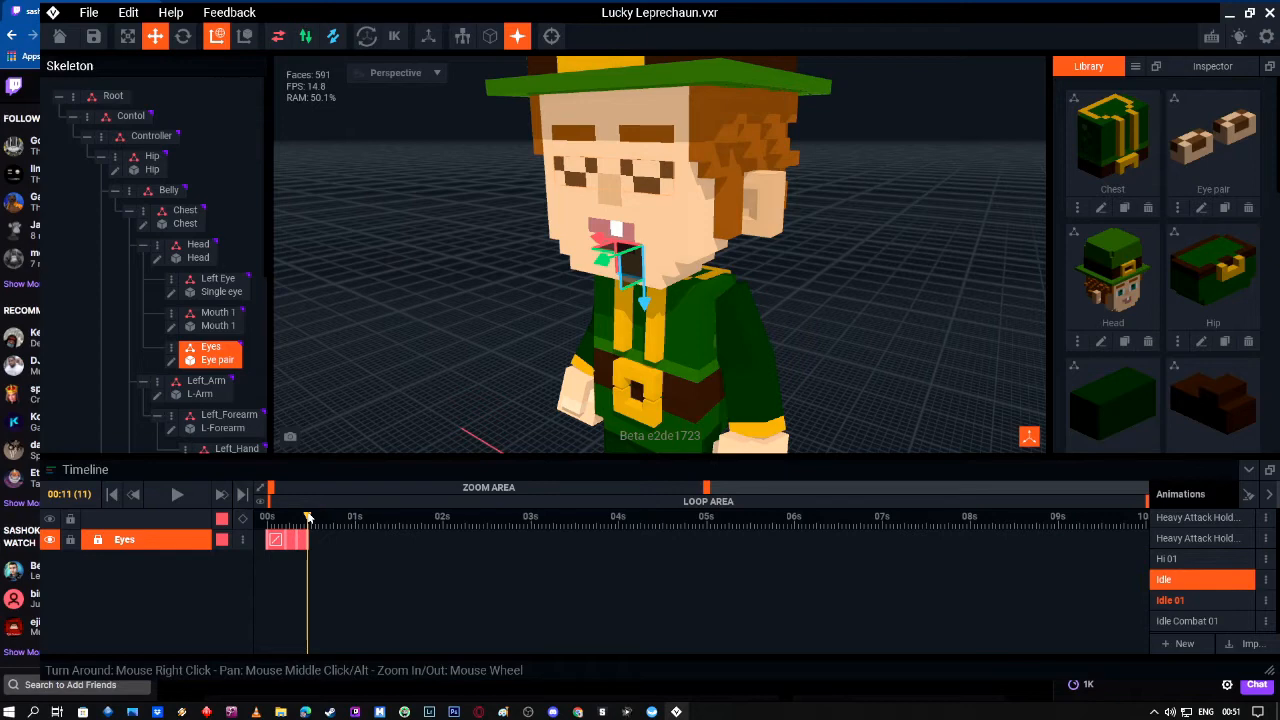
Step: Open the eyes at 00:14 by moving the Eyes node back, and close them at 00:17 by moving it forward
drag(309, 518, 318, 518)
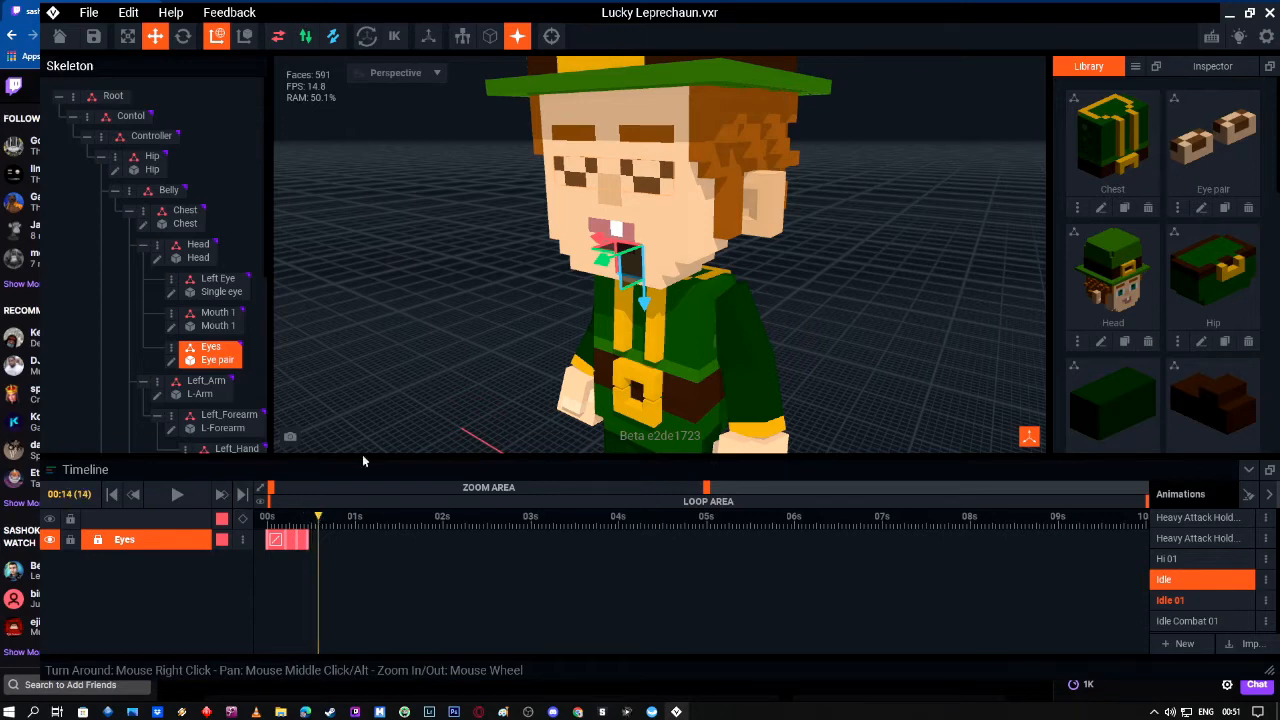
click(600, 267)
drag(600, 267, 583, 279)
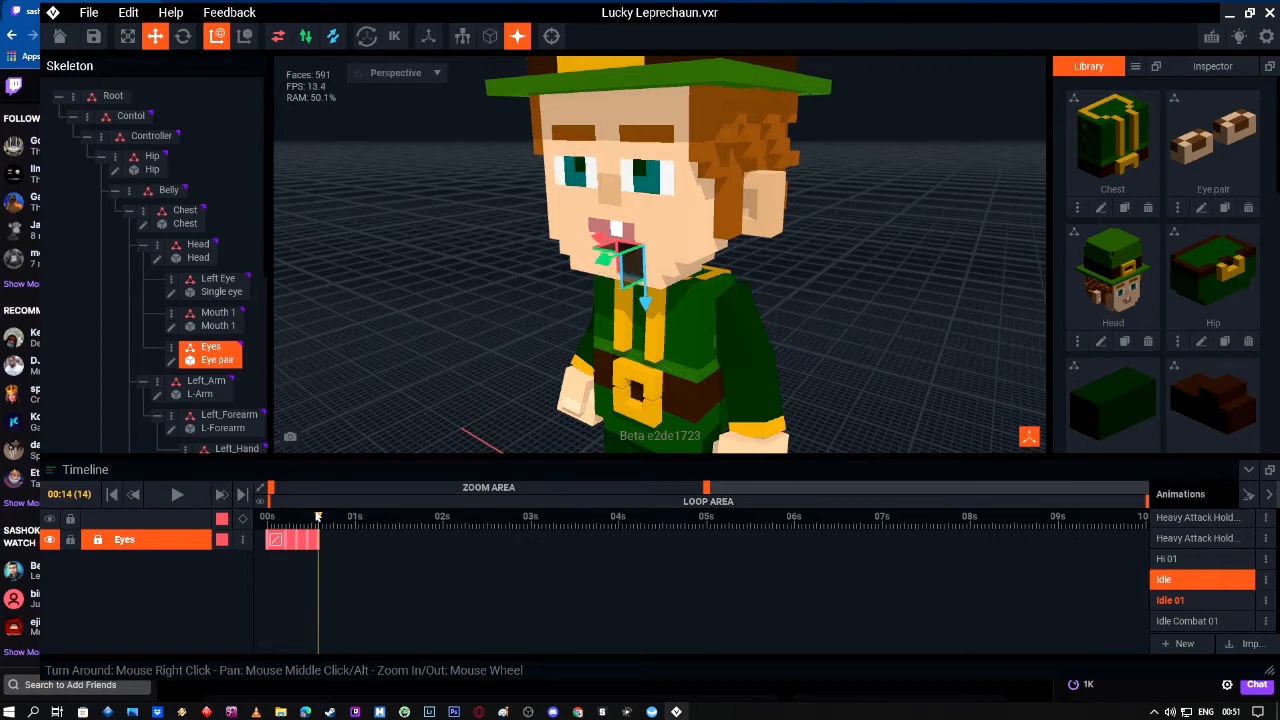
drag(321, 517, 329, 517)
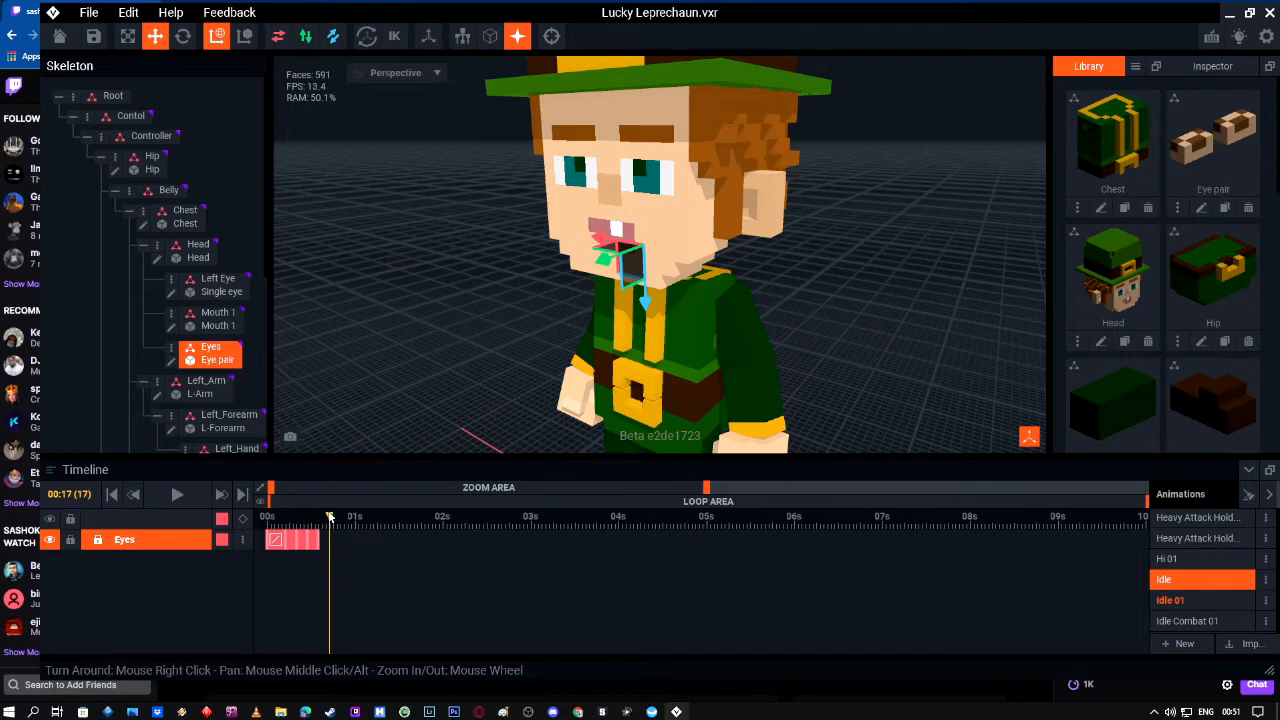
drag(608, 257, 604, 266)
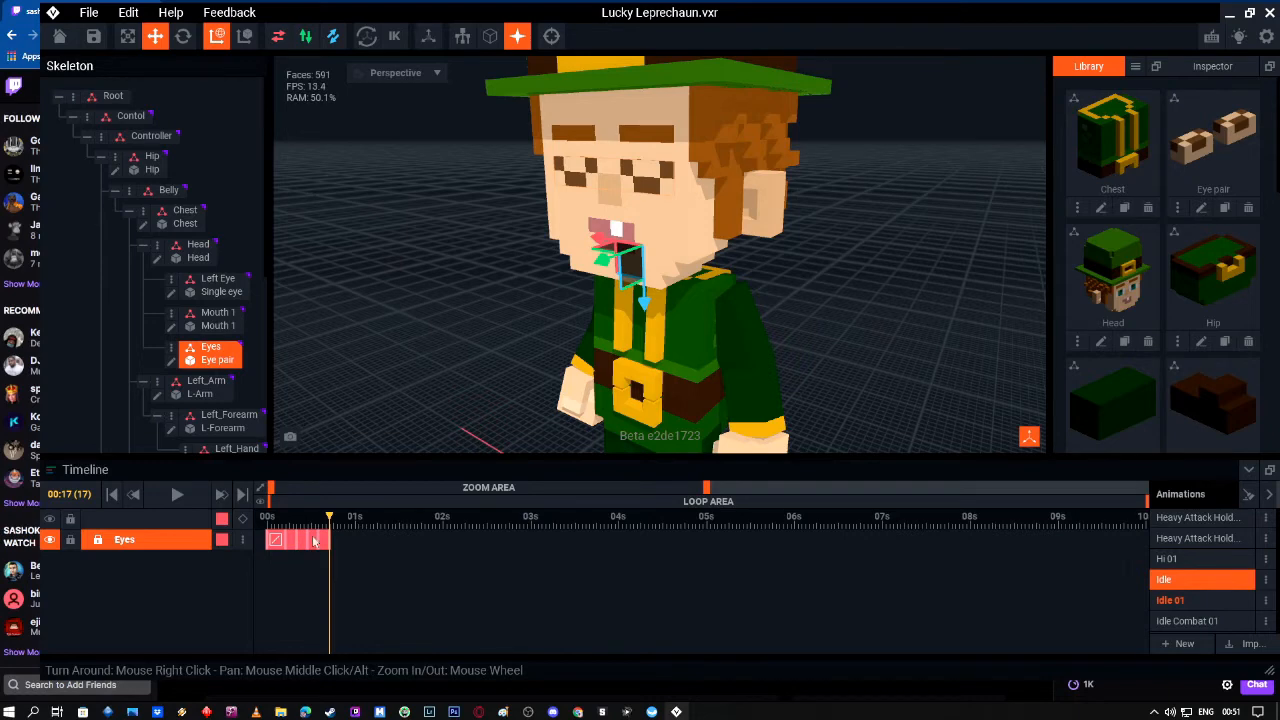
Step: Move the Eyes node back behind the face to about 4.6 at 00:19, and forward to about 4.9 at 00:22
drag(332, 519, 337, 519)
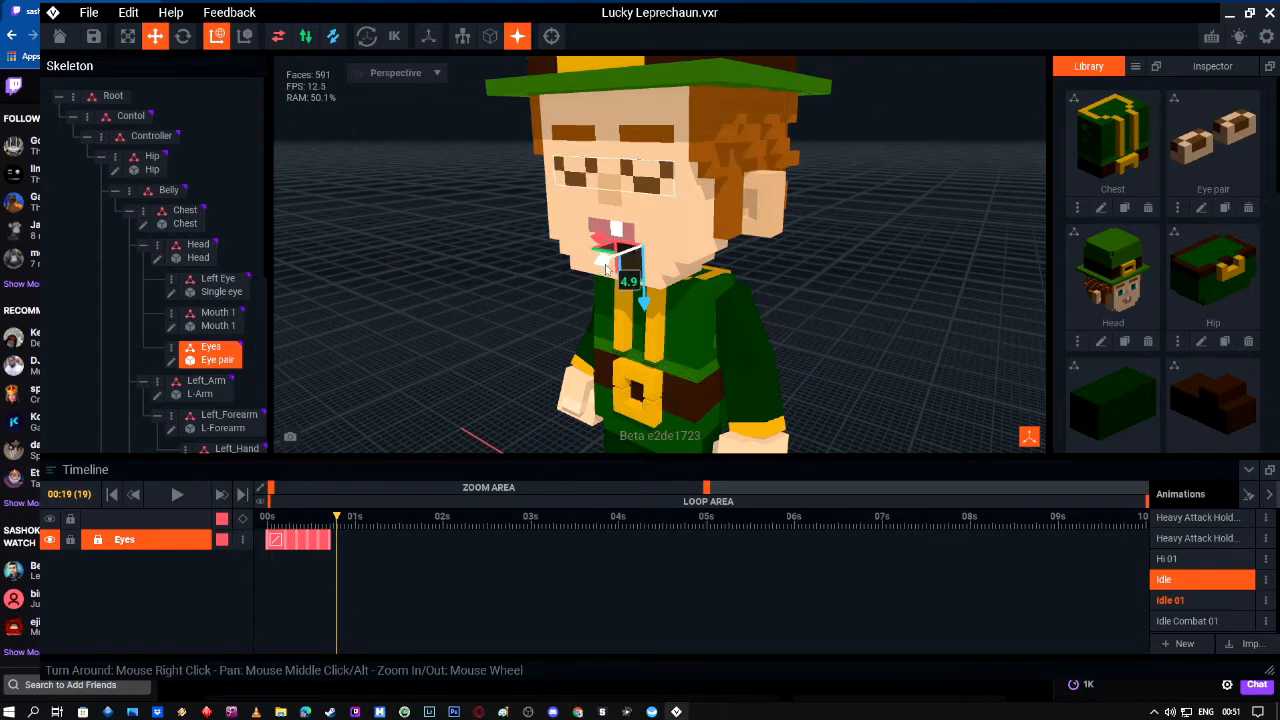
drag(605, 270, 607, 260)
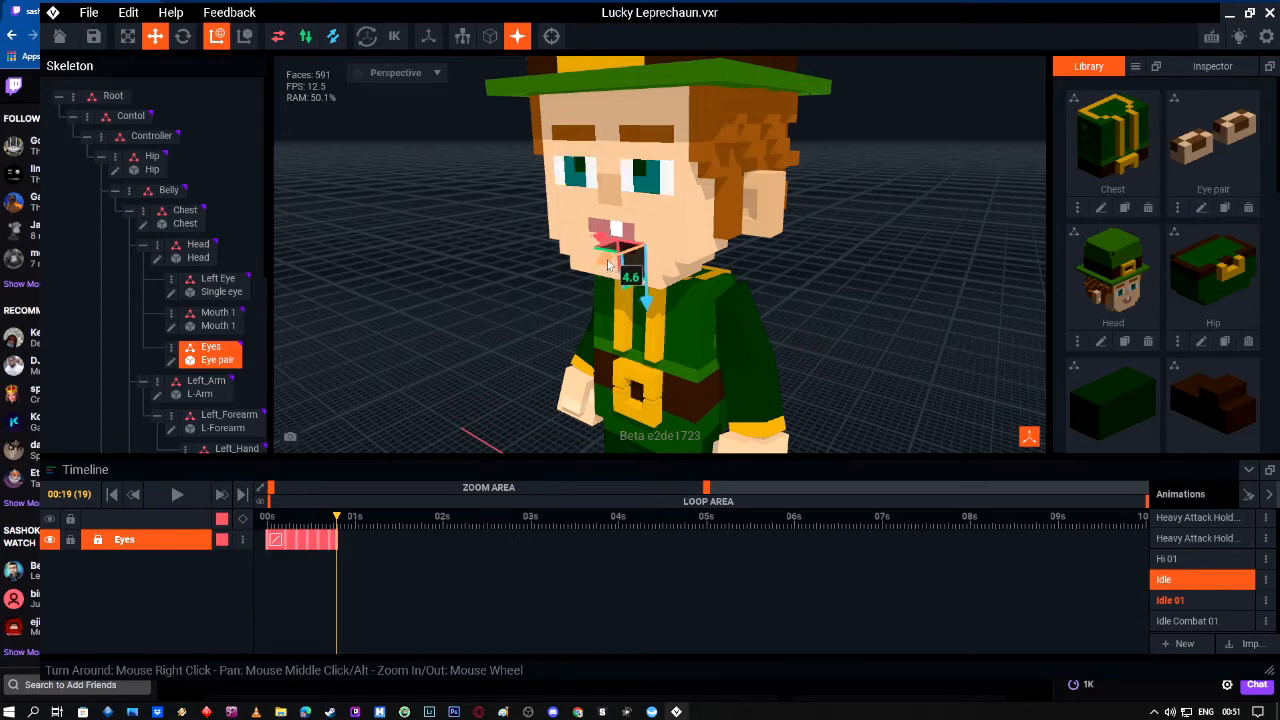
drag(338, 515, 348, 515)
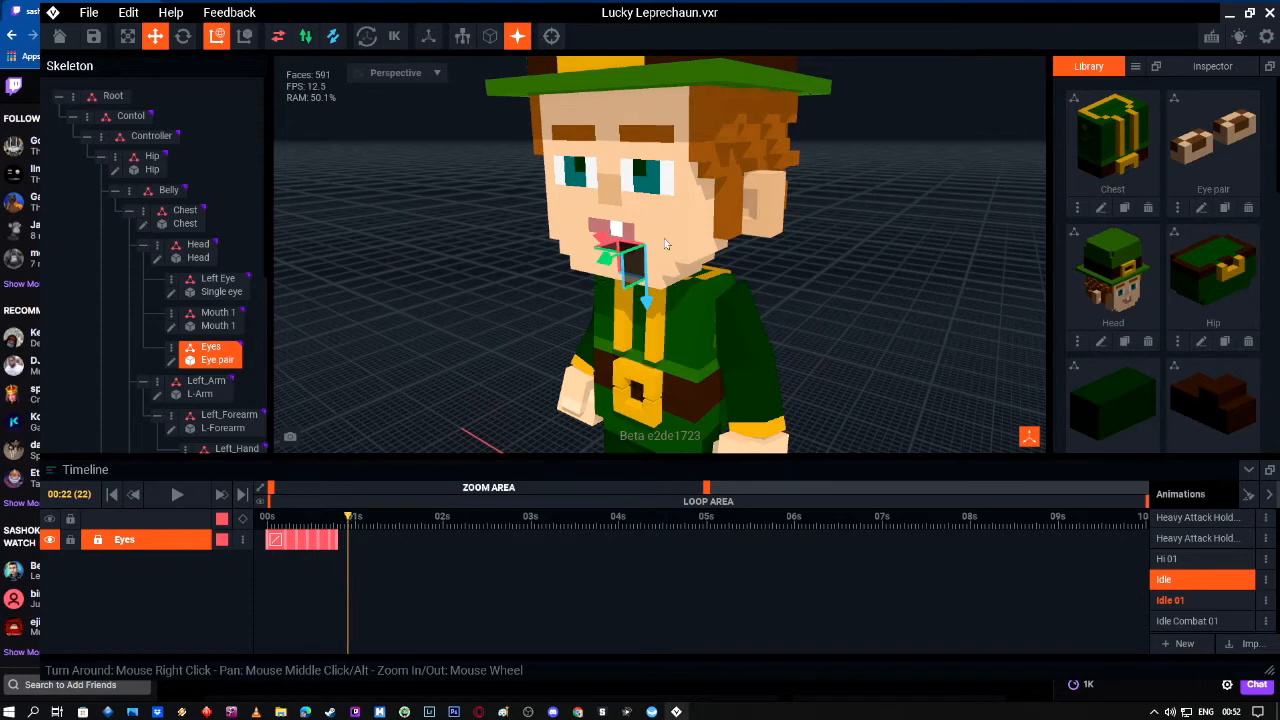
drag(607, 264, 601, 268)
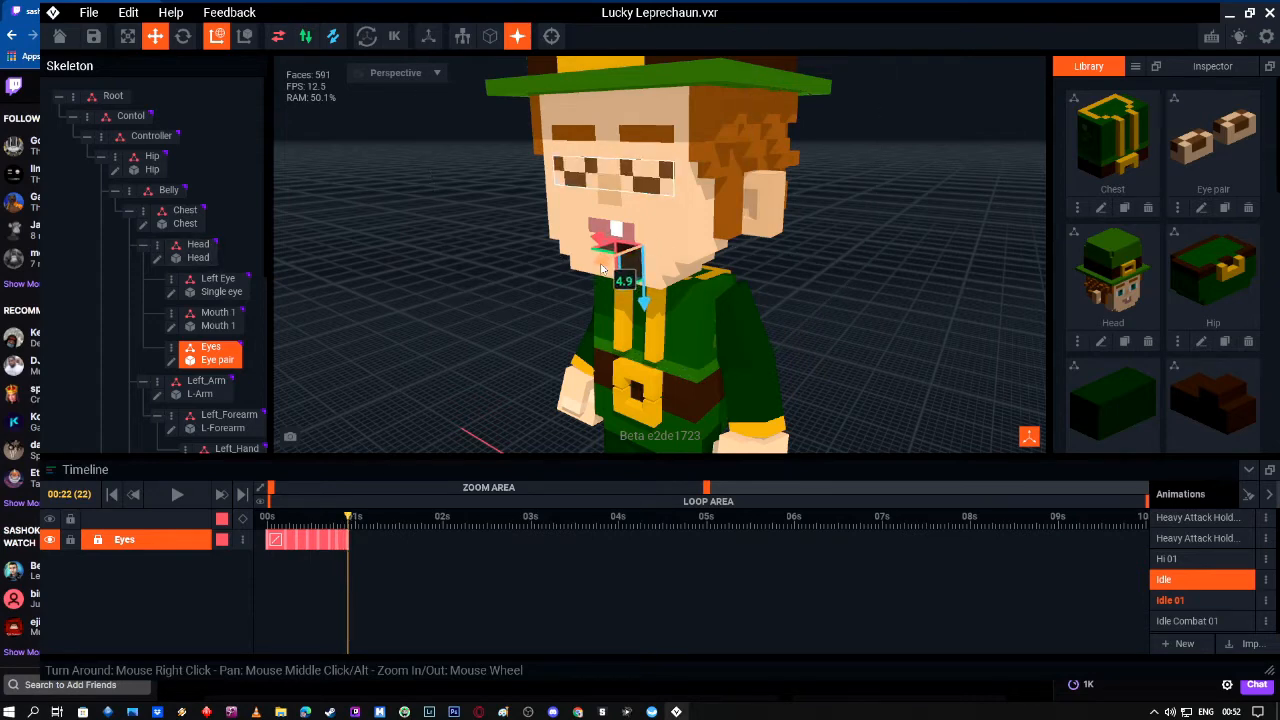
Step: Keyframe the Eyes node over the face at 01:12 in Idle, then move it back behind the face to open the eyes
drag(602, 268, 602, 268)
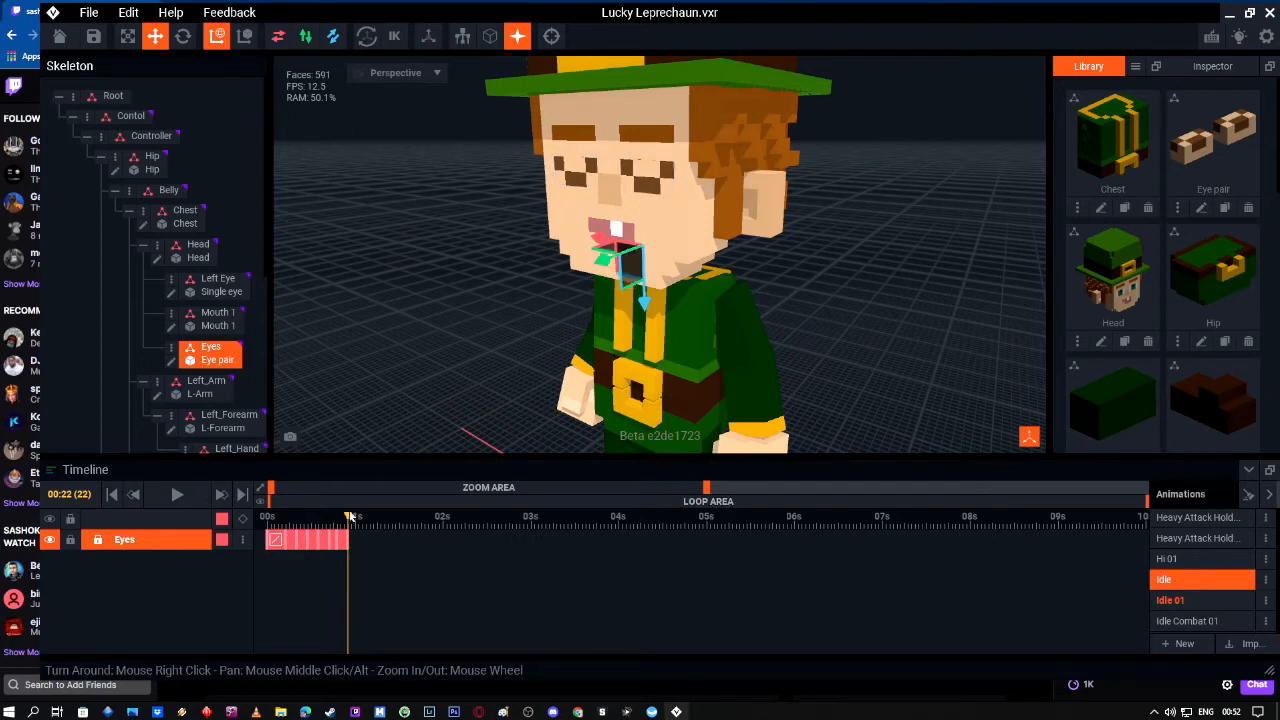
drag(376, 518, 400, 518)
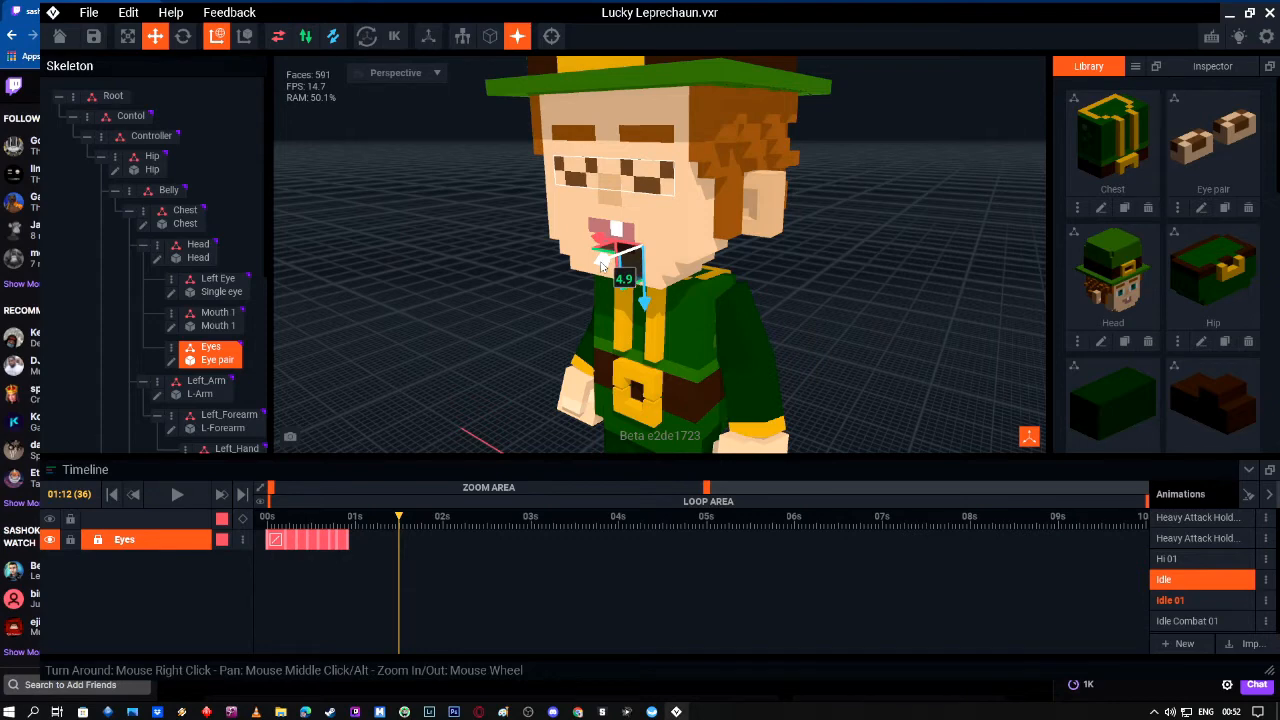
click(601, 265)
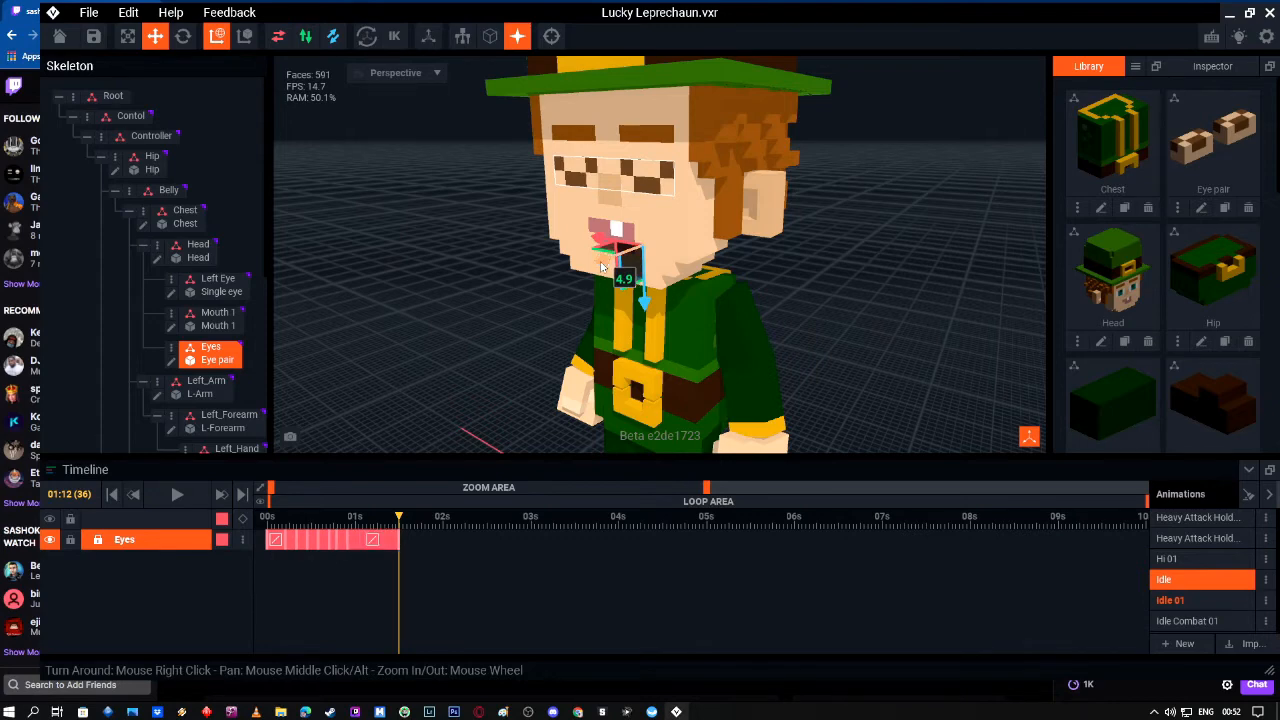
drag(601, 266, 604, 266)
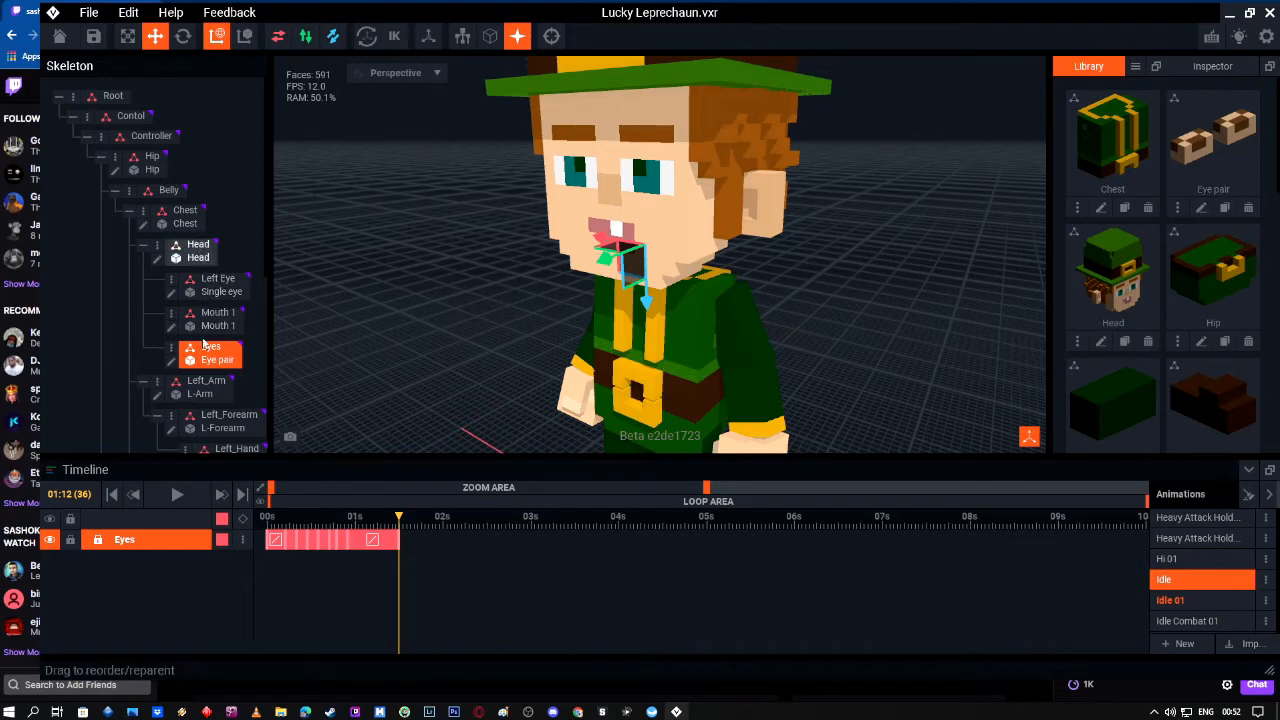
Step: Close only the left eye at 01:16 by moving the Left Eye node forward to about 4.9
drag(400, 517, 413, 517)
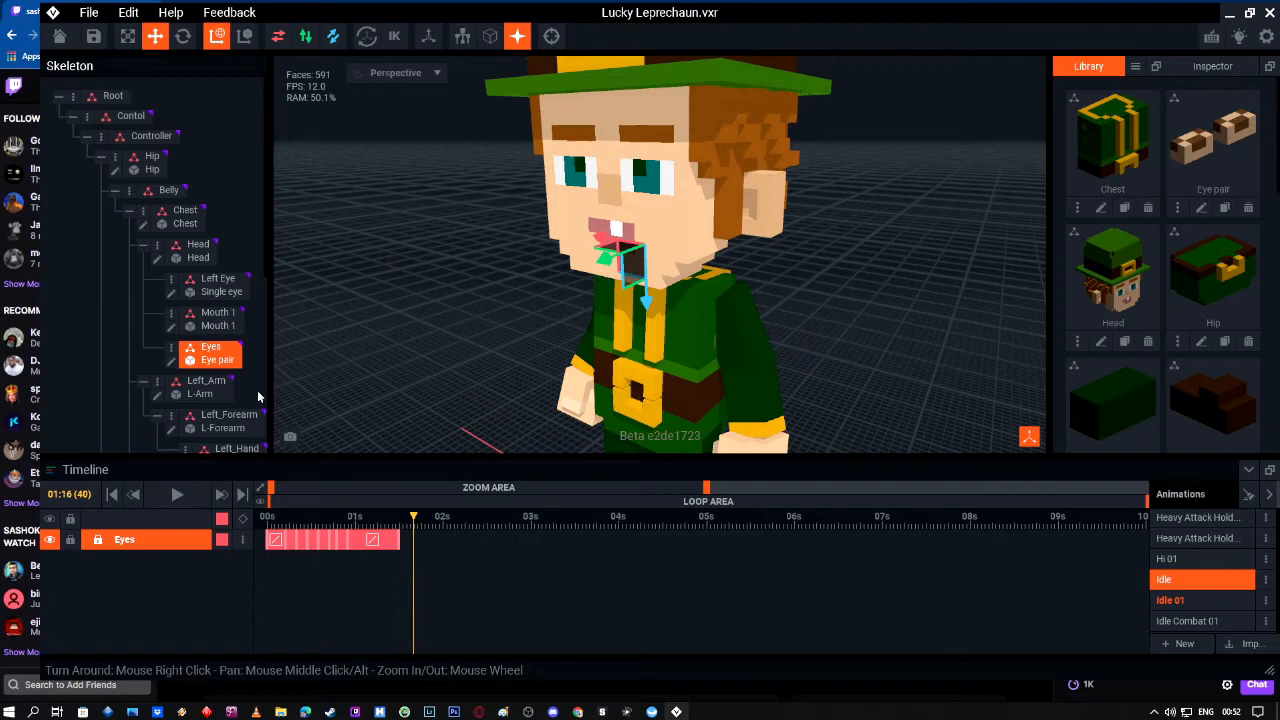
click(215, 296)
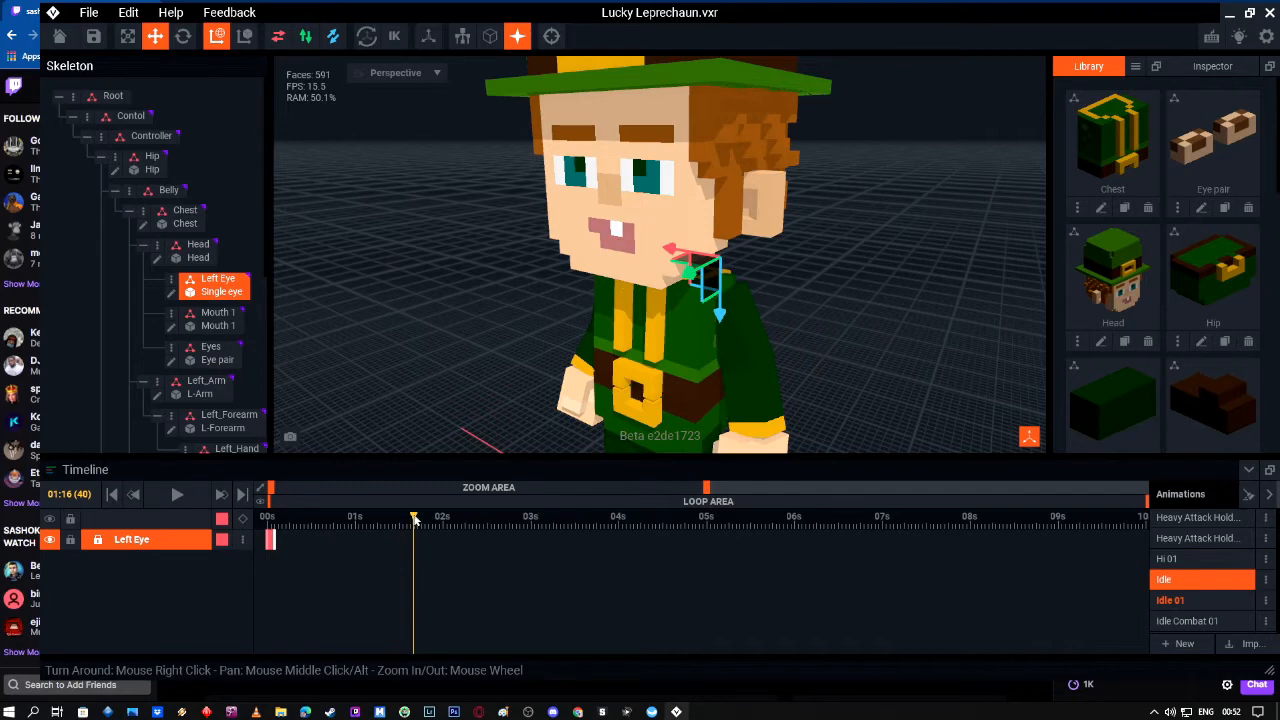
drag(703, 283, 689, 283)
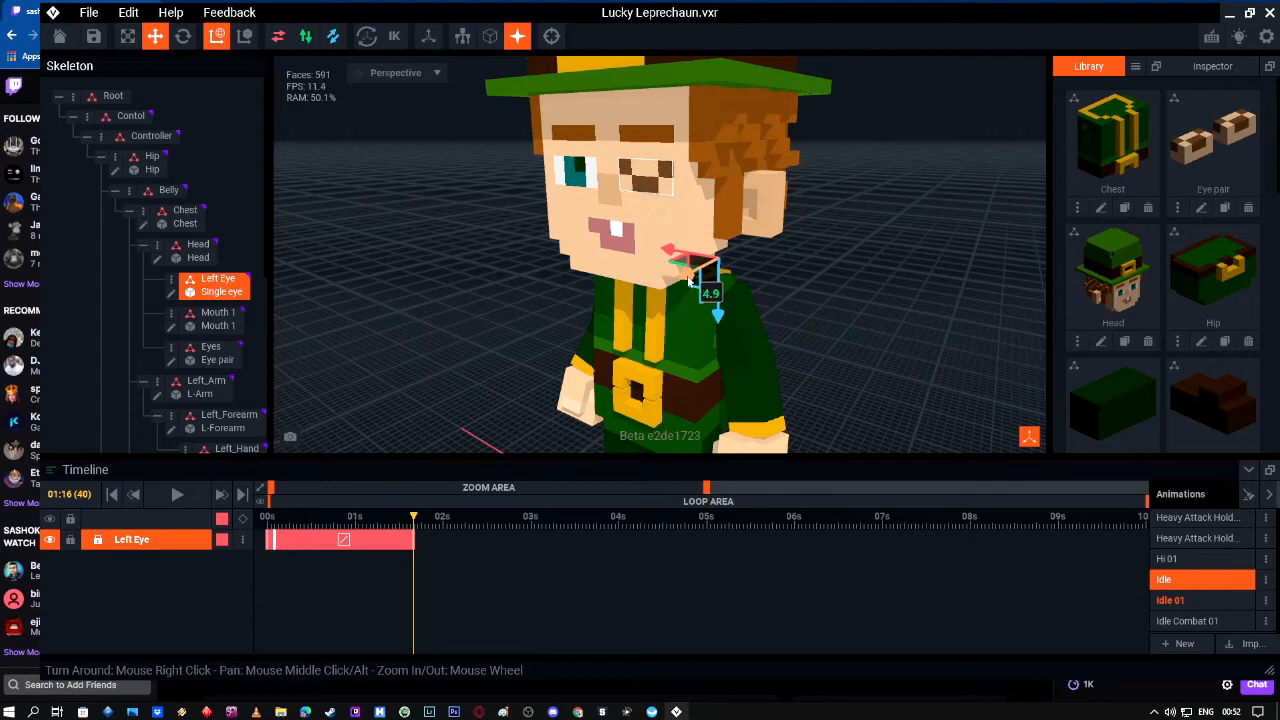
drag(689, 279, 688, 279)
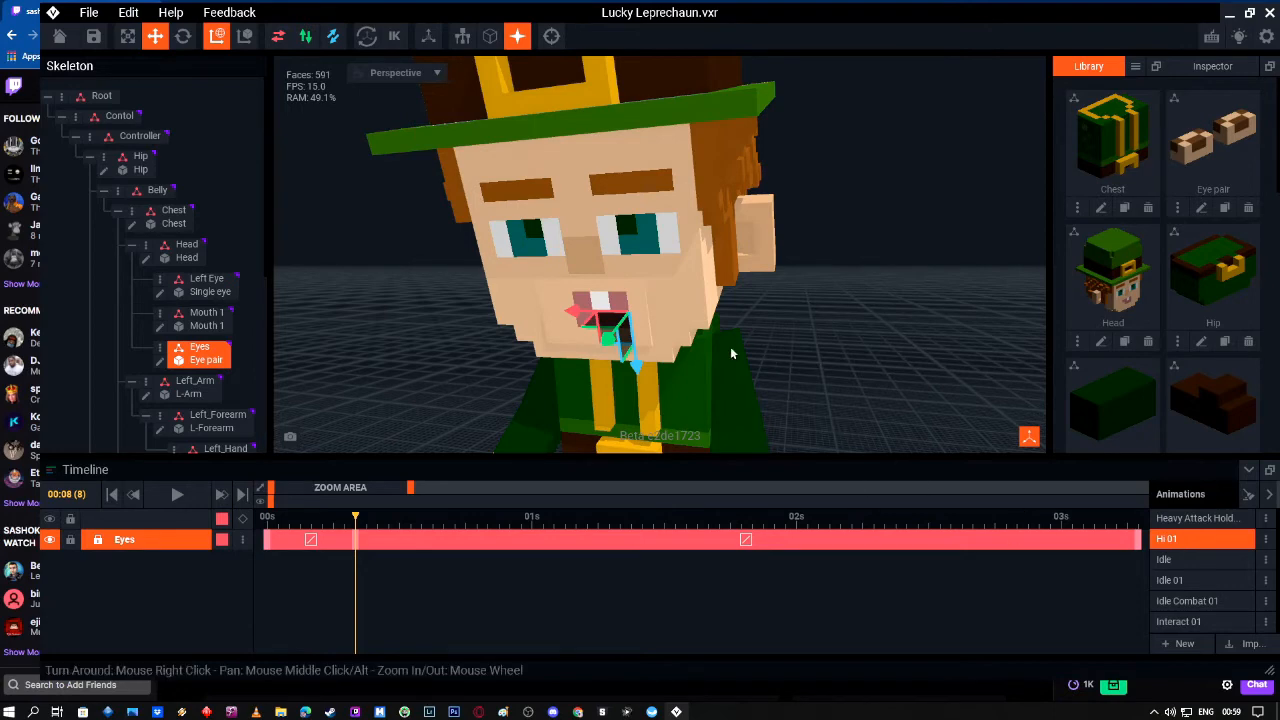
Step: Close the eyes at 00:08 in the Hi 01 animation by moving the Eyes node forward to about 5.5
right_drag(693, 345, 700, 352)
drag(691, 339, 691, 339)
right_drag(691, 339, 691, 343)
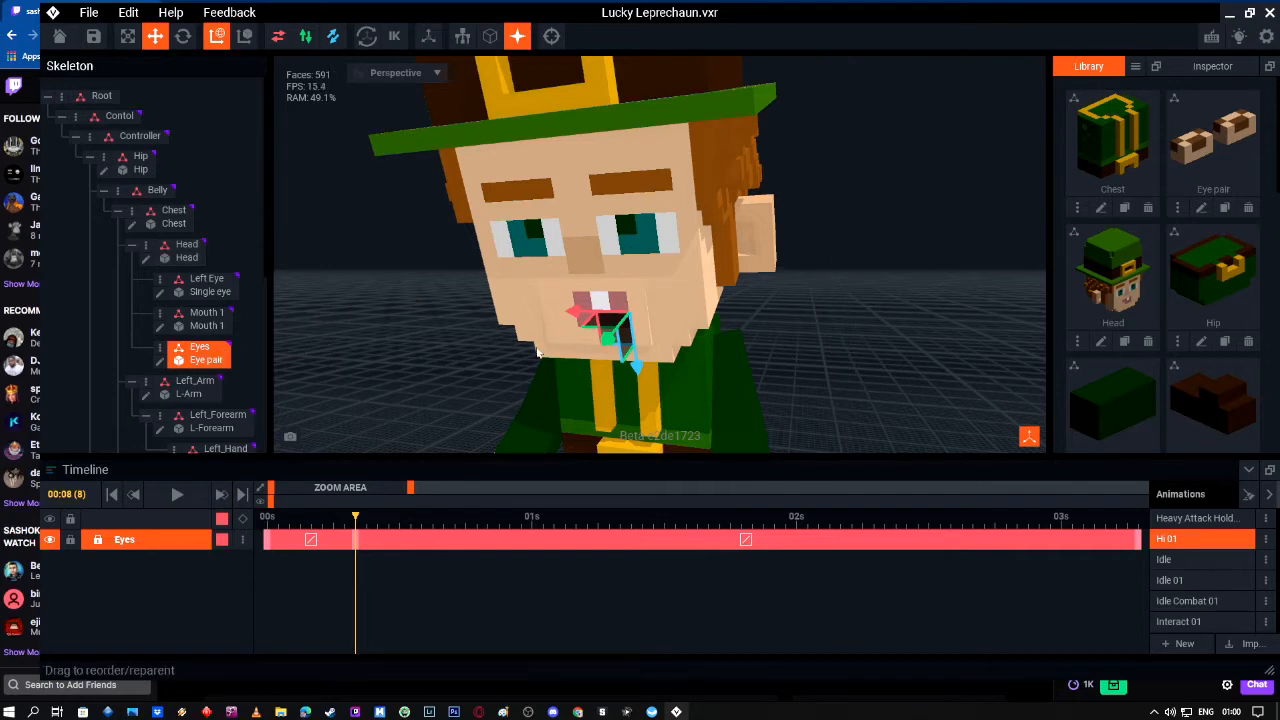
drag(604, 334, 602, 344)
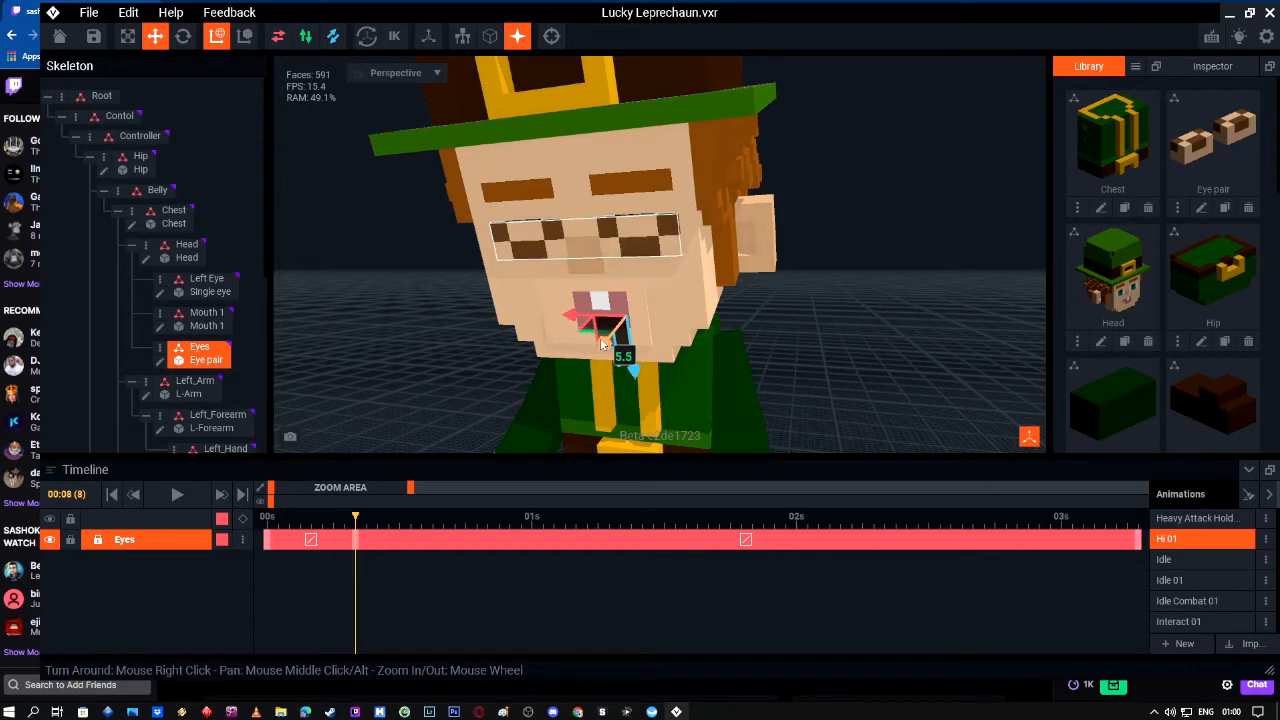
drag(603, 342, 603, 343)
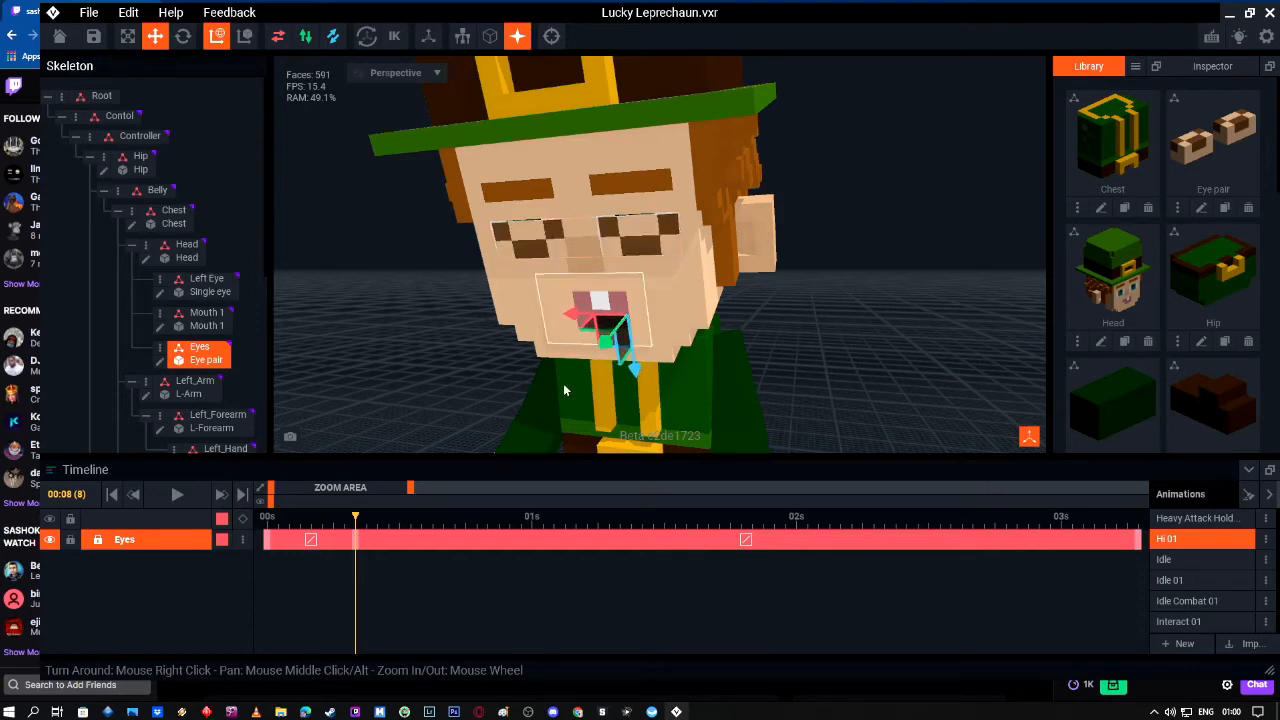
drag(604, 342, 608, 344)
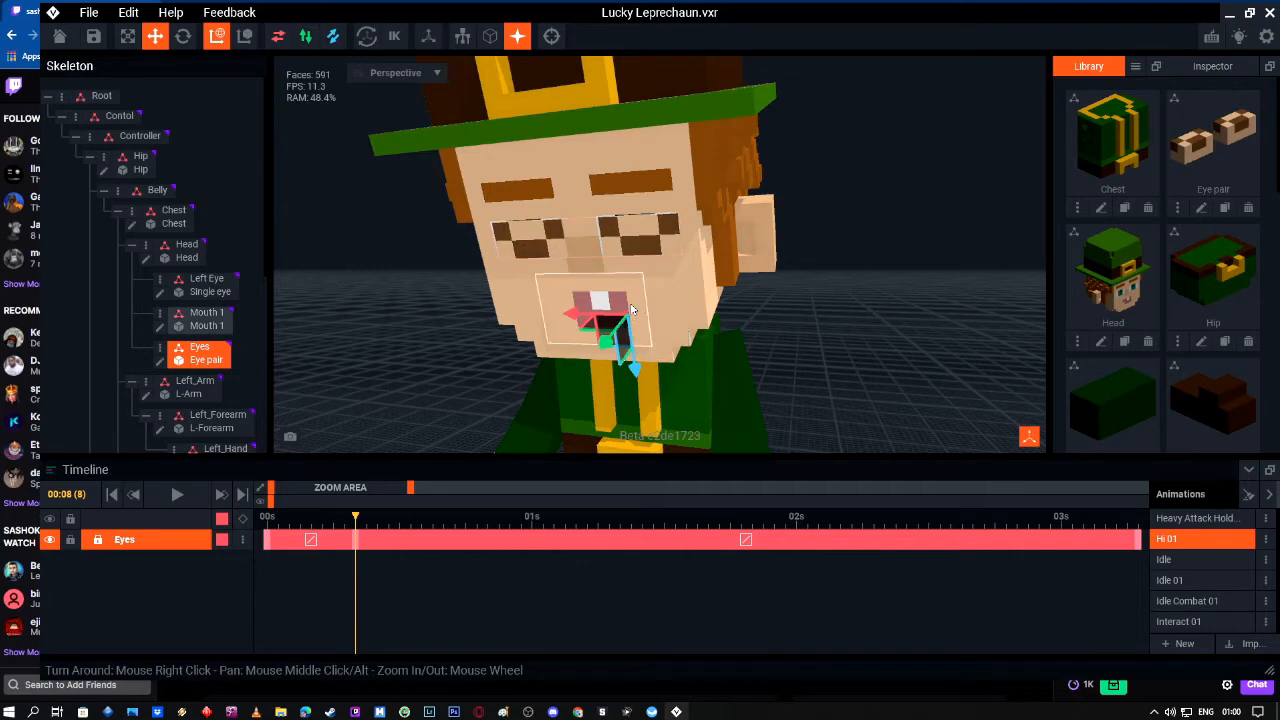
Step: Adjust the Mouth 1 node's depth on the face to about 5.5 at 00:08
click(586, 322)
drag(580, 325, 587, 327)
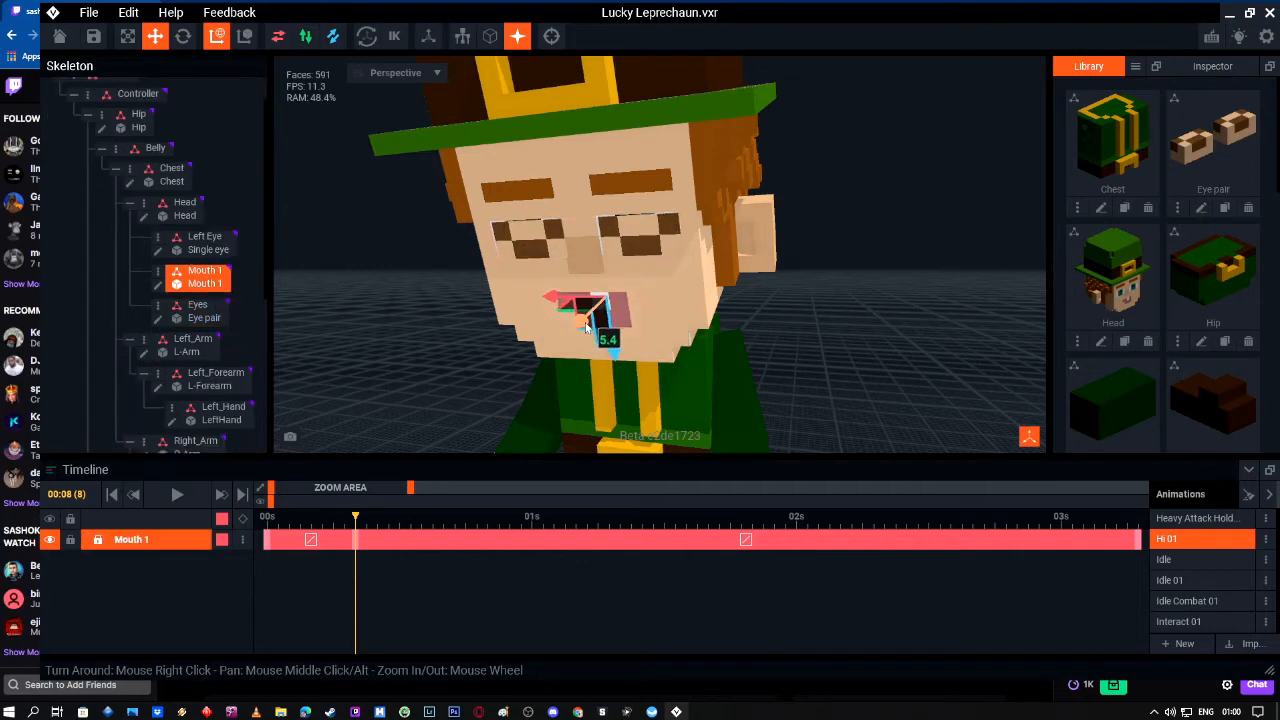
mouse_move(590, 310)
right_down()
mouse_move(643, 302)
mouse_move(598, 310)
right_up()
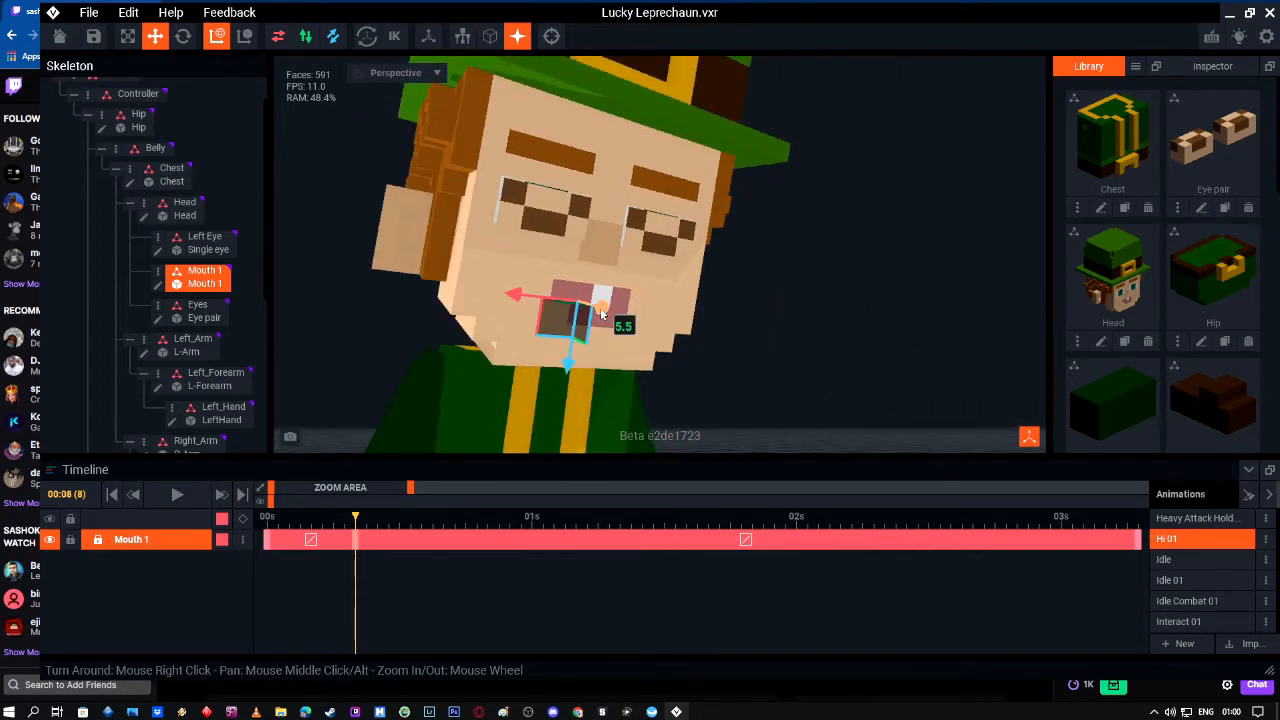
drag(601, 314, 604, 315)
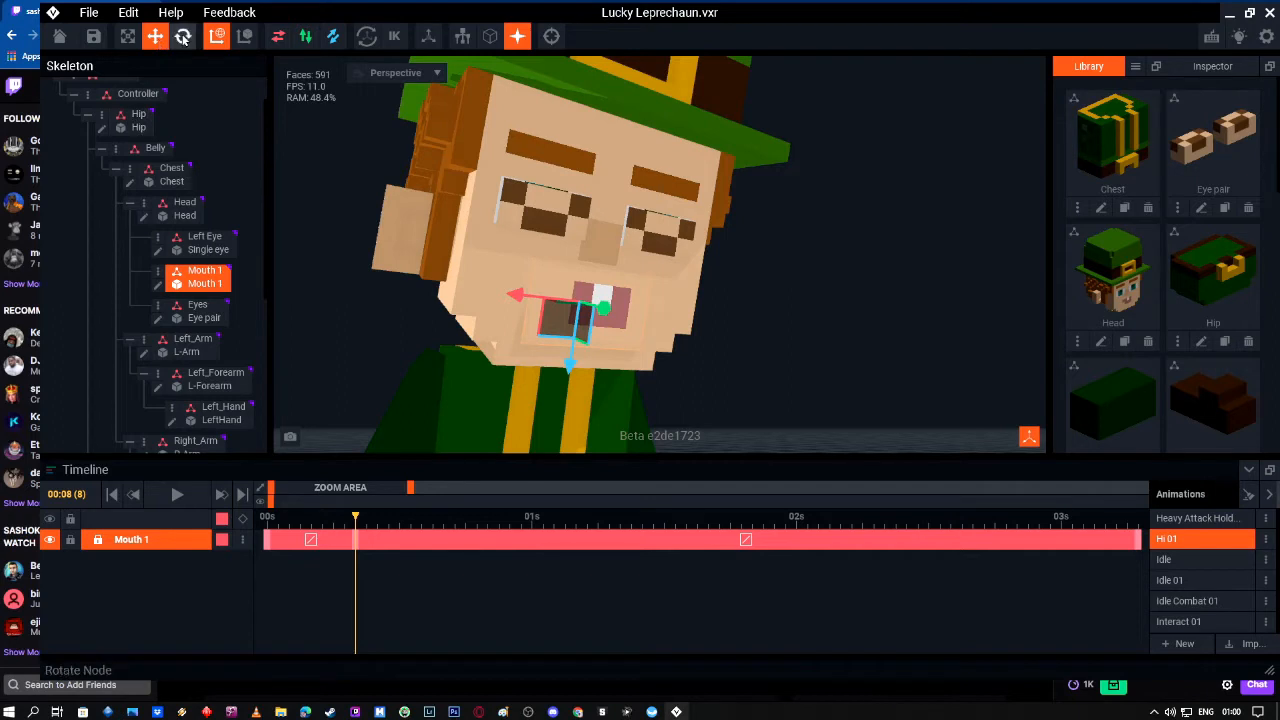
Step: Rotate the Mouth 1 node to about 89.8° so it lies flat against the face at 00:08
click(183, 37)
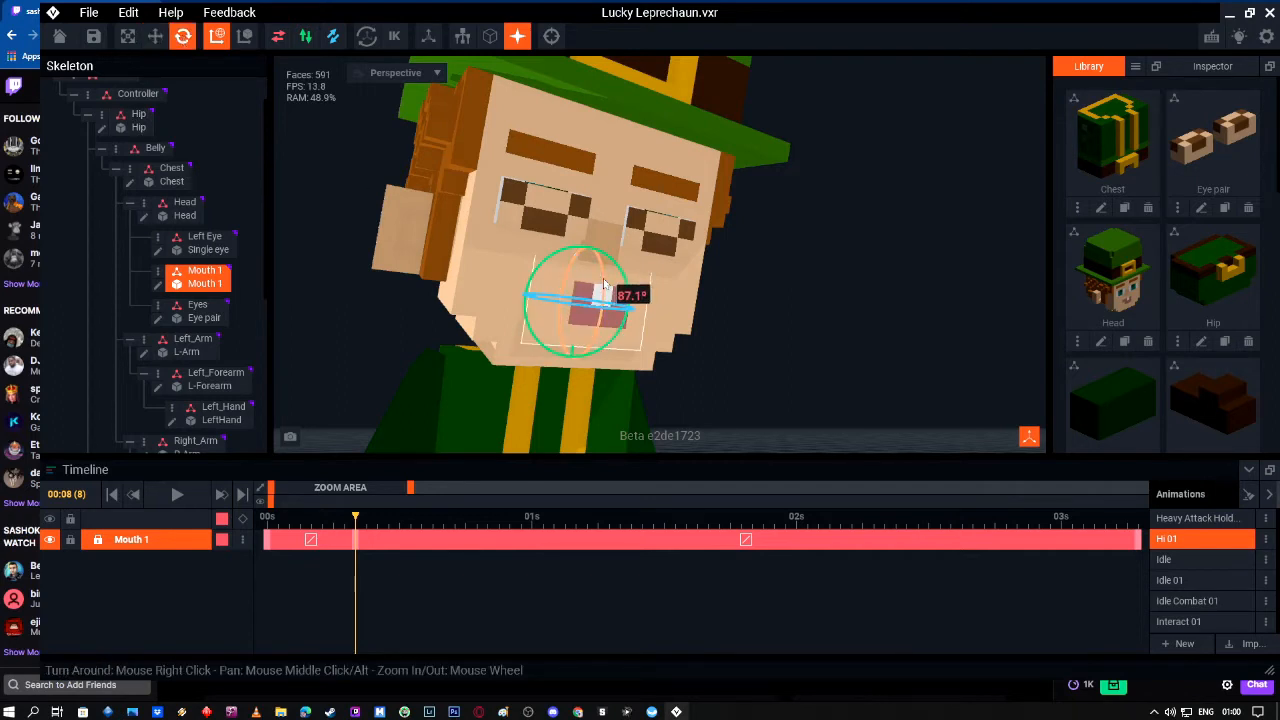
drag(604, 281, 604, 283)
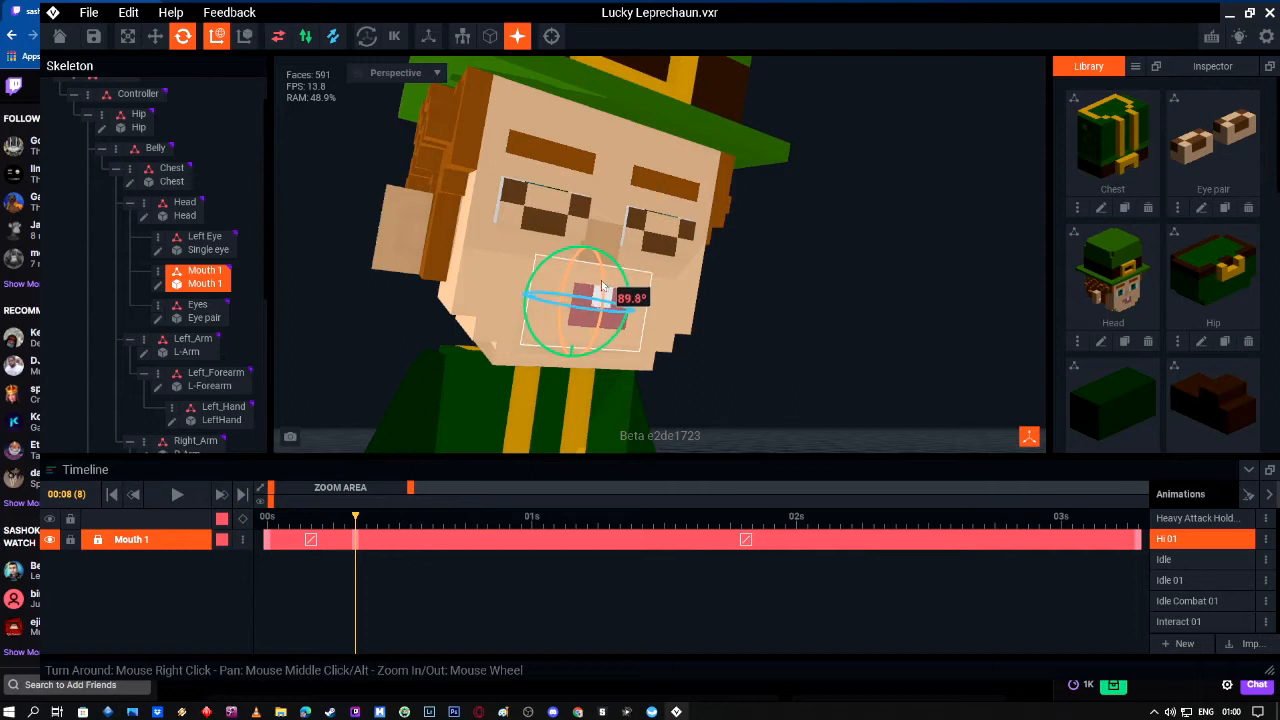
click(820, 248)
Step: Adjust the Eyes node's depth over the open eyes to about 5.3 at 00:08
right_drag(616, 322, 606, 309)
click(645, 240)
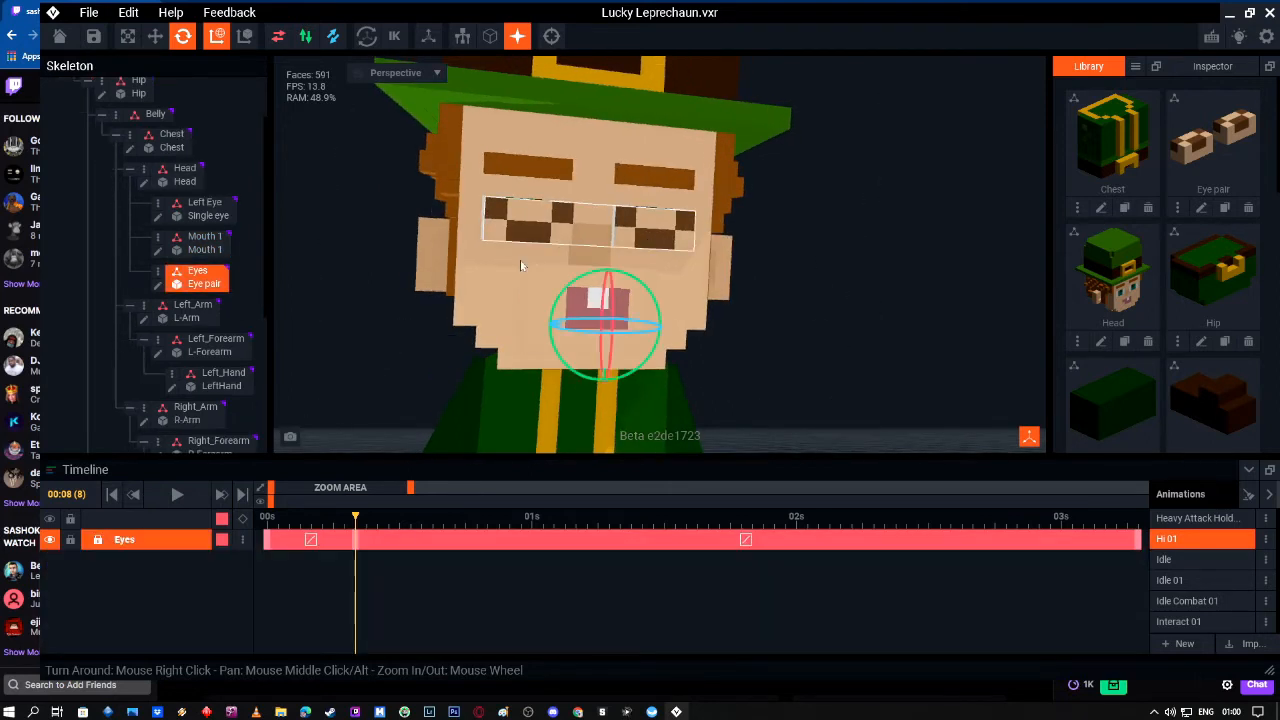
click(155, 36)
right_drag(540, 302, 529, 300)
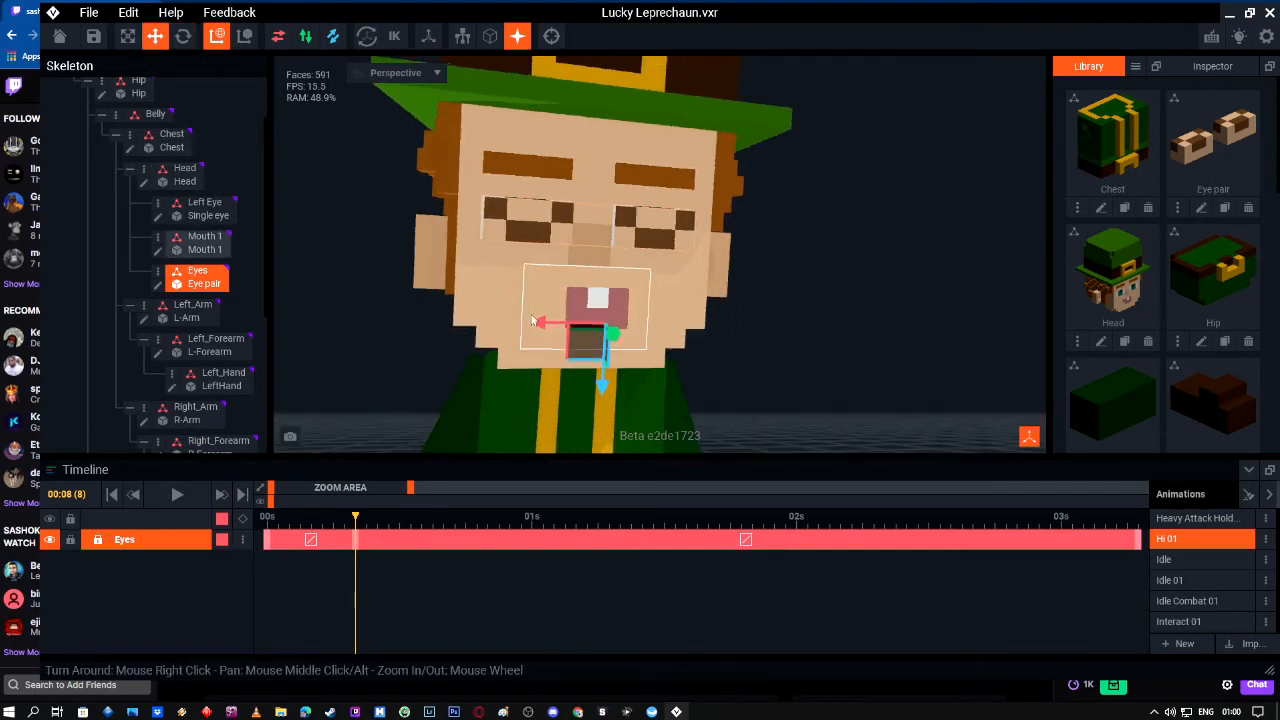
drag(540, 322, 609, 337)
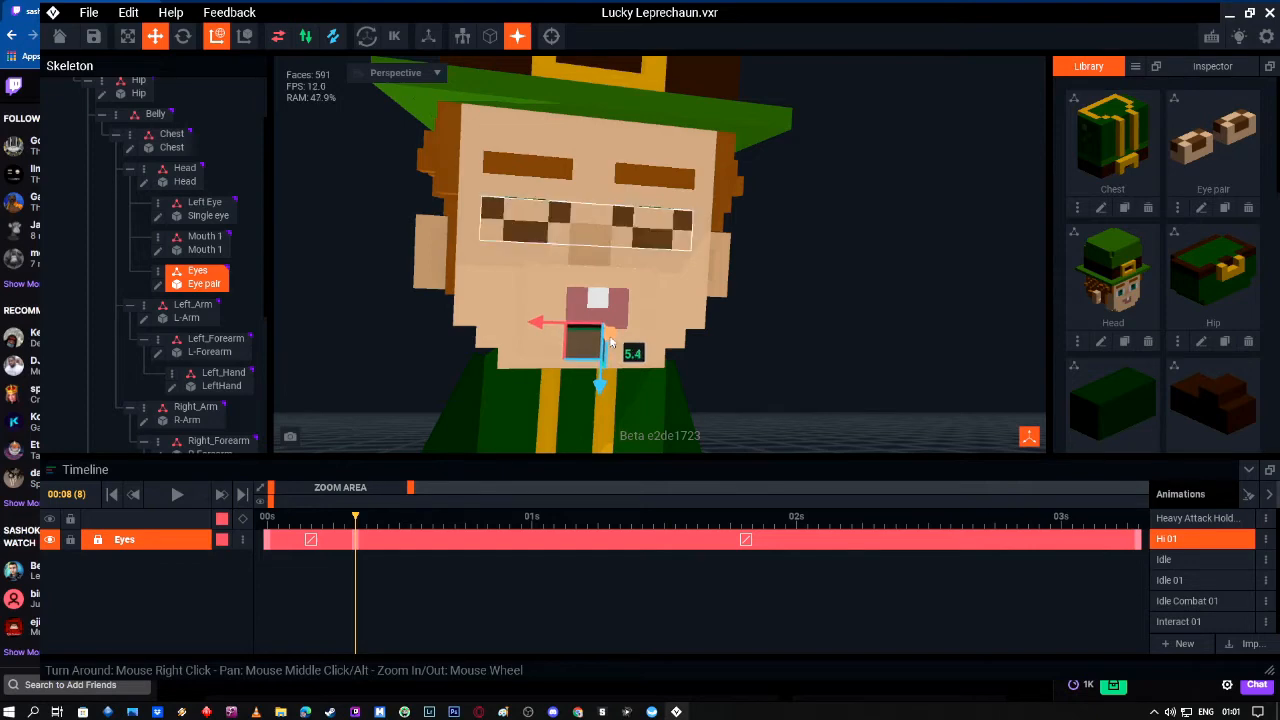
right_drag(686, 297, 657, 294)
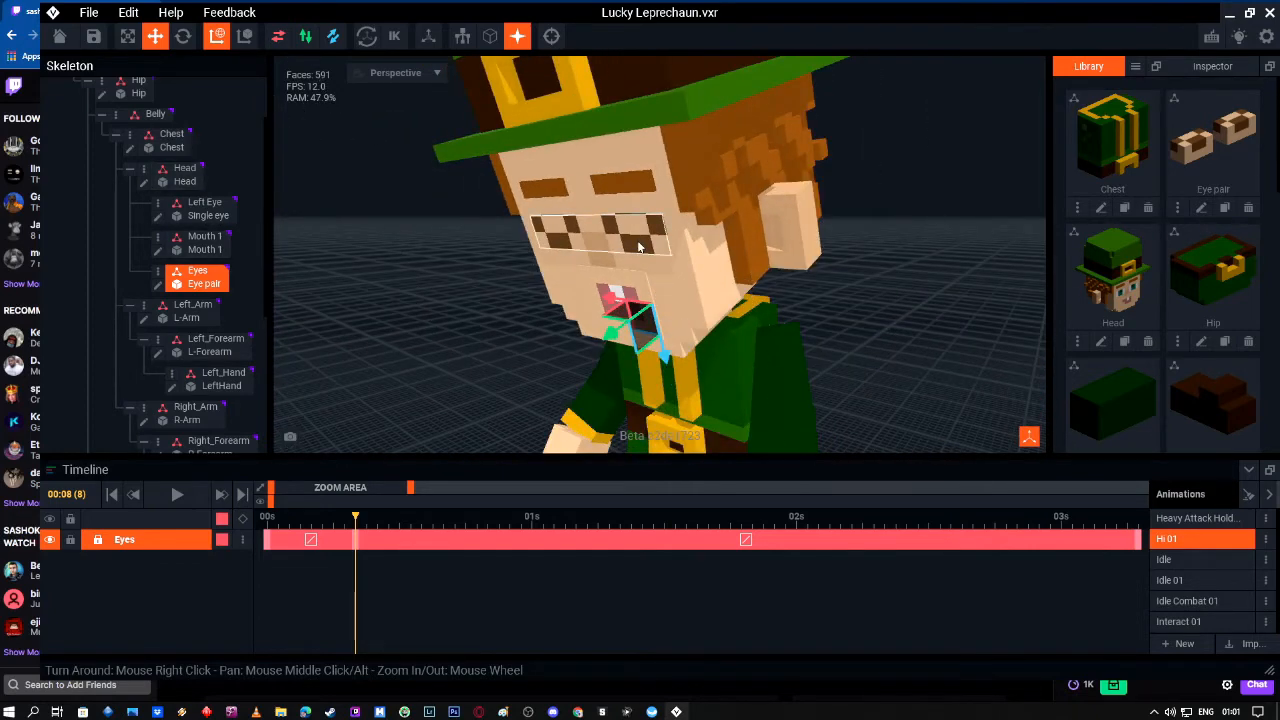
drag(605, 341, 608, 342)
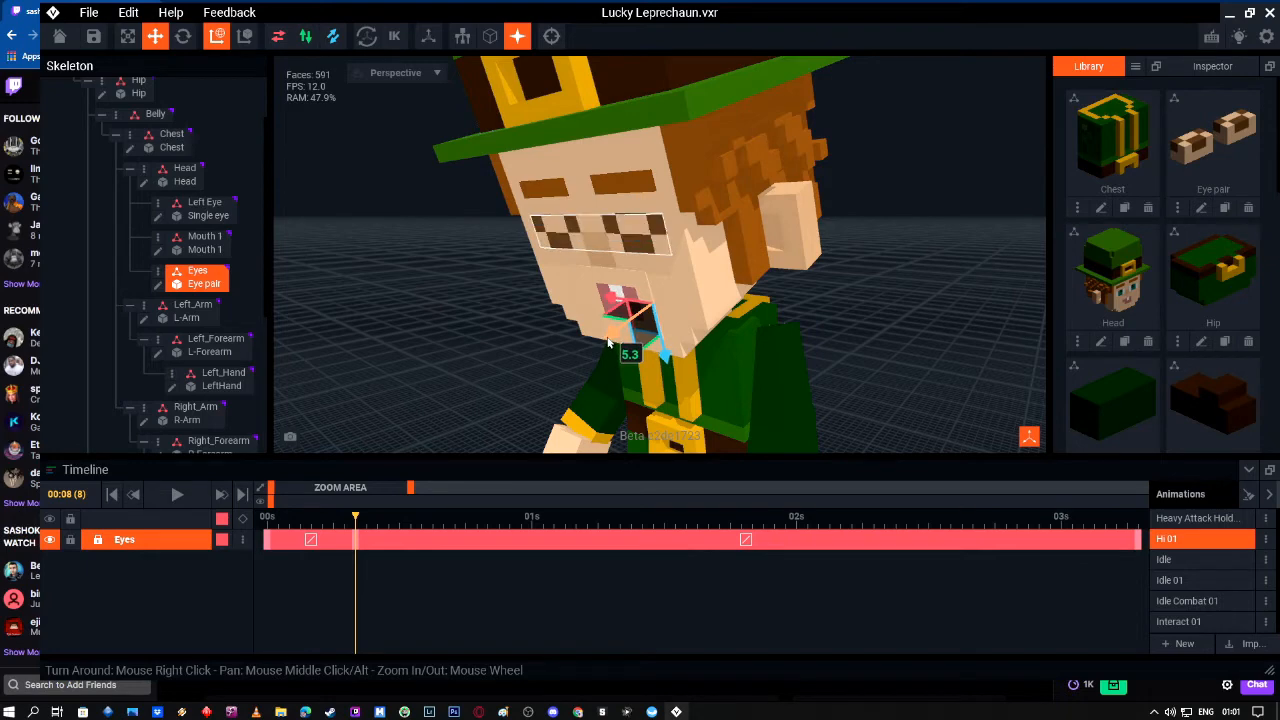
Step: Show the Head's tracks and scrub Hi 01 between 00:00 and 00:08 to check the eye closing
click(691, 290)
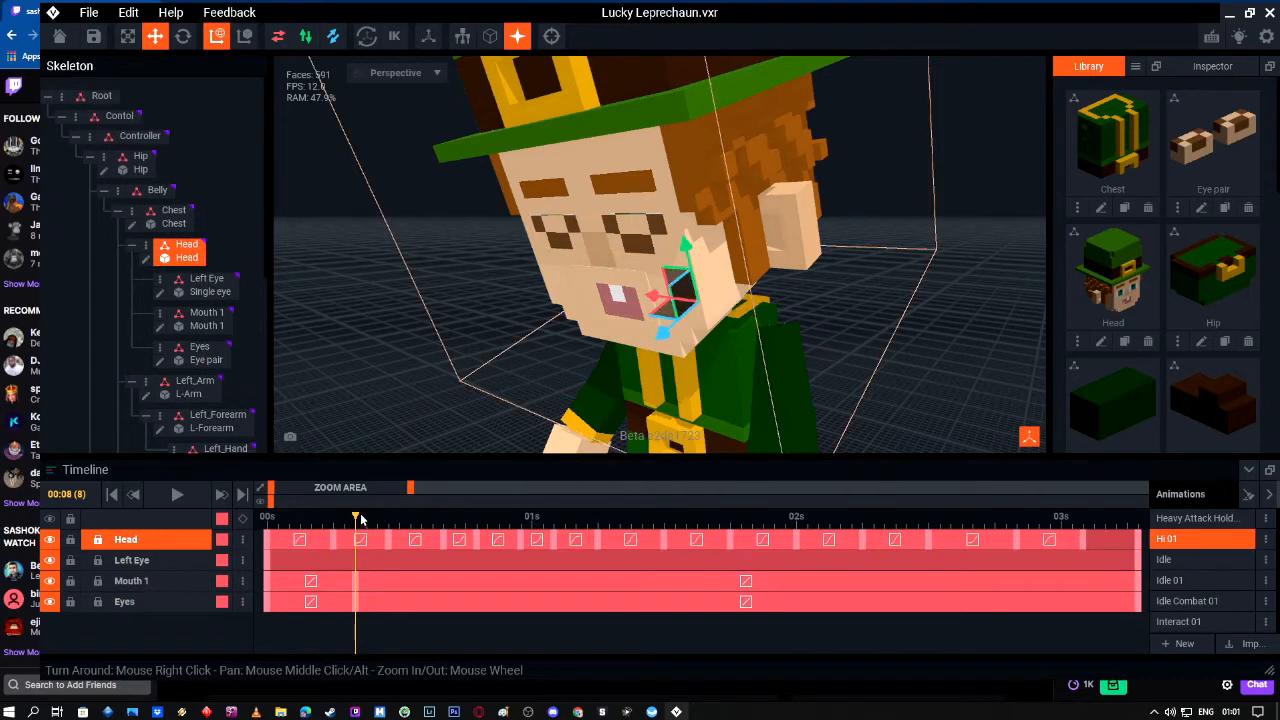
drag(354, 518, 289, 521)
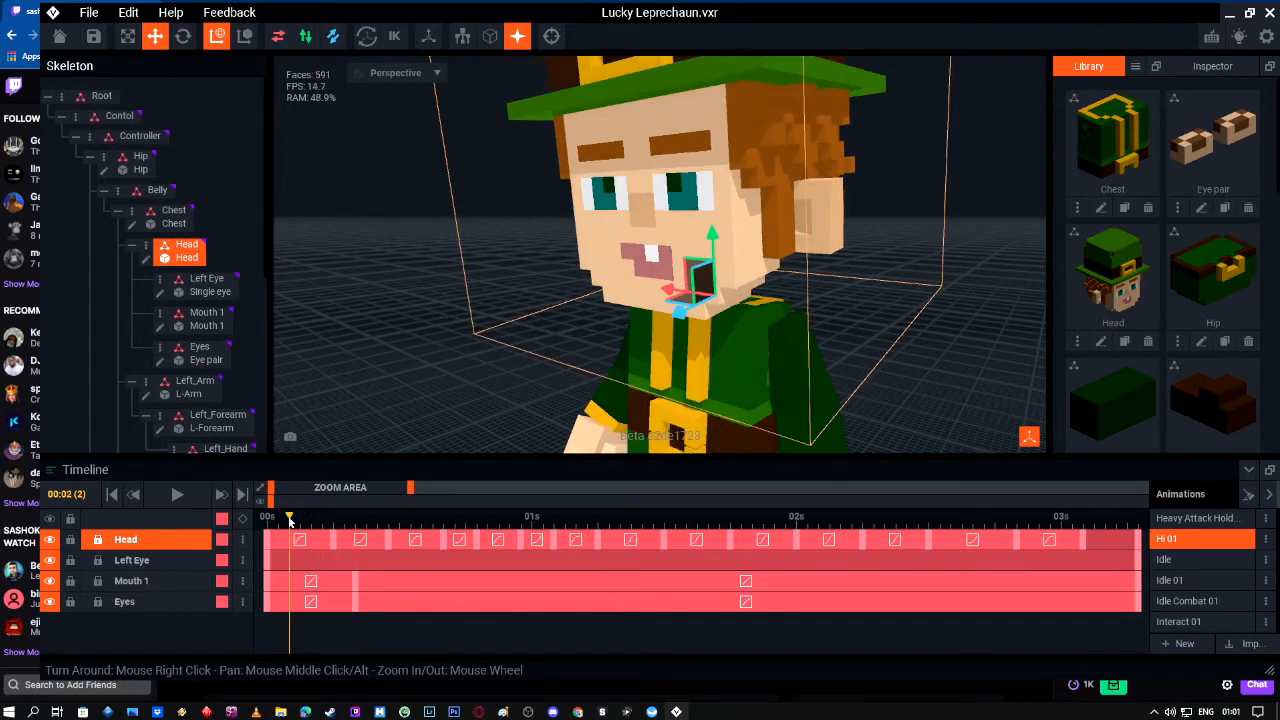
drag(289, 521, 260, 527)
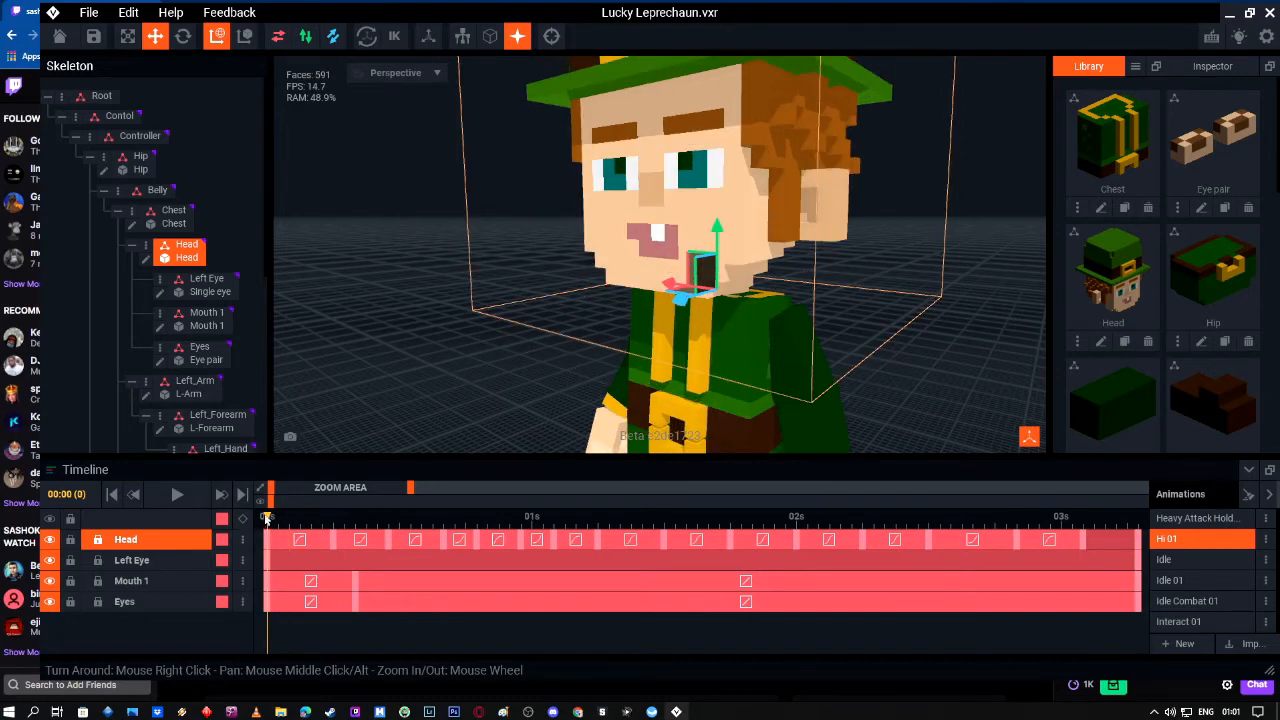
drag(281, 521, 357, 527)
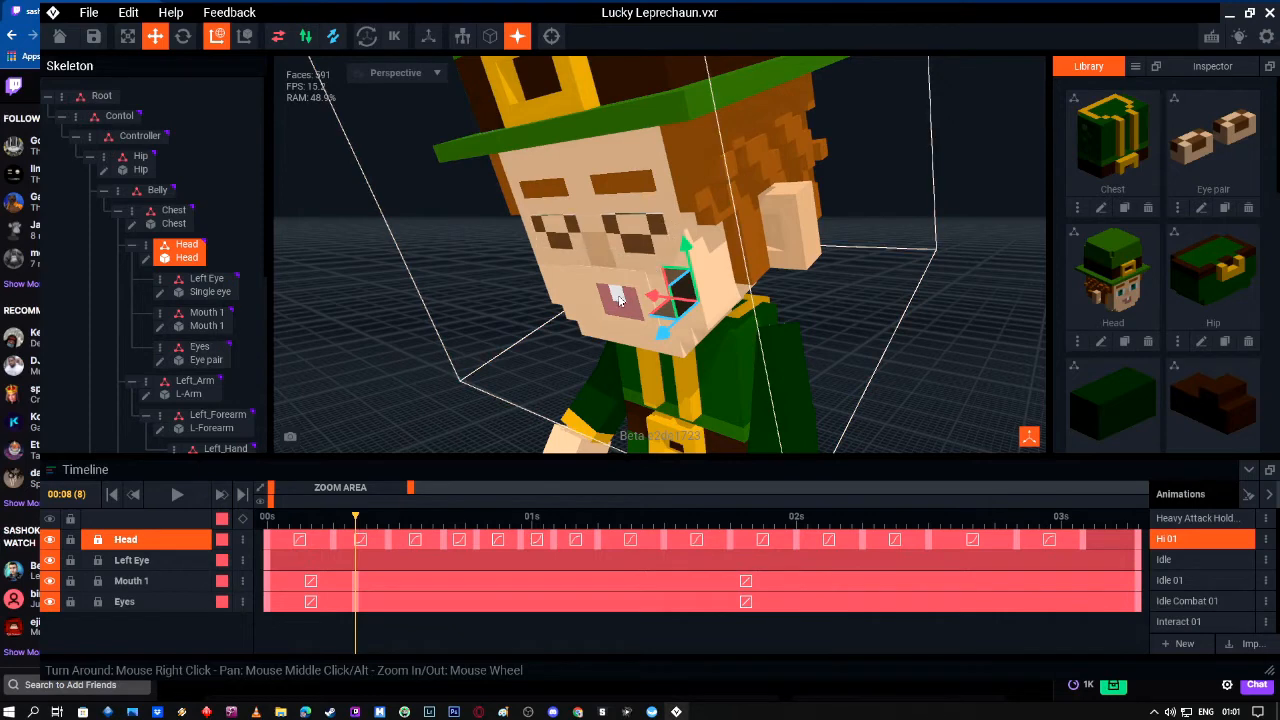
Step: Fine-tune the Eyes node's forward position to about 5.4 at 00:08, checking the closed eyes from the side
right_drag(650, 246, 655, 270)
drag(654, 343, 654, 340)
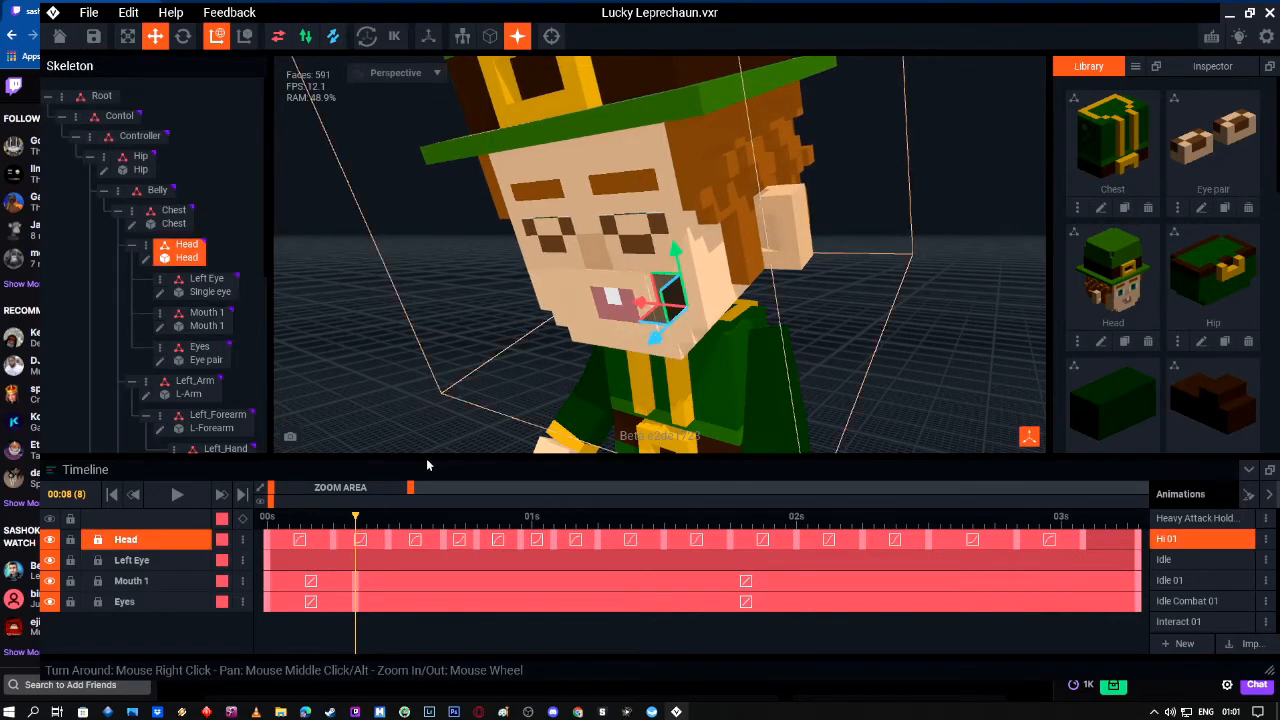
click(200, 350)
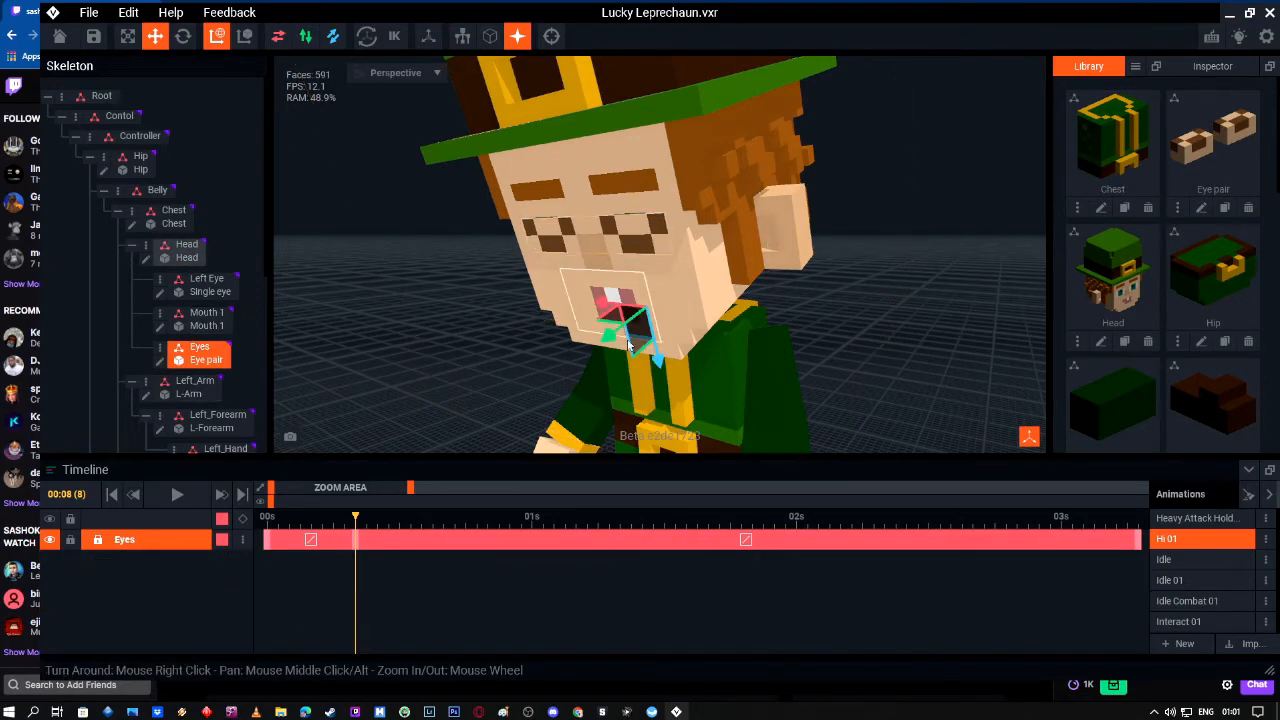
drag(606, 338, 604, 342)
right_drag(676, 288, 676, 288)
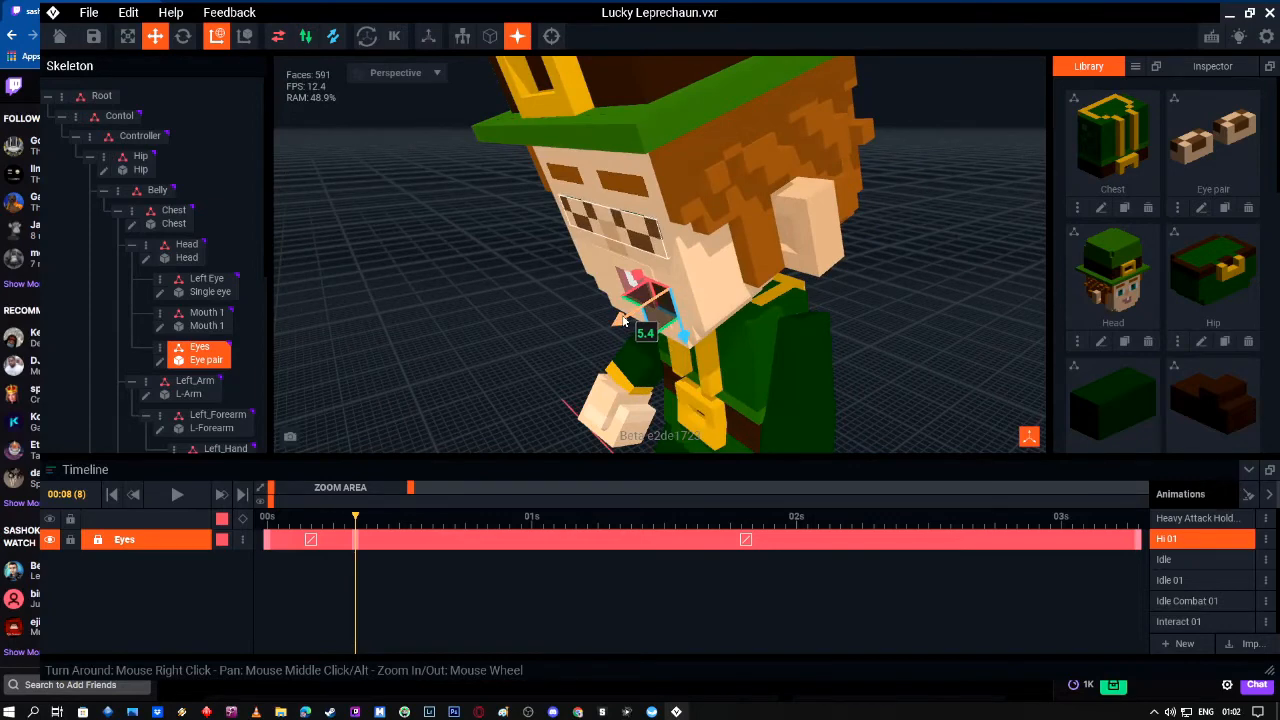
right_drag(702, 311, 702, 311)
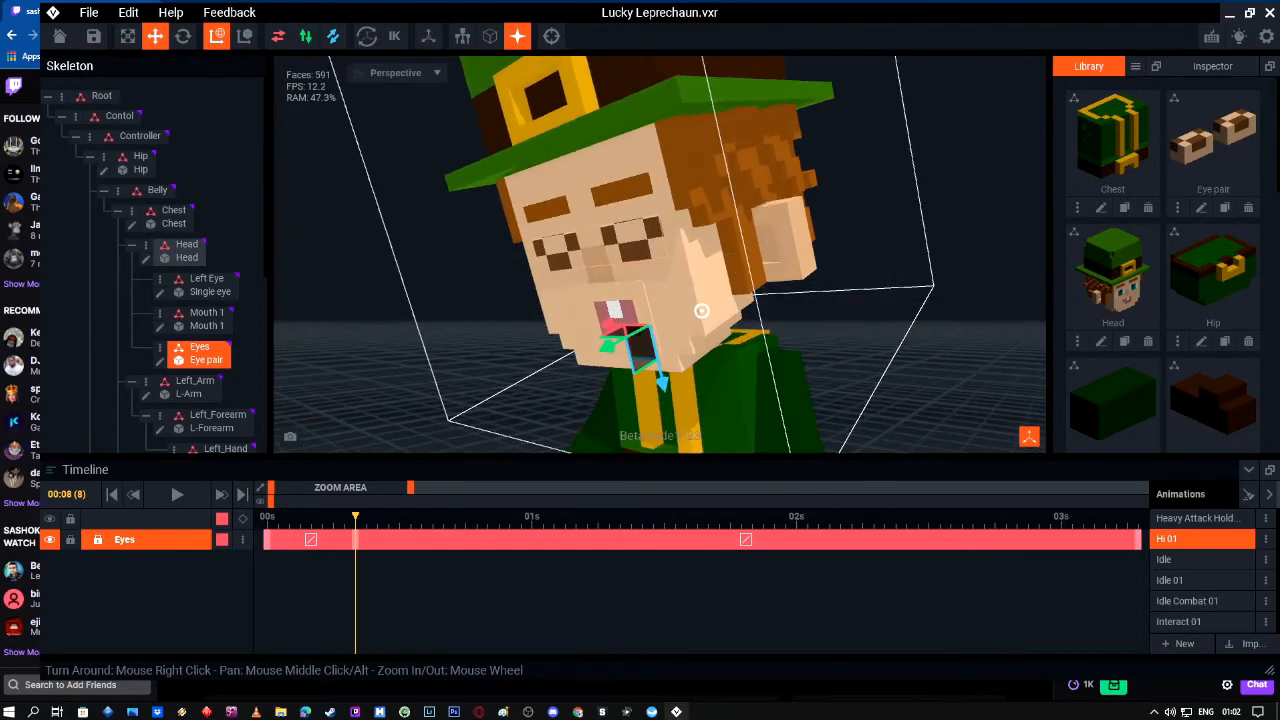
Step: Advance Hi 01 to 00:10 and shift the Mouth 1 node slightly forward toward the open mouth
click(365, 518)
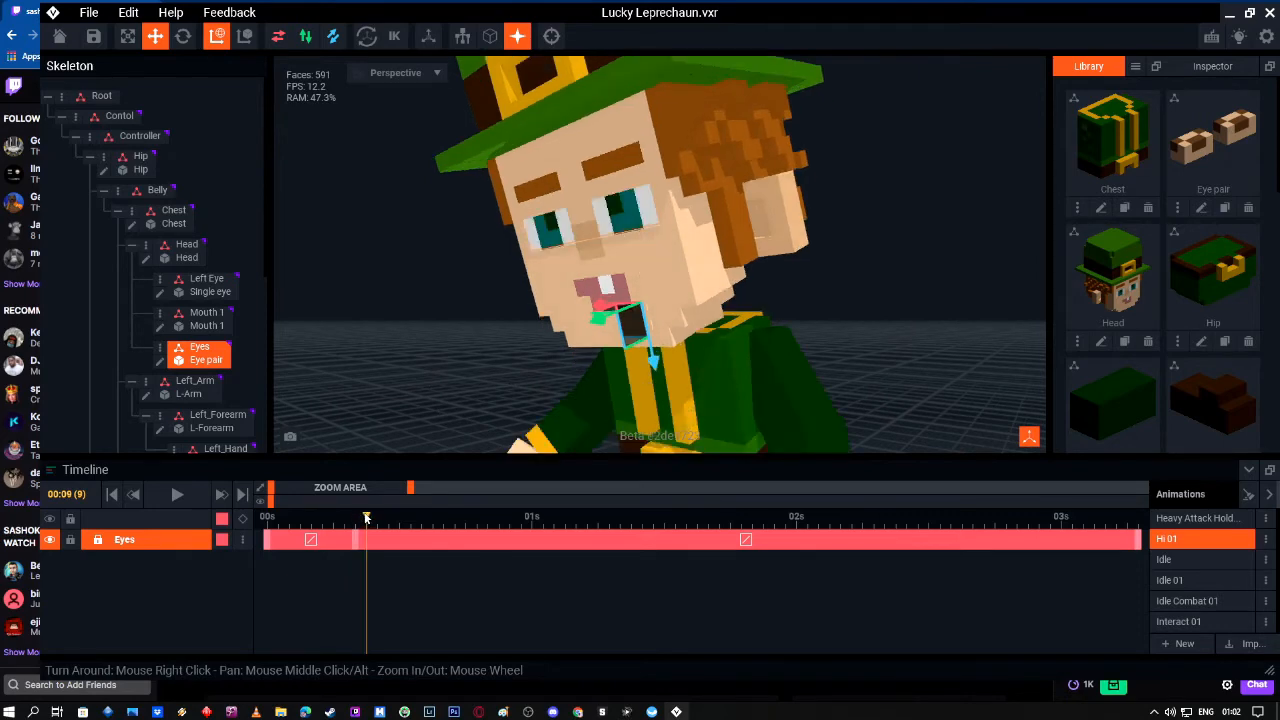
drag(366, 518, 382, 518)
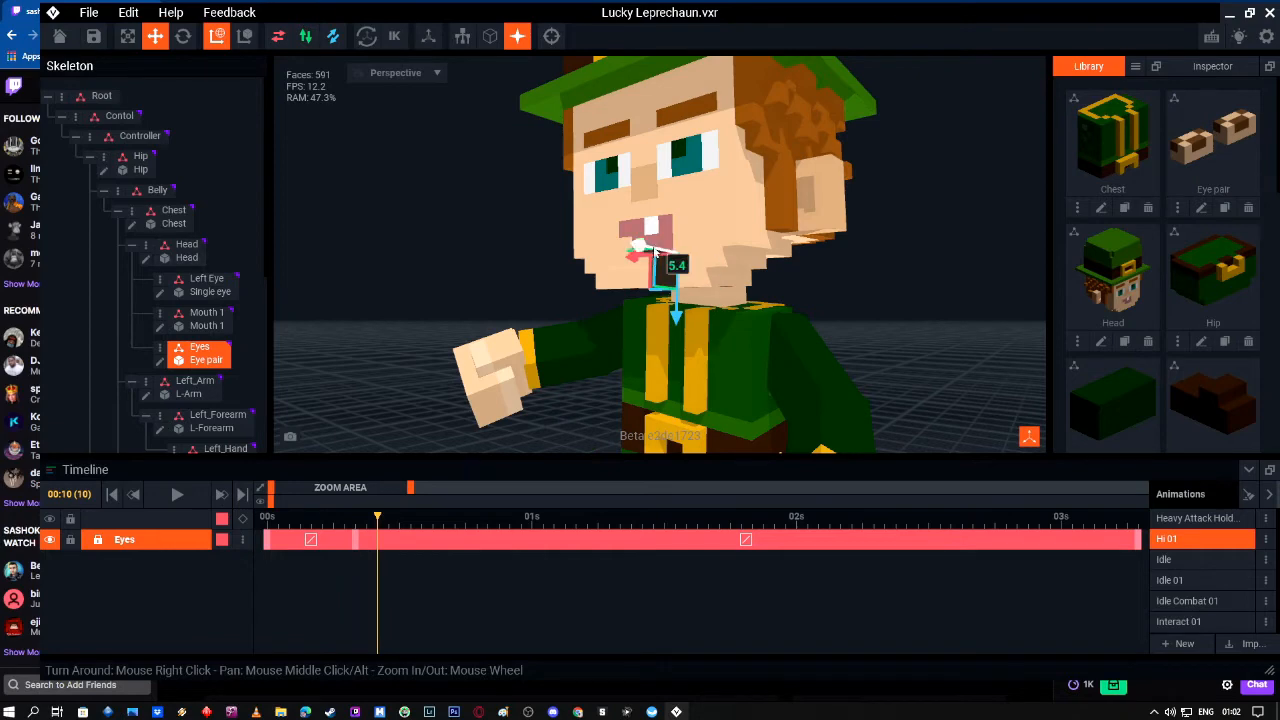
click(206, 319)
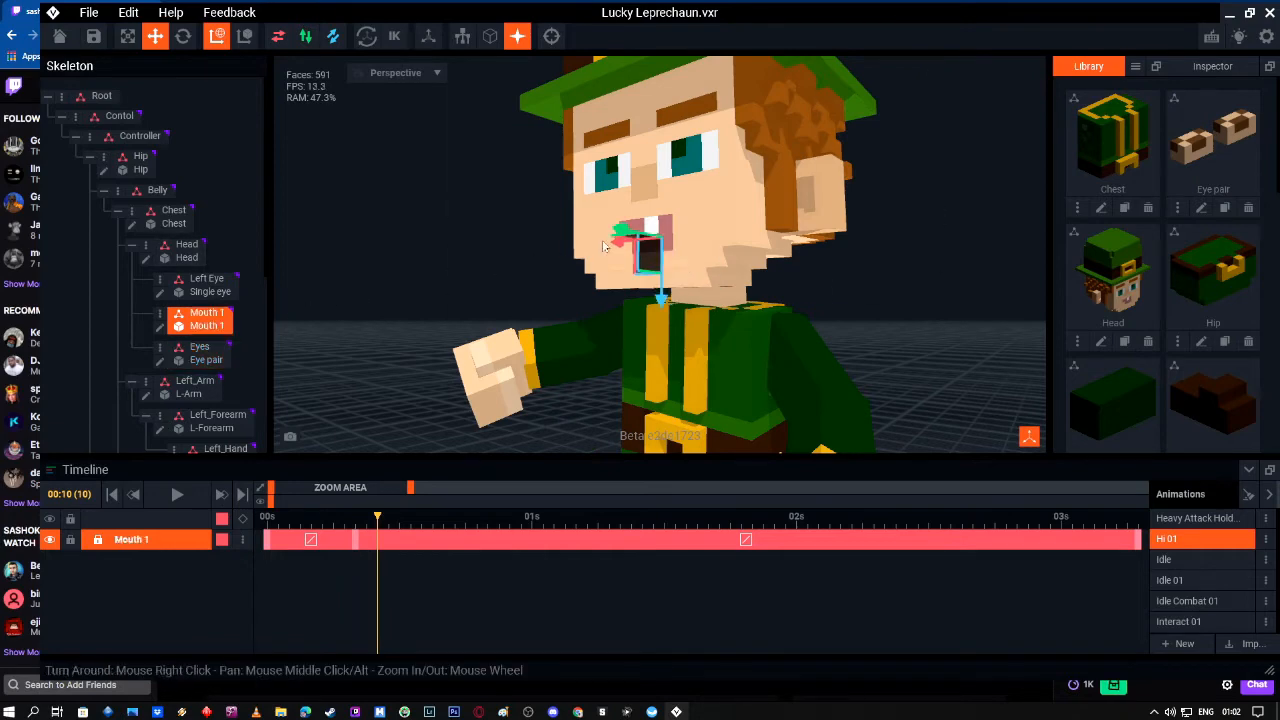
drag(622, 246, 617, 232)
right_drag(617, 236, 706, 251)
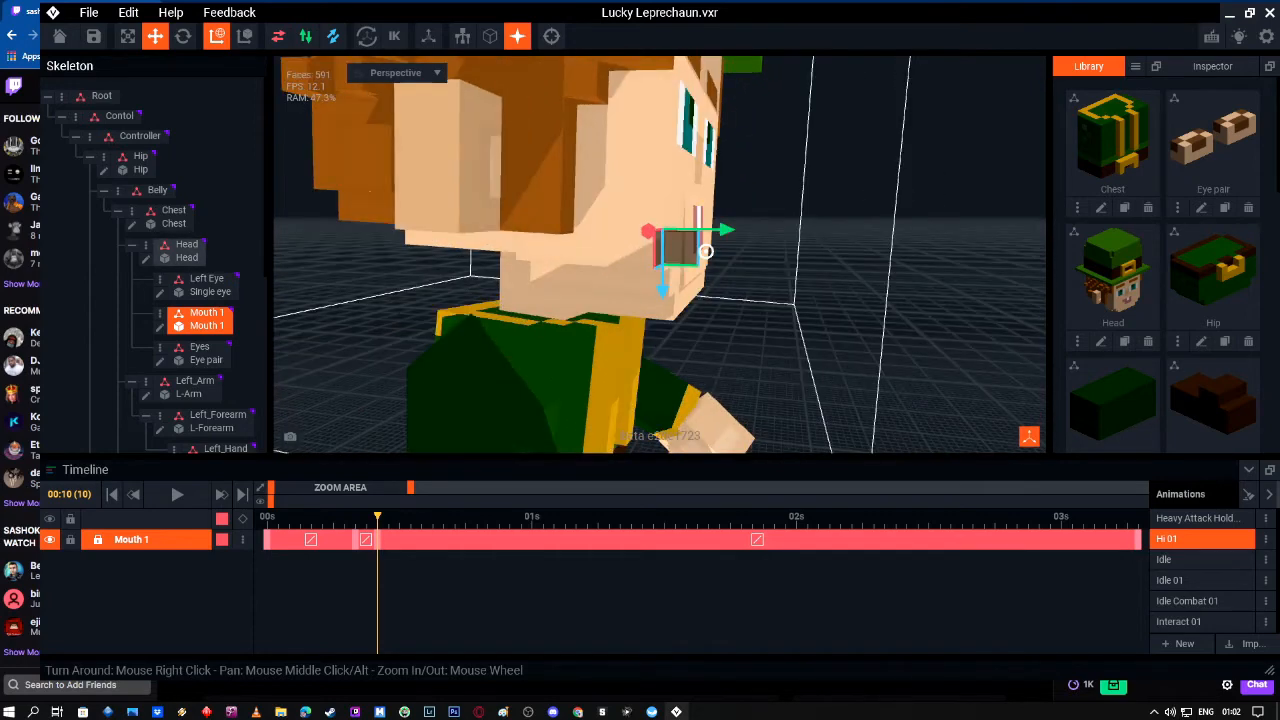
Step: Fine-tune the Mouth 1 node's forward position to about 5.5 at 00:10, checking it from the side and front
click(183, 37)
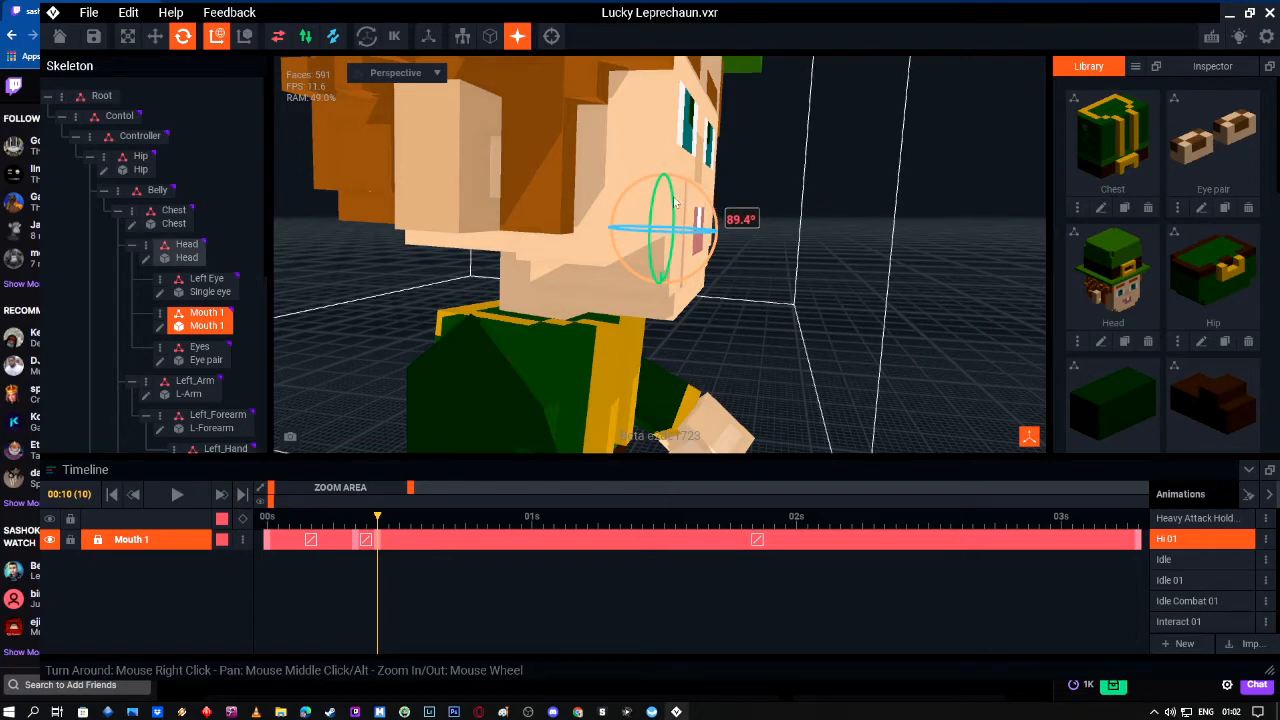
click(155, 37)
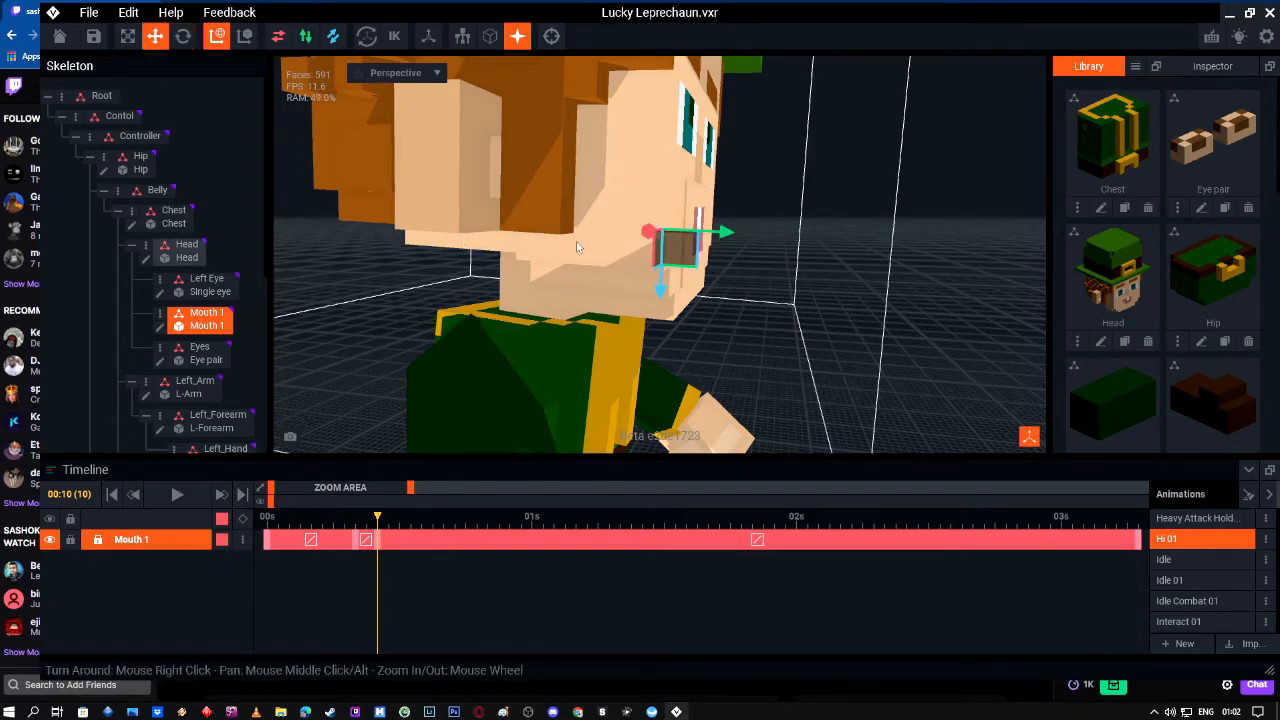
drag(726, 234, 723, 234)
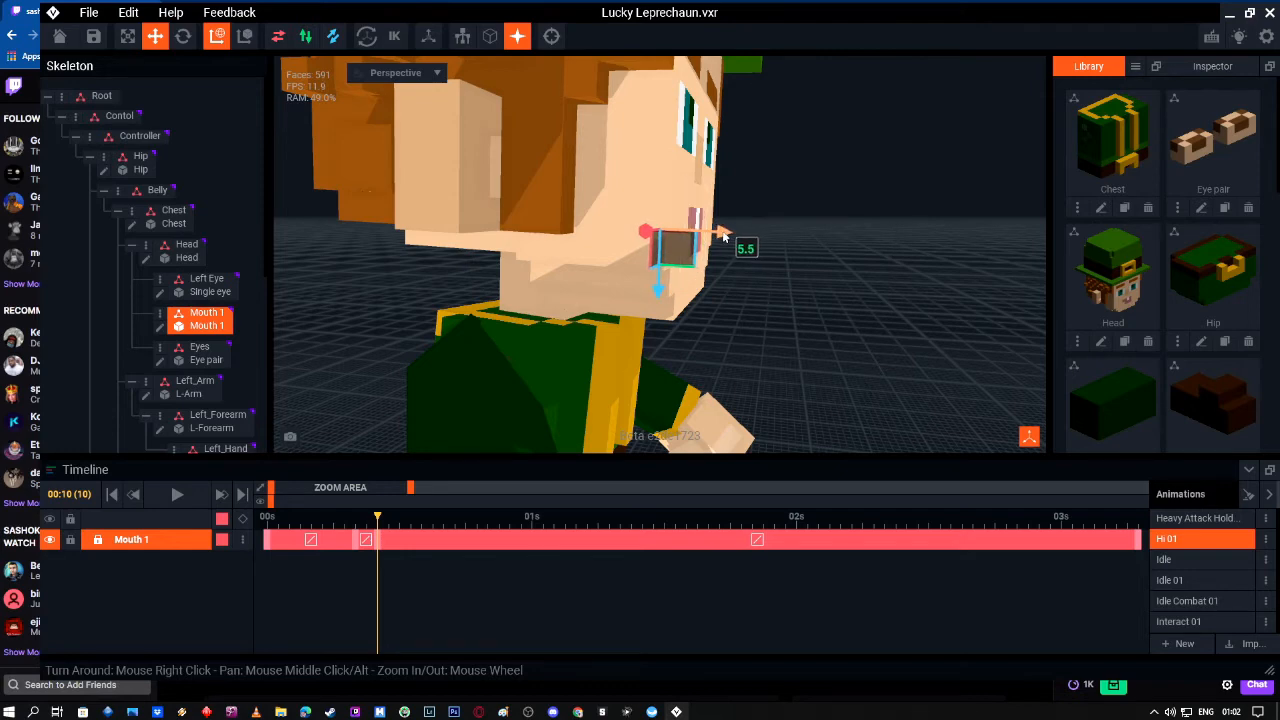
right_drag(638, 203, 638, 229)
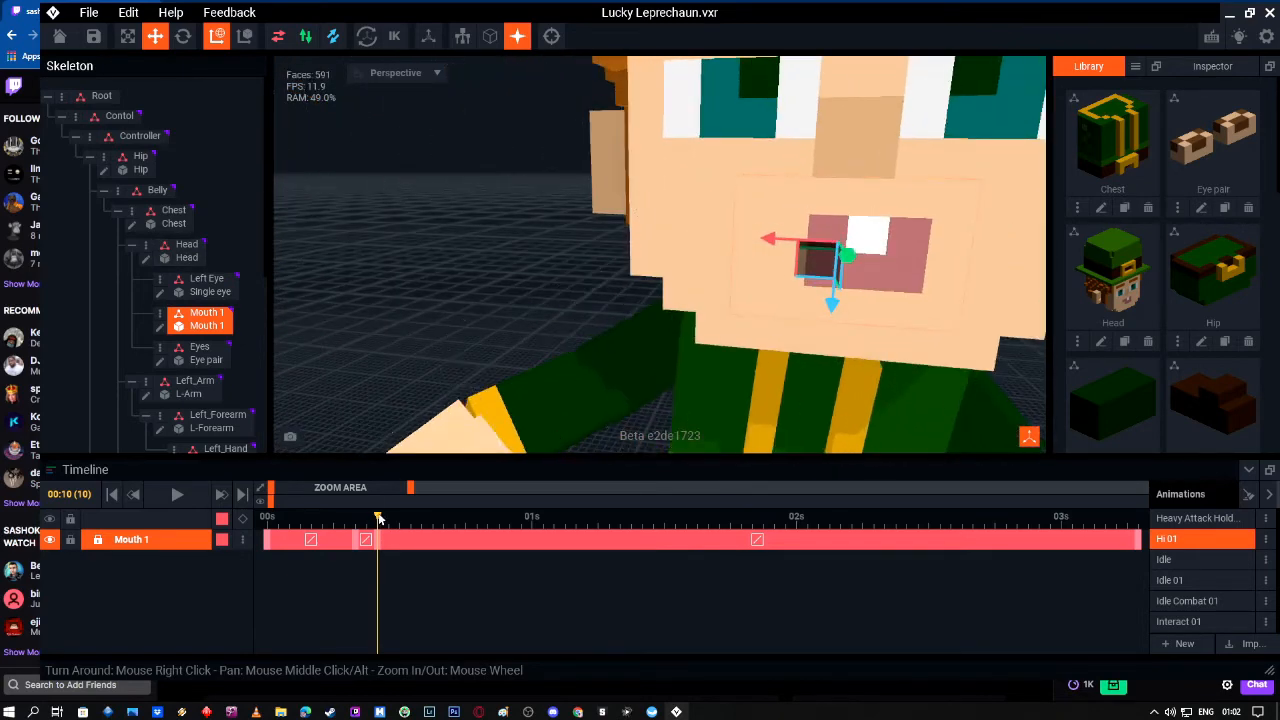
scroll(905, 284, down, 5)
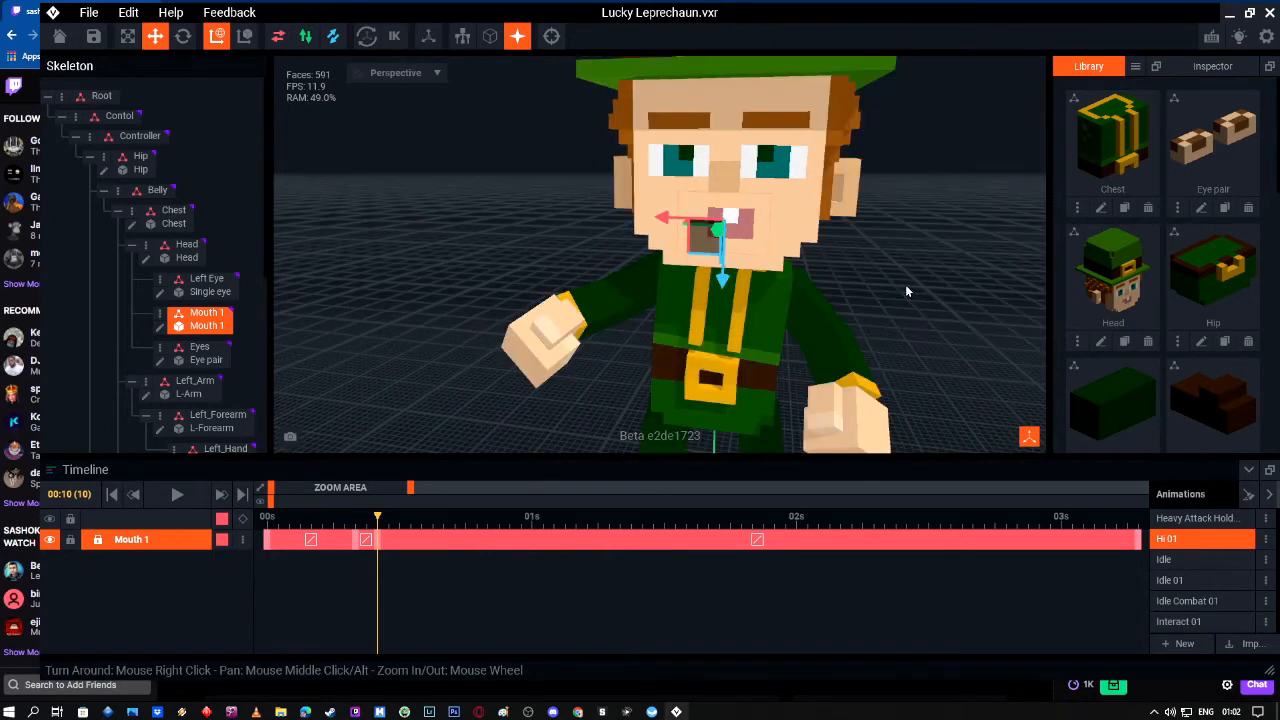
Step: At 00:14, bring the Eyes node out of the face and lower the closed eyes over the open ones
drag(380, 517, 420, 519)
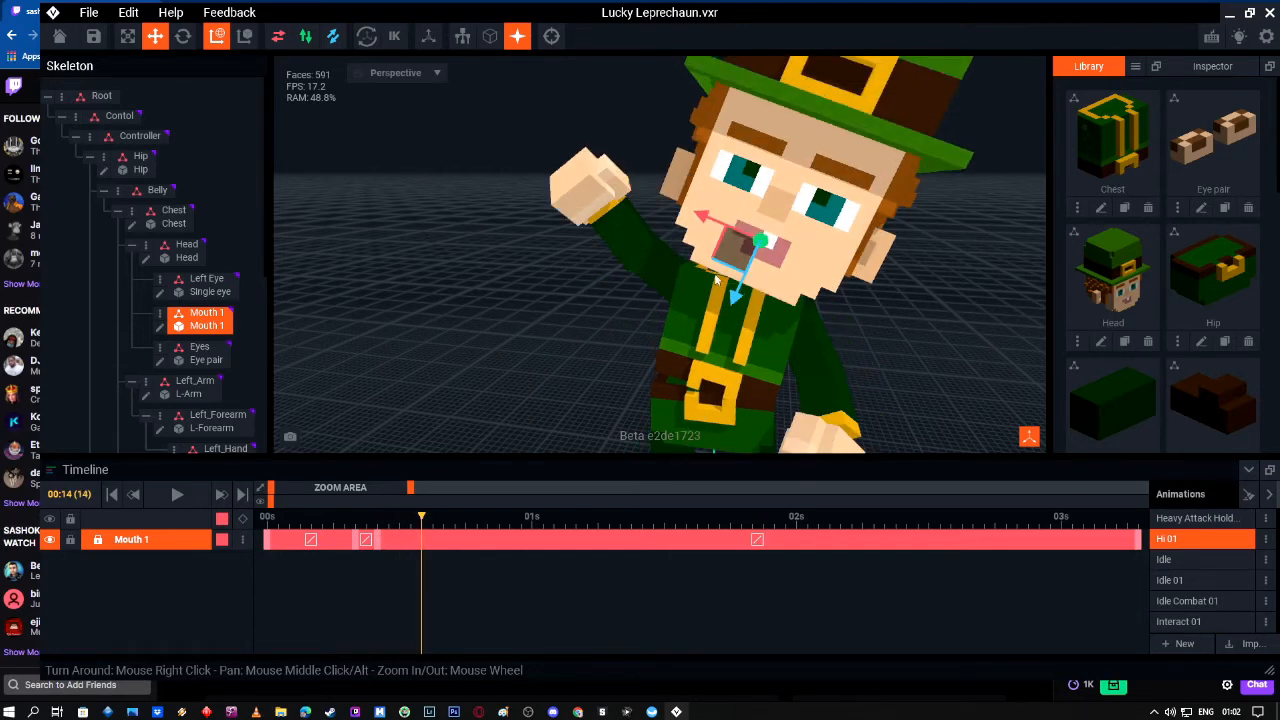
click(820, 209)
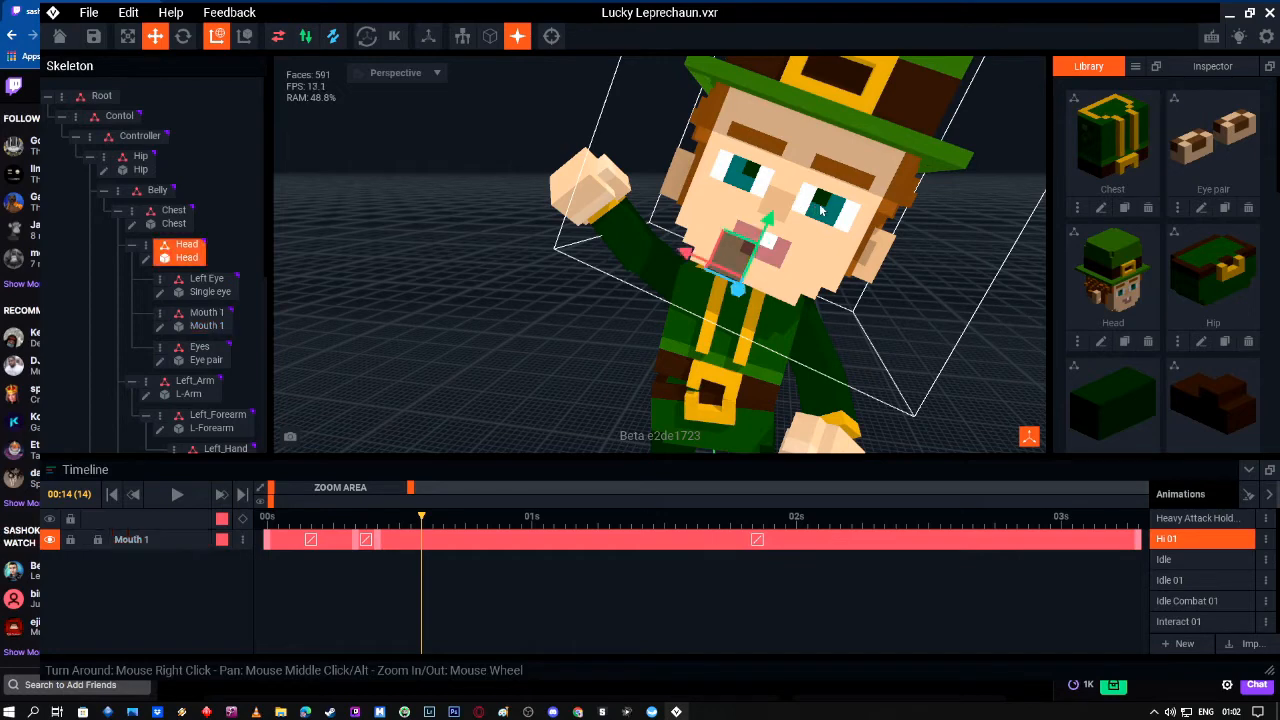
click(202, 352)
right_drag(800, 250, 801, 256)
drag(760, 255, 757, 258)
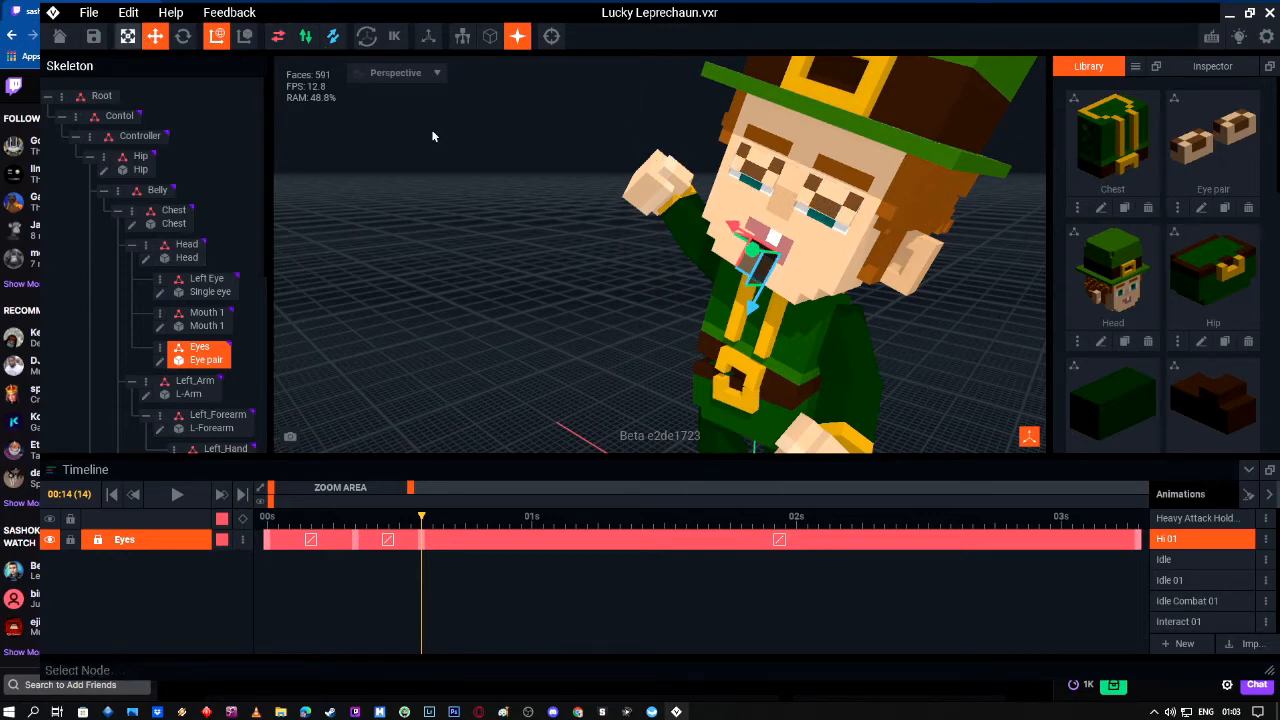
drag(752, 304, 752, 316)
right_drag(820, 258, 819, 253)
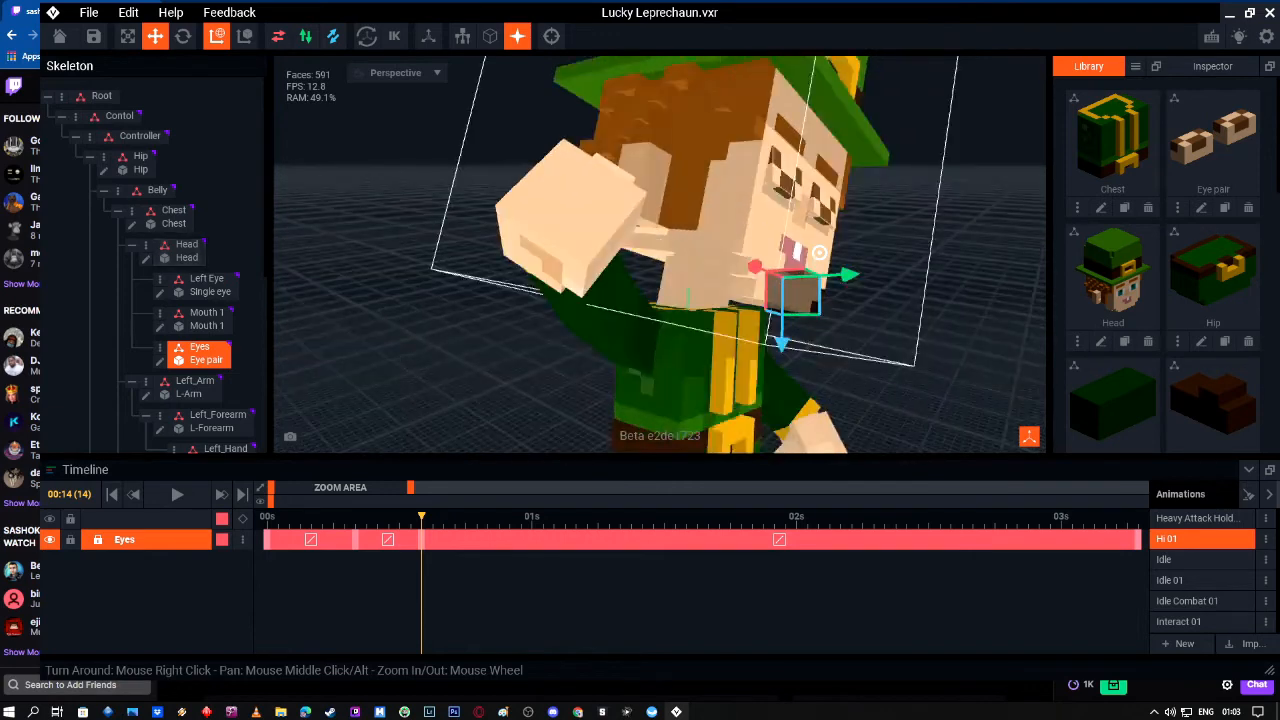
Step: Tilt the Eyes node toward the angle of the face at 00:14 and push it back against the surface
click(183, 36)
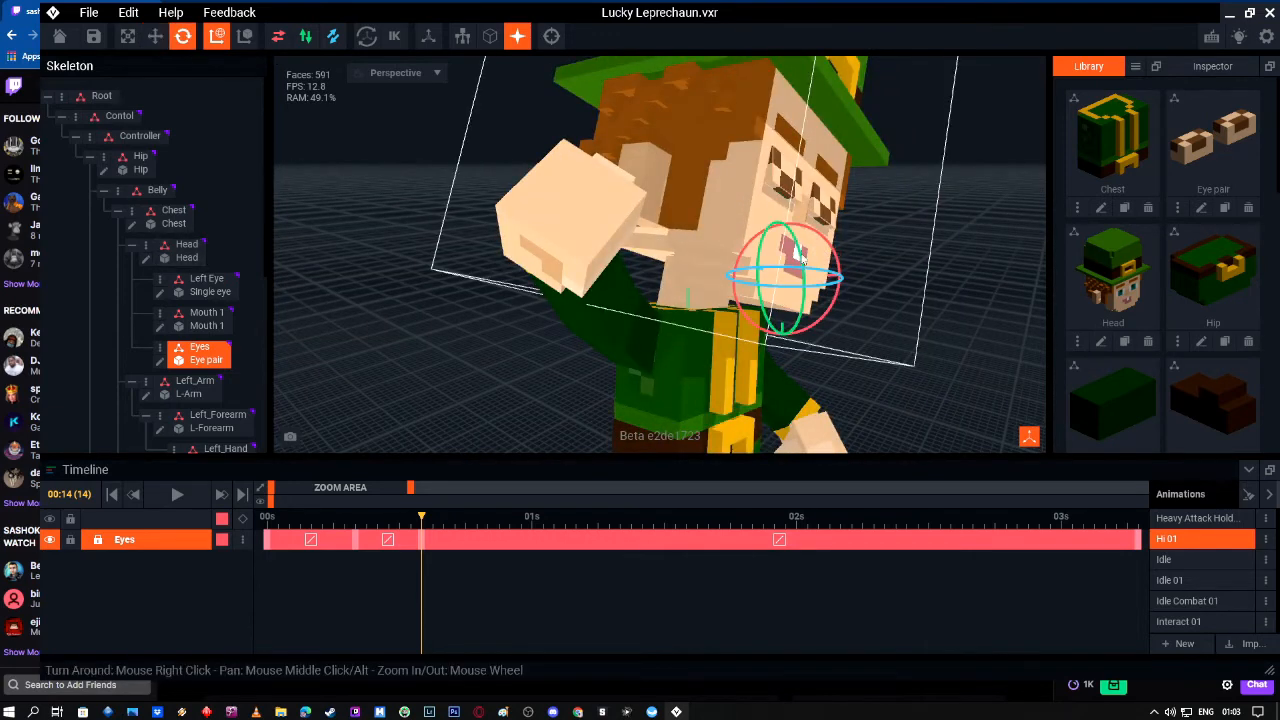
right_drag(822, 250, 830, 249)
drag(836, 246, 841, 257)
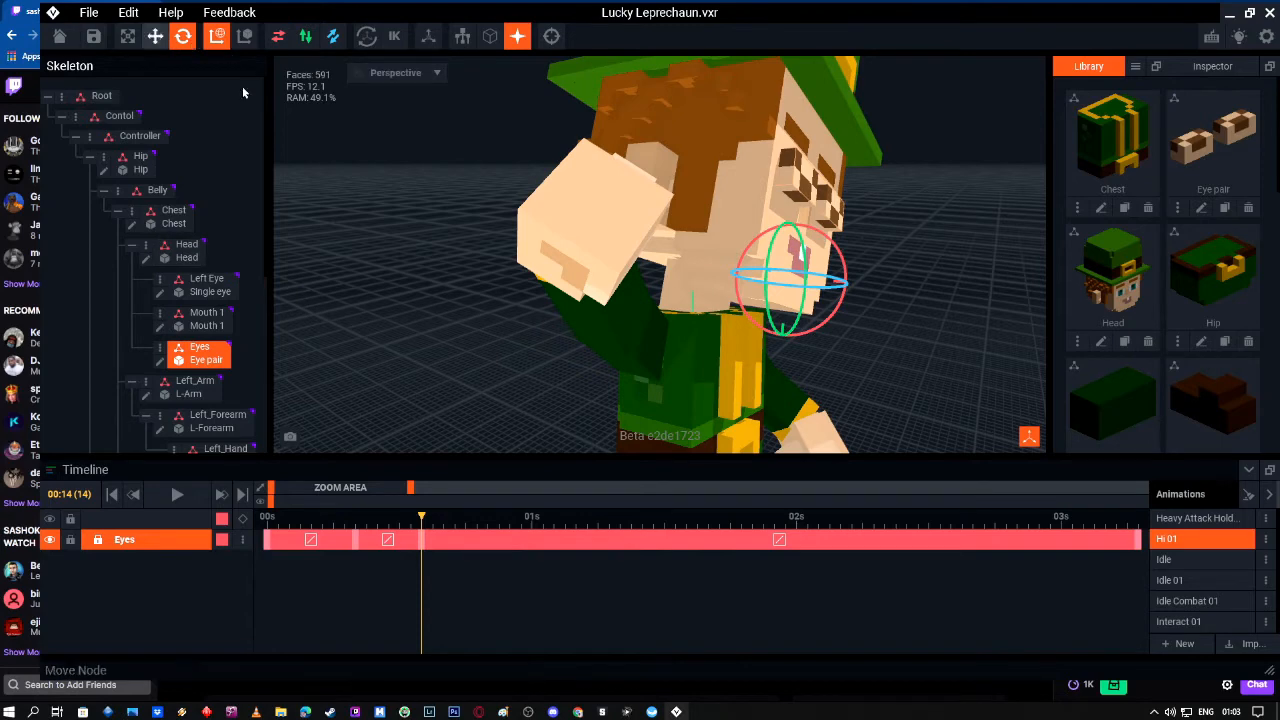
click(155, 36)
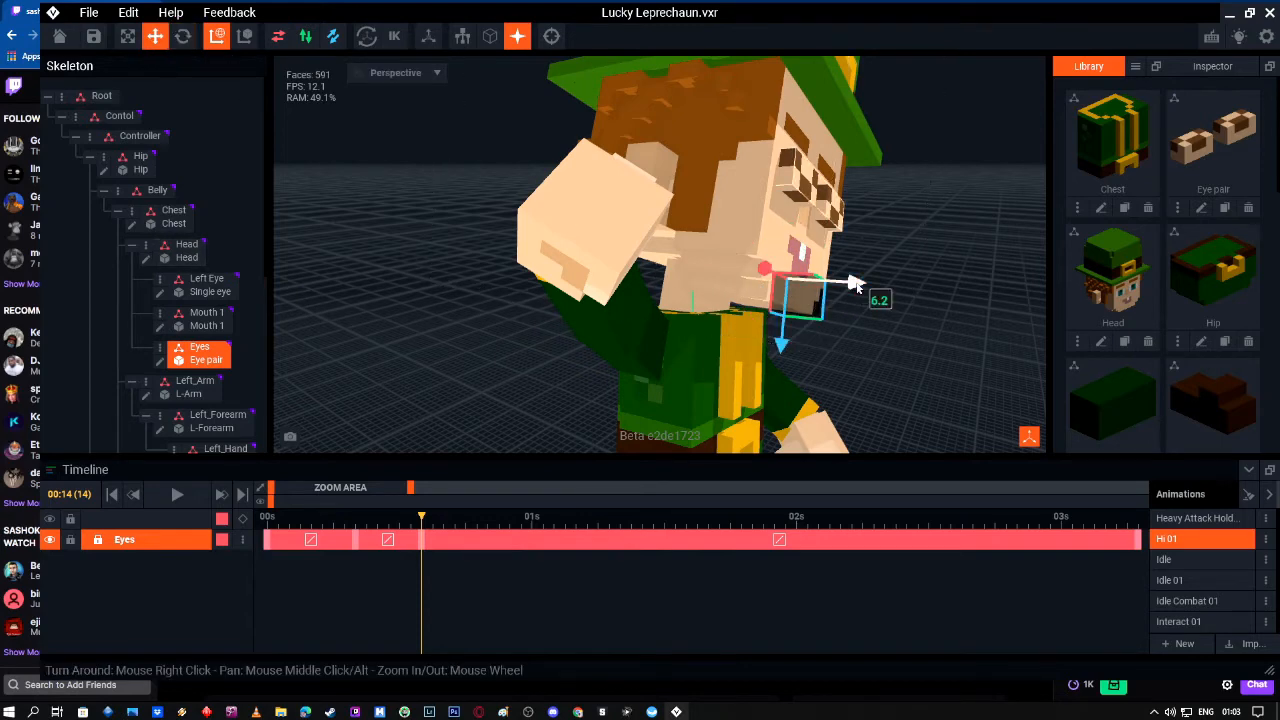
drag(855, 285, 836, 264)
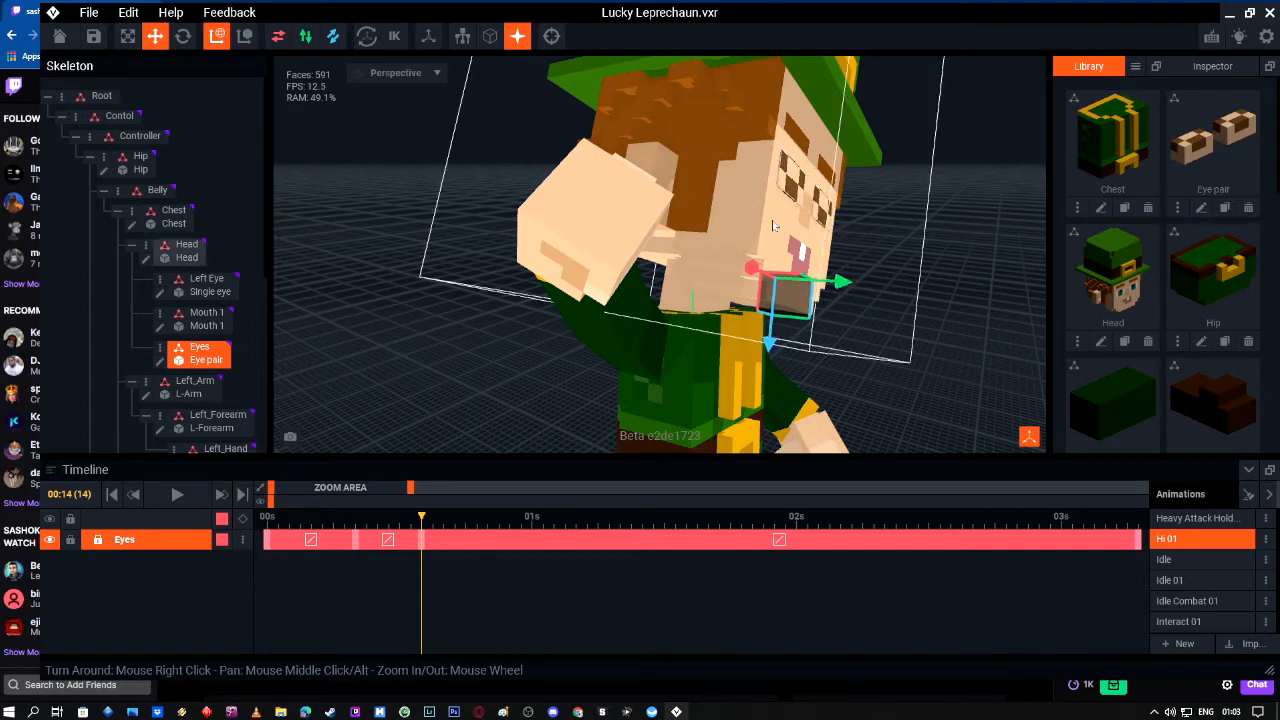
Step: Refine the Eyes node's tilt and position at 00:14 so the closed eyes fit flush over the open eyes
click(183, 36)
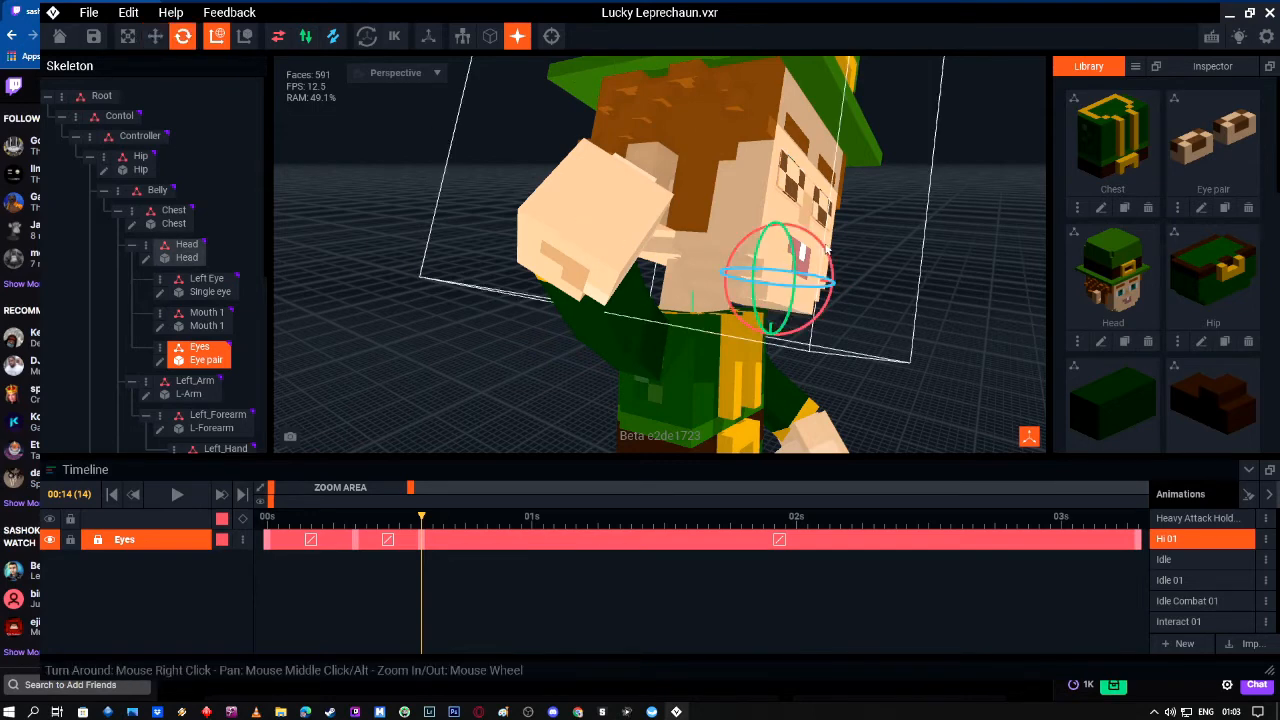
drag(829, 258, 829, 258)
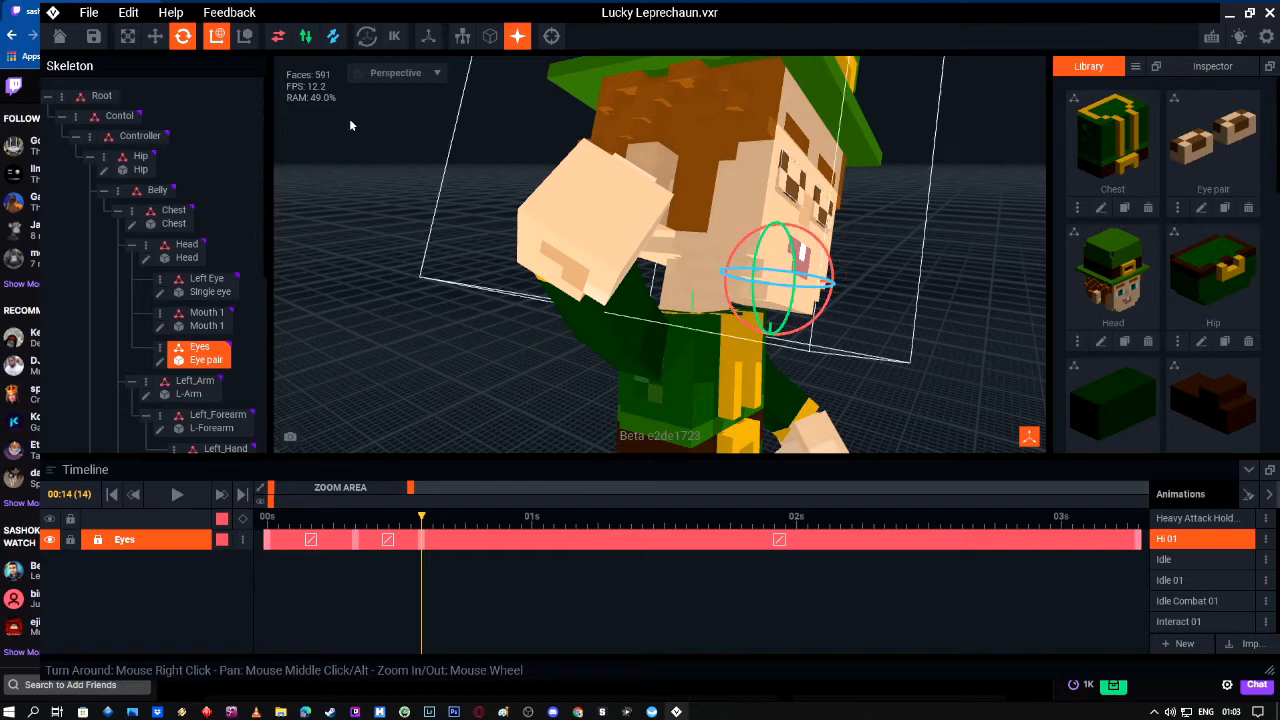
click(155, 37)
drag(836, 282, 837, 284)
right_drag(774, 222, 776, 222)
drag(807, 282, 851, 326)
right_drag(932, 320, 932, 320)
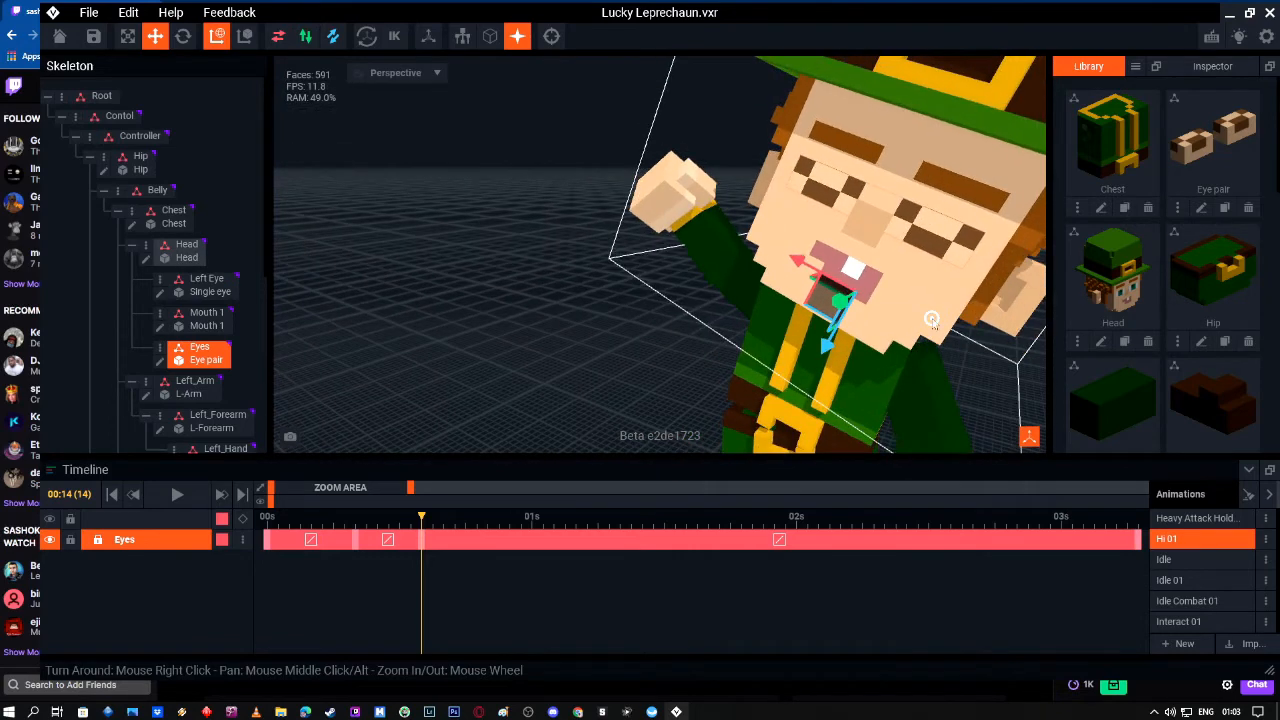
Step: At 00:21, bring the Eyes node forward out of the face and lower it to about -1.4
click(433, 517)
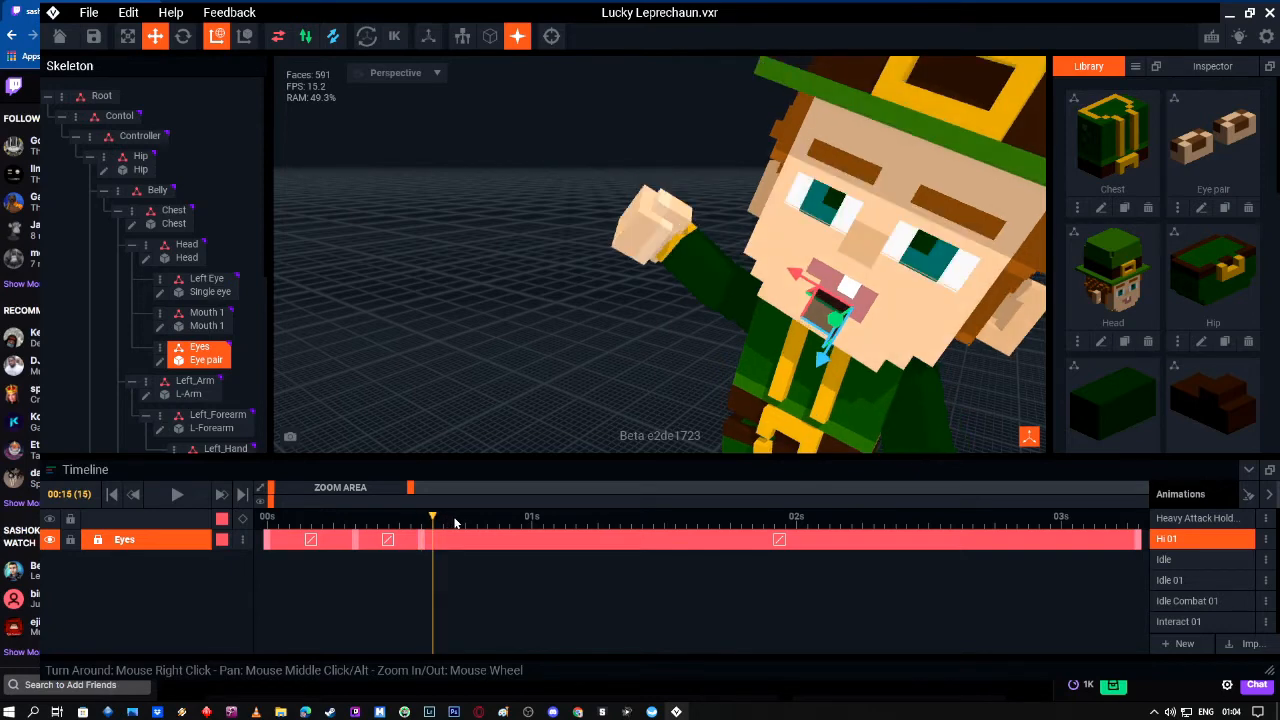
drag(436, 518, 501, 527)
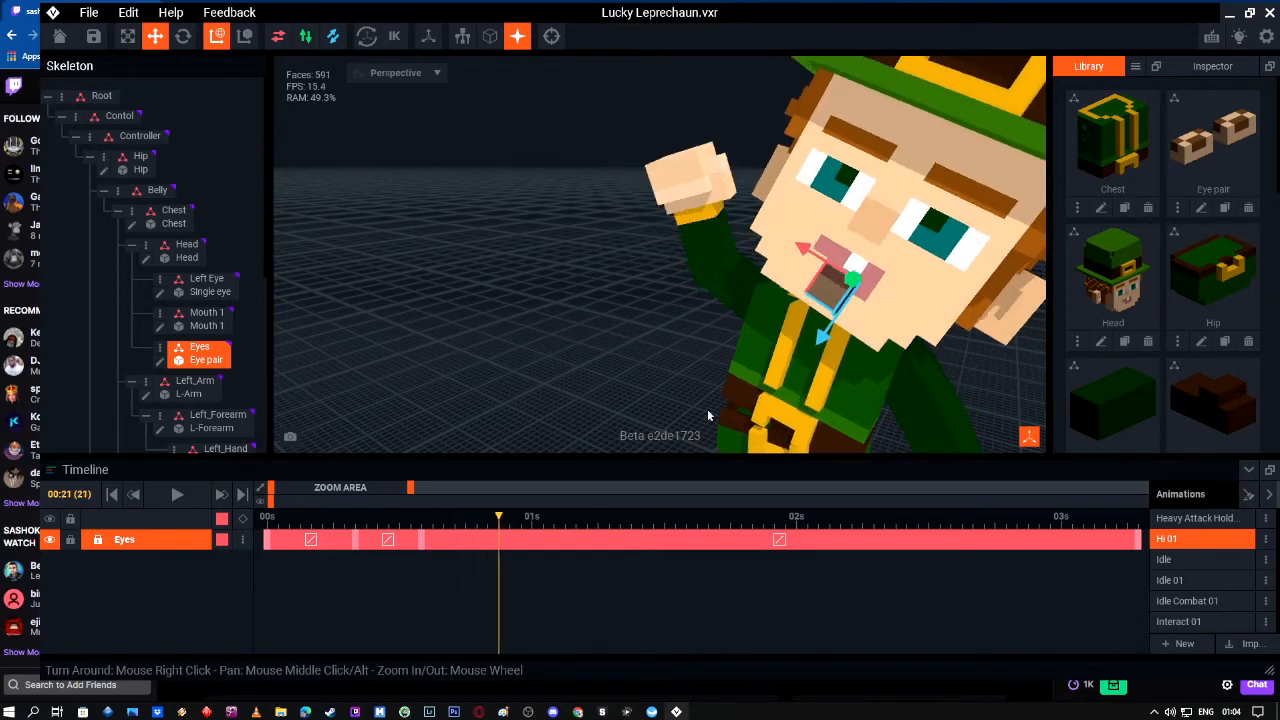
click(851, 284)
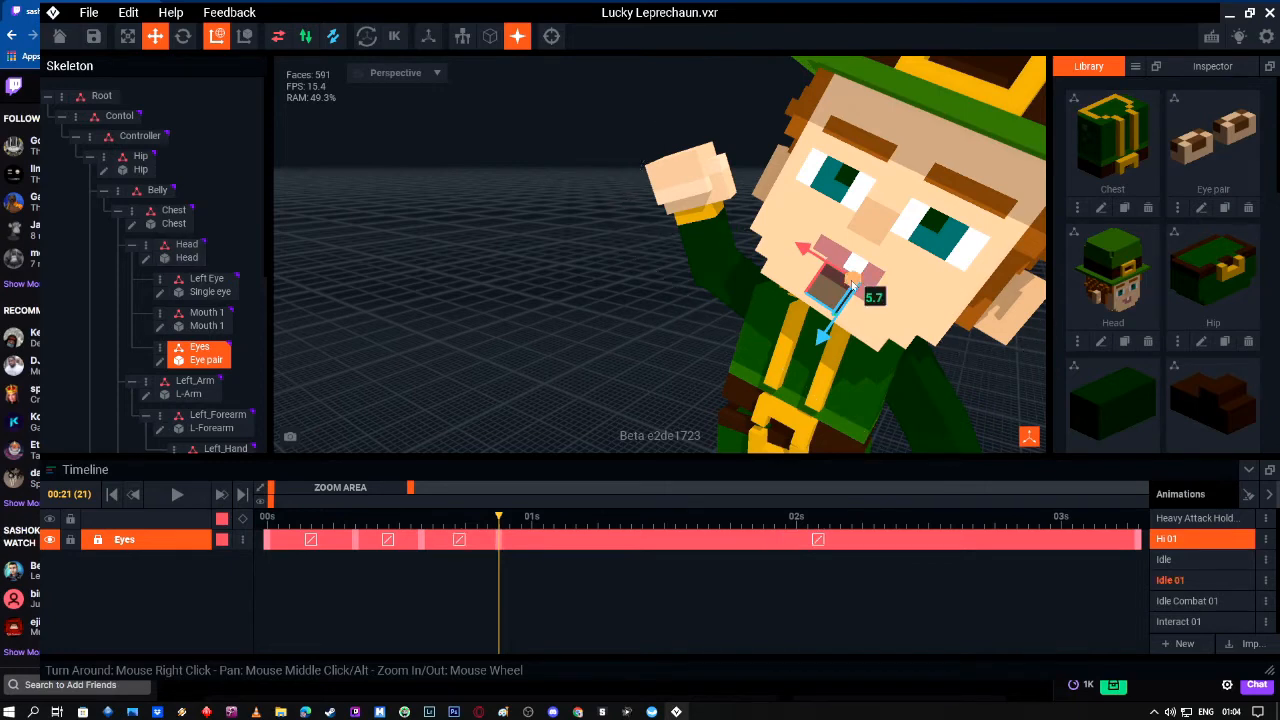
drag(852, 285, 811, 351)
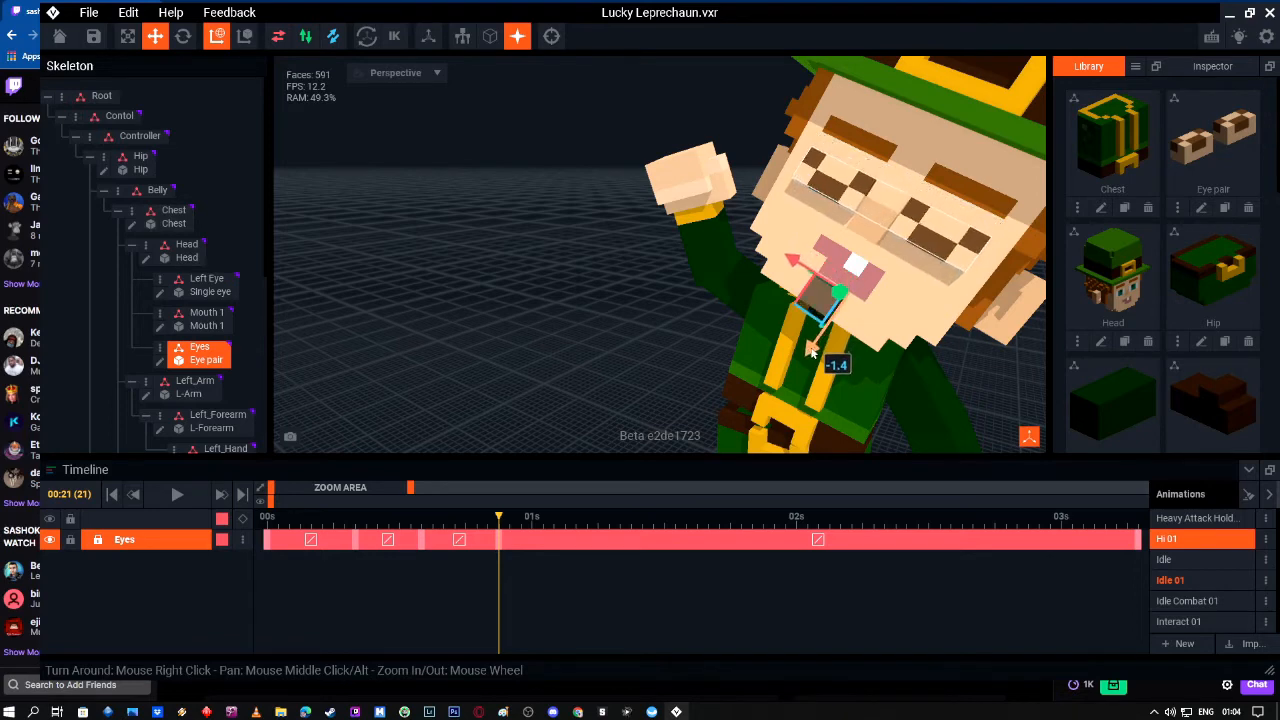
right_drag(898, 318, 897, 317)
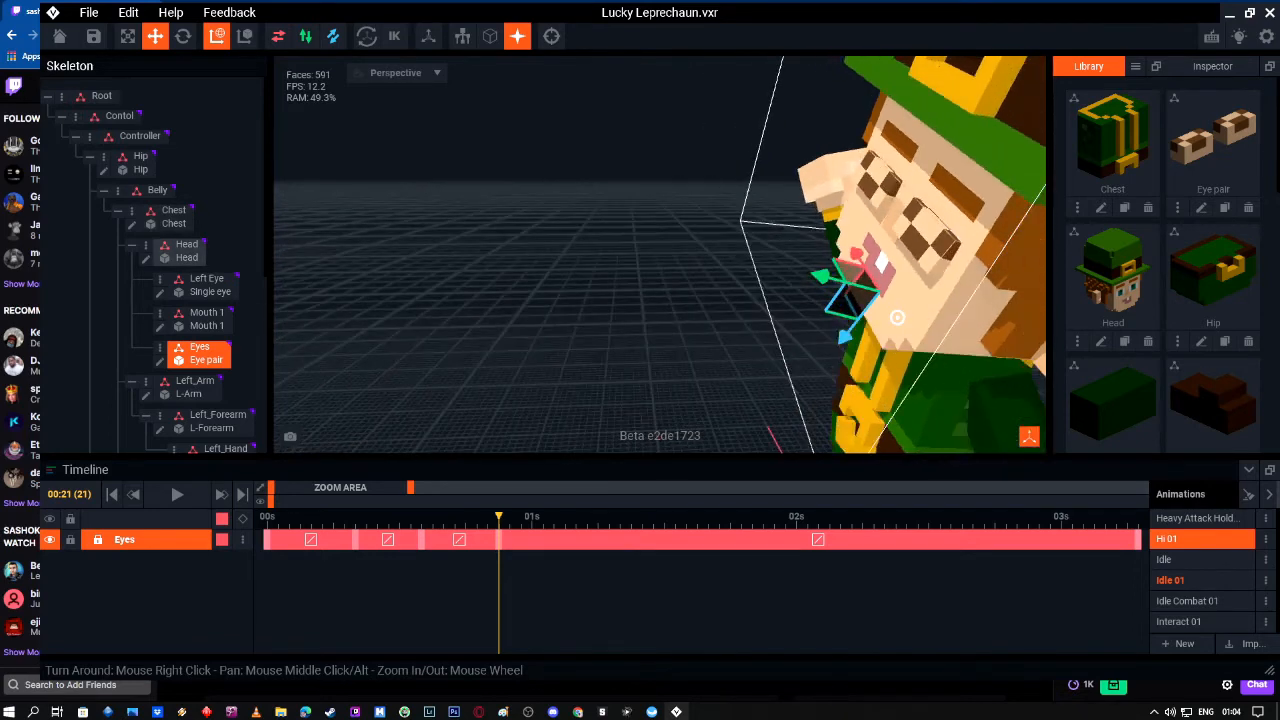
Step: Rotate the Eyes node slightly at 00:21 to align the closed eyes with the face, viewed from the side
click(183, 36)
right_drag(862, 268, 860, 261)
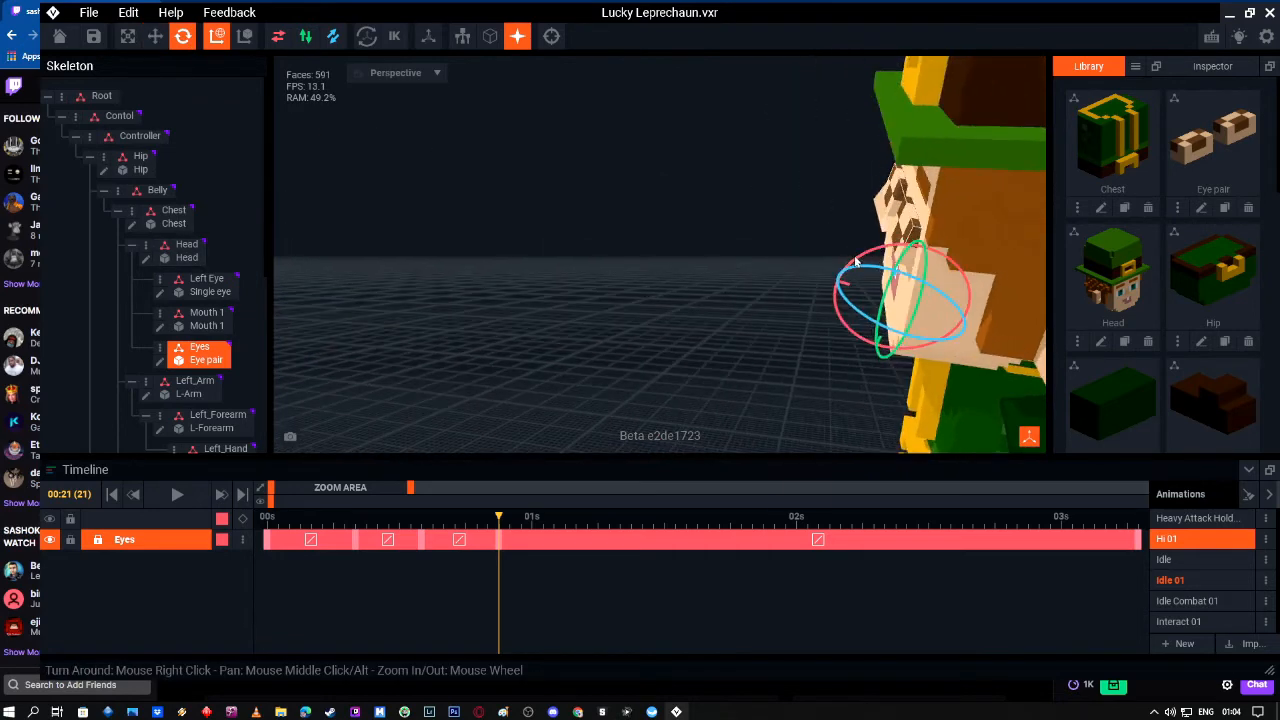
click(855, 258)
click(908, 250)
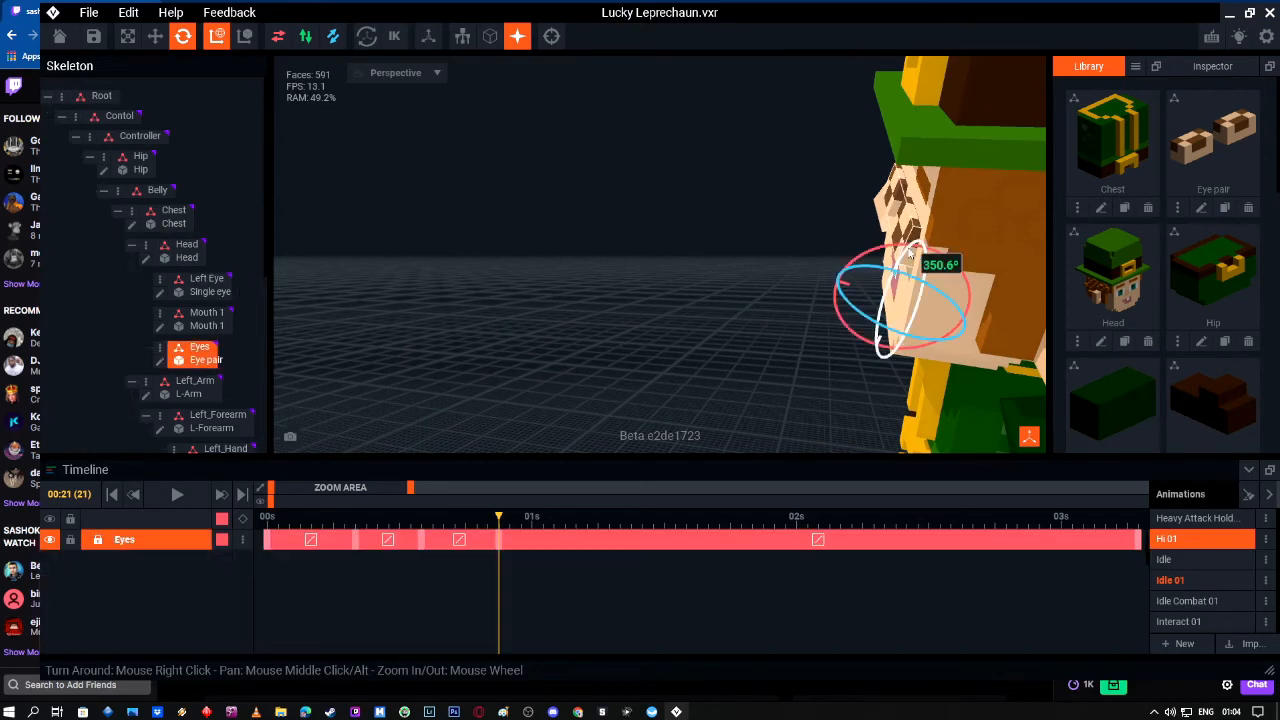
drag(866, 258, 862, 261)
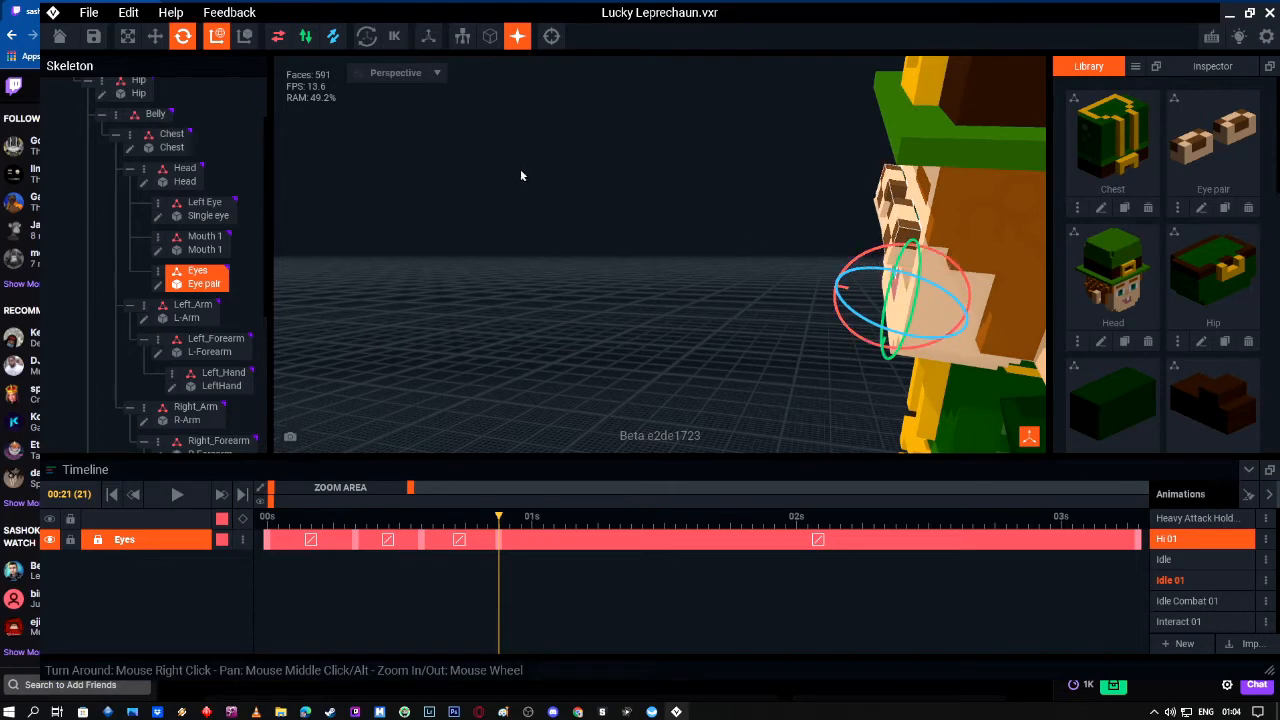
Step: Set the Eyes node's forward position to about 6.2 at 00:21 and adjust its height over the open eyes
click(155, 37)
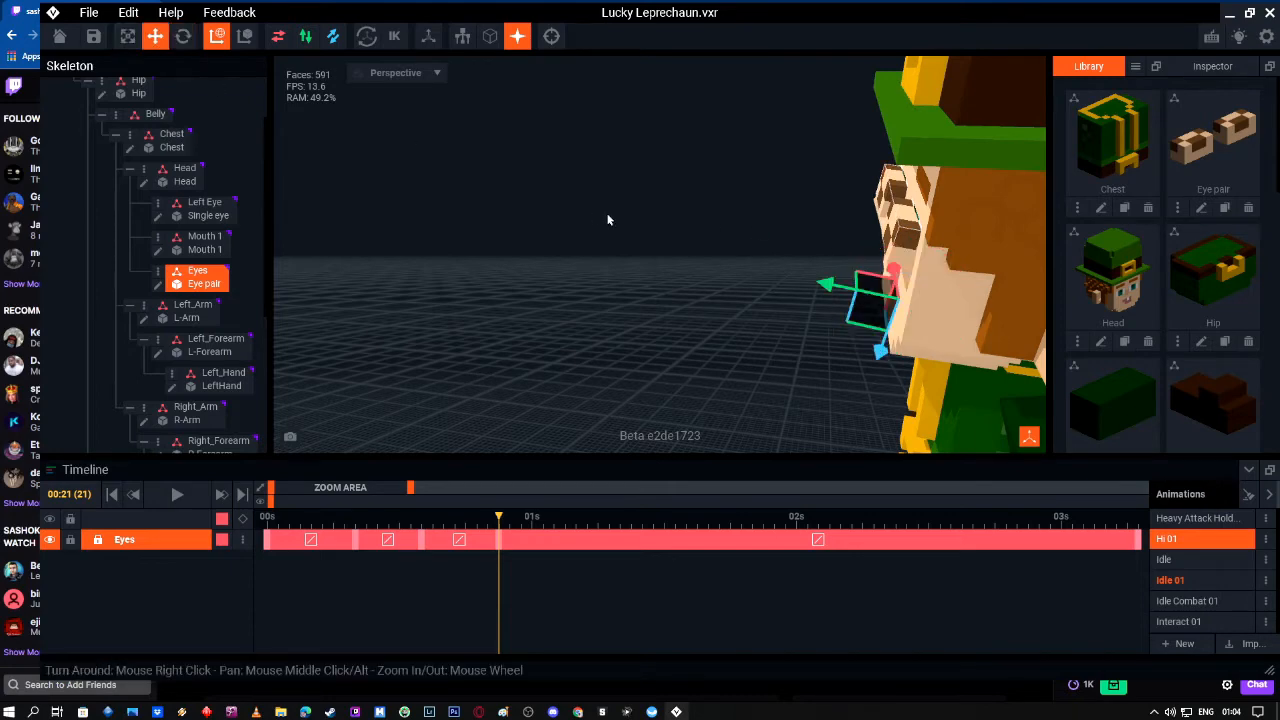
right_drag(858, 324, 858, 323)
drag(858, 324, 866, 358)
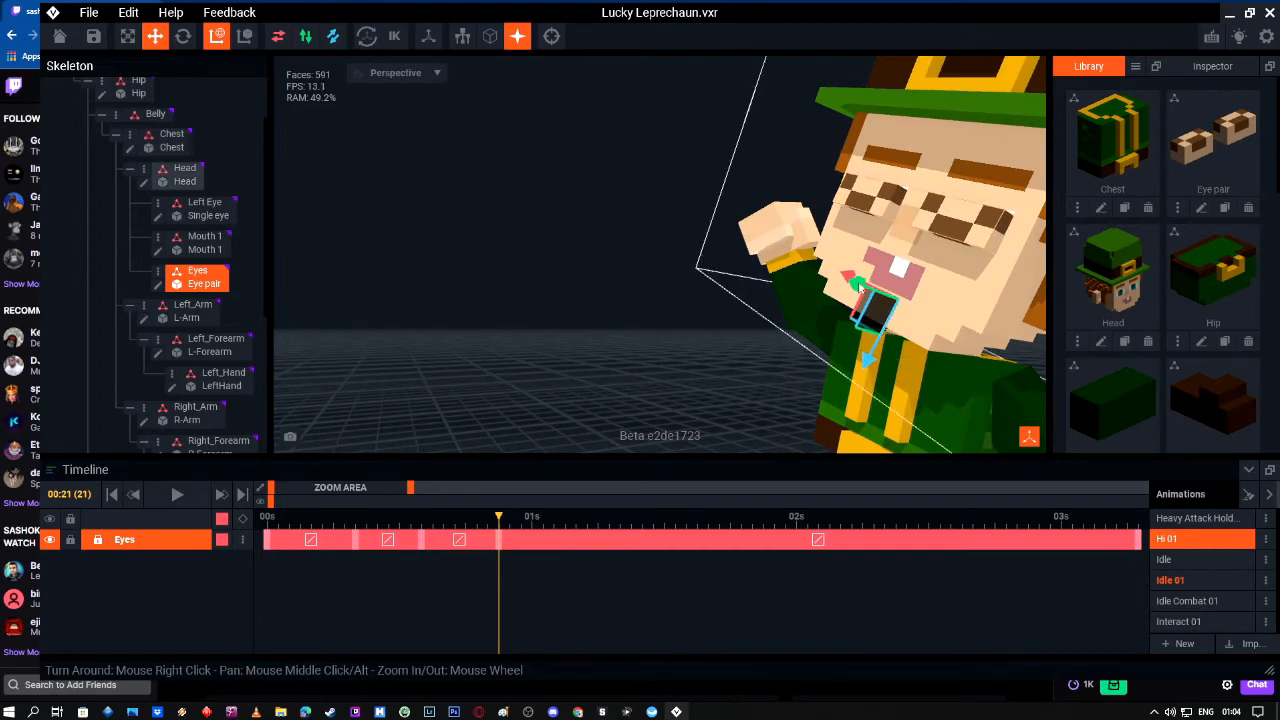
drag(857, 282, 867, 285)
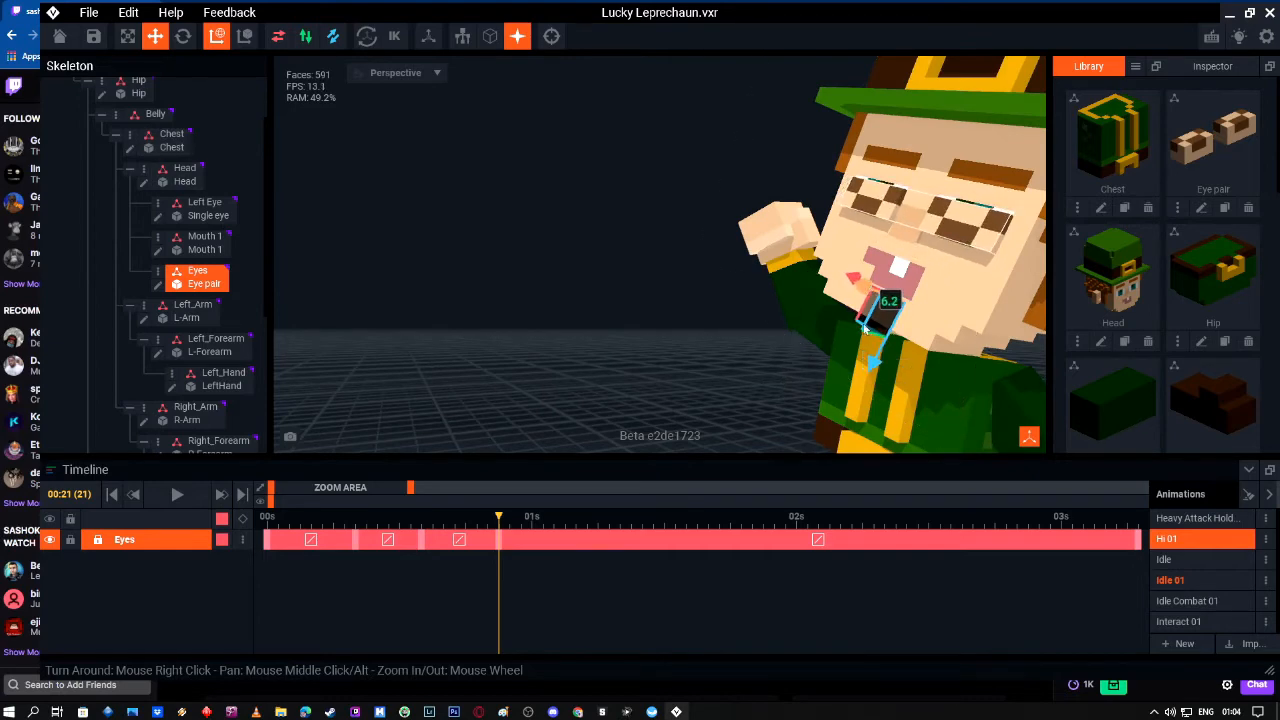
drag(872, 359, 870, 355)
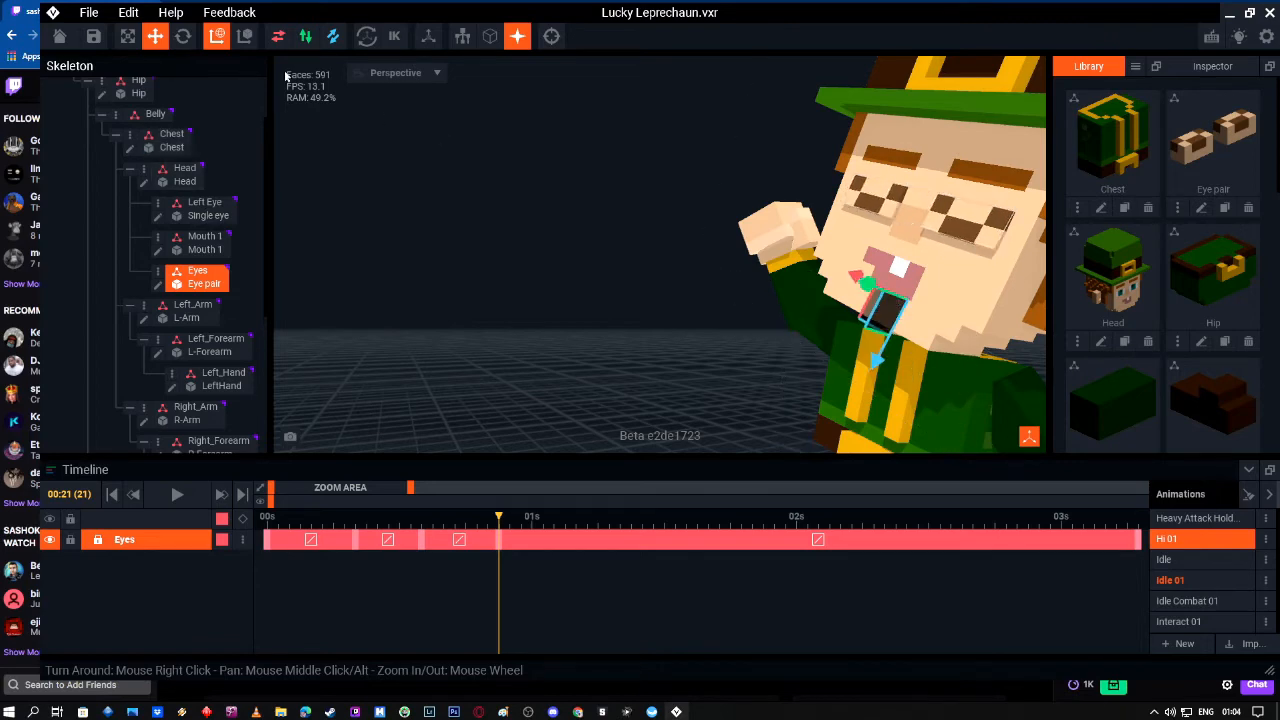
Step: Correct the Eyes node's tilt at 00:21 and push it back to a forward position of about 5.5
click(183, 37)
drag(895, 268, 885, 269)
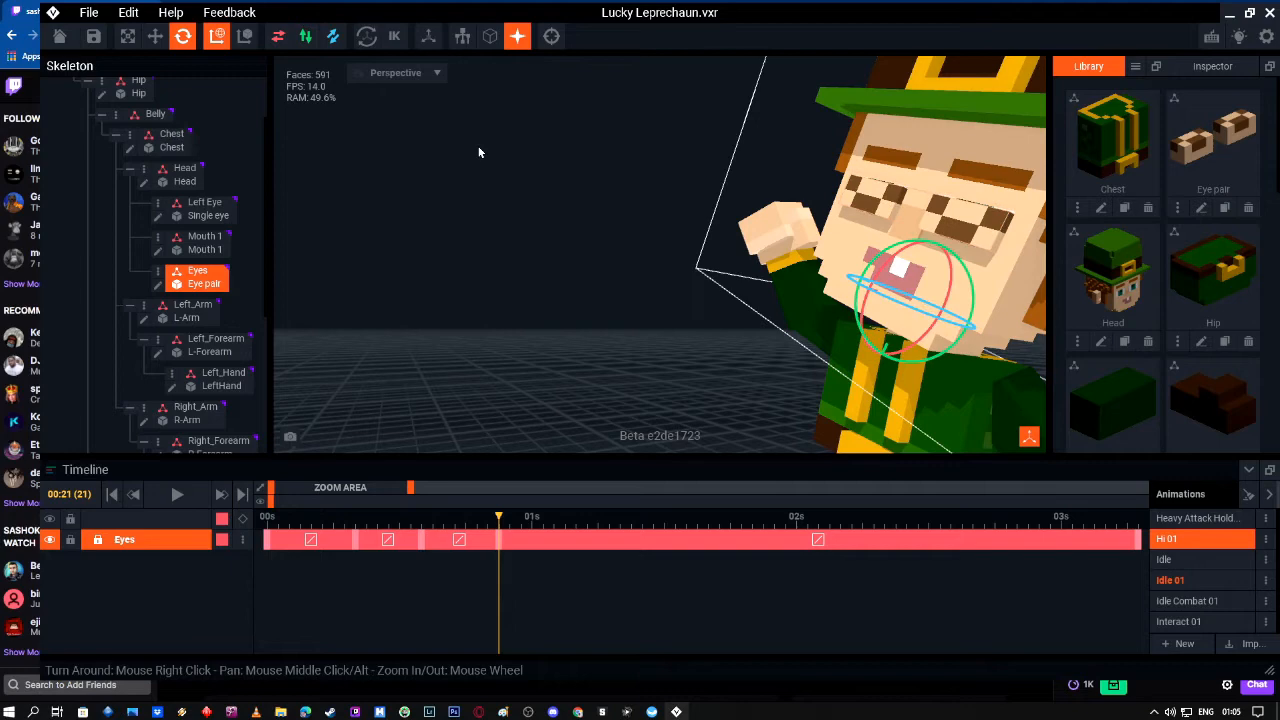
click(155, 36)
mouse_move(866, 289)
mouse_down()
mouse_move(883, 362)
mouse_move(872, 289)
mouse_up()
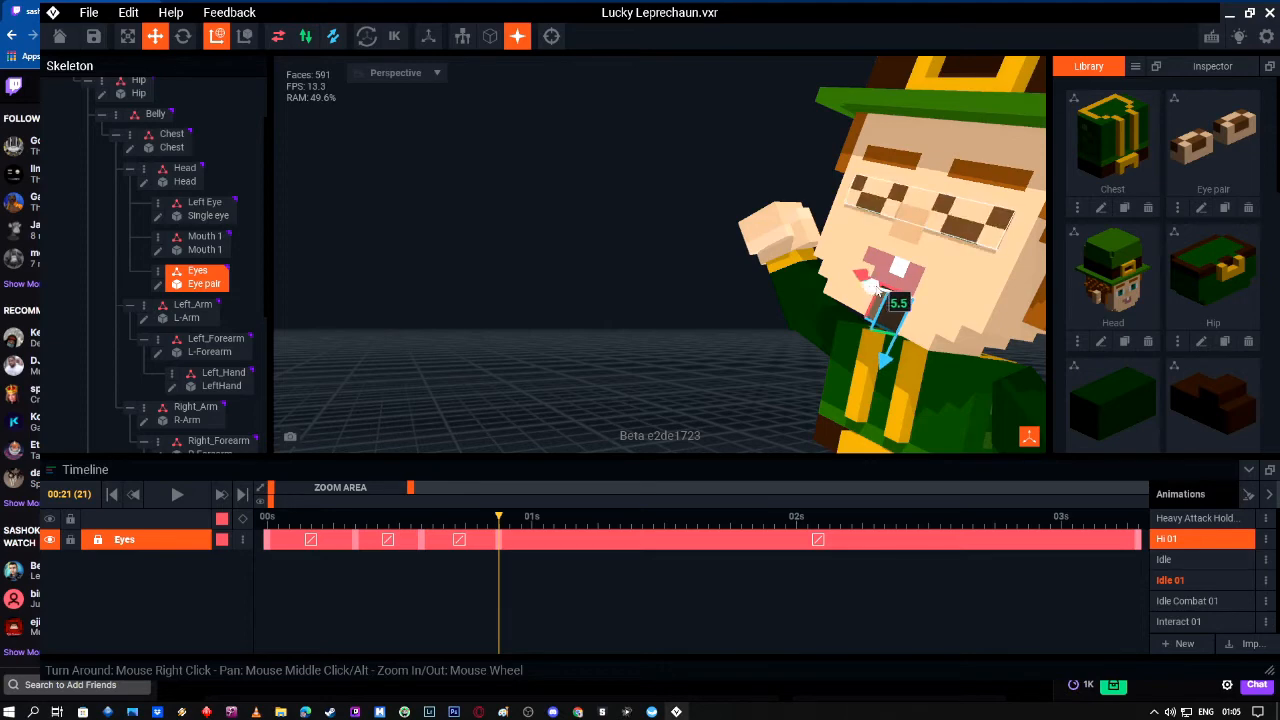
drag(871, 289, 876, 294)
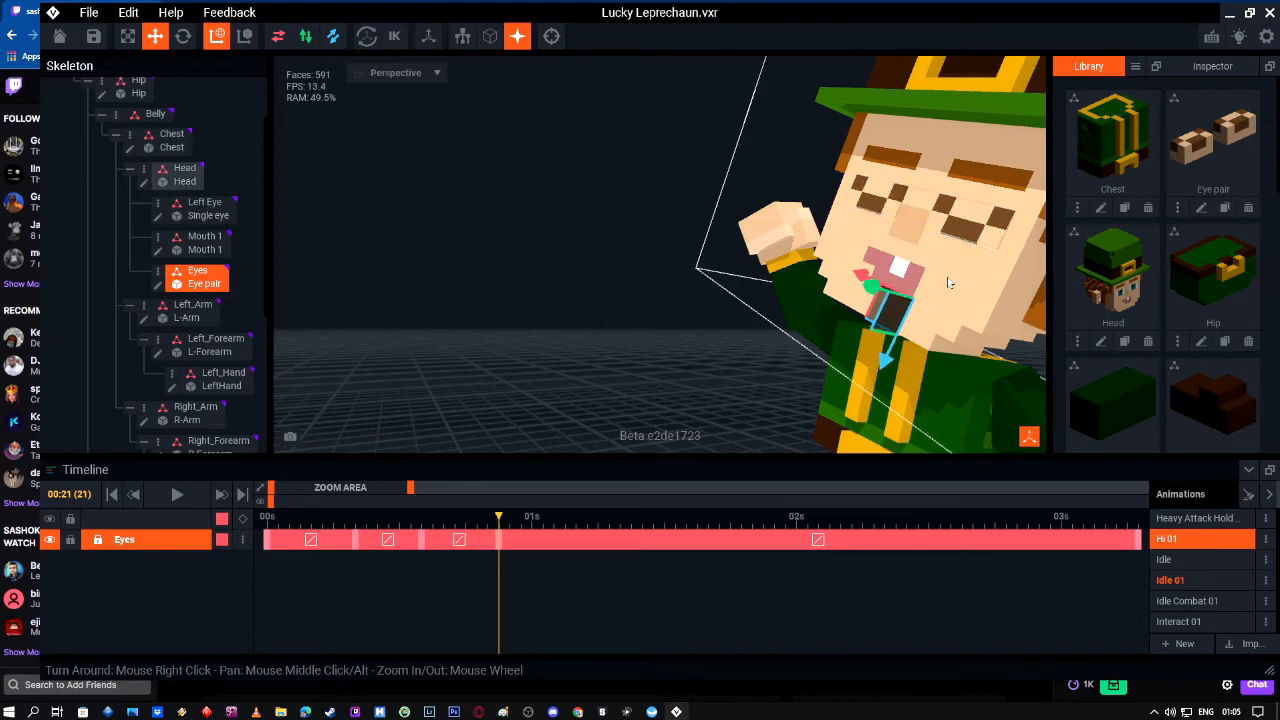
Step: Scrub Hi 01 from 00:21 to 02:00 and examine how the open eyes follow the head
click(519, 518)
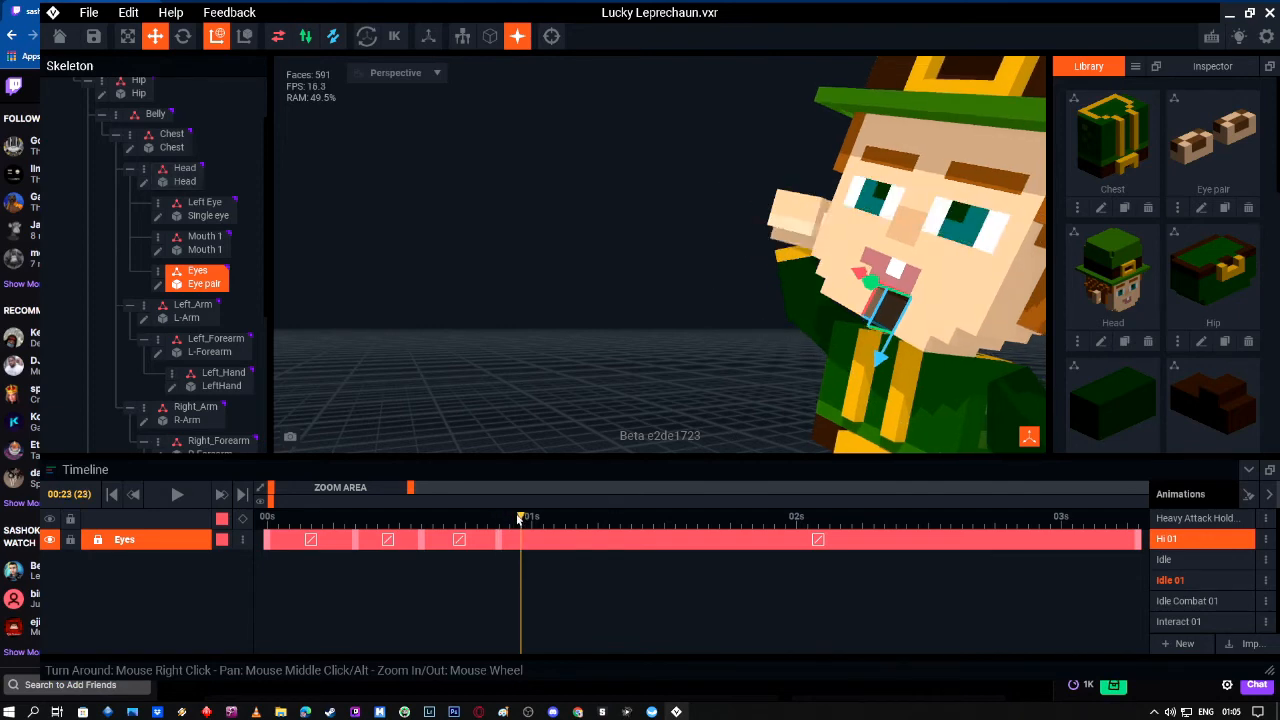
drag(526, 518, 798, 546)
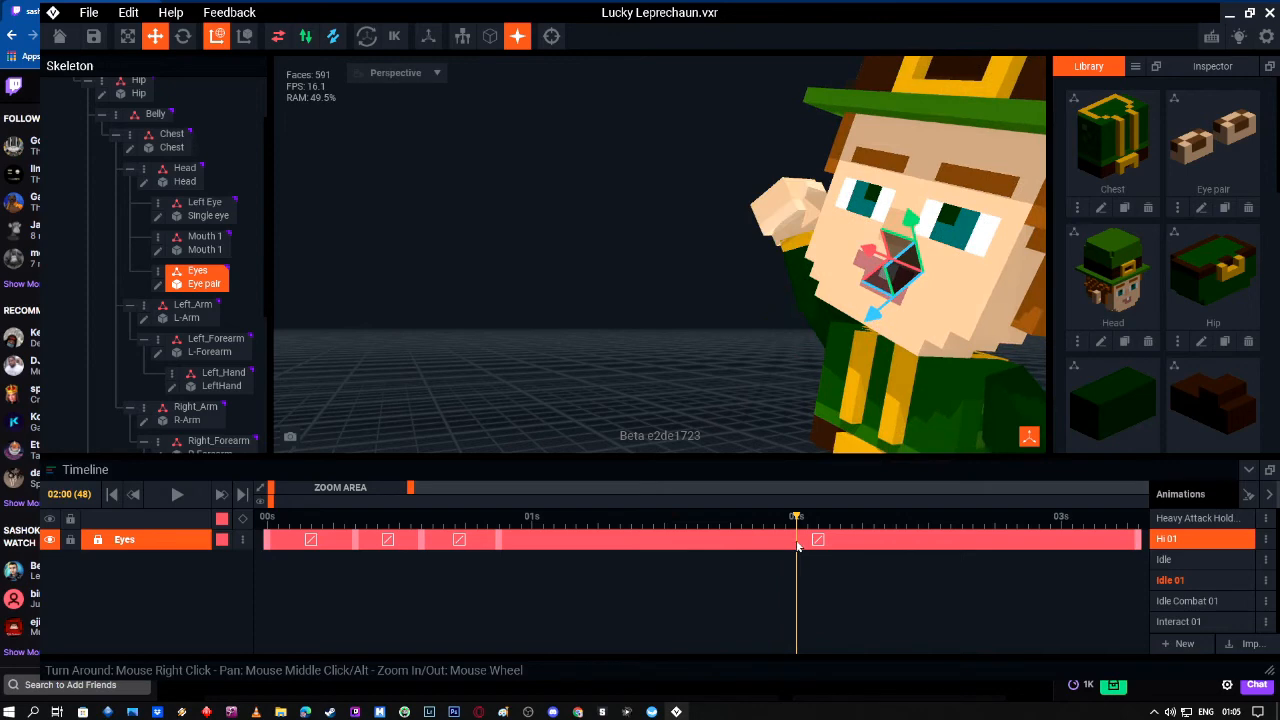
right_drag(902, 368, 700, 345)
mouse_move(780, 338)
right_down()
mouse_move(800, 334)
mouse_move(790, 338)
right_up()
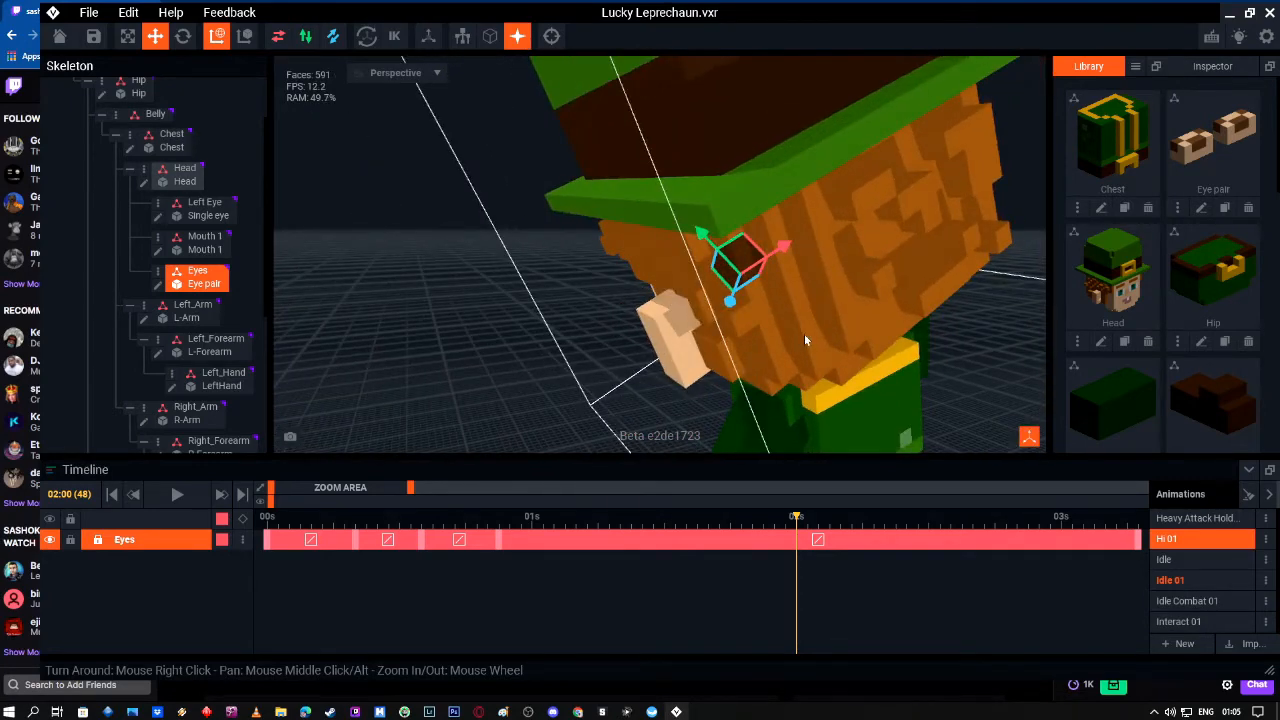
right_drag(835, 329, 634, 294)
scroll(623, 278, down, 5)
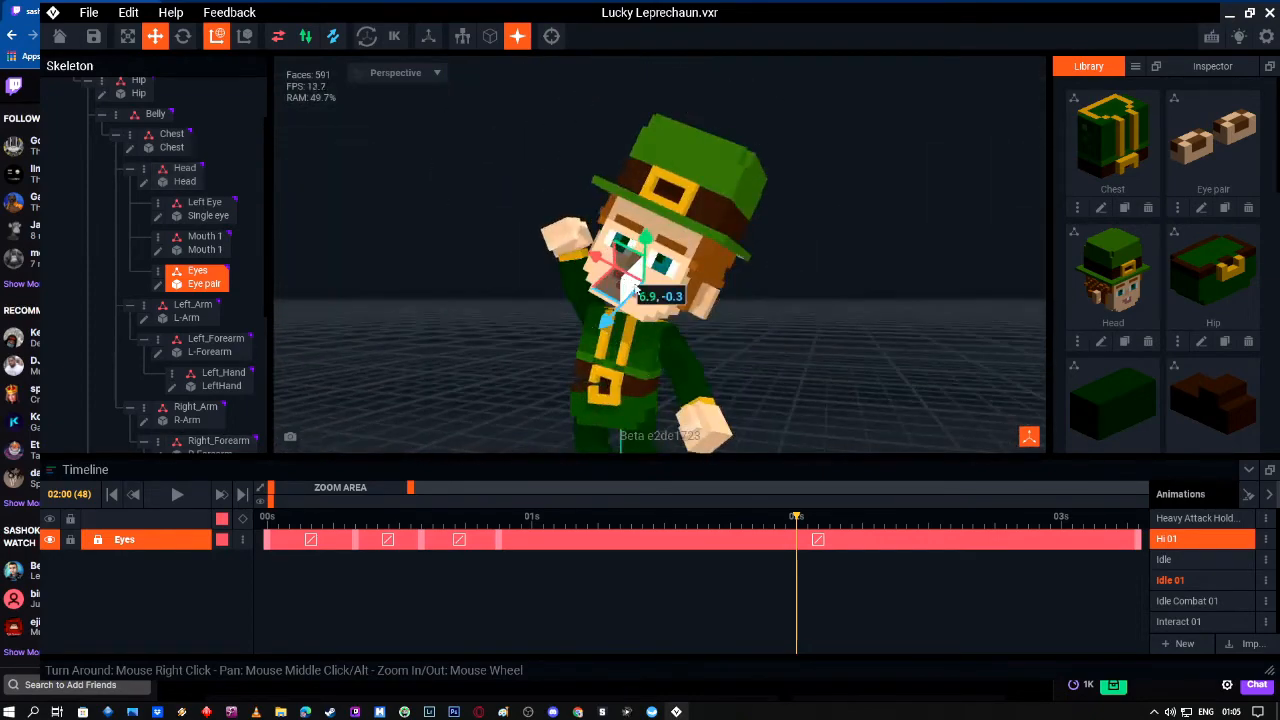
Step: At 02:12 in Hi 01, bring the Eyes node forward out of the face
drag(828, 519, 934, 521)
right_drag(662, 314, 660, 309)
scroll(660, 266, up, 5)
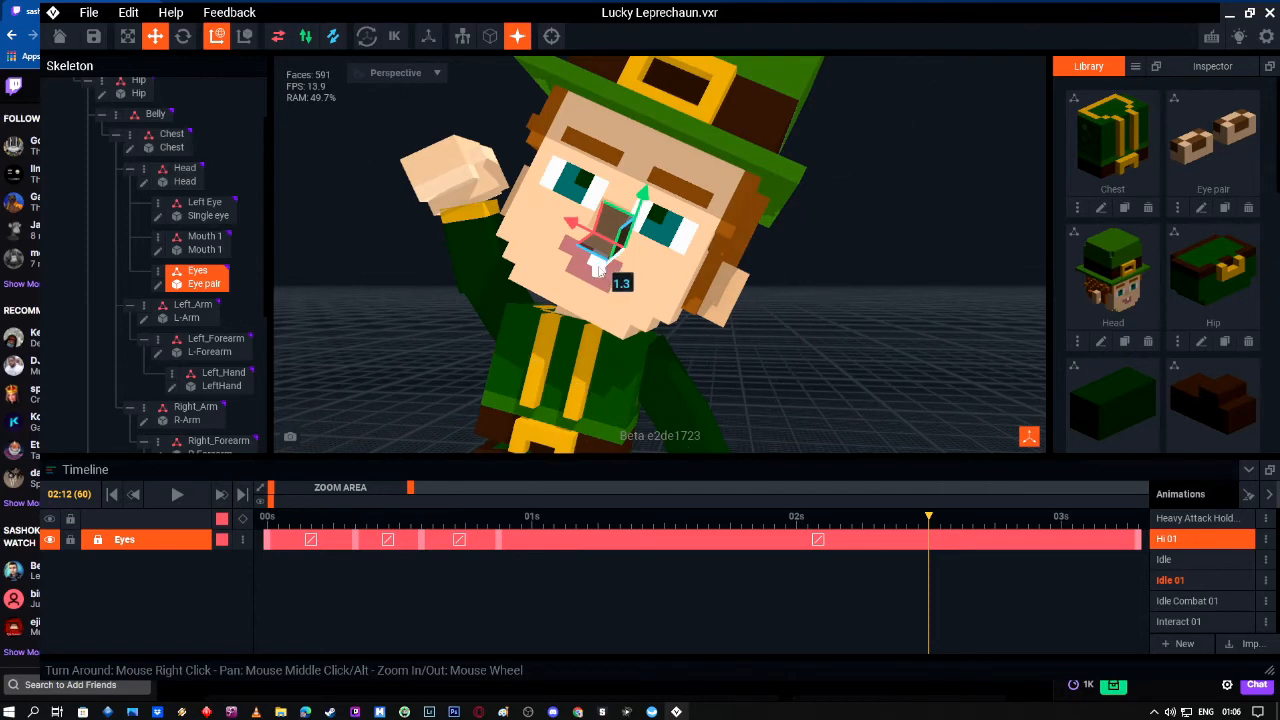
drag(598, 270, 582, 281)
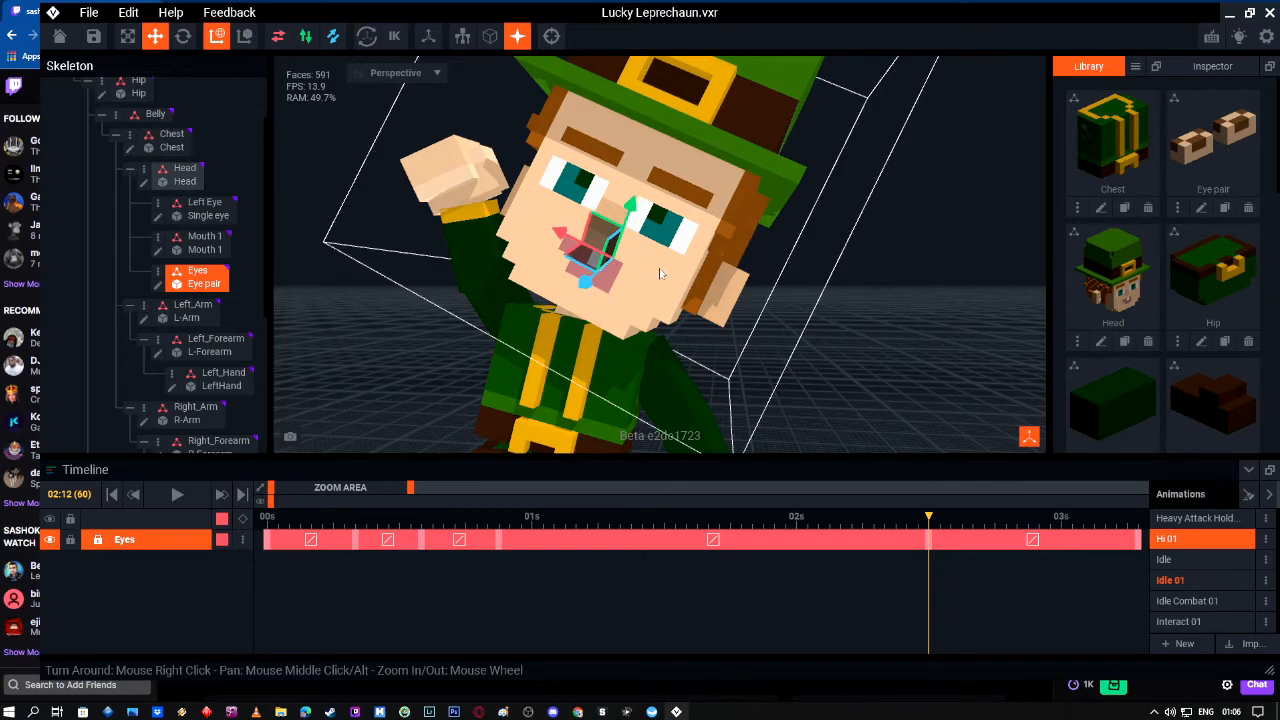
key(ctrl+z)
right_drag(745, 264, 659, 268)
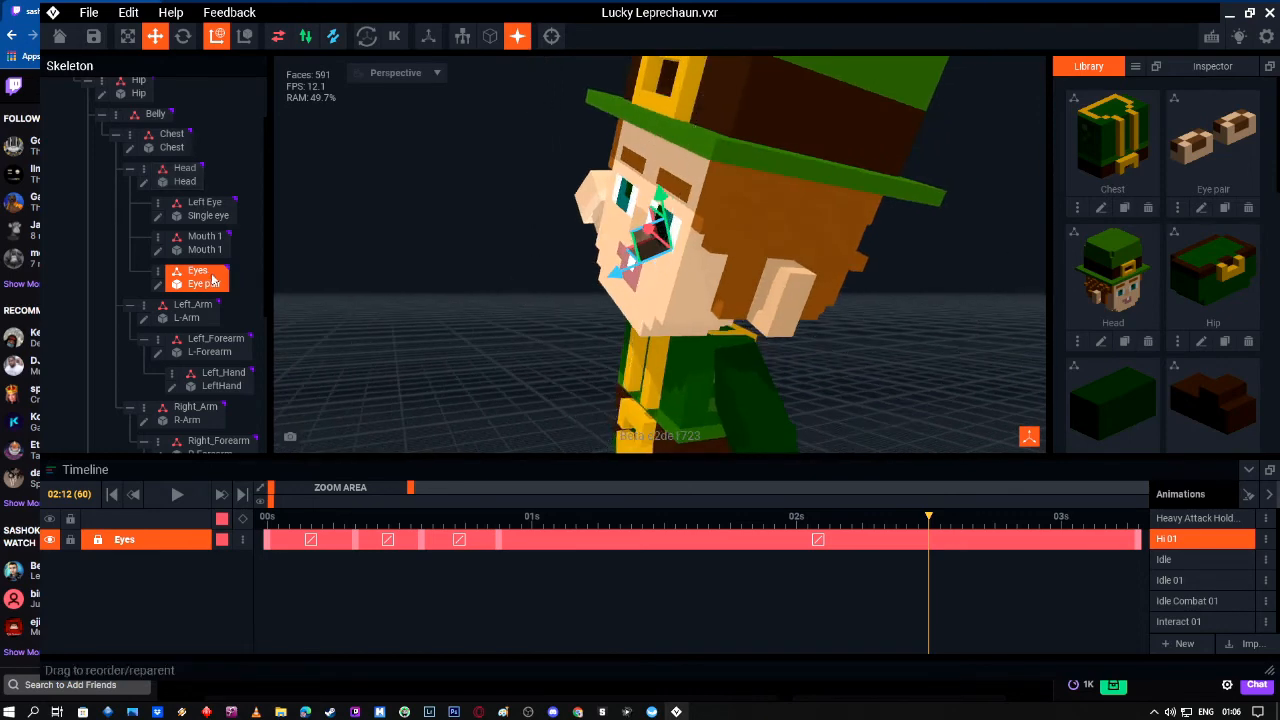
right_drag(654, 257, 666, 258)
drag(668, 264, 552, 282)
Step: Rotate the Eyes node at 02:12 to turn the closed eyes upright and move it back toward the face
click(182, 37)
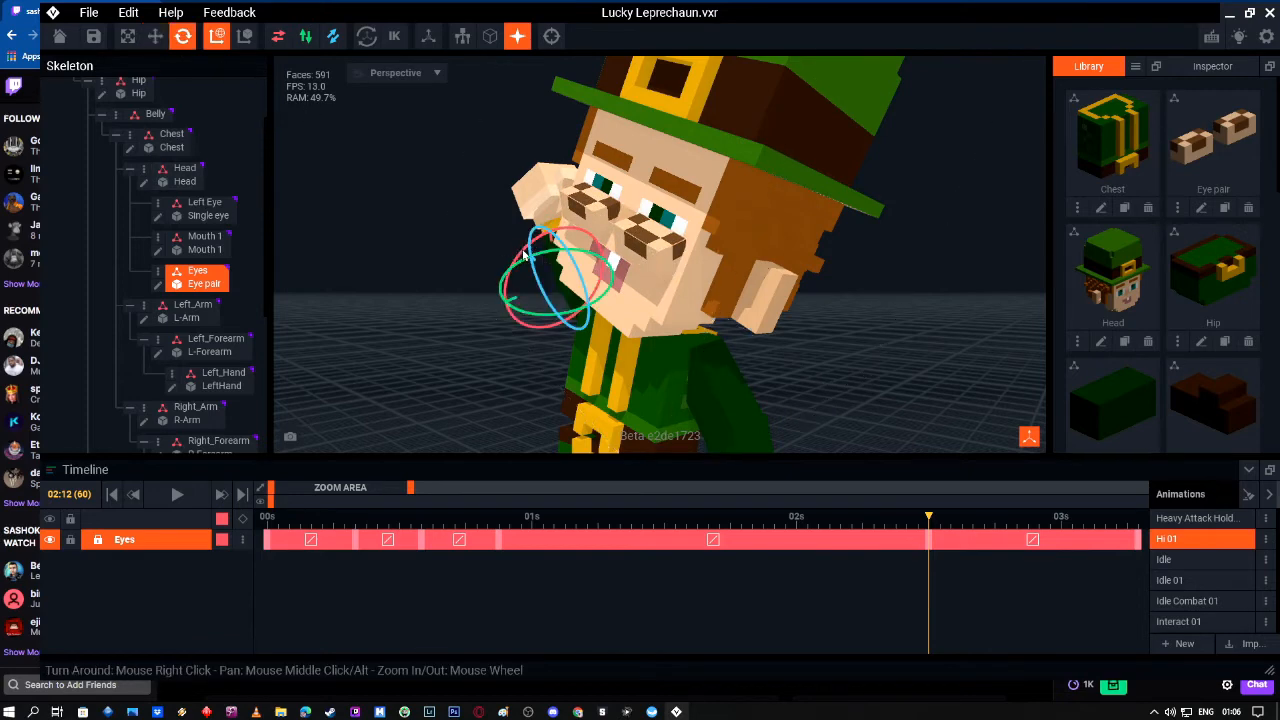
drag(523, 256, 484, 334)
click(155, 37)
drag(523, 280, 630, 357)
Step: Set the Eyes node's rotation to about 84.5° at 02:12 and its vertical position to about -3.2
click(184, 37)
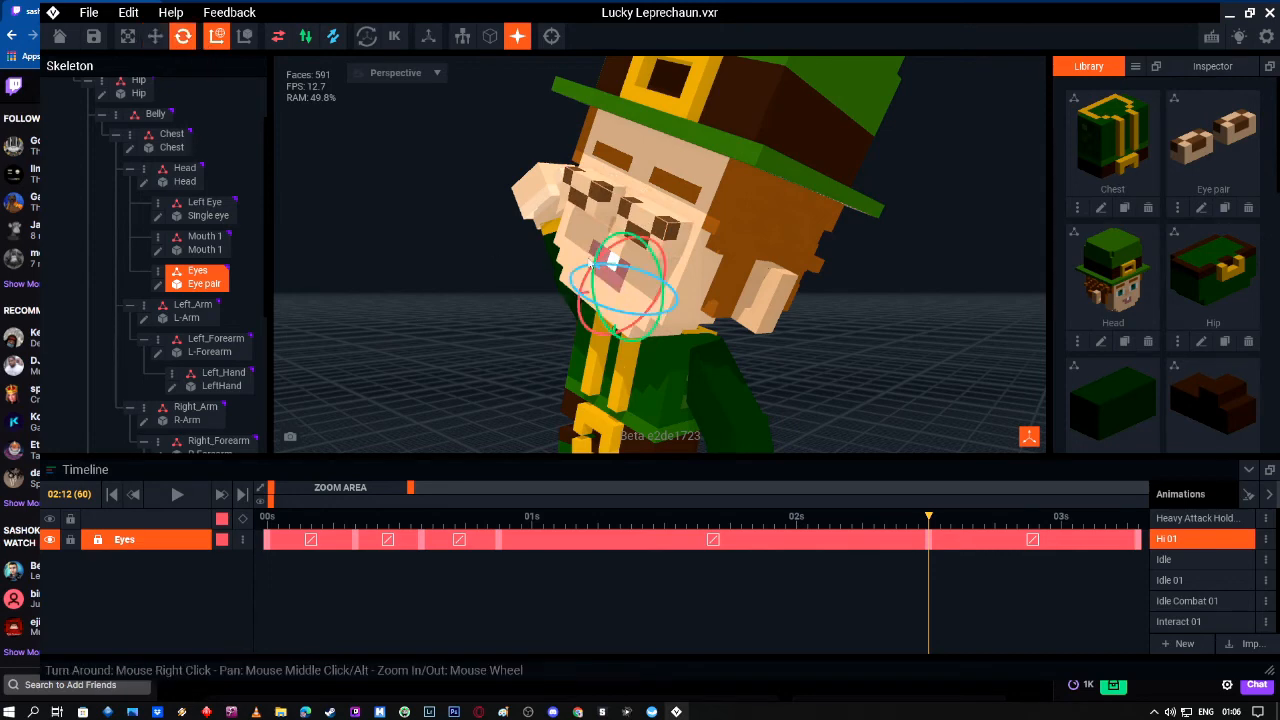
drag(665, 255, 670, 268)
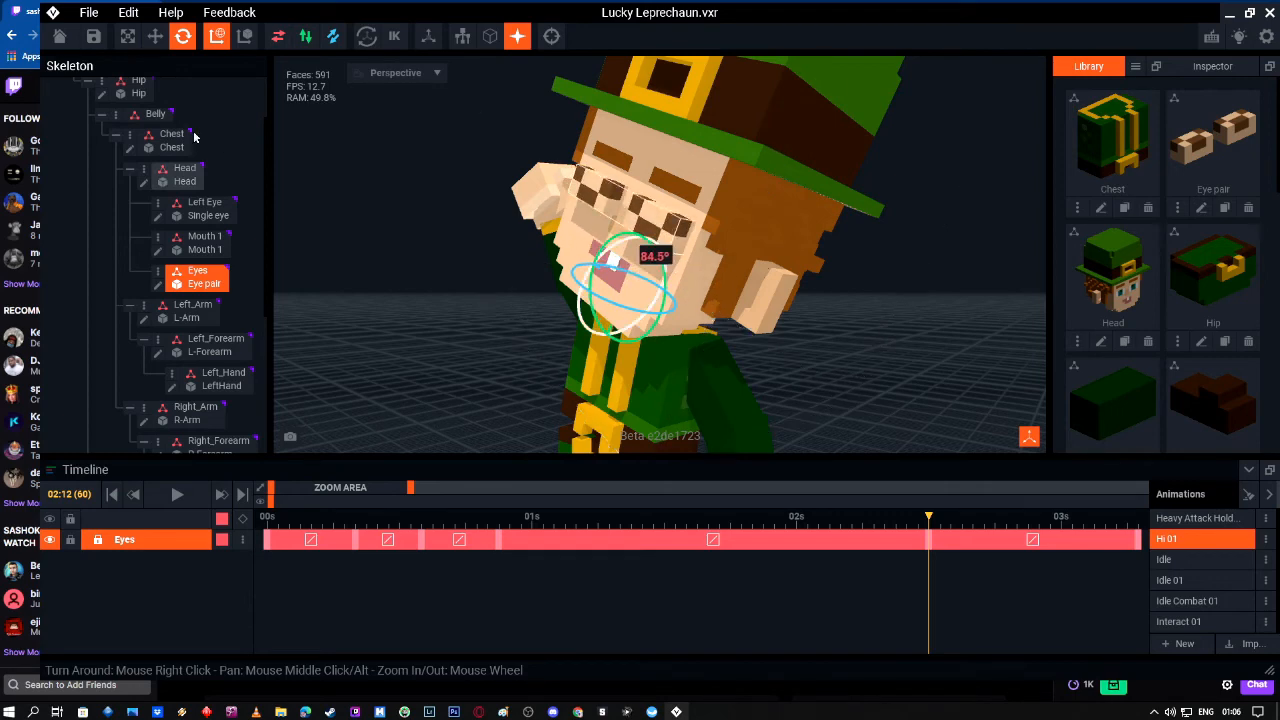
click(155, 36)
drag(576, 287, 615, 343)
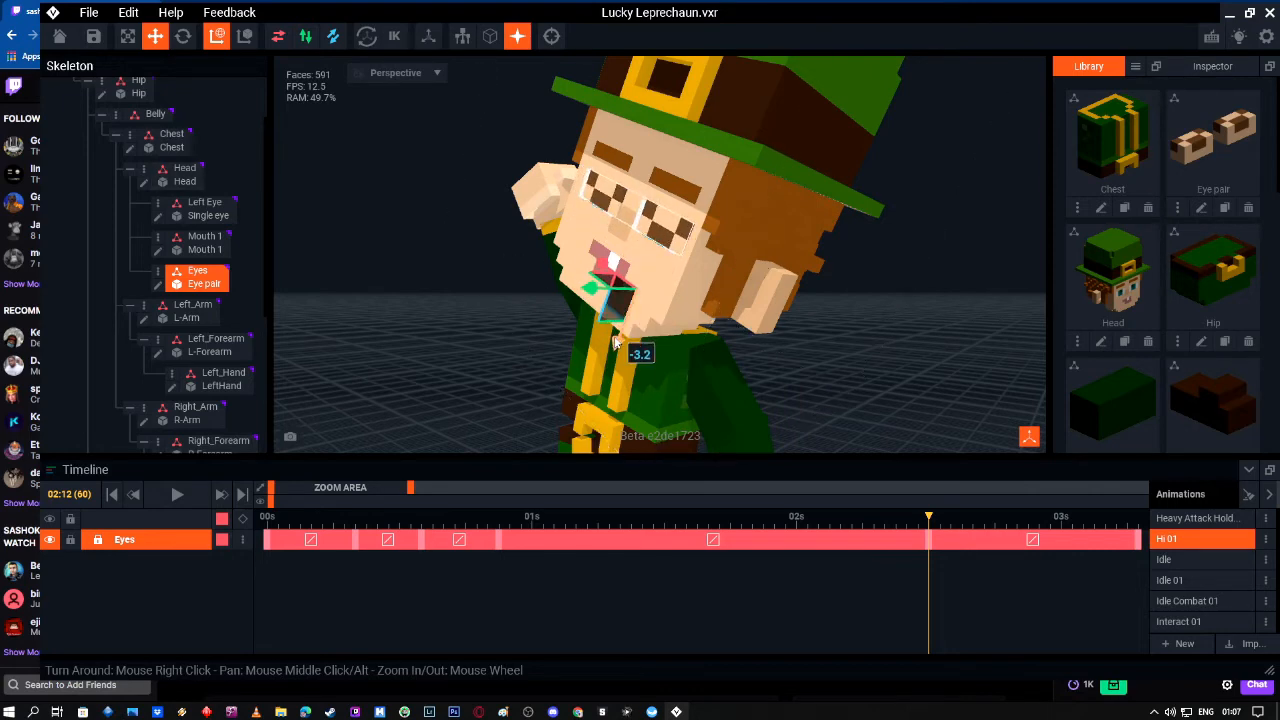
Step: Shift the Eyes node sideways to about -1.1 at 02:12 and check its fit from the front and side
right_drag(611, 296, 637, 292)
drag(580, 264, 573, 262)
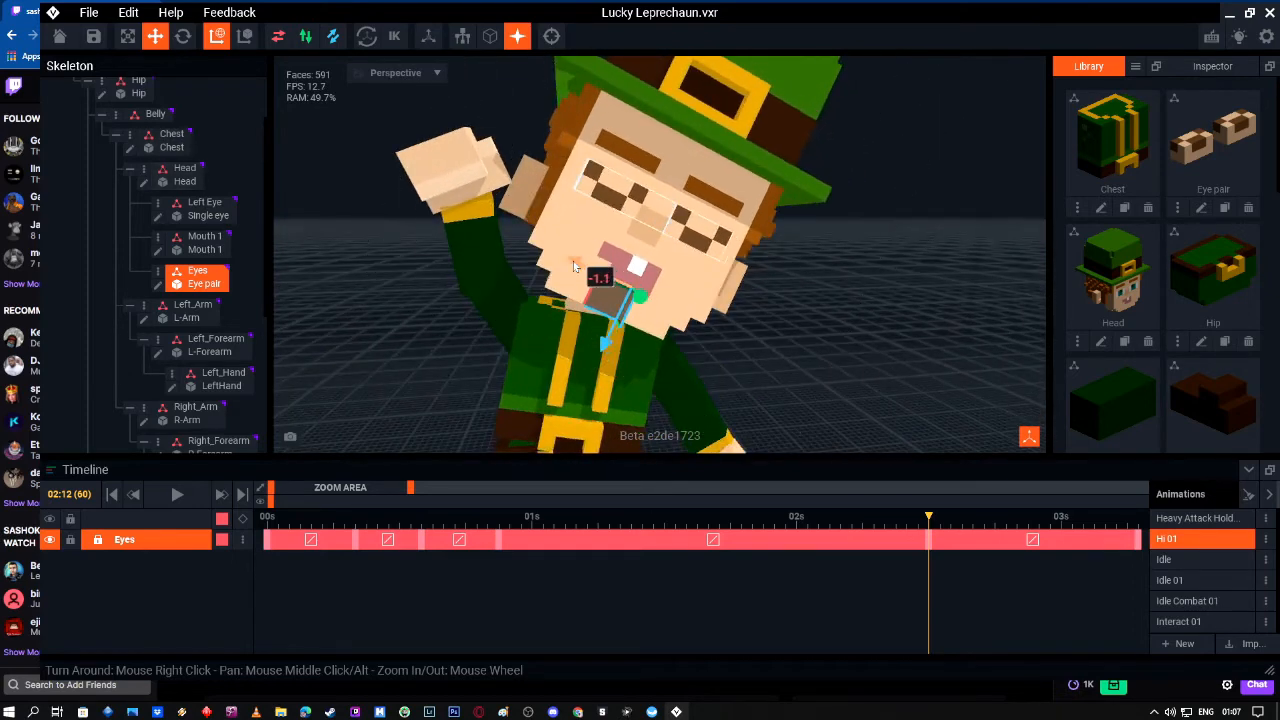
right_drag(697, 283, 588, 268)
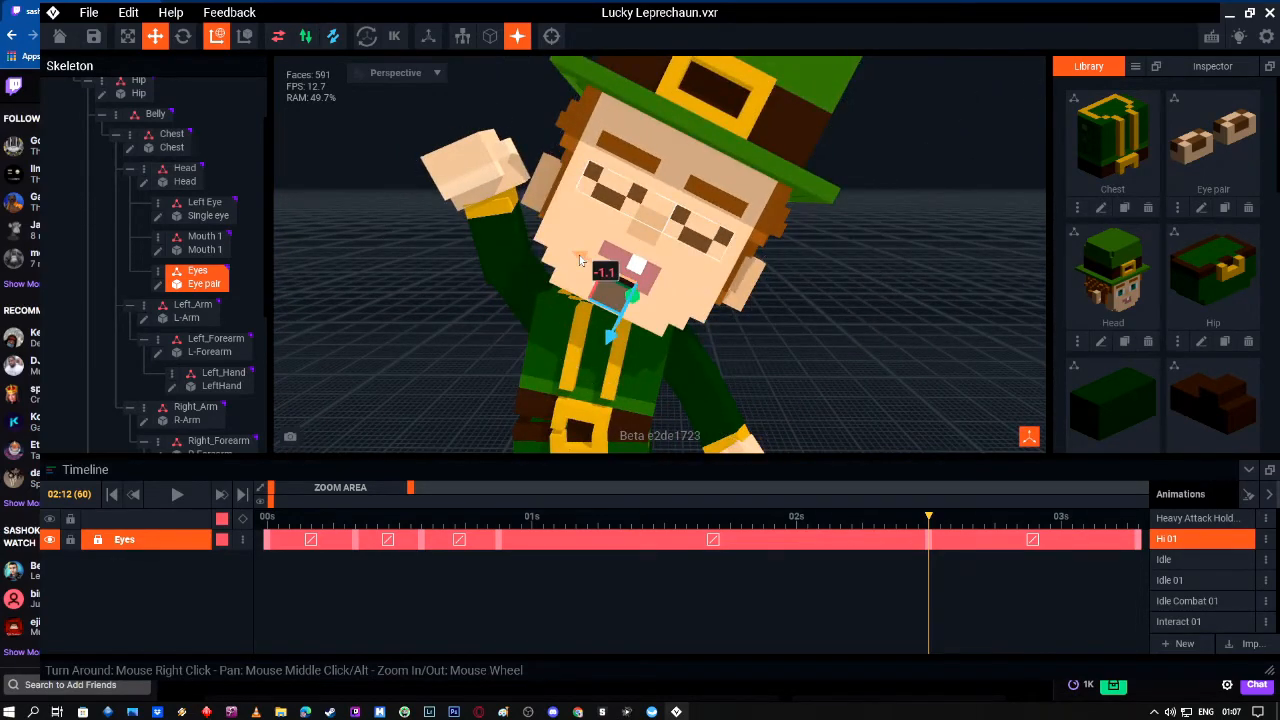
right_drag(578, 260, 686, 272)
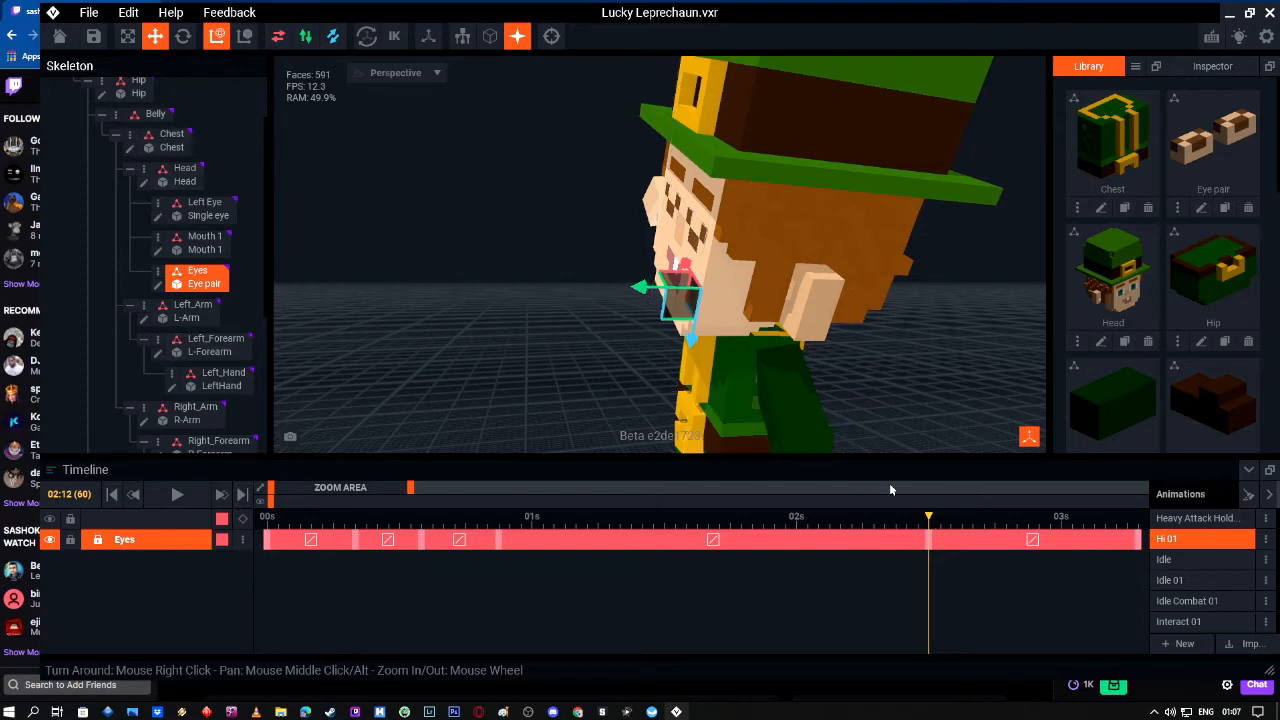
right_drag(718, 368, 723, 362)
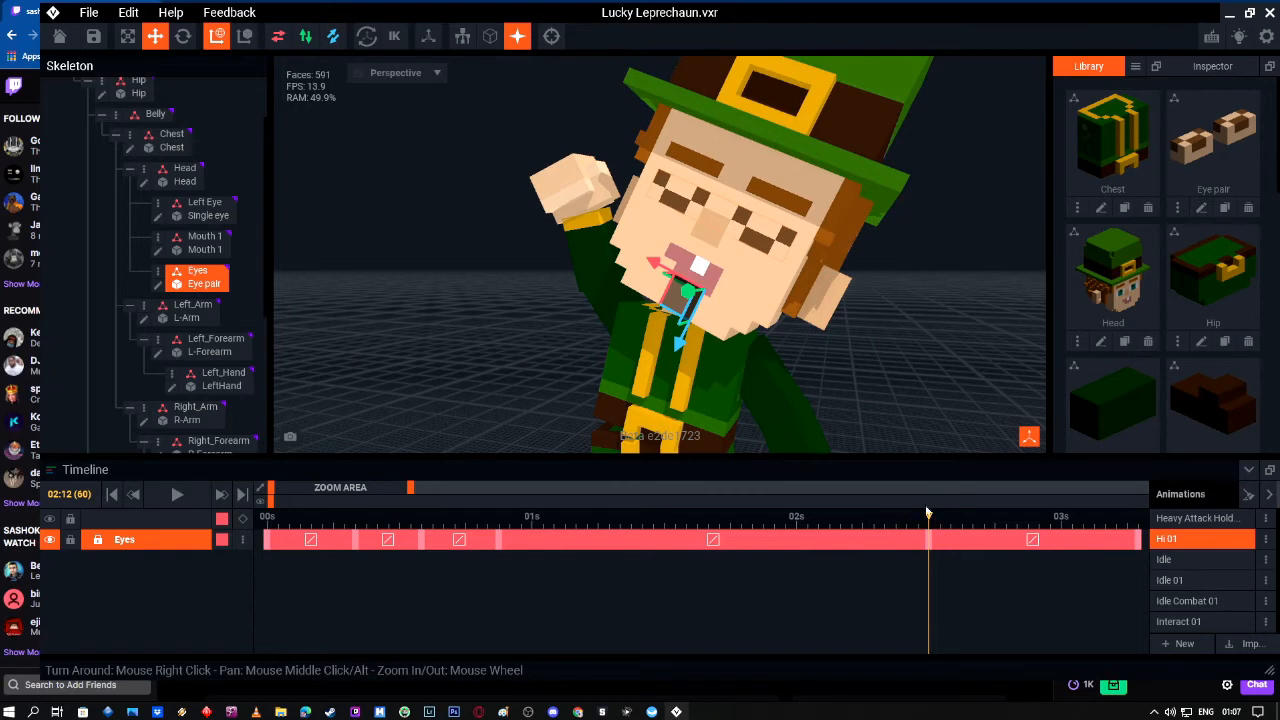
Step: Scrub the end of Hi 01 through 02:19, 03:03 and 03:07, examining the face at each point
drag(930, 517, 1005, 517)
right_drag(762, 300, 762, 300)
scroll(762, 300, down, 6)
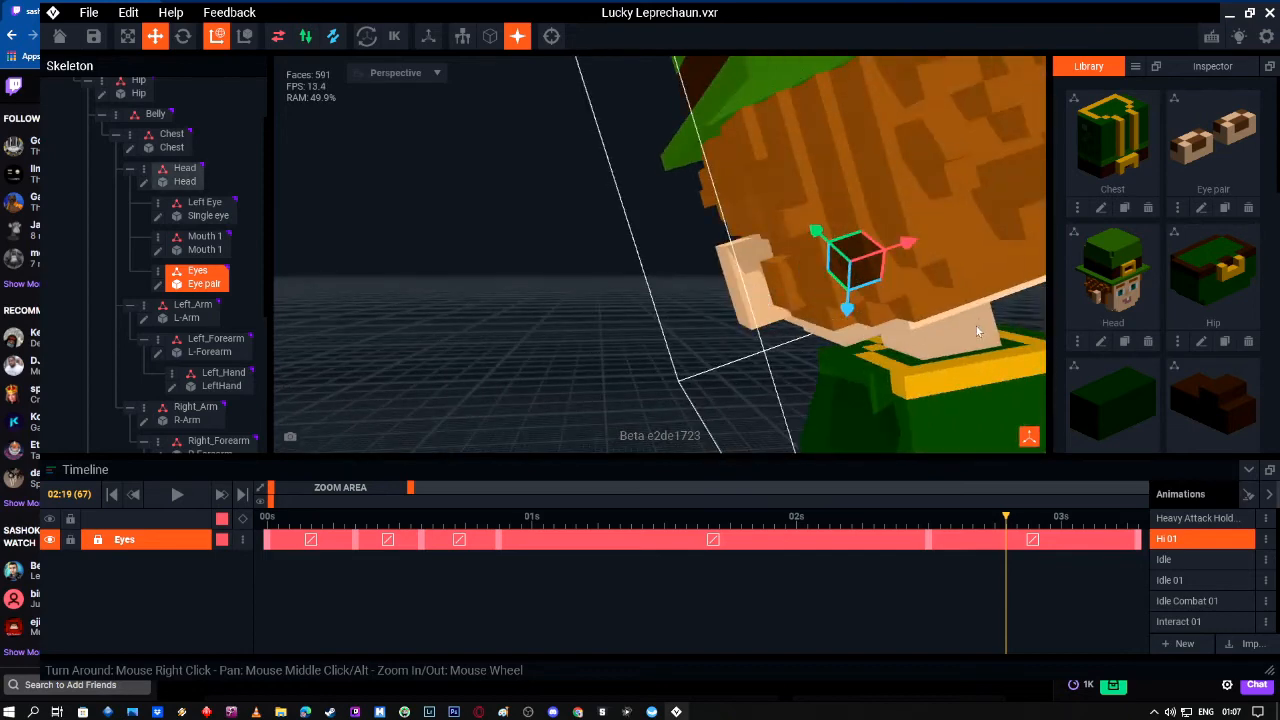
right_drag(872, 320, 872, 322)
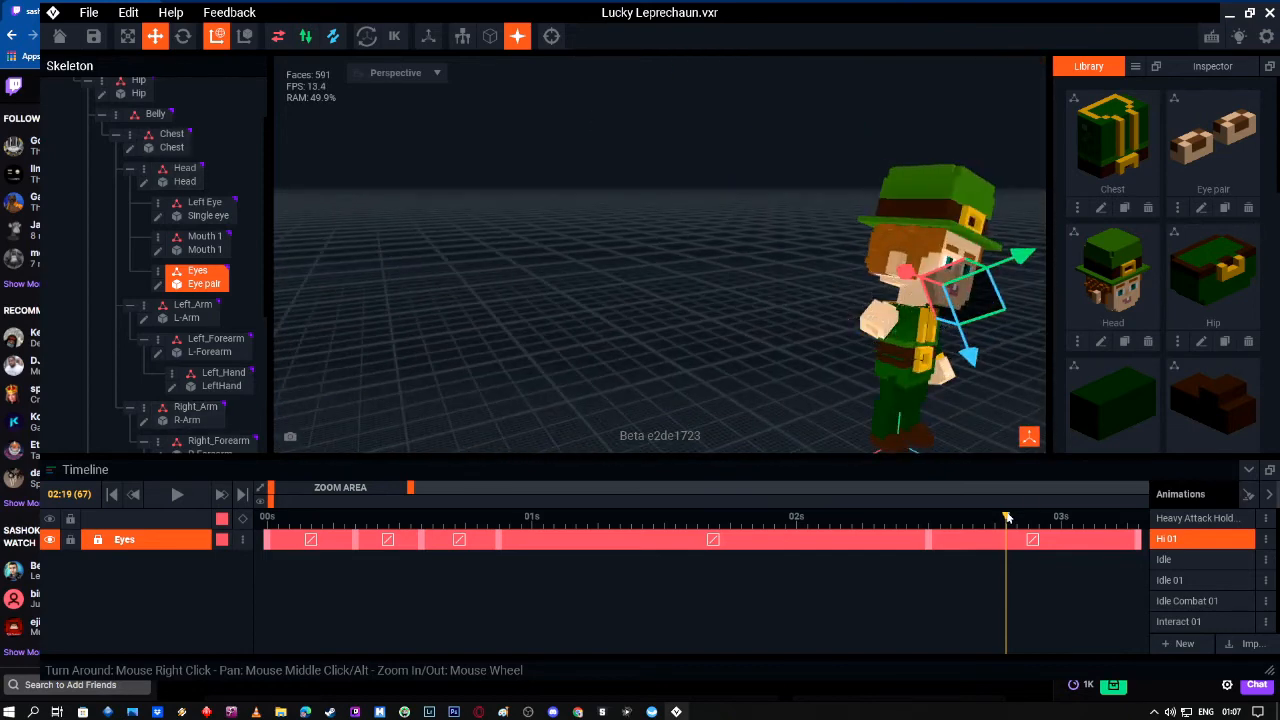
drag(1028, 522, 1095, 530)
right_drag(980, 294, 935, 274)
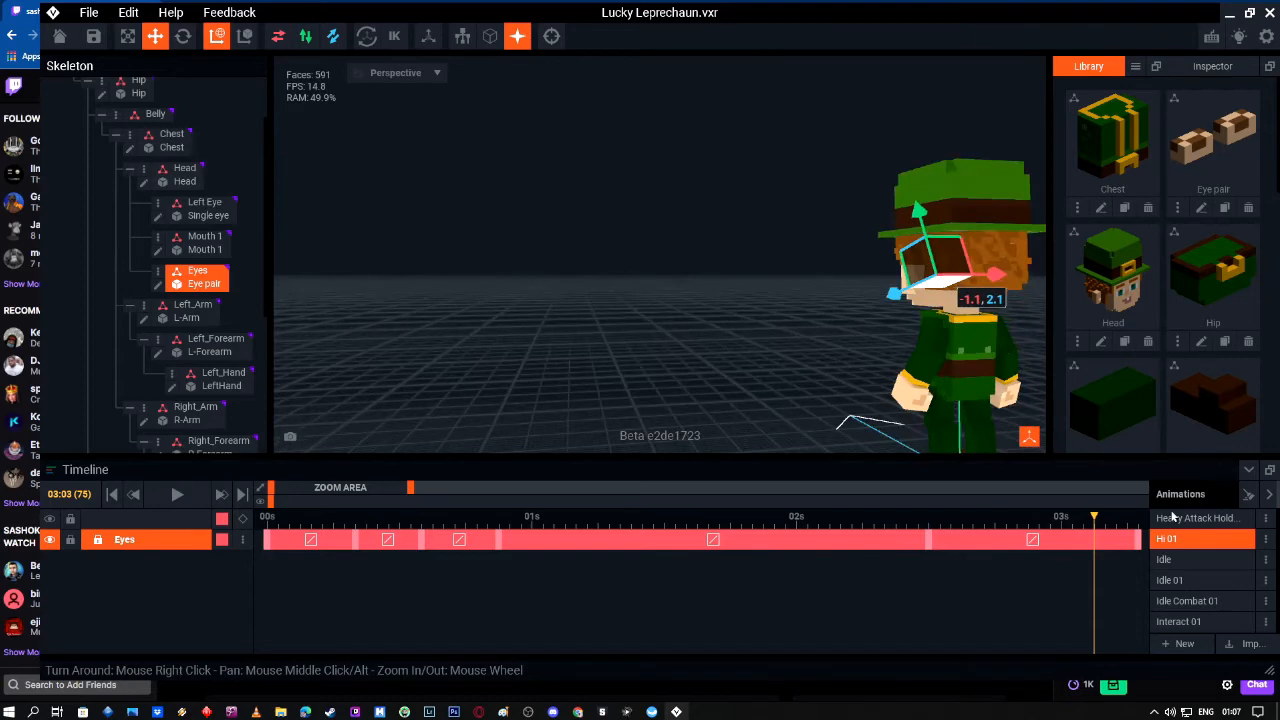
drag(1120, 521, 1142, 521)
right_drag(935, 343, 868, 316)
scroll(868, 314, up, 4)
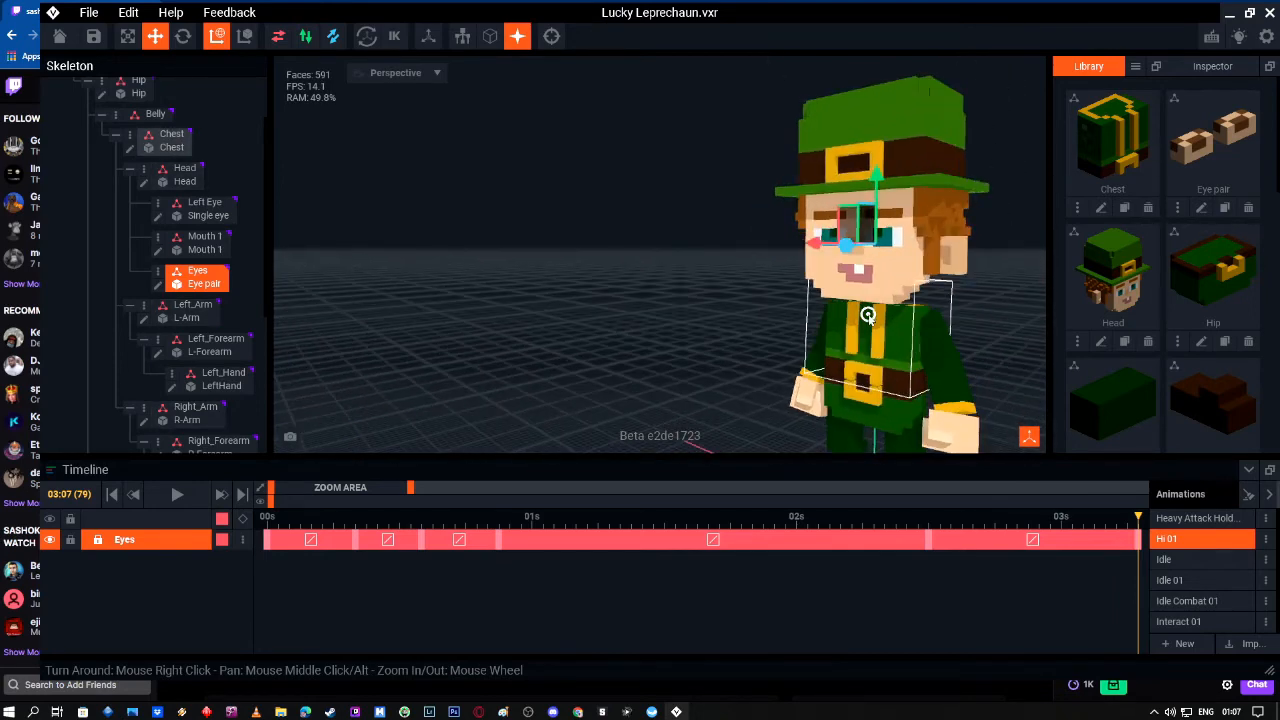
Step: At 03:05 in Hi 01, bring the Eyes node out of the face to a forward position of about 11.7
drag(1124, 518, 1107, 520)
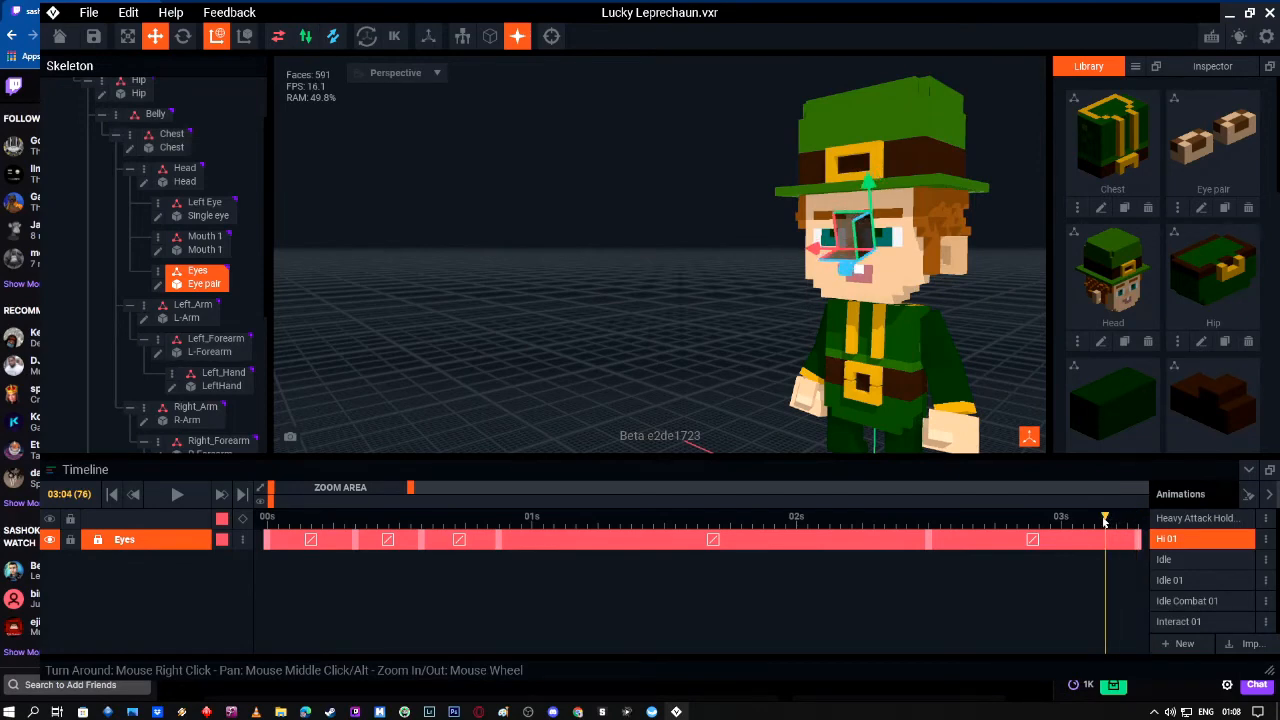
drag(1107, 520, 1116, 524)
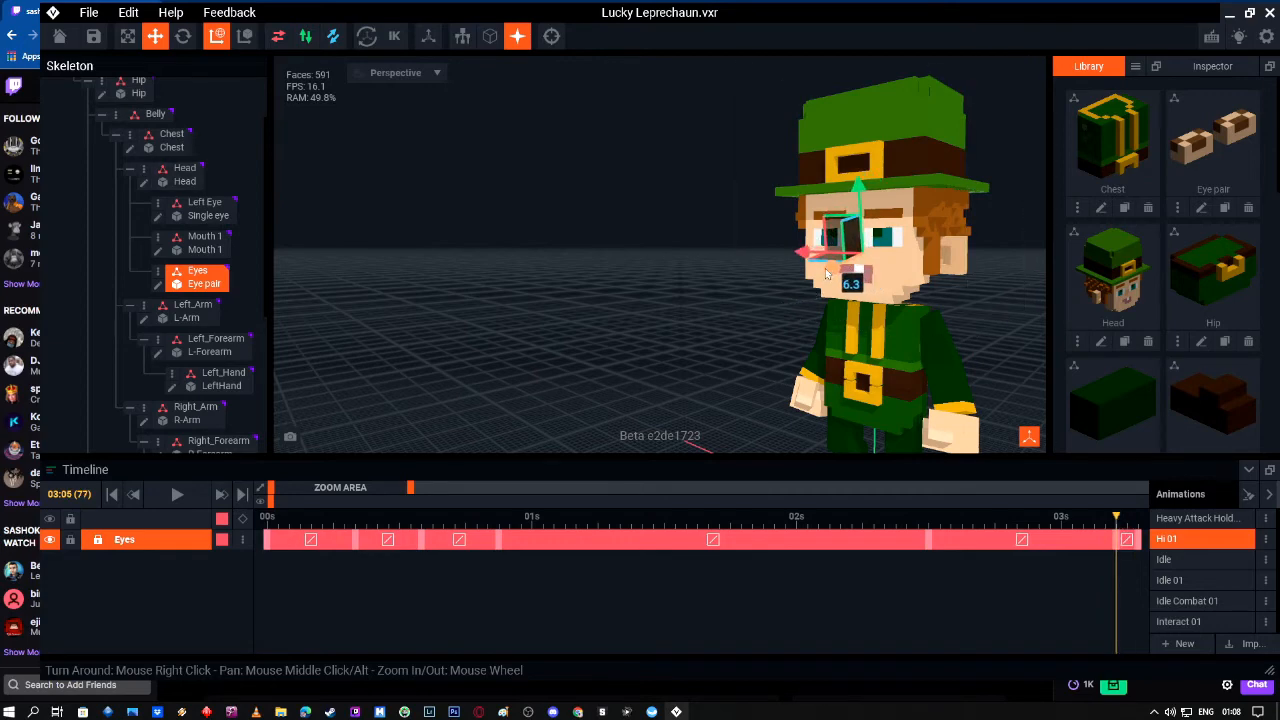
drag(812, 280, 792, 285)
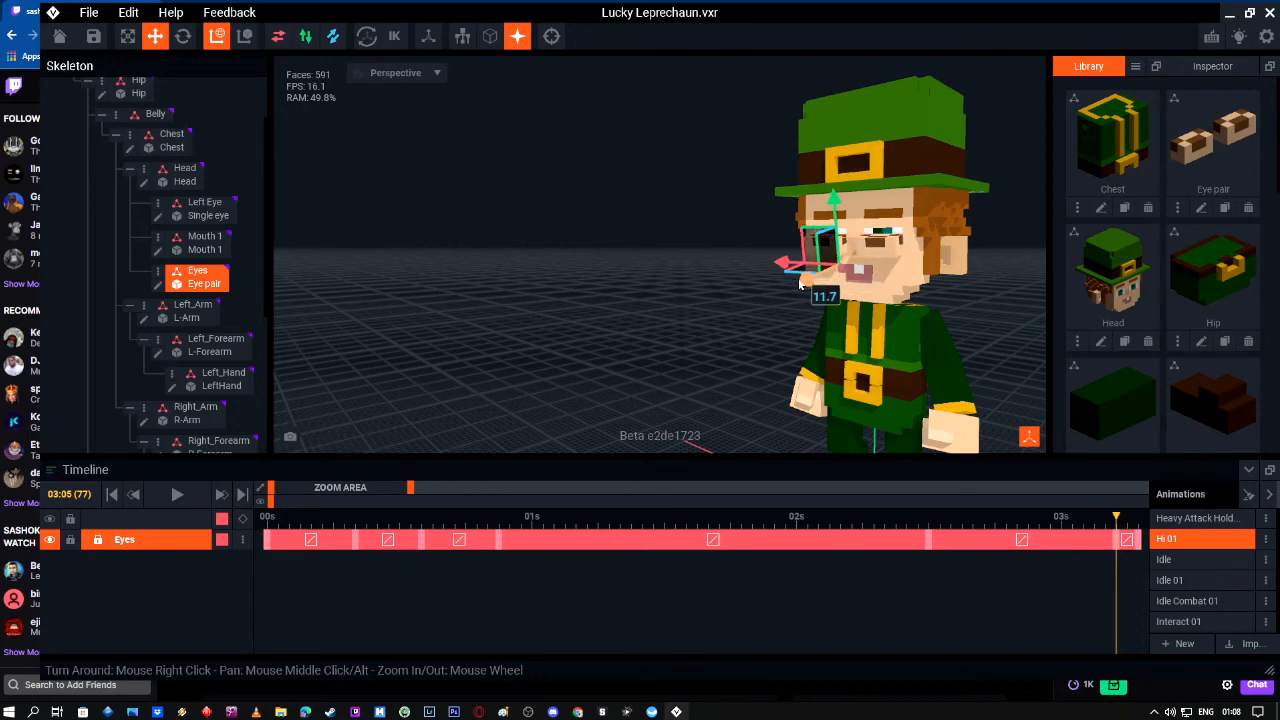
Step: Rotate the Eyes node at 03:05 to turn the closed eyes upright and move it back toward the face
right_drag(845, 268, 858, 260)
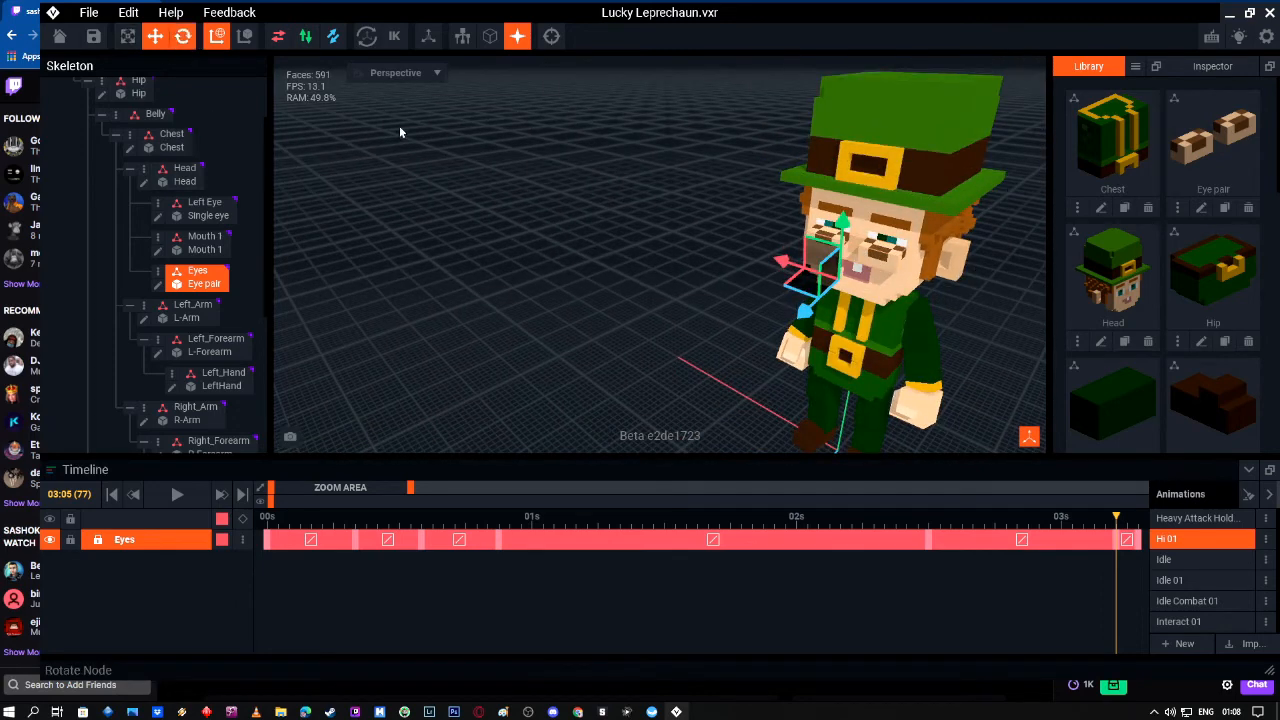
drag(817, 280, 806, 373)
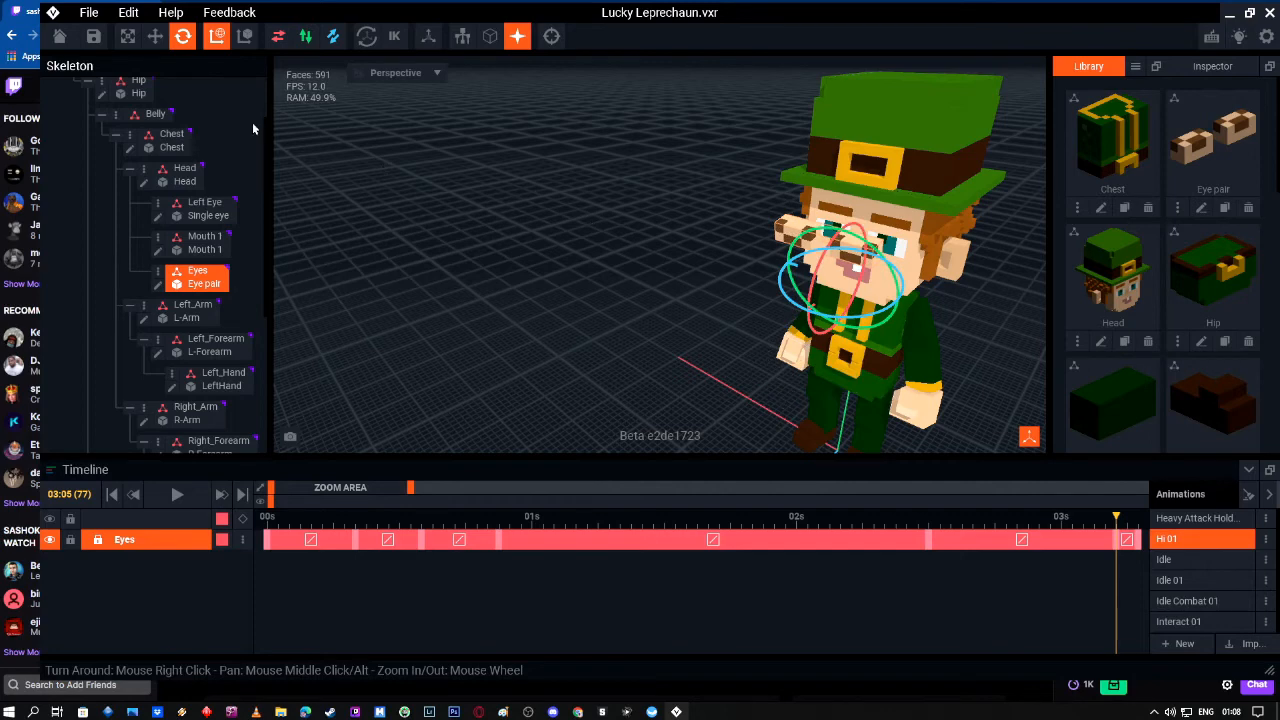
click(155, 37)
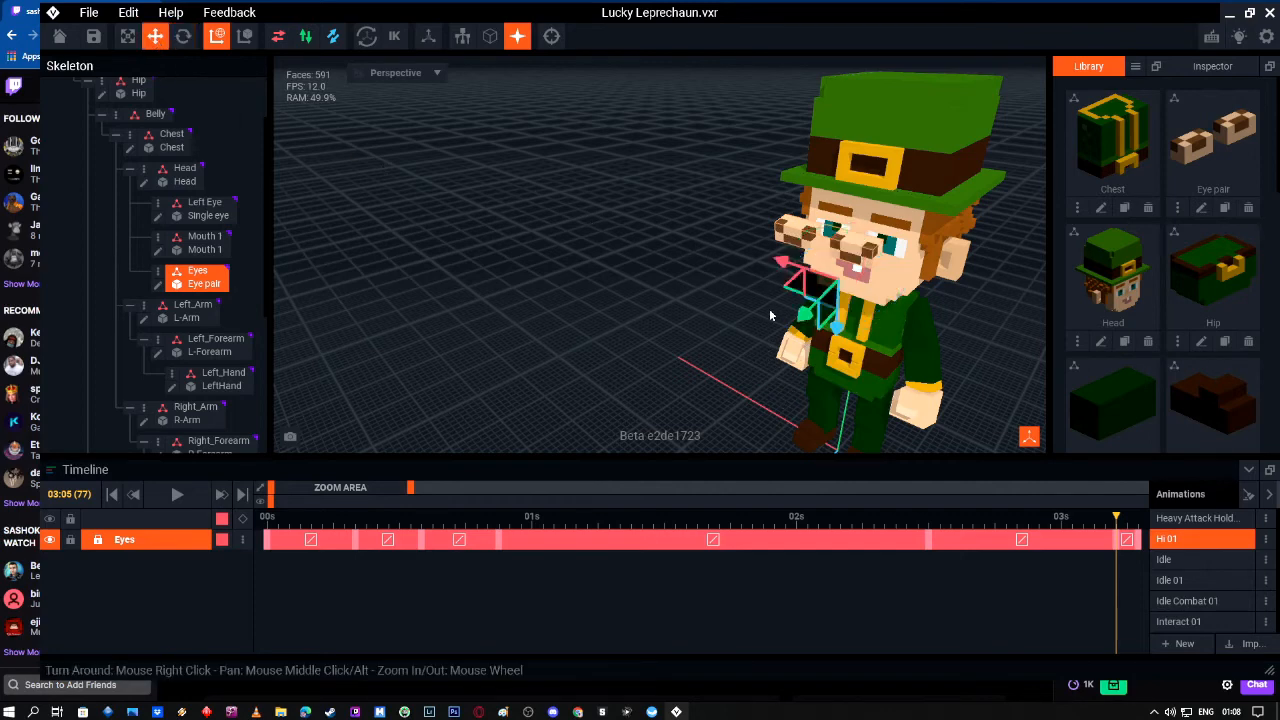
drag(817, 315, 869, 342)
Step: Correct the Eyes node's tilt at 03:05 from the side, push it against the face and set its height to about -3.2
right_drag(955, 290, 893, 268)
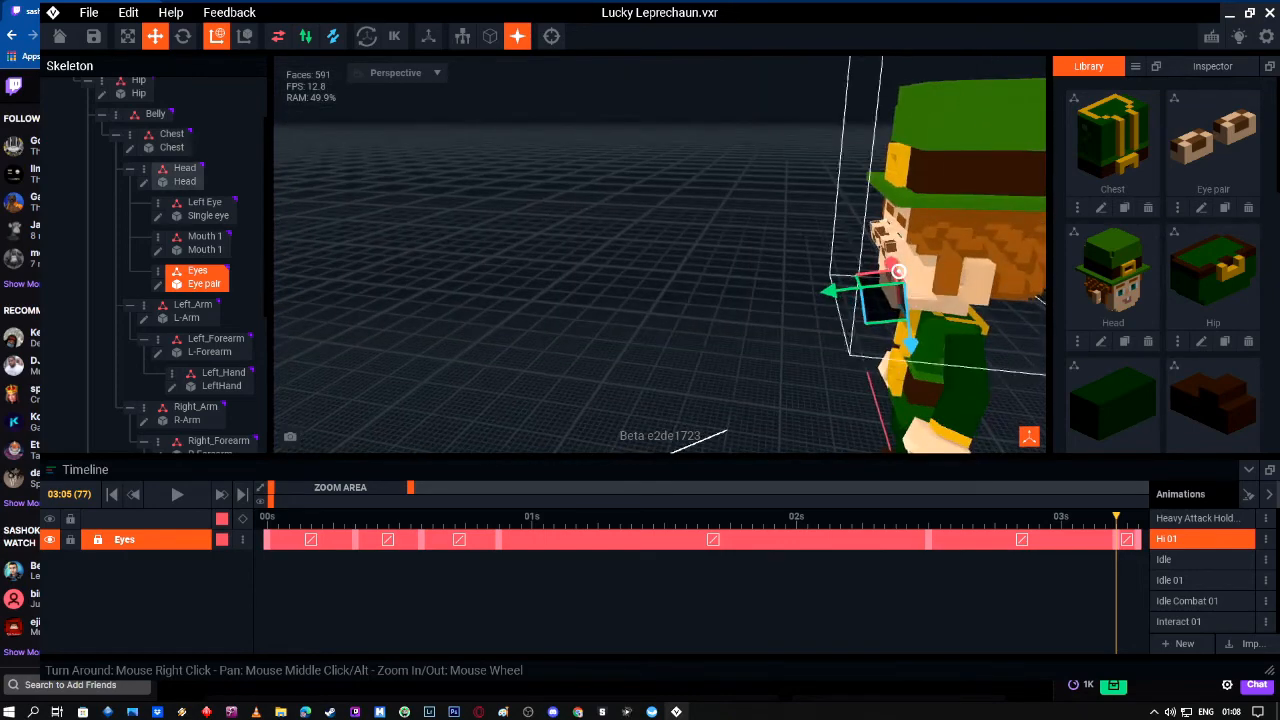
click(183, 37)
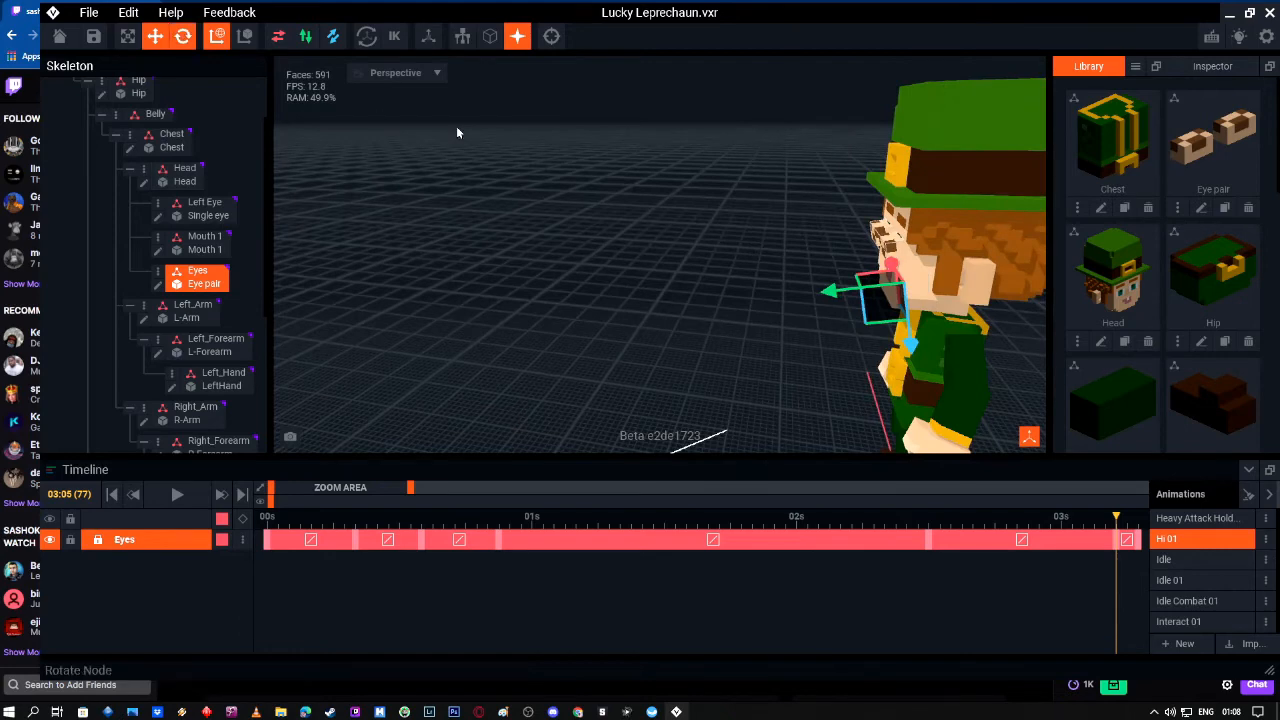
scroll(933, 230, up, 3)
drag(941, 241, 953, 240)
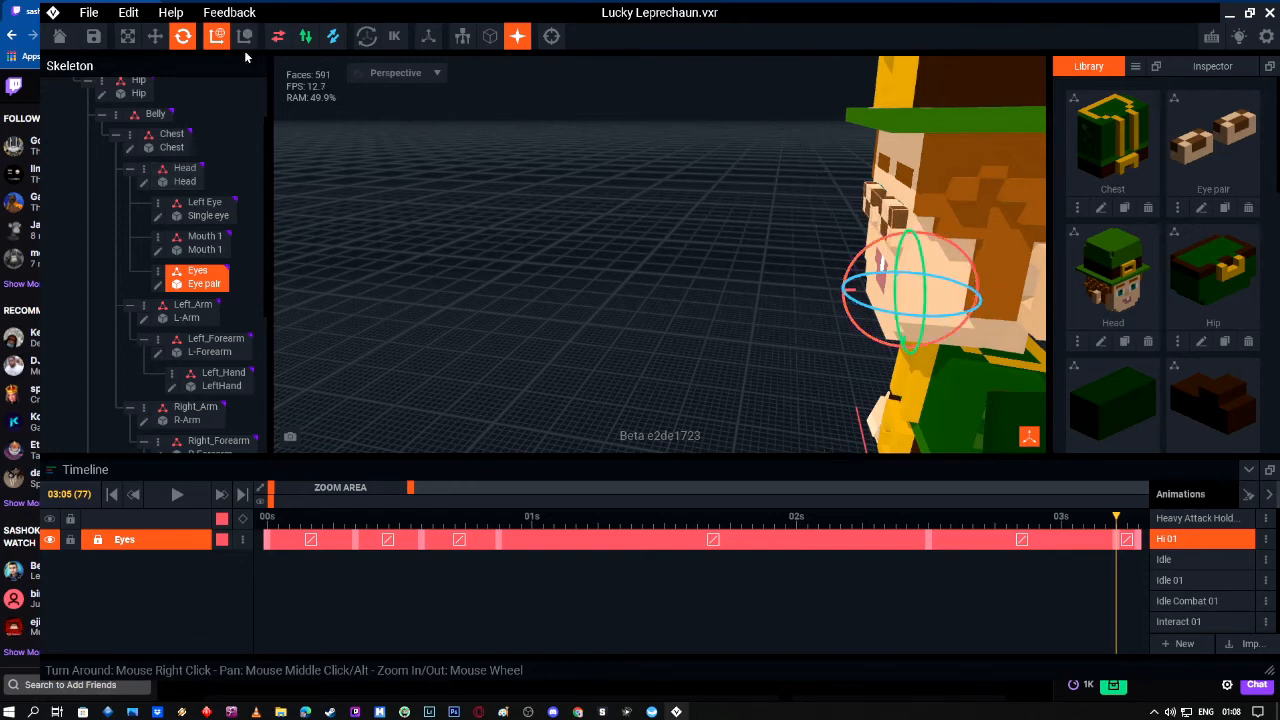
click(155, 36)
drag(838, 292, 847, 292)
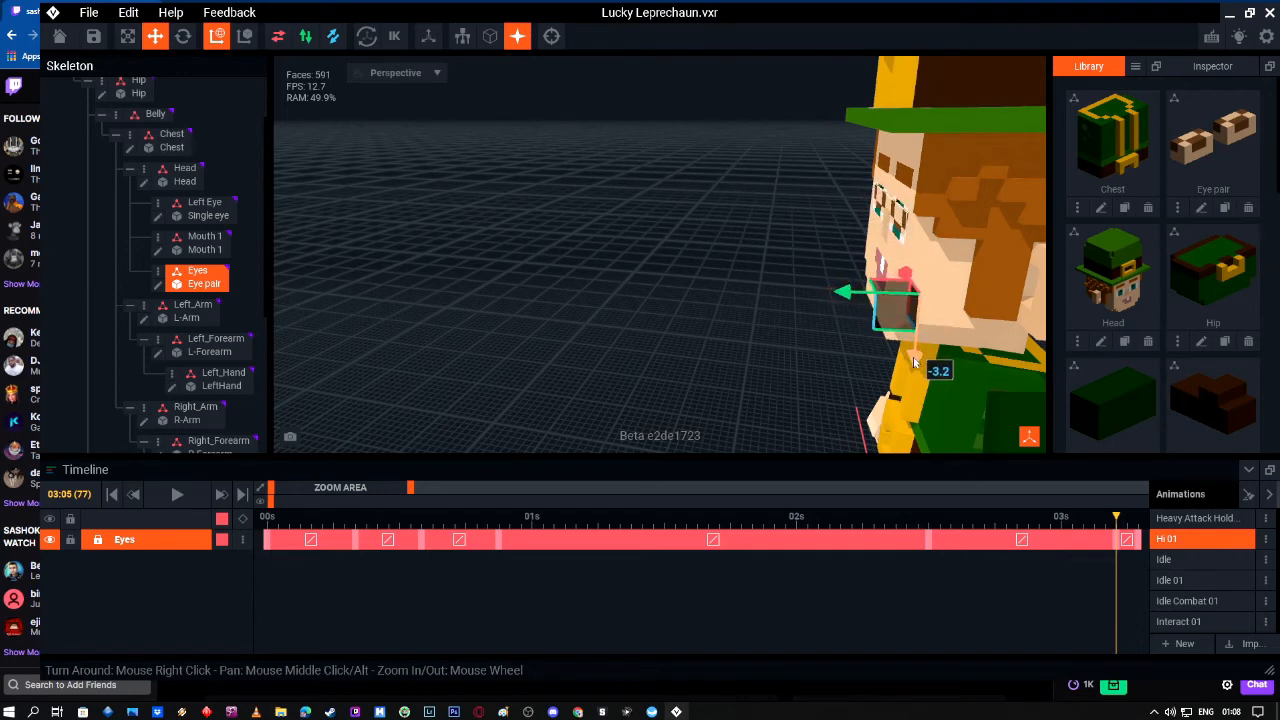
Step: Adjust the Eyes node's height at 03:05 to cover the open eyes and shift it sideways to about -1.0
right_drag(936, 271, 936, 270)
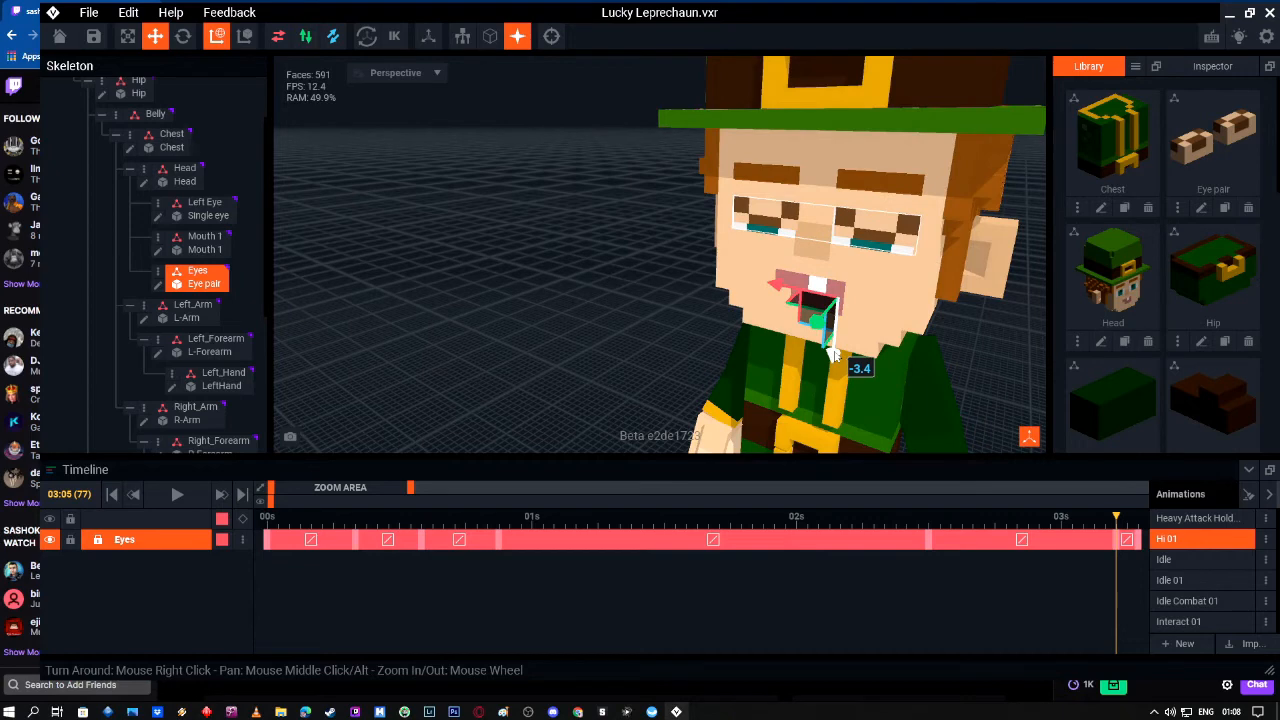
drag(836, 356, 822, 320)
right_drag(822, 320, 887, 292)
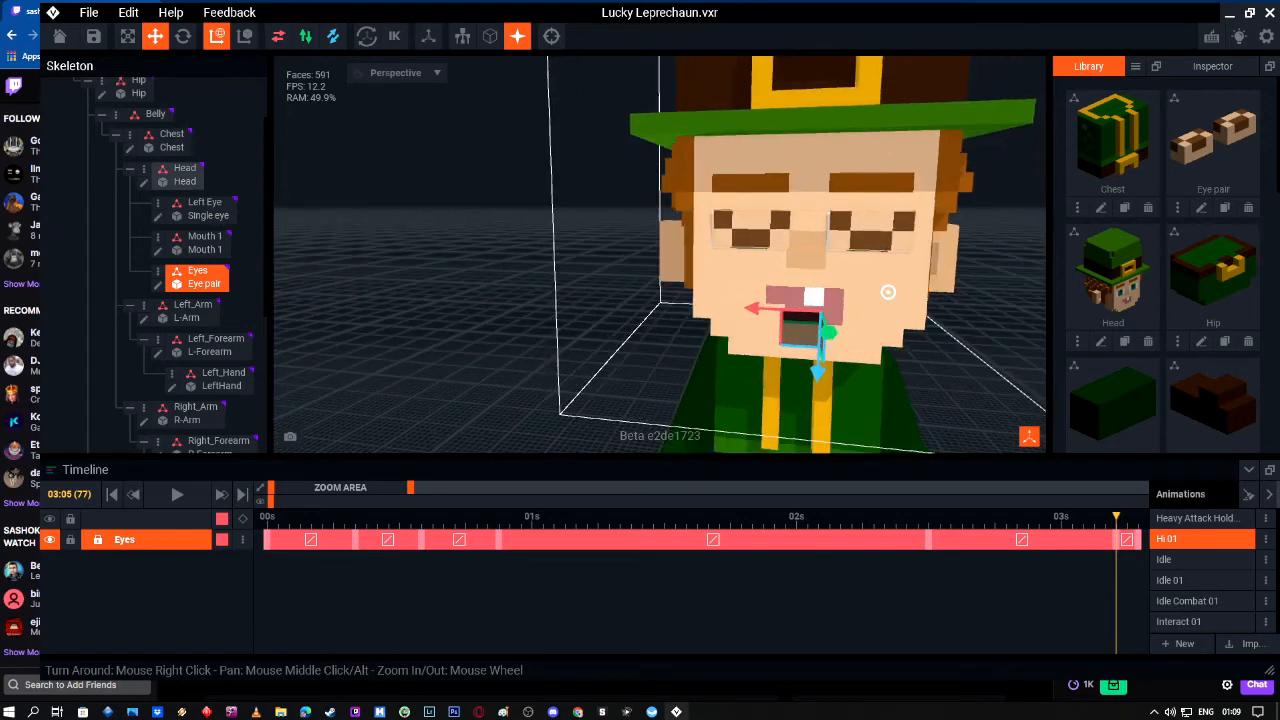
drag(760, 317, 755, 315)
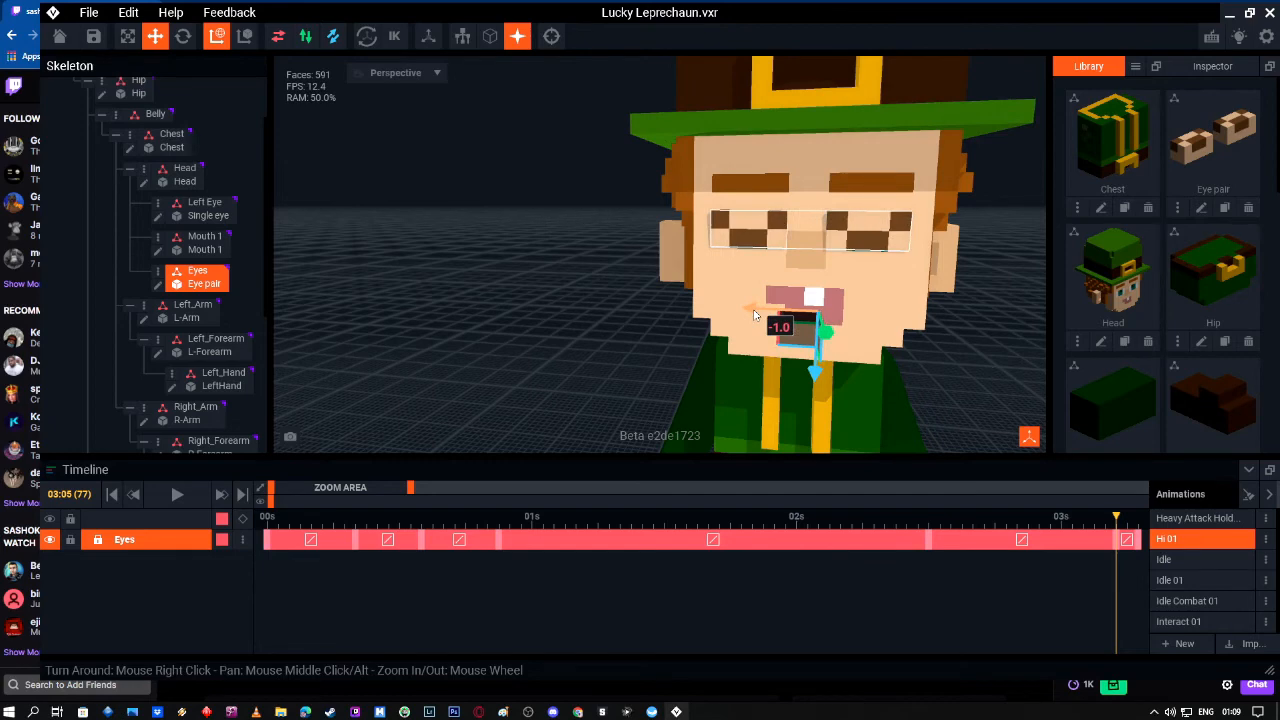
right_drag(835, 300, 850, 295)
drag(839, 309, 842, 310)
Step: Set the Eyes node's tilt to about 91.4° at 03:05 and its vertical position to about -3.2
right_drag(846, 304, 884, 276)
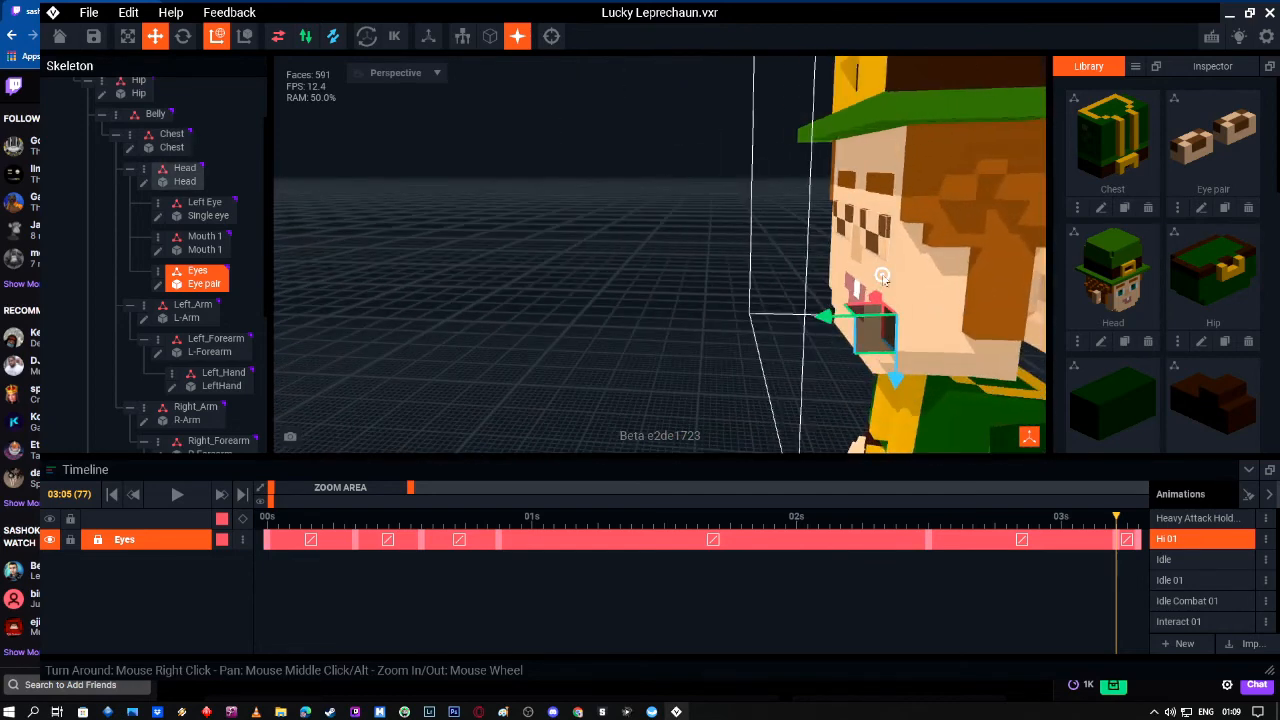
click(183, 36)
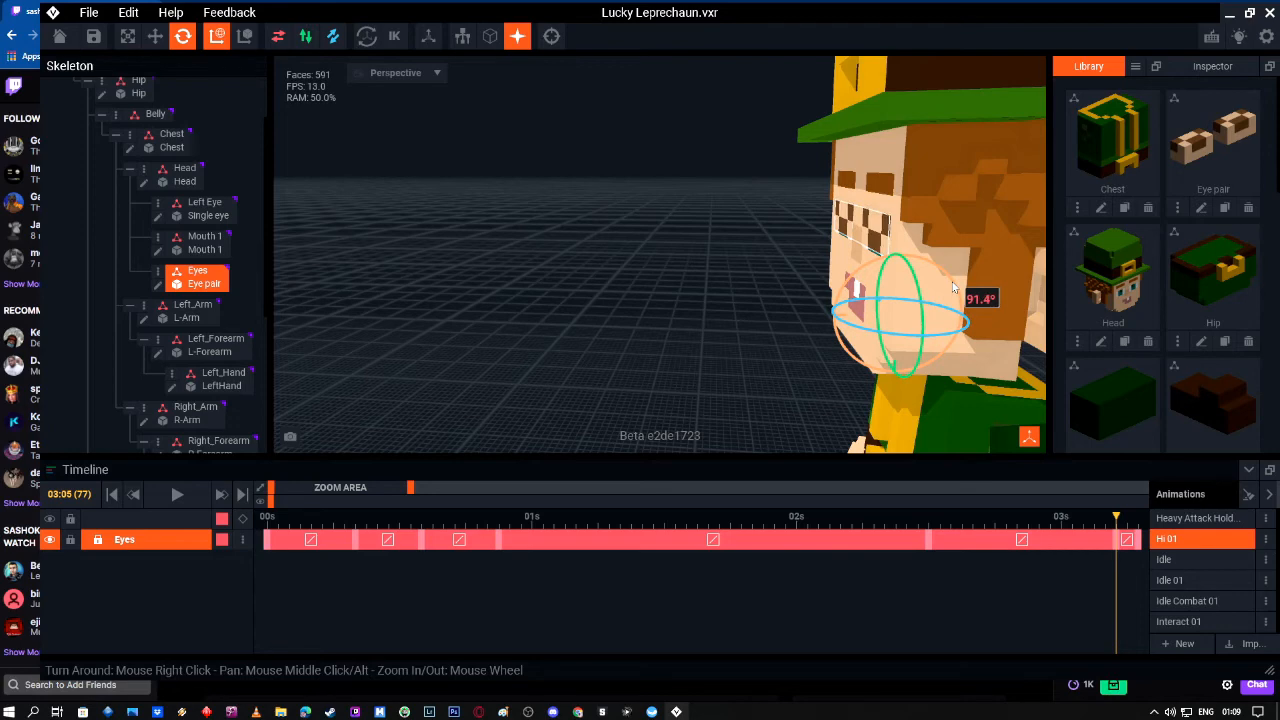
click(155, 36)
drag(893, 372, 897, 383)
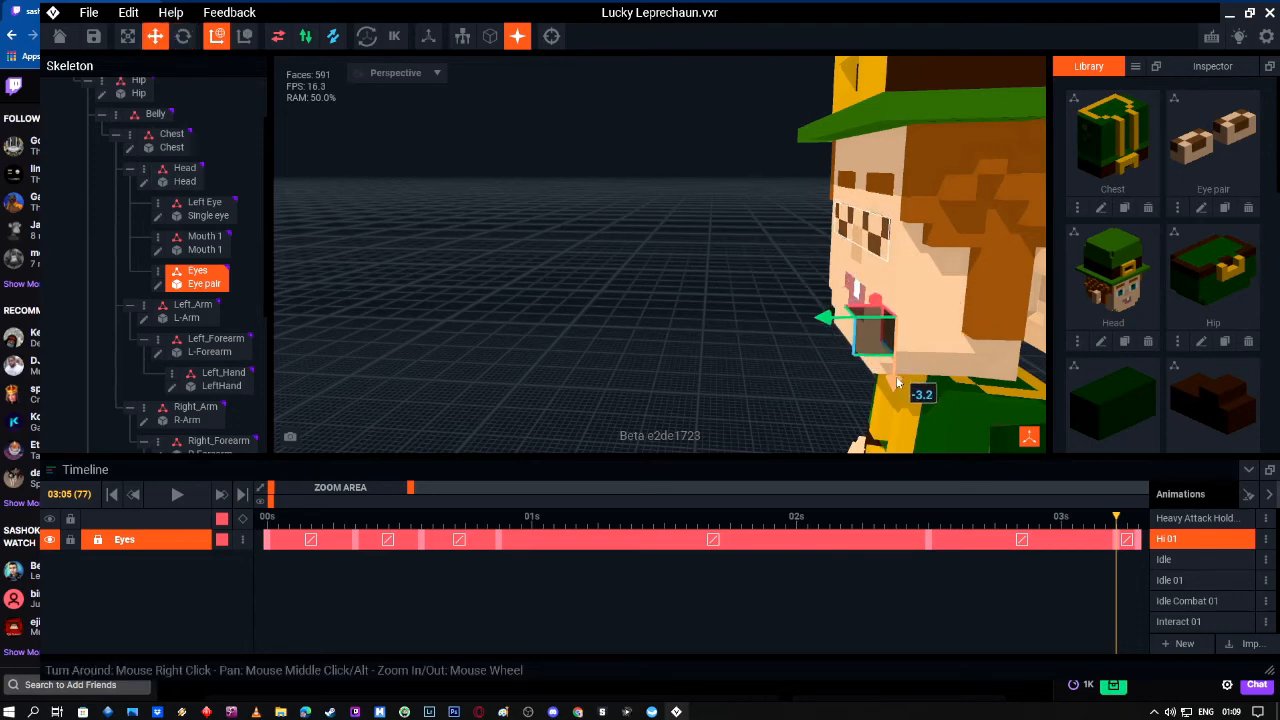
Step: Check the face at the end of Hi 01, then play the animation from 00:00 to review the blinks
right_drag(923, 309, 1022, 312)
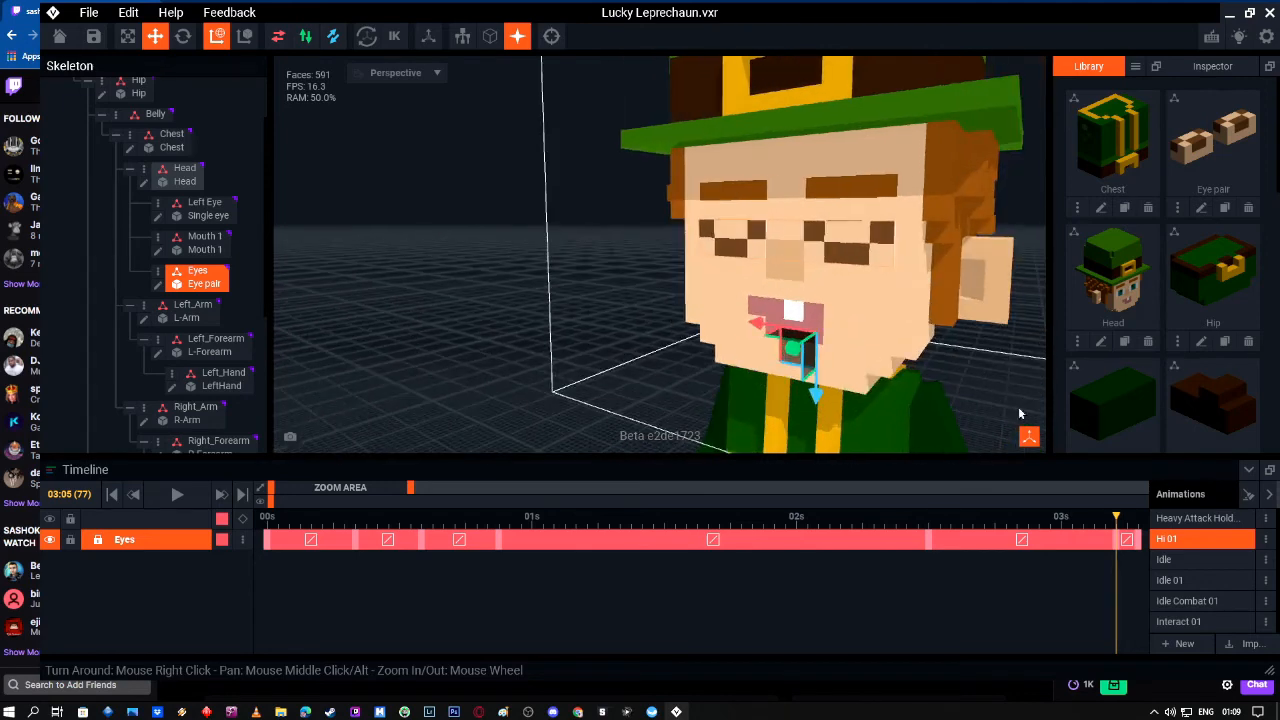
click(1141, 518)
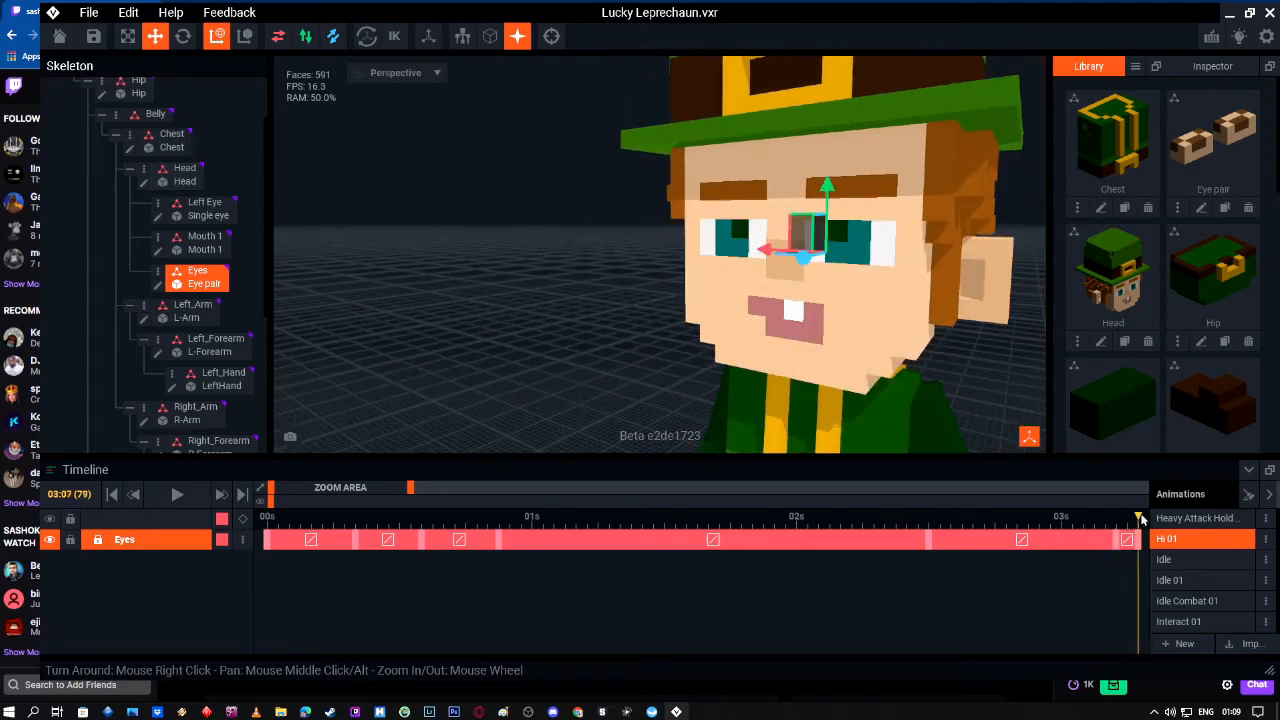
click(268, 548)
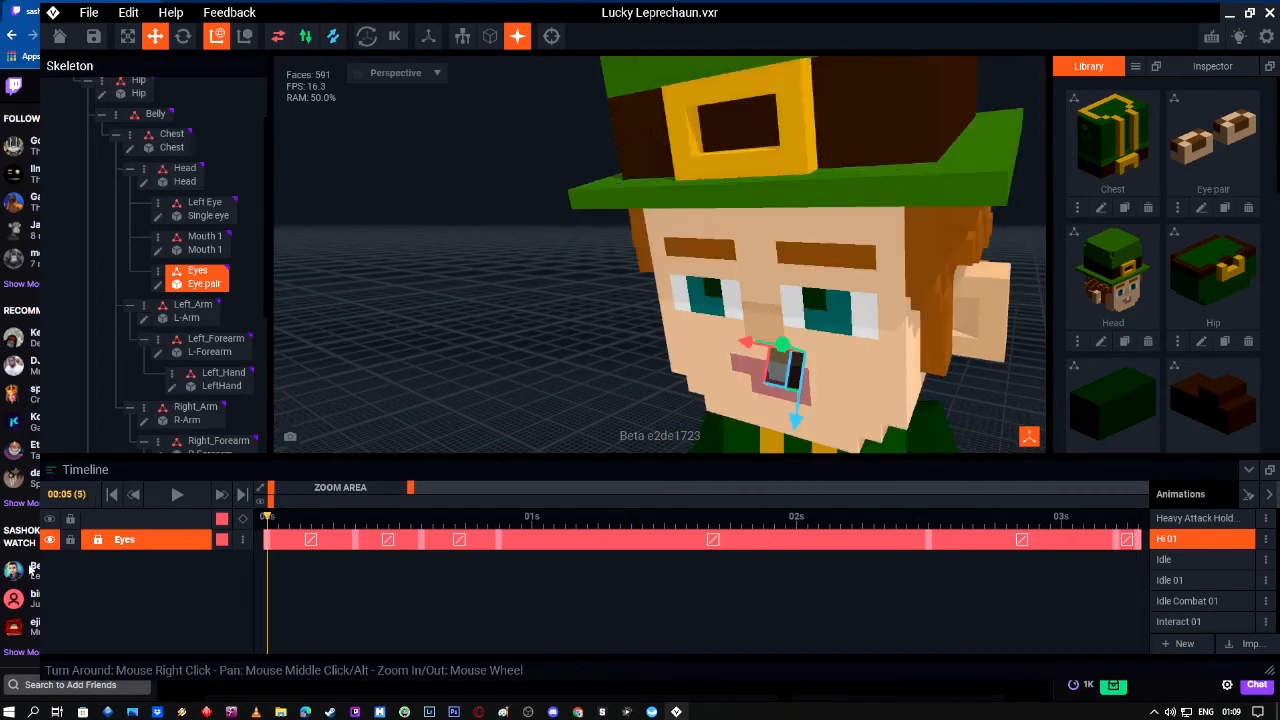
scroll(701, 362, down, 5)
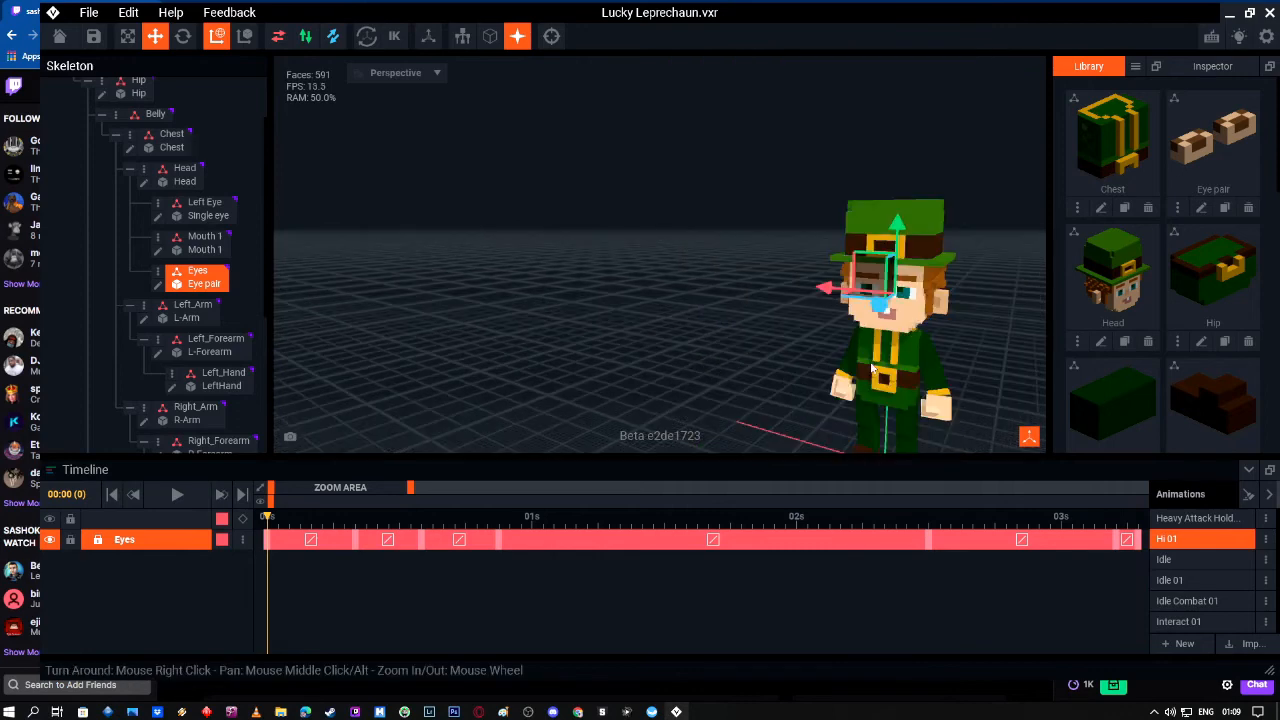
click(729, 306)
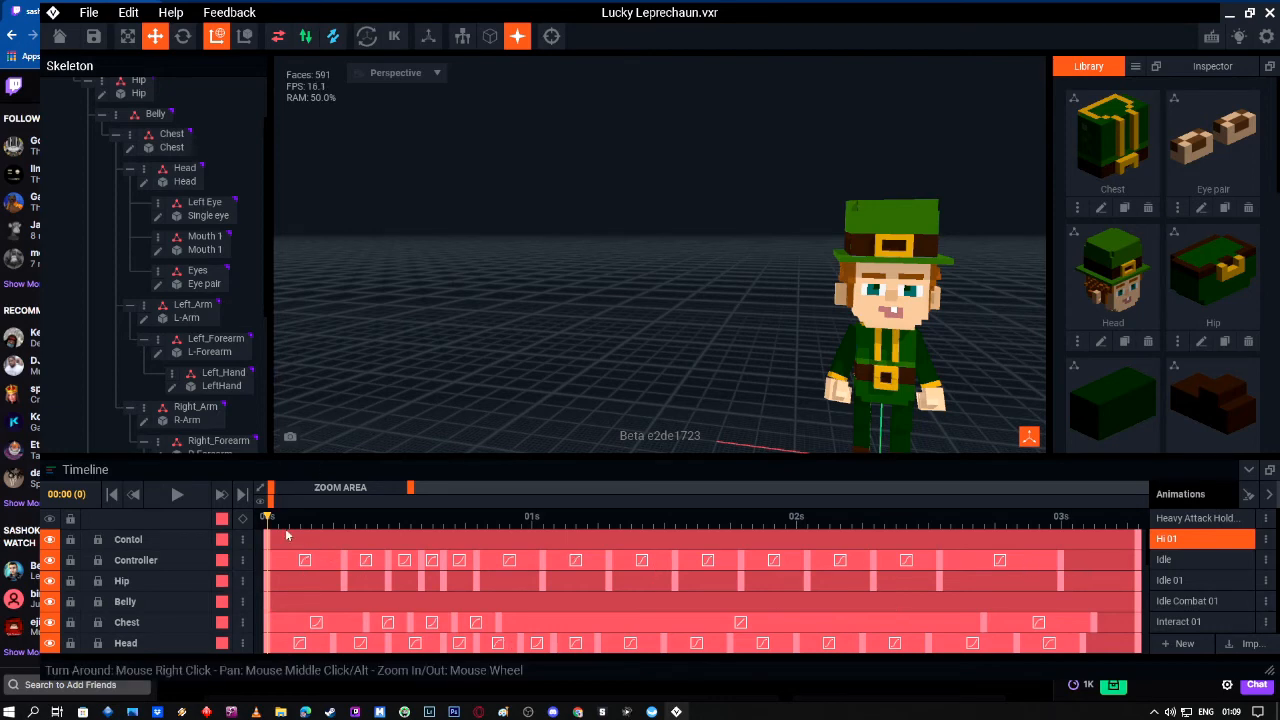
key(space)
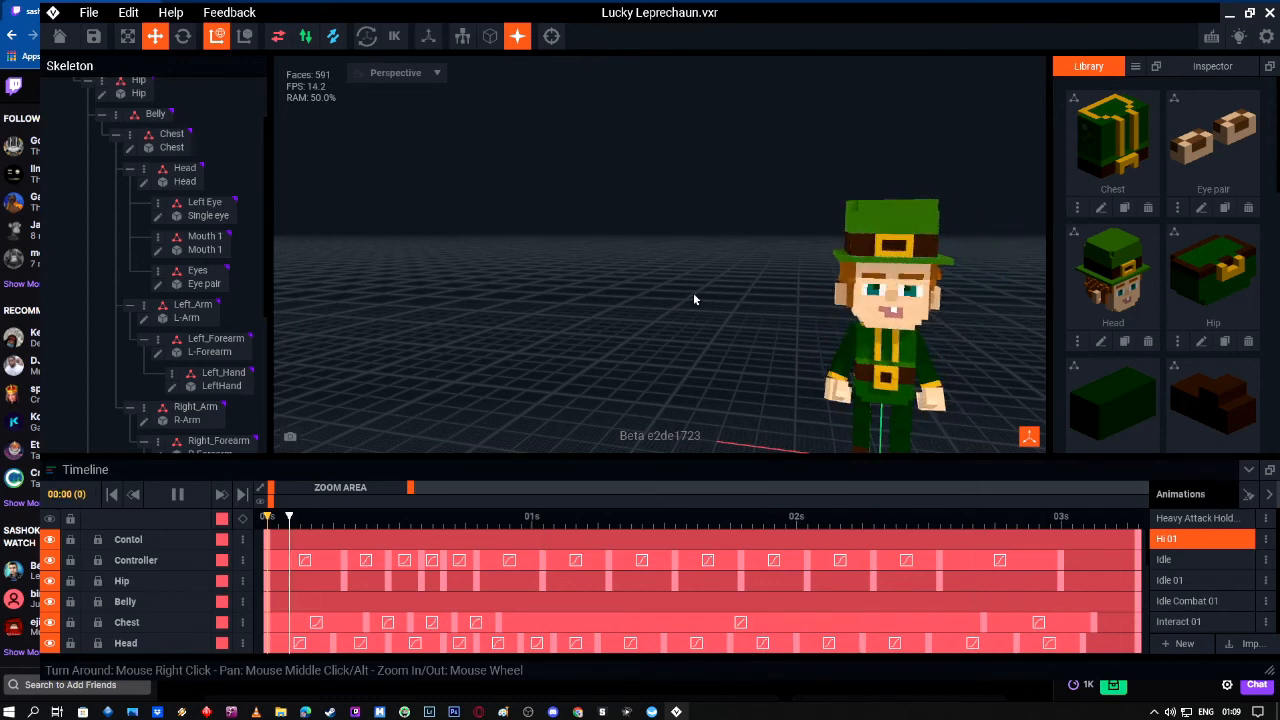
key(space)
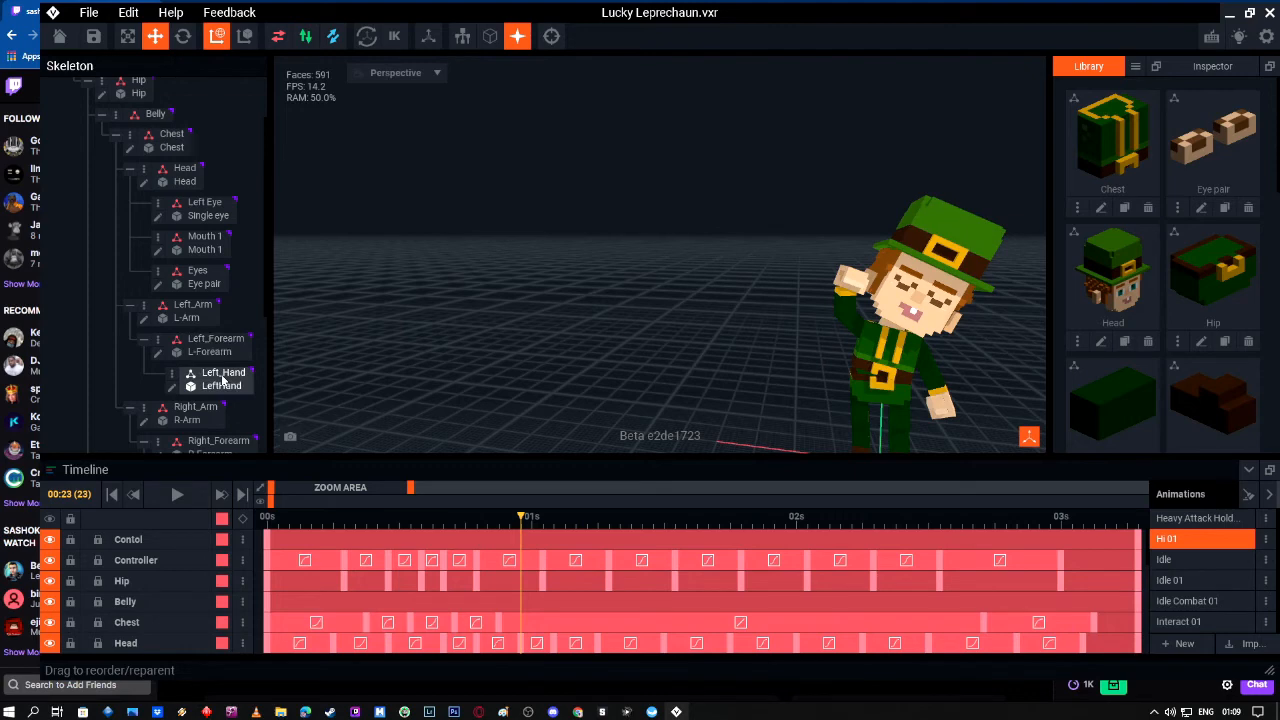
Step: Keyframe the Eyes node at 01:07 in Hi 01, pushing it back into the head to about 5.0
drag(521, 516, 609, 520)
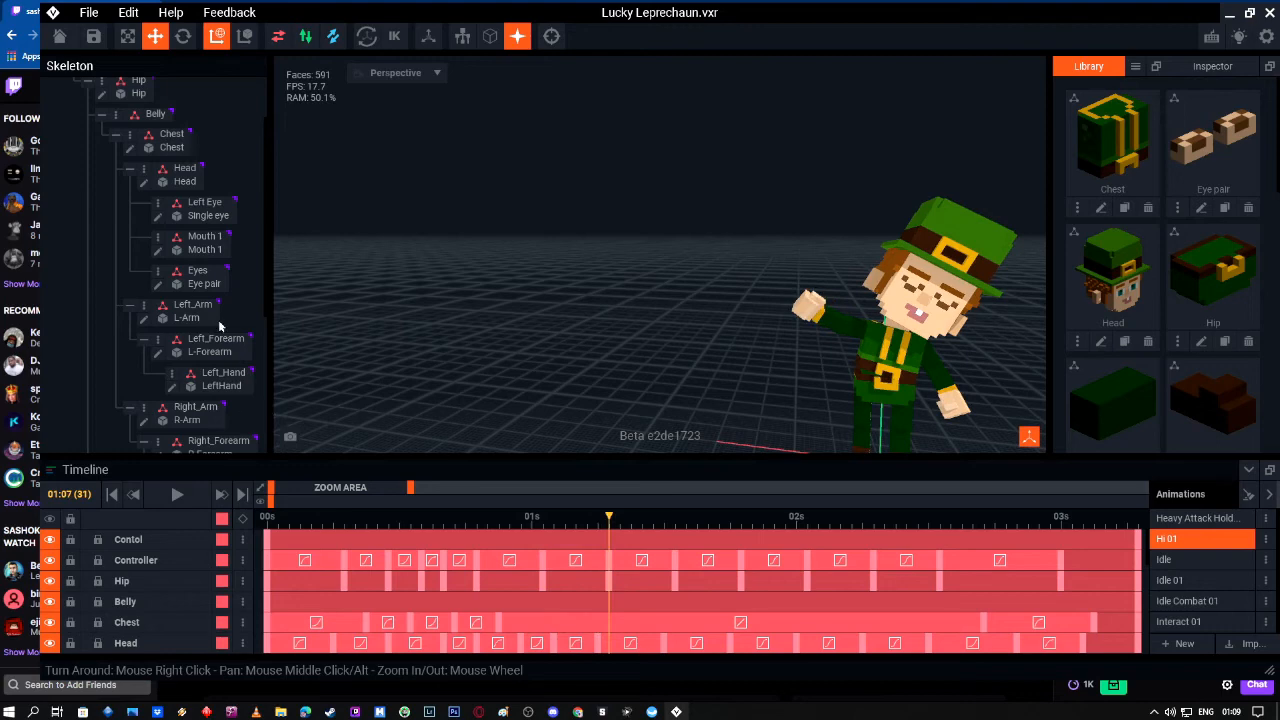
click(210, 278)
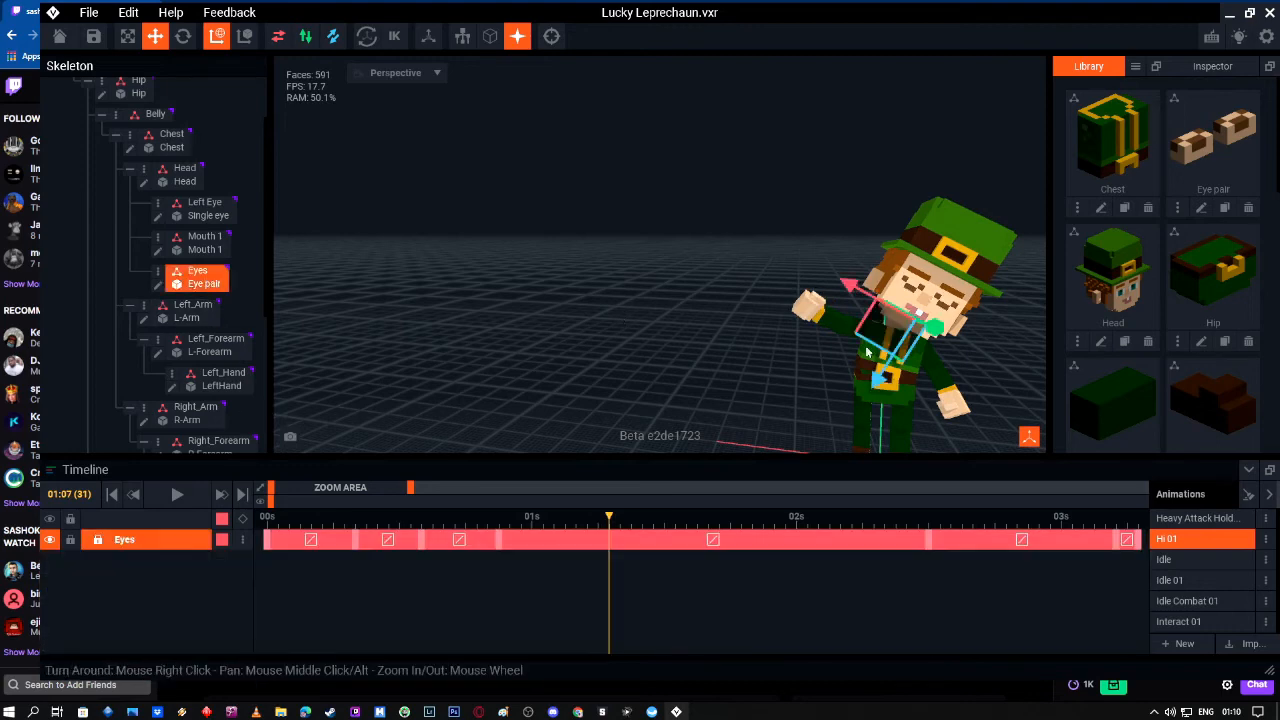
right_drag(917, 353, 890, 340)
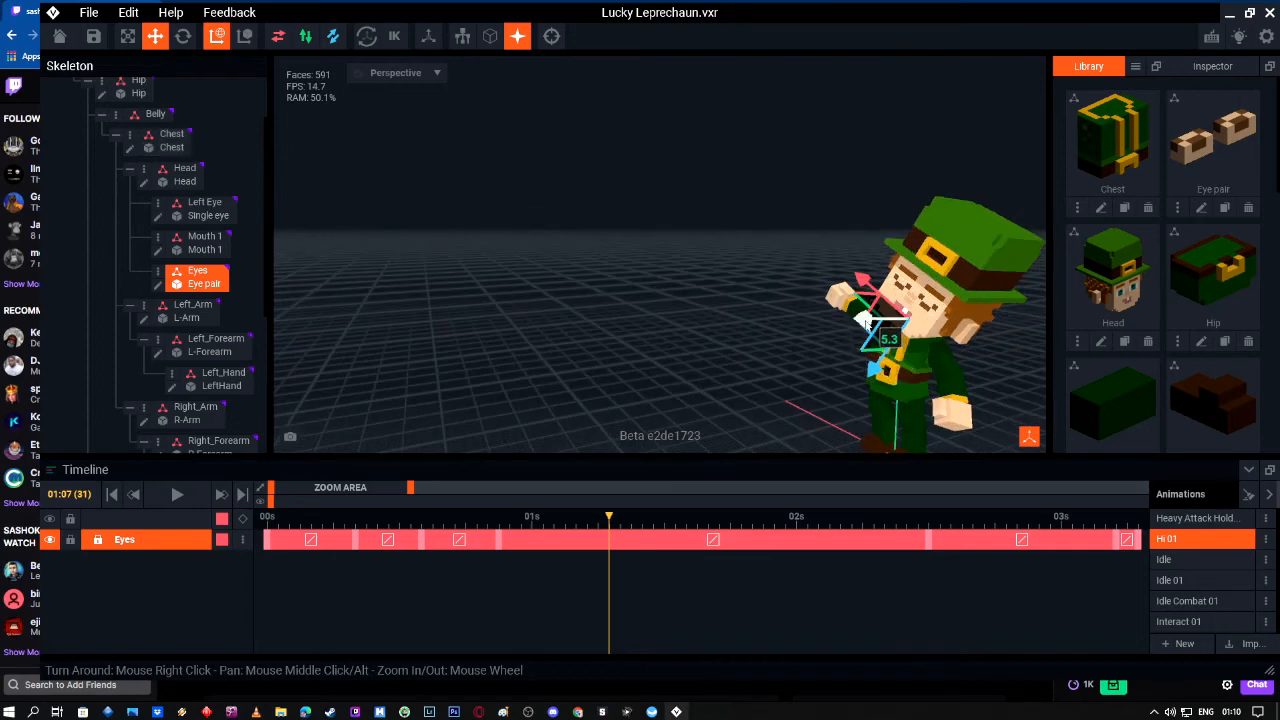
drag(866, 322, 866, 323)
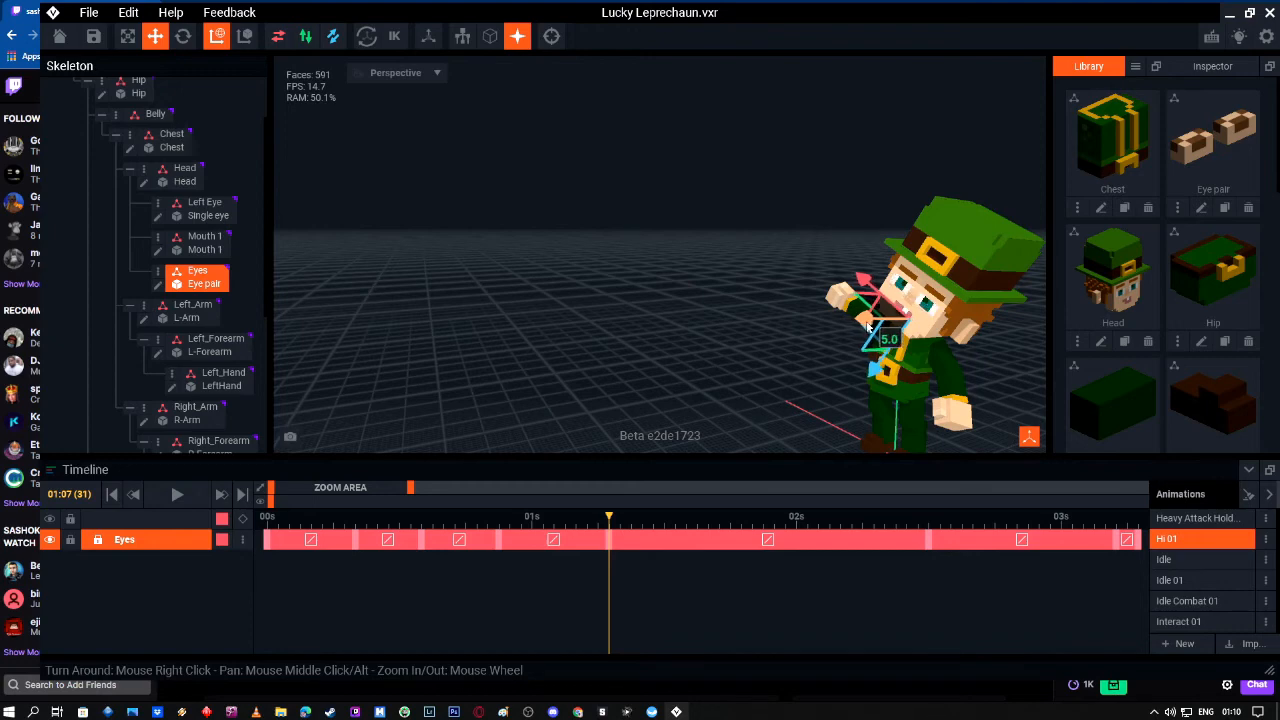
Step: Play Hi 01 with nothing selected and scrub back from 02:21 to review the eye movement
key(space)
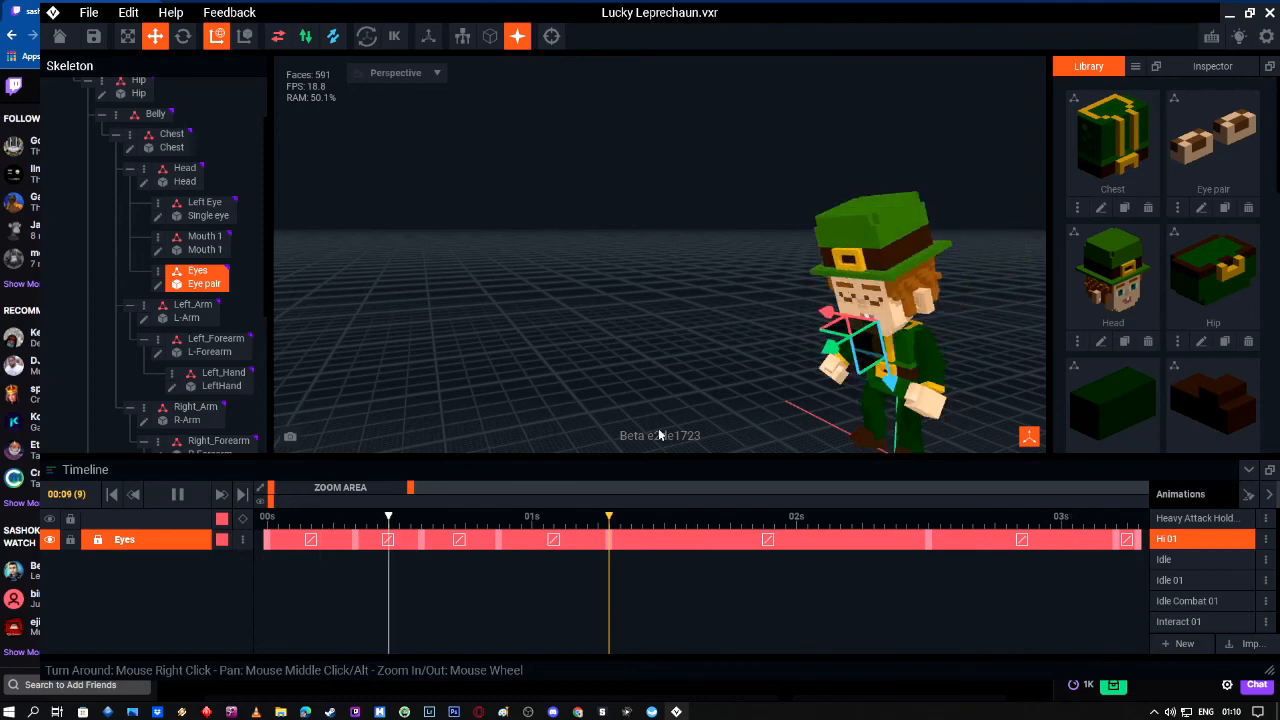
click(780, 328)
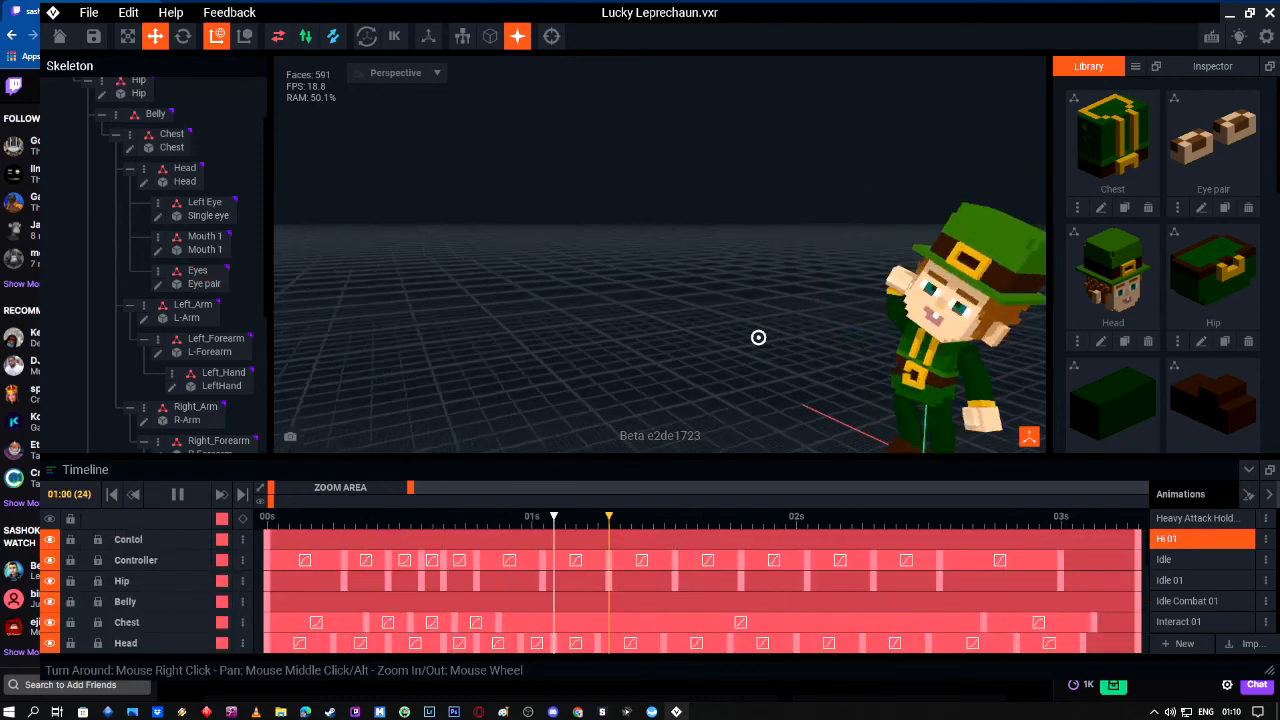
key(space)
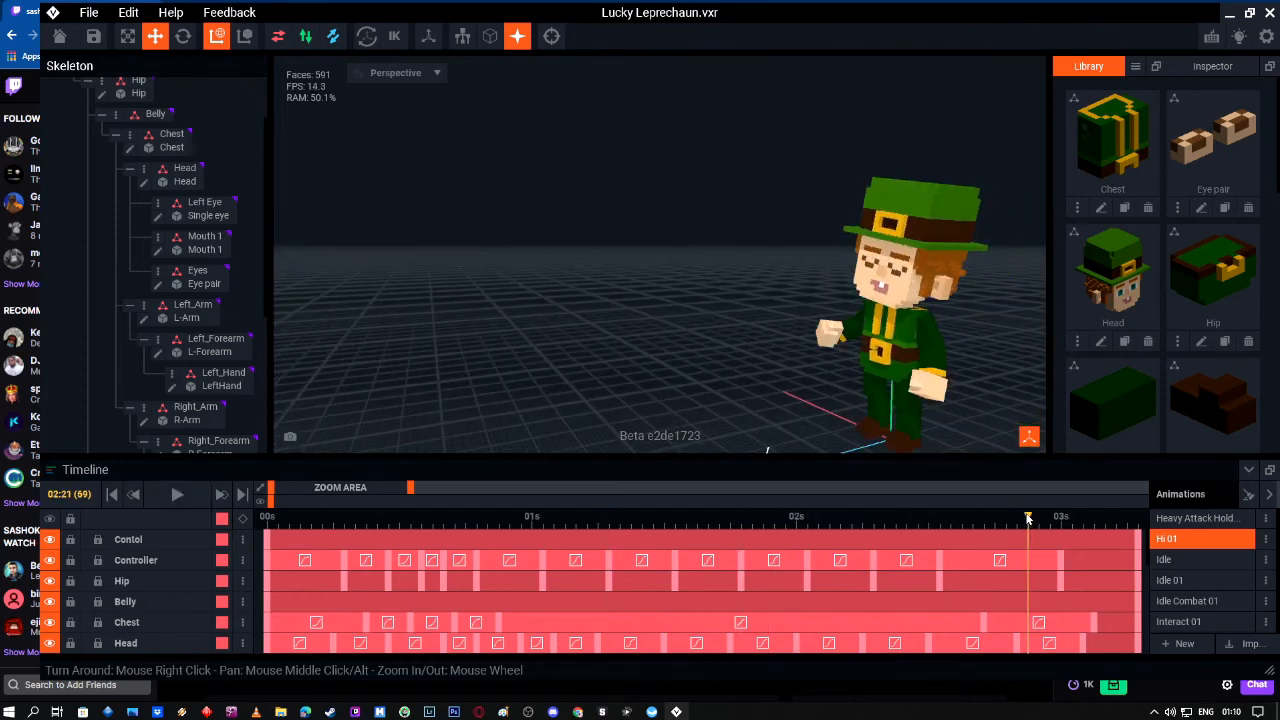
drag(1013, 520, 840, 520)
click(786, 540)
click(806, 540)
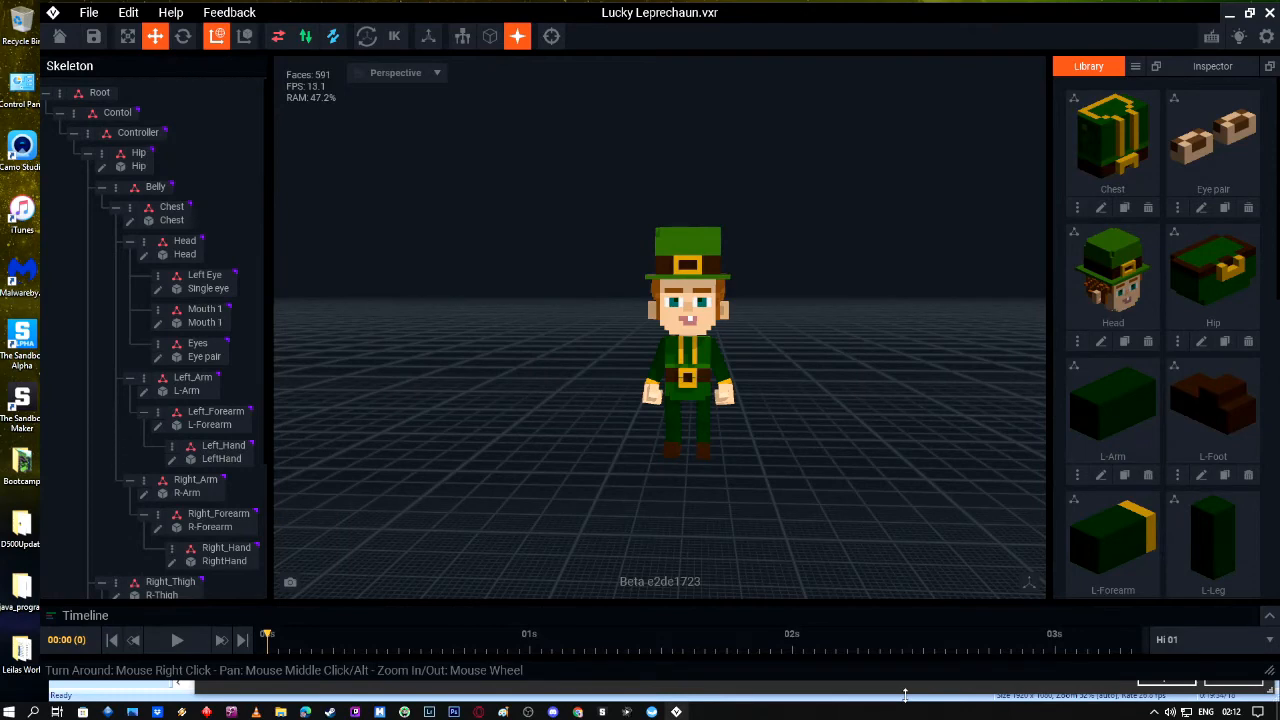
Step: Play Hi 01 again in a closer view and examine the face from a turned angle
key(space)
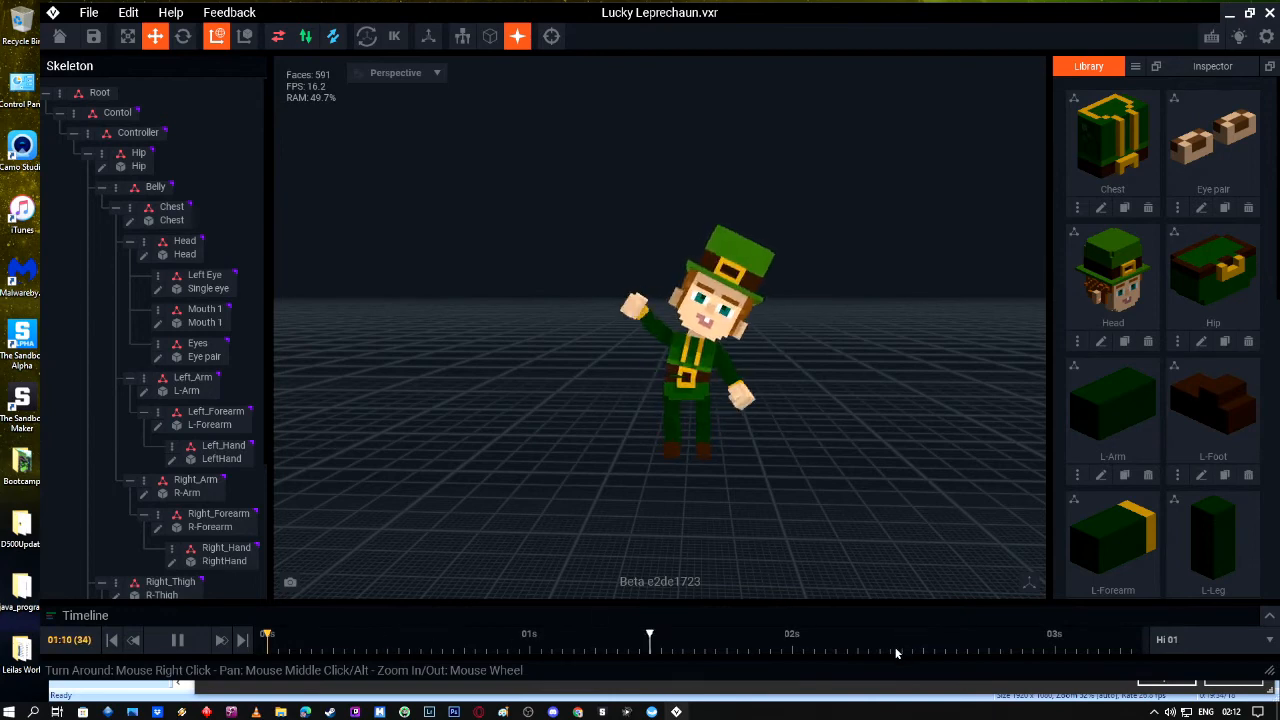
scroll(712, 386, up, 3)
right_drag(712, 386, 711, 340)
click(711, 380)
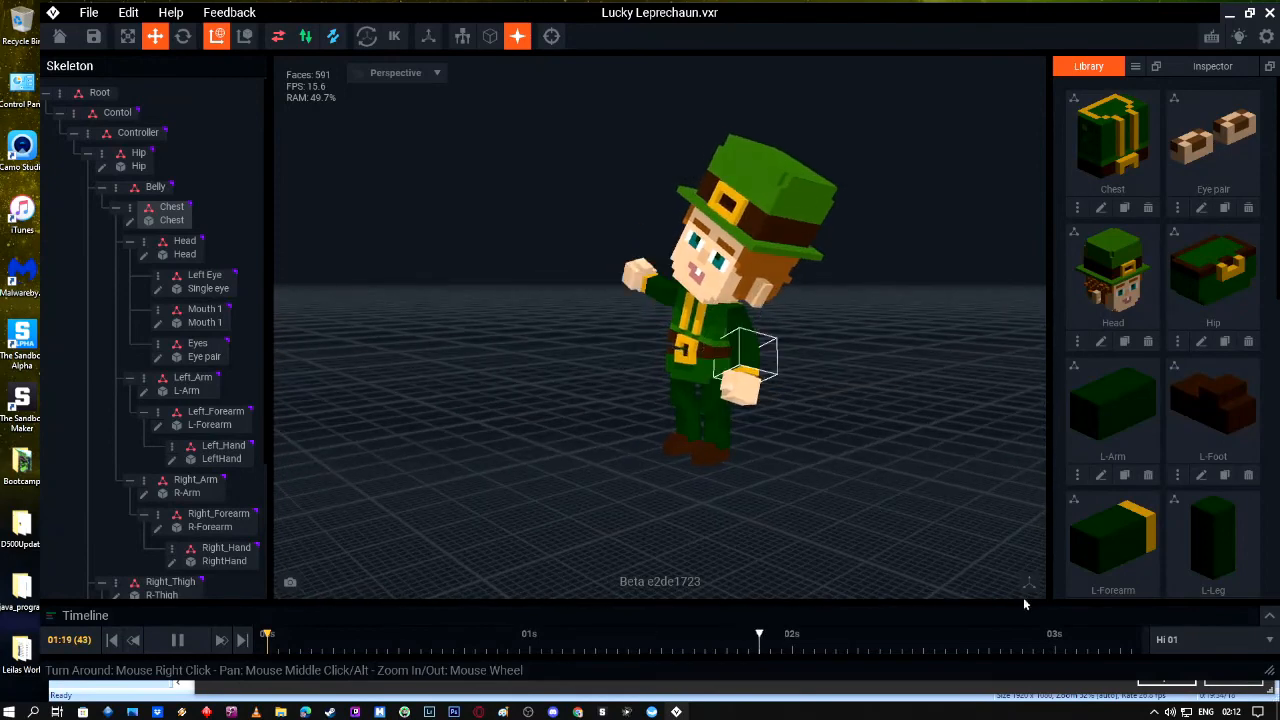
key(space)
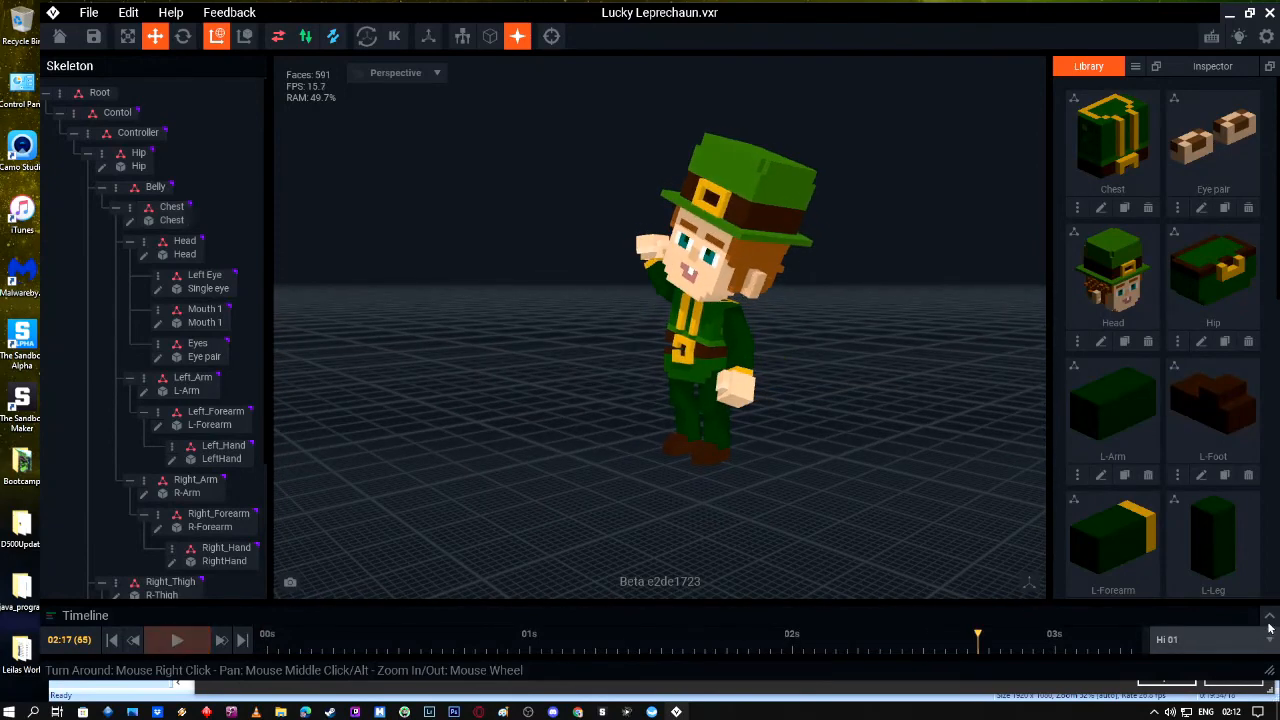
Step: Open the Attack 03 animation and inspect the face parts behind the leprechaun's head
click(1231, 616)
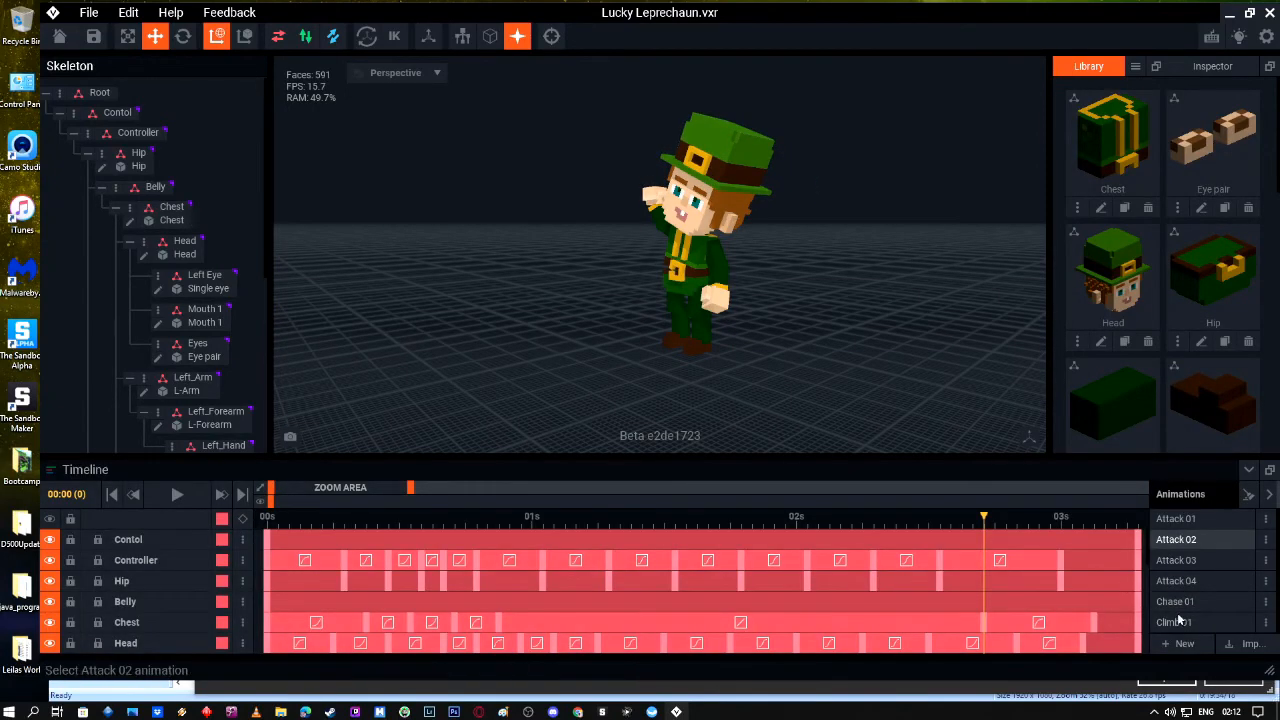
click(1181, 560)
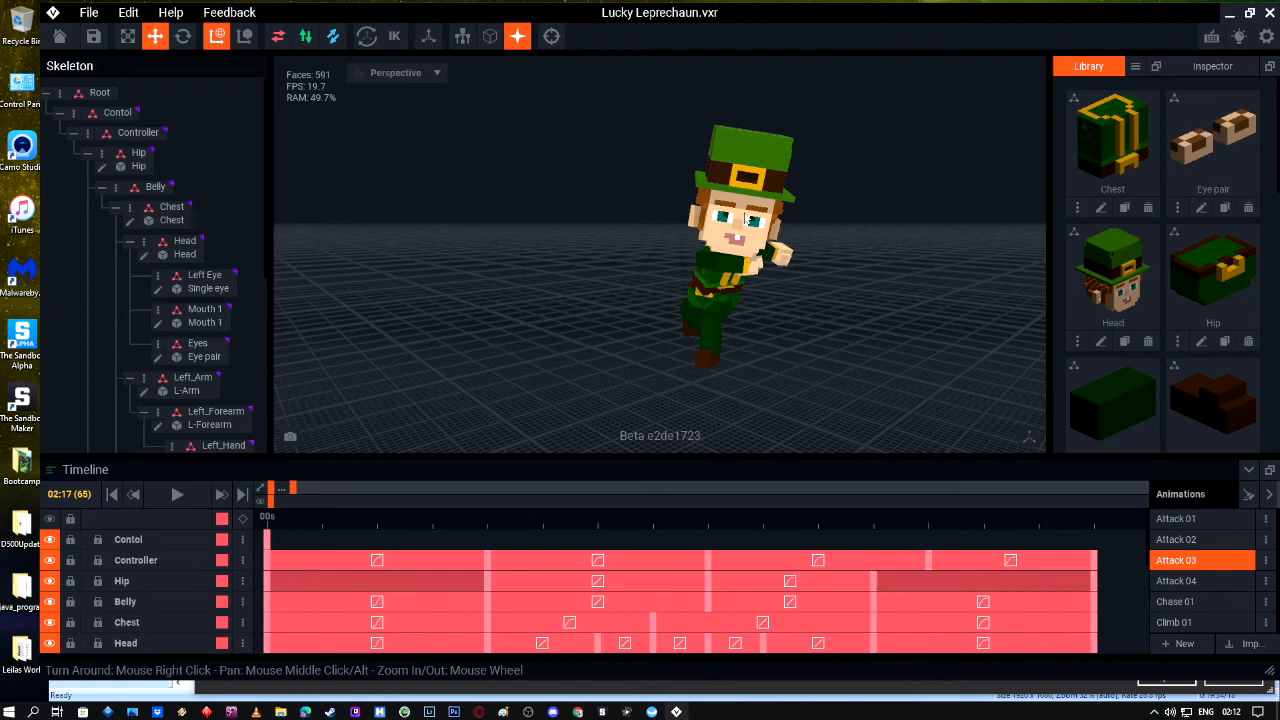
mouse_move(732, 228)
right_down()
mouse_move(610, 232)
mouse_move(729, 220)
right_up()
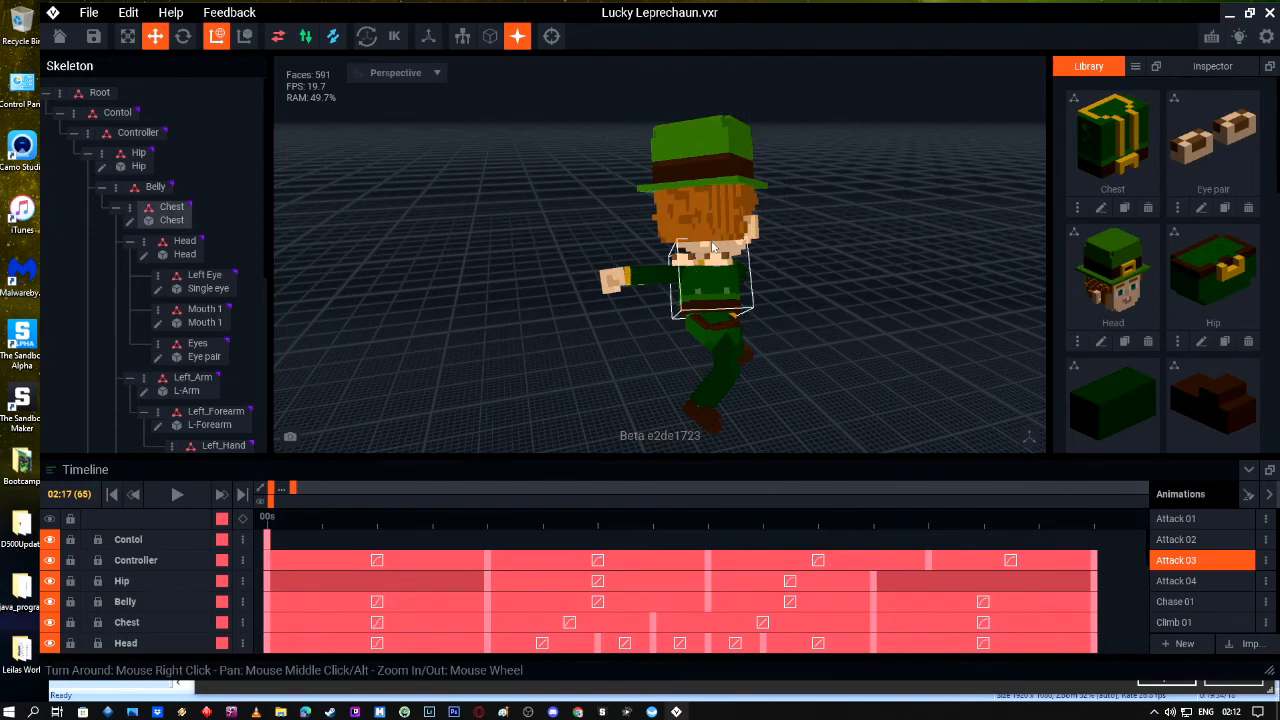
right_drag(729, 222, 711, 243)
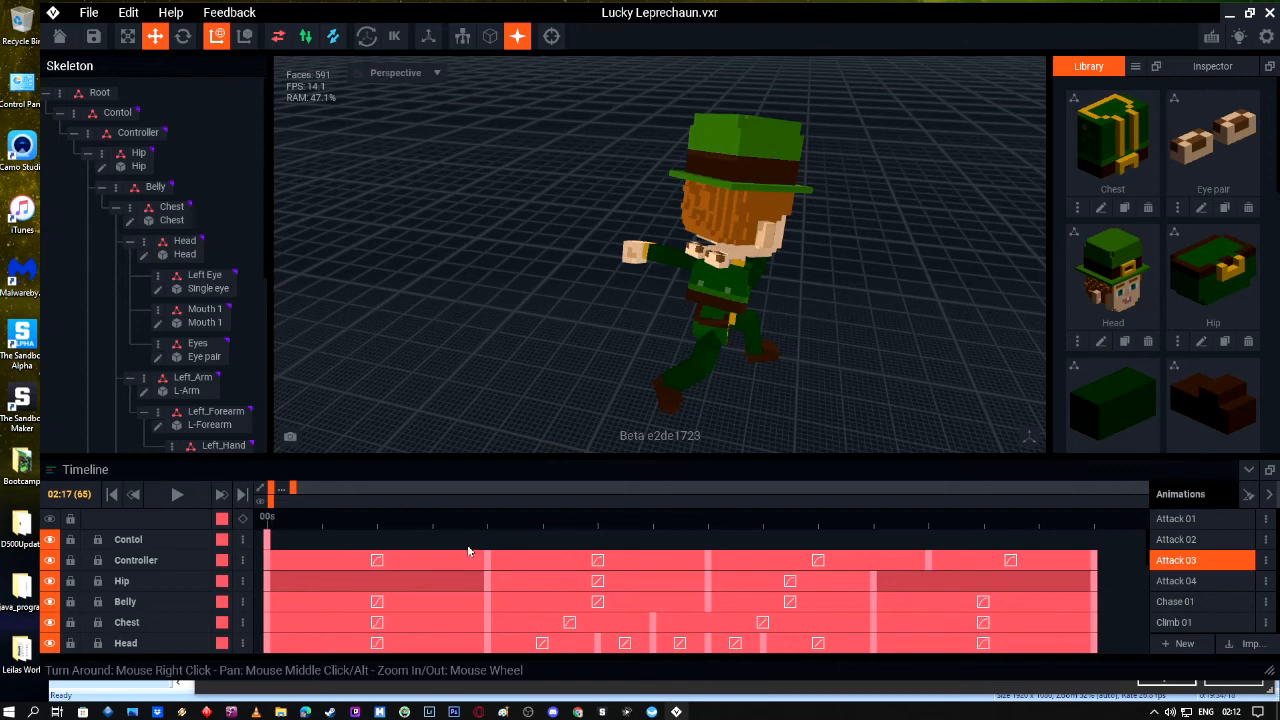
scroll(468, 551, down, 2)
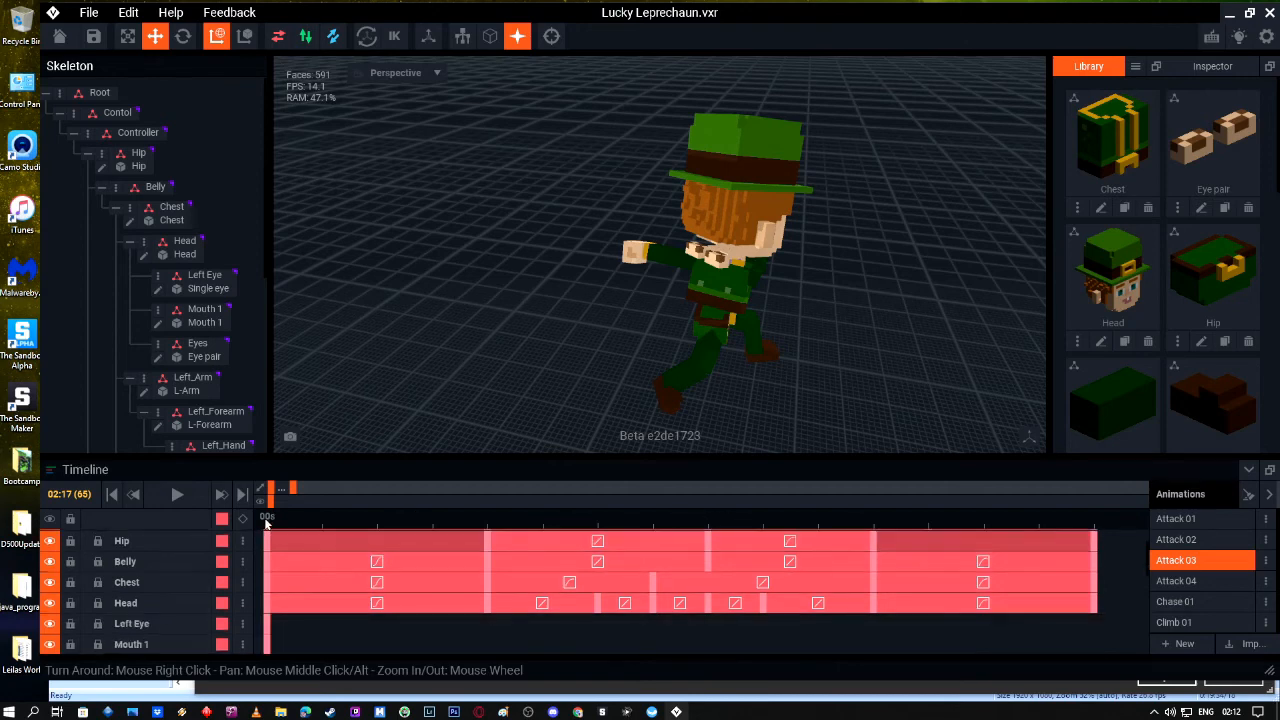
Step: Shift the Eyes node in Attack 03 to about 6.5 in depth and raise it to about 5.6, into the head
click(712, 256)
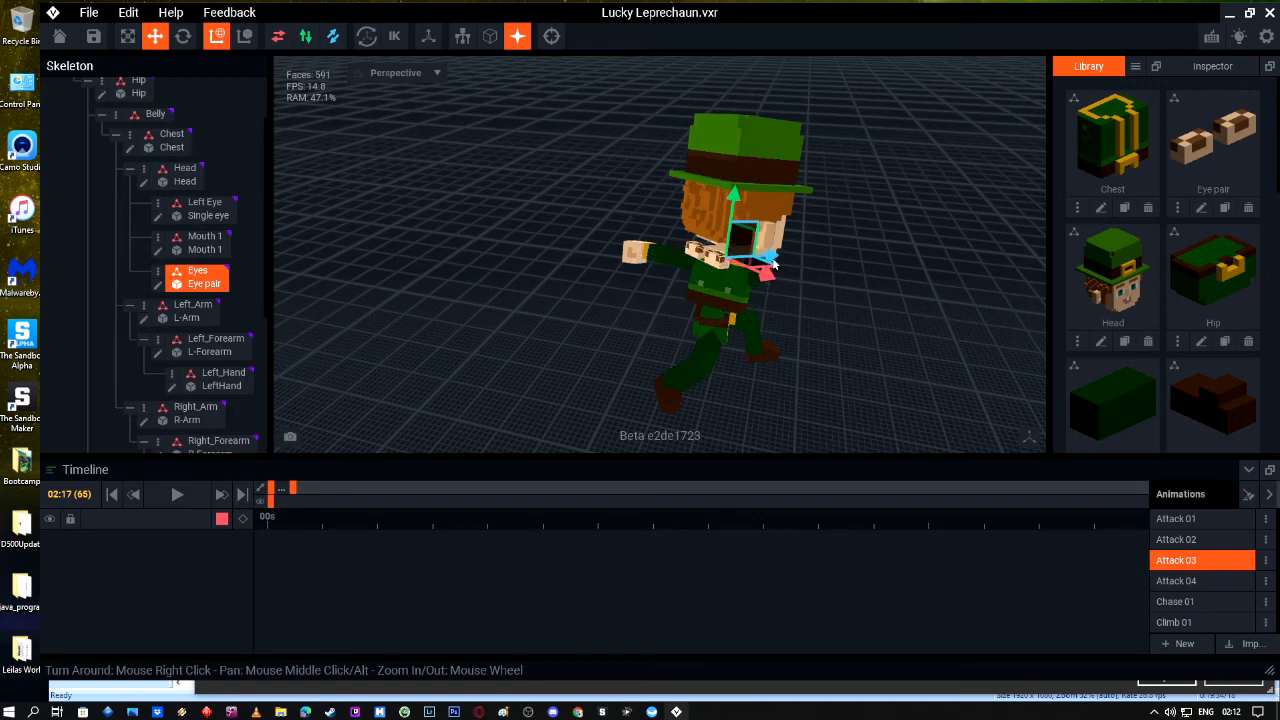
drag(796, 257, 797, 256)
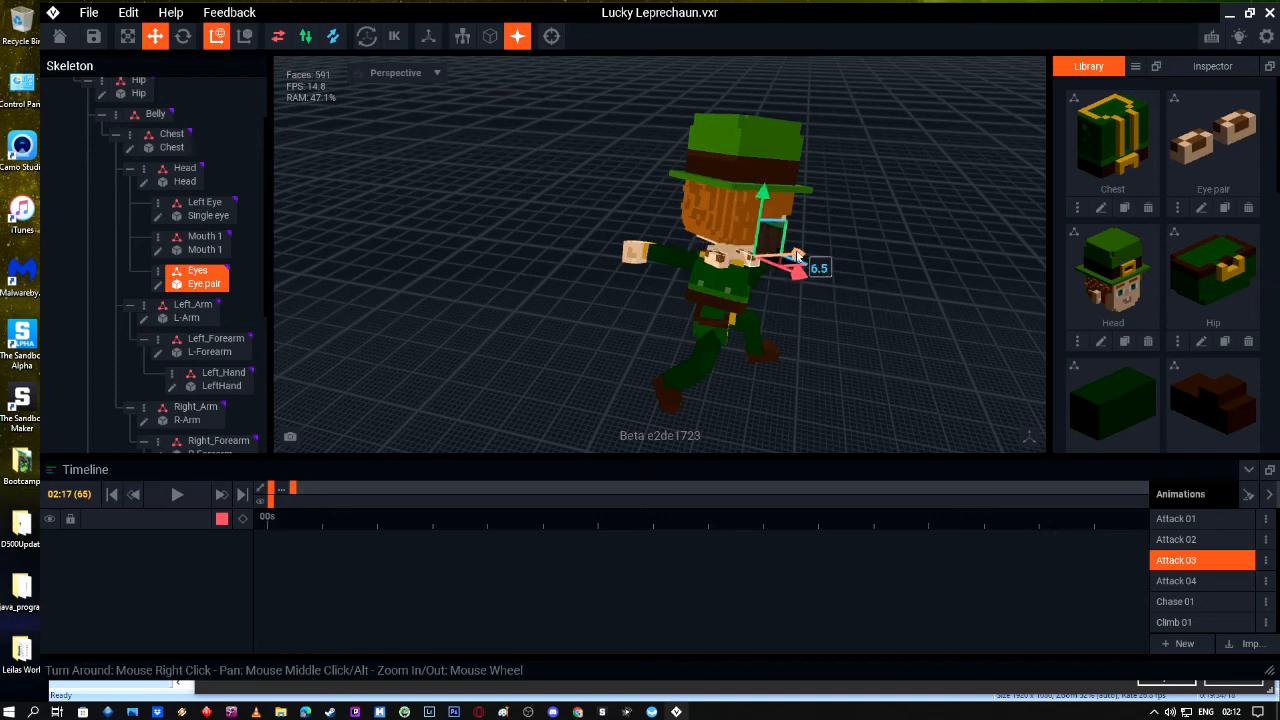
drag(763, 205, 765, 168)
click(718, 256)
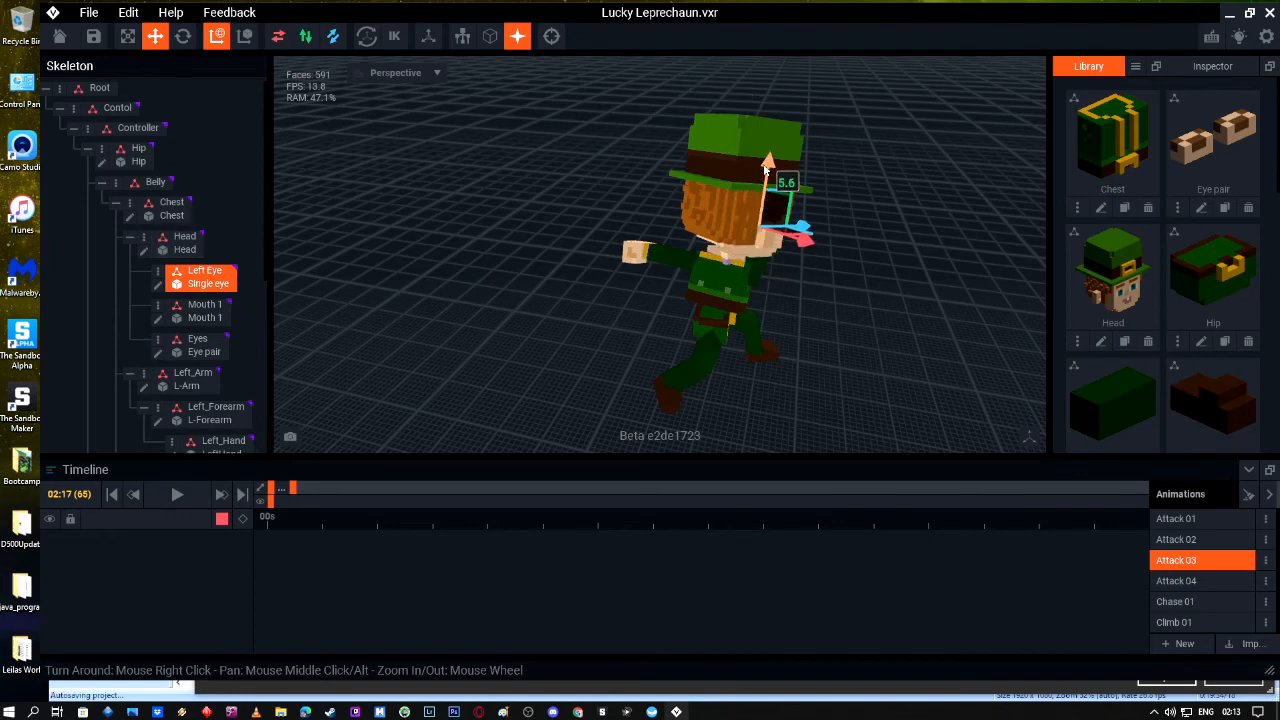
right_drag(718, 232, 718, 232)
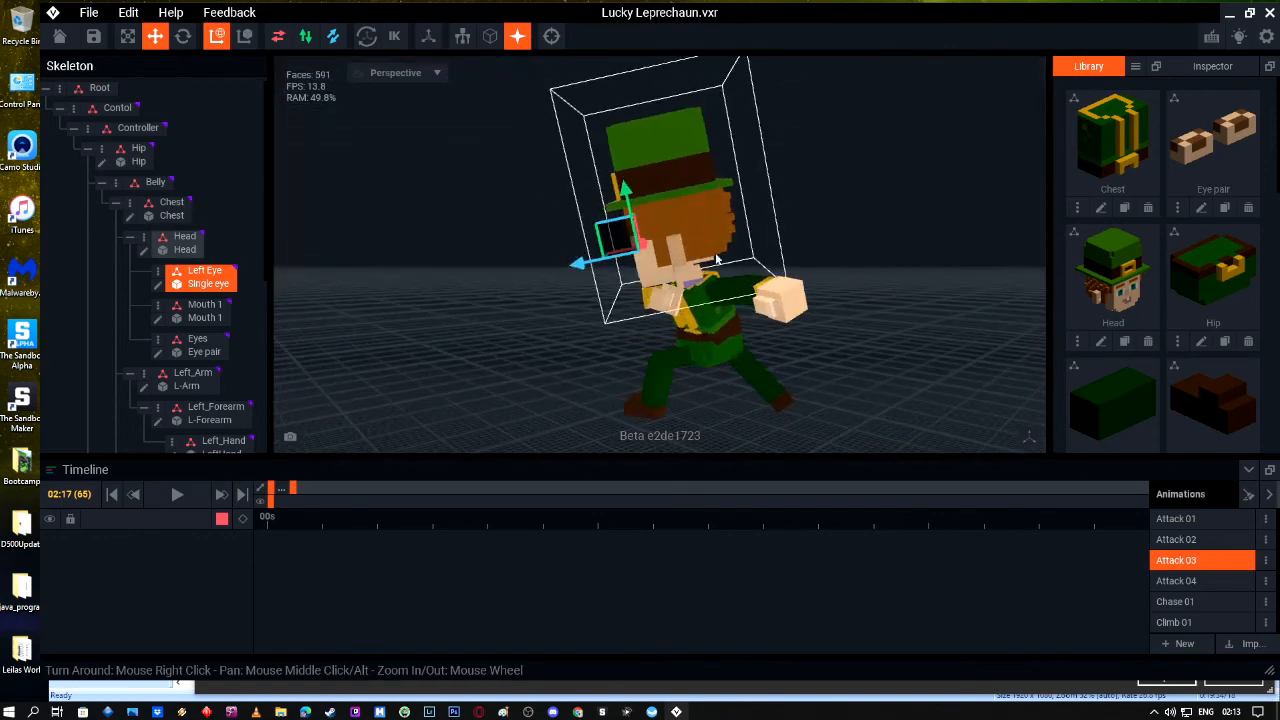
Step: Raise the Mouth 1 node to about 1.6 in Attack 03 and play the animation to check the head
click(694, 283)
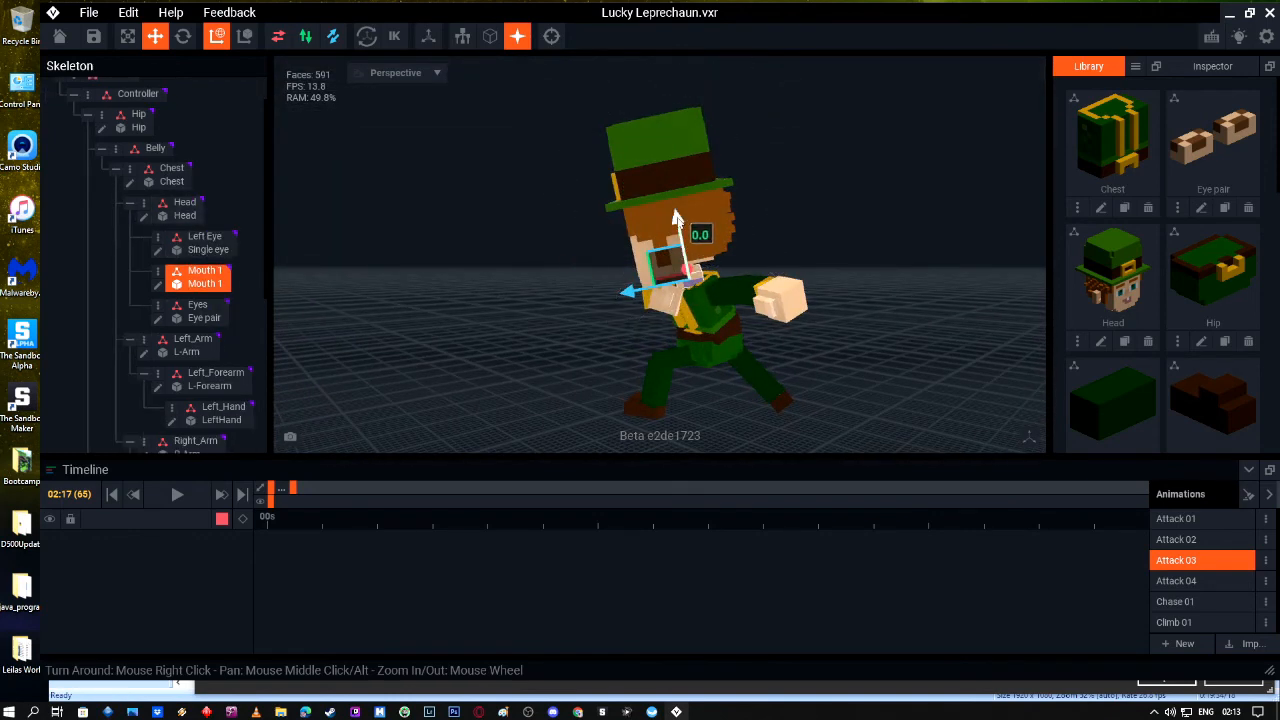
drag(676, 212, 673, 190)
right_drag(680, 237, 680, 237)
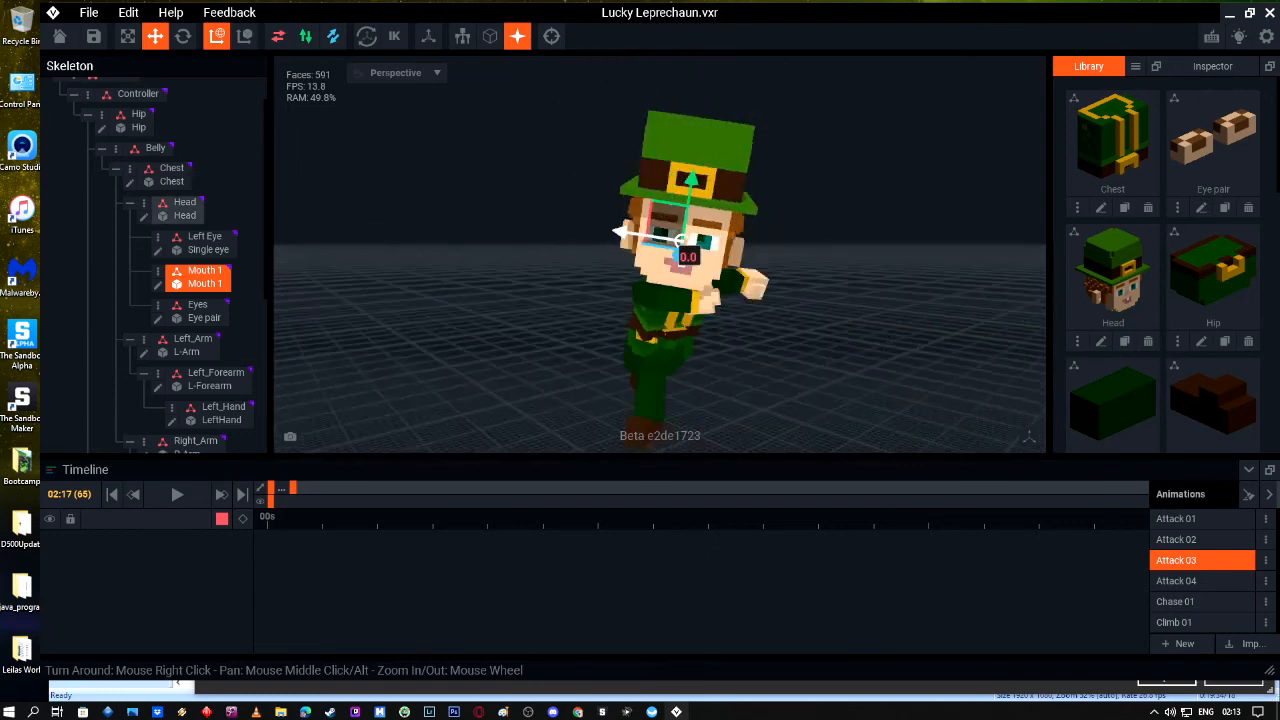
key(space)
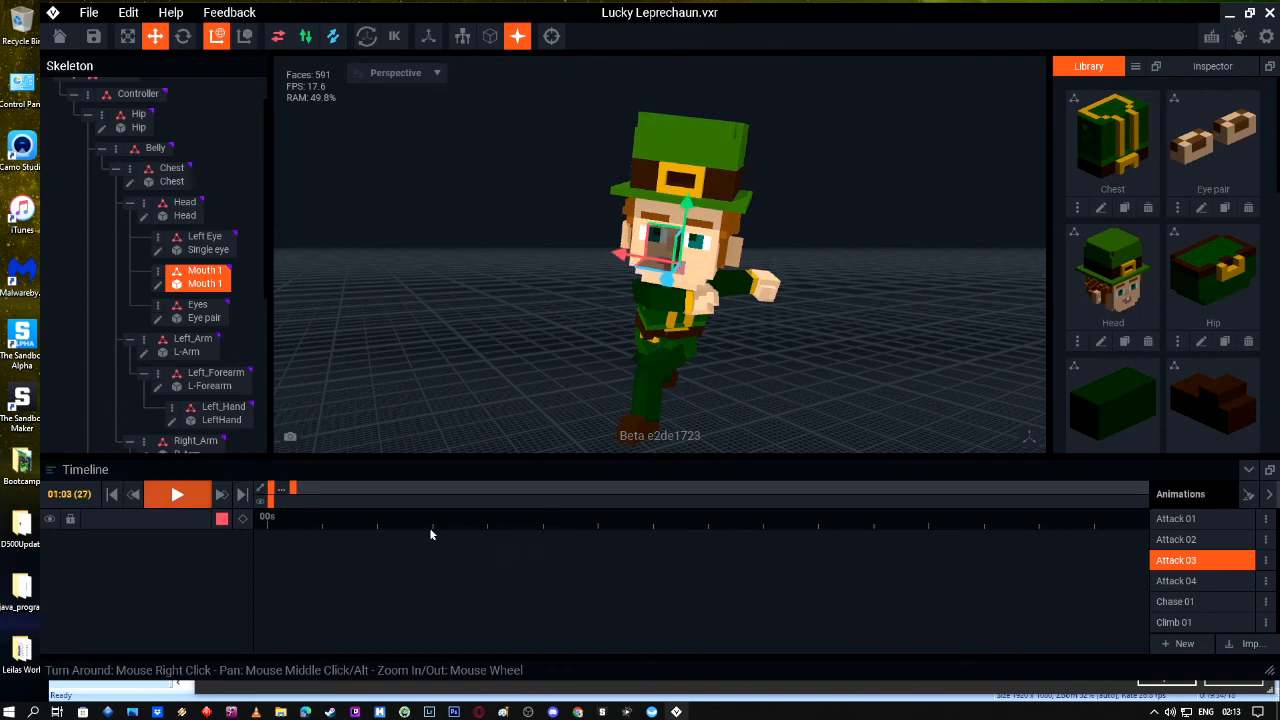
key(space)
right_drag(630, 268, 682, 243)
key(space)
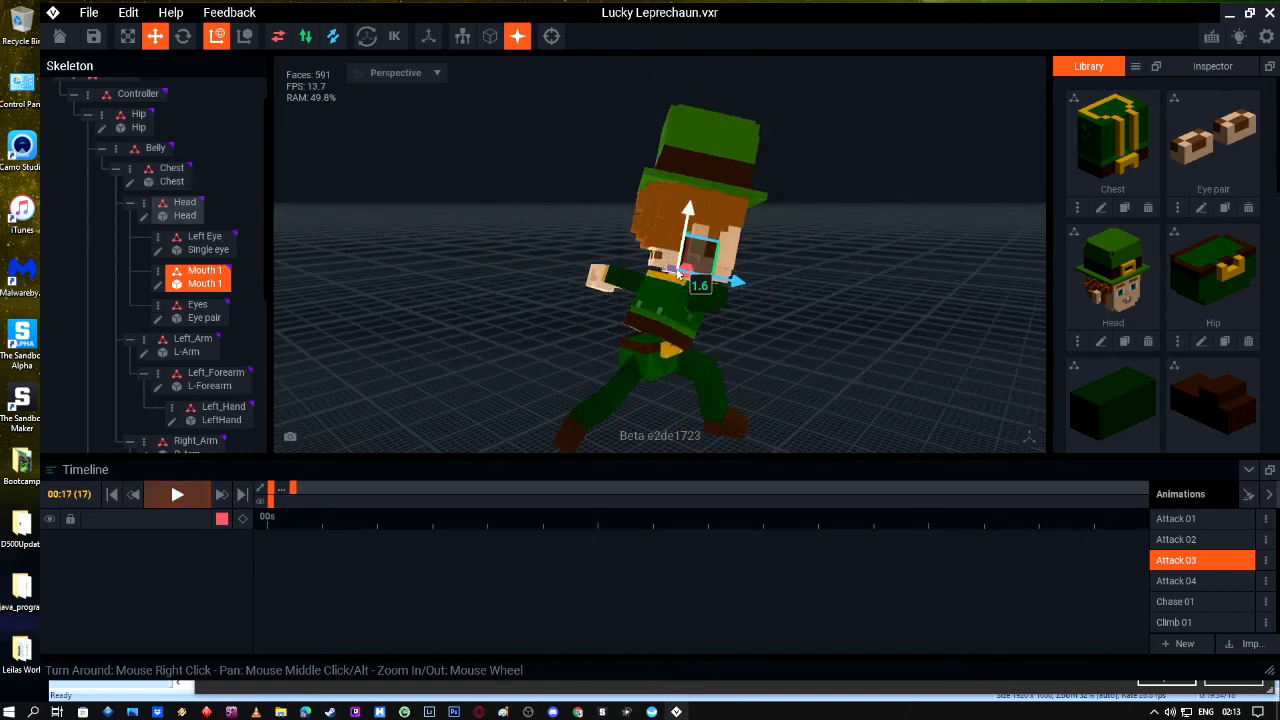
Step: At frame 17 of Attack 03, raise the Mouth 1 node by about 2.8 and the Left Eye node by about 3.7
right_drag(686, 268, 707, 264)
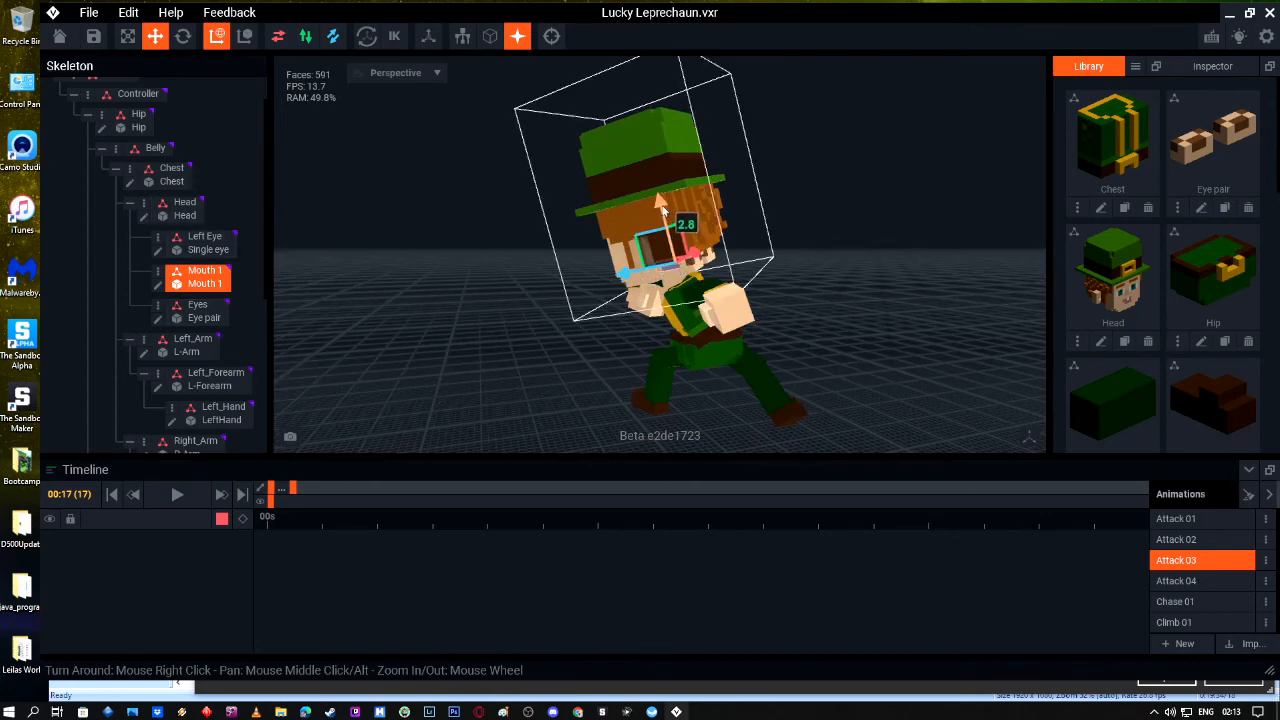
click(692, 262)
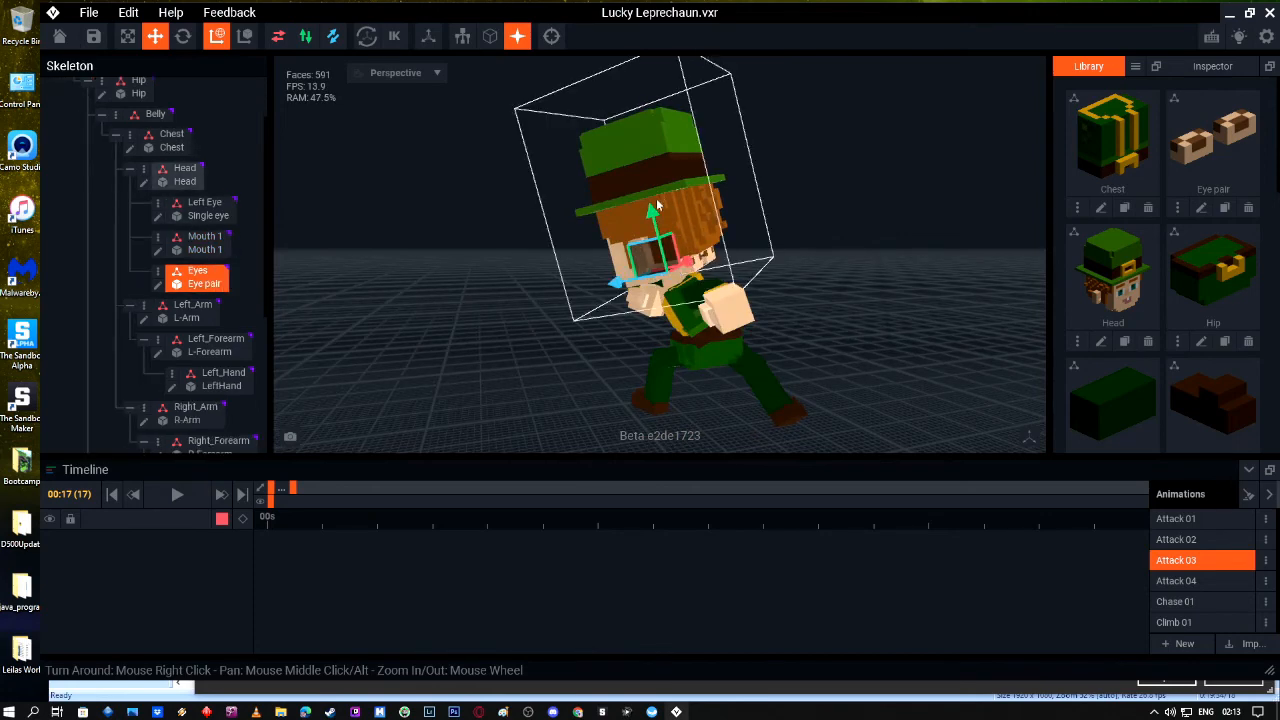
click(706, 258)
drag(651, 212, 647, 198)
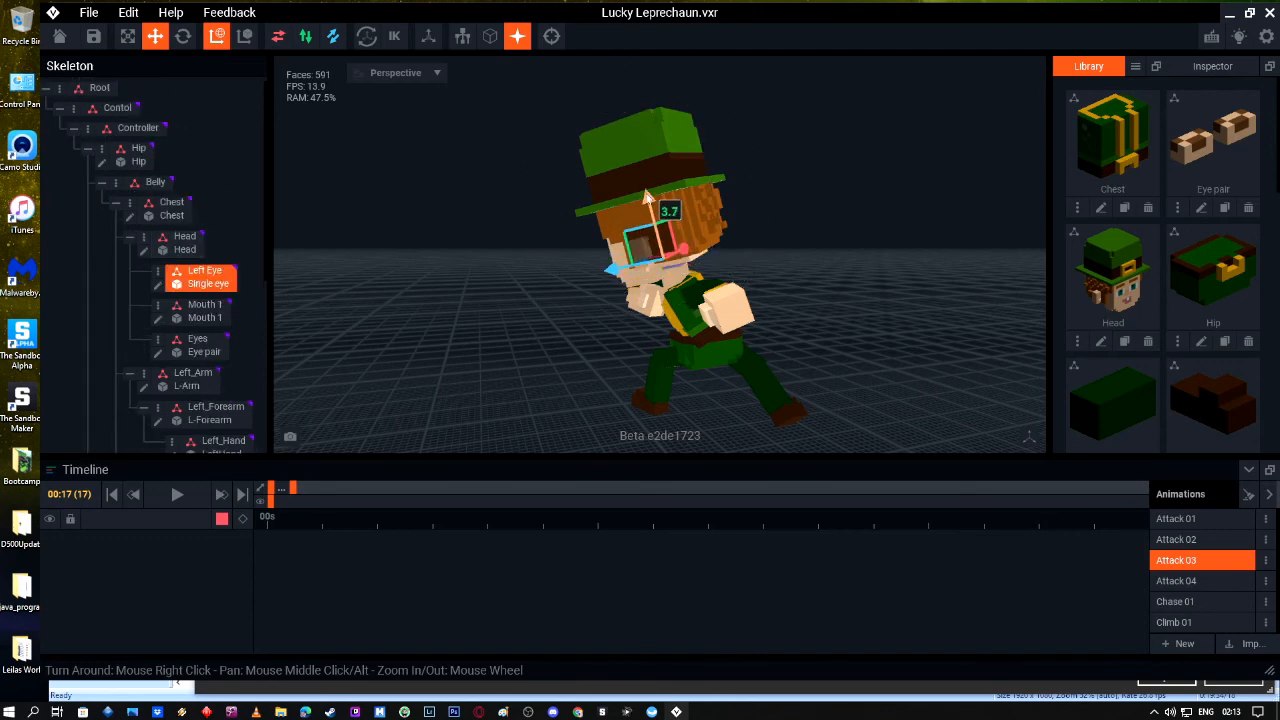
Step: Raise the Mouth 1 node by about 4.7 into the head at frame 17 and play the animation to check it
click(666, 264)
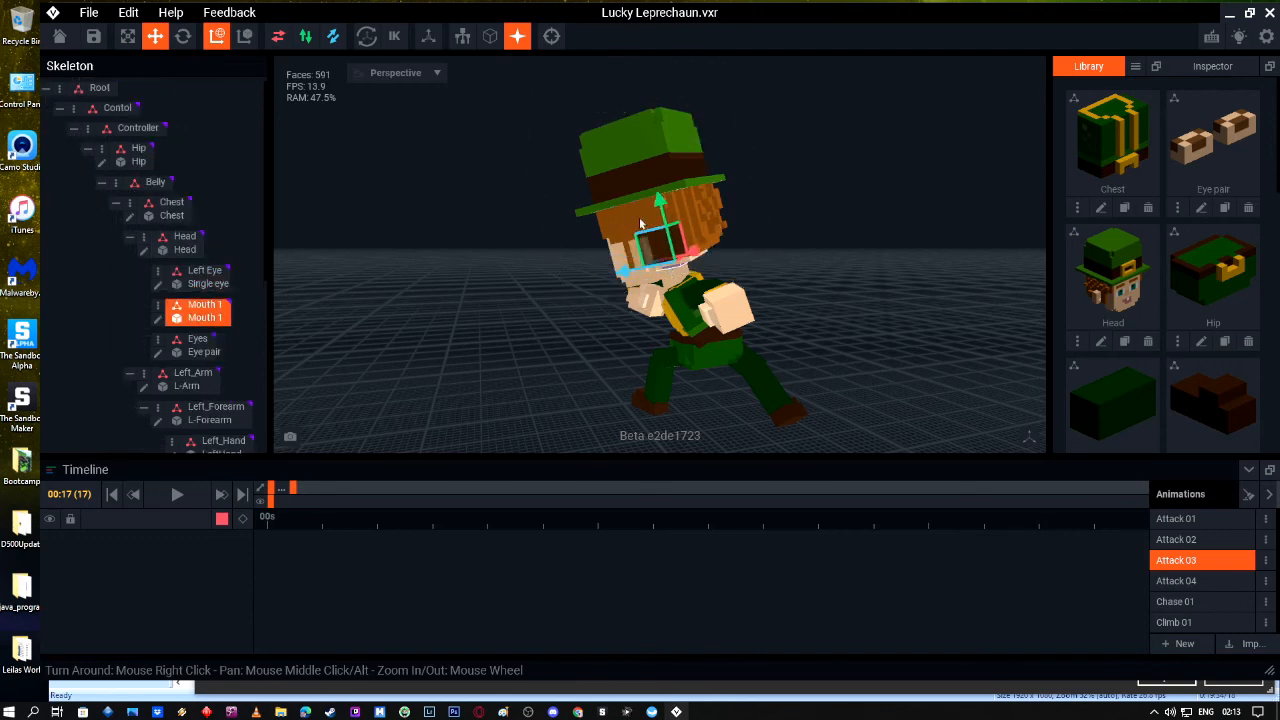
drag(660, 212, 659, 200)
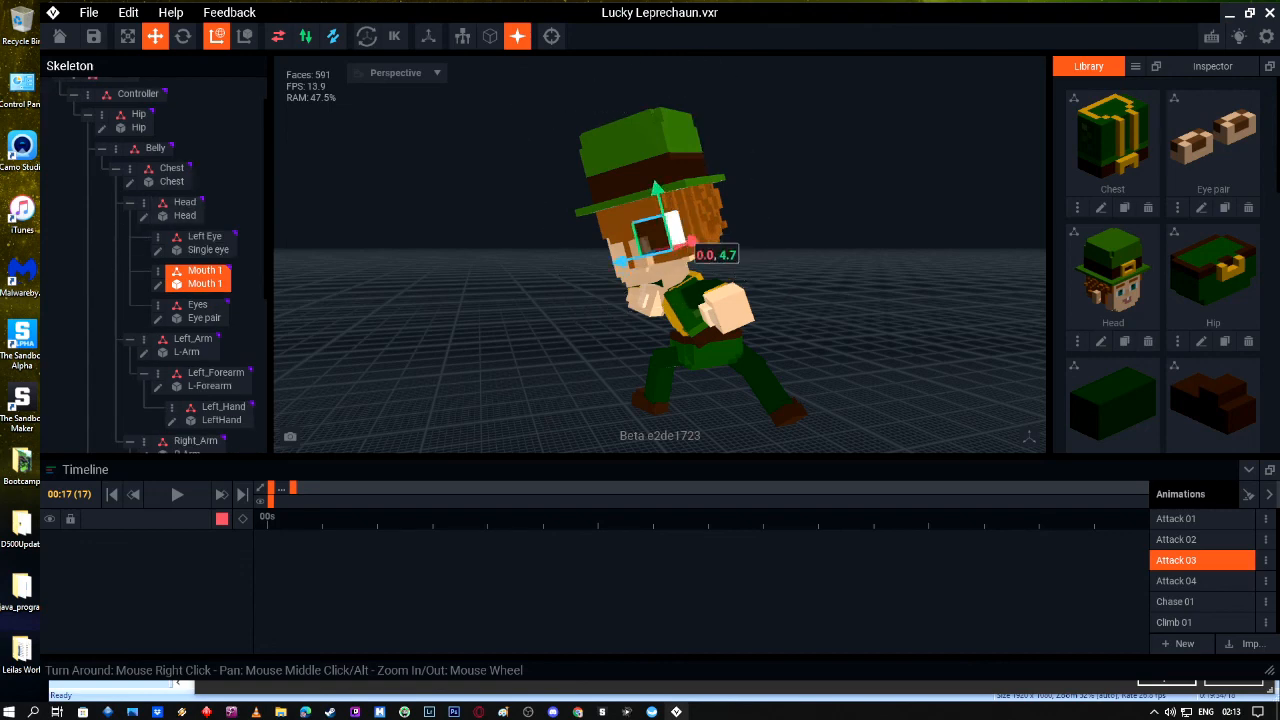
key(space)
drag(678, 240, 648, 258)
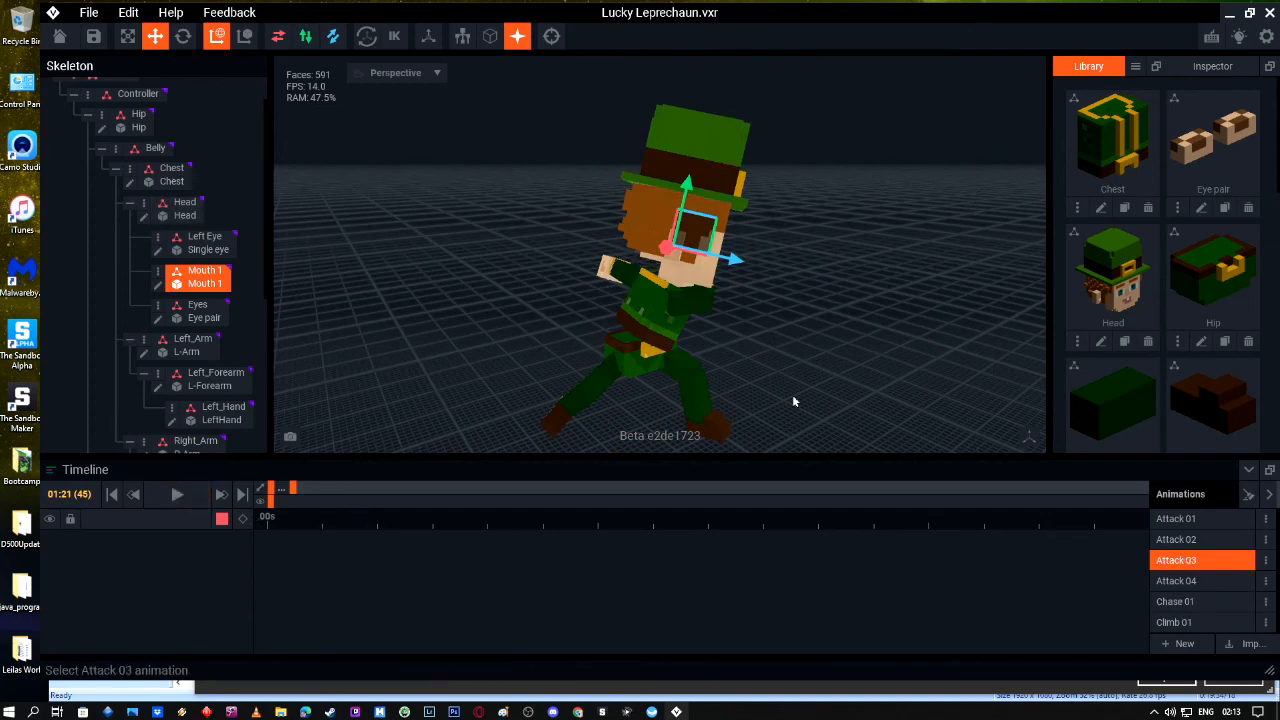
Step: Scrub through Attack 03, stop at frame 5 and inspect the face parts from behind the head
click(1160, 561)
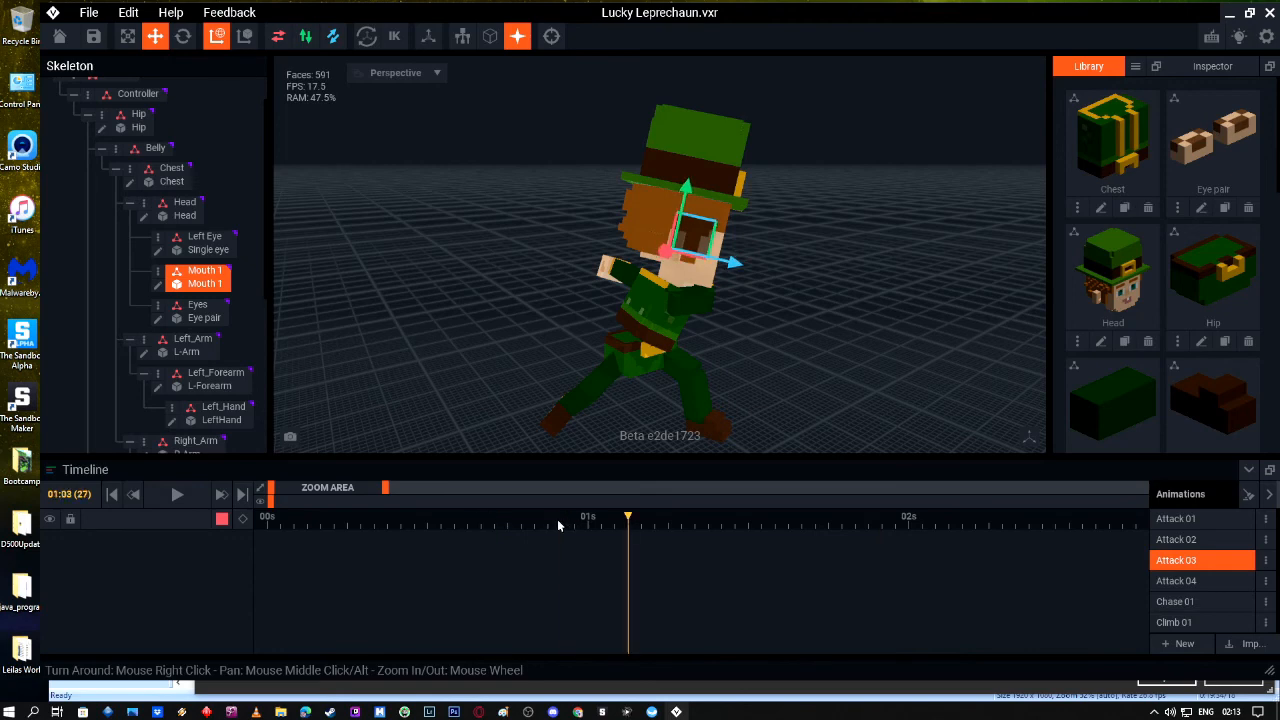
drag(352, 526, 692, 537)
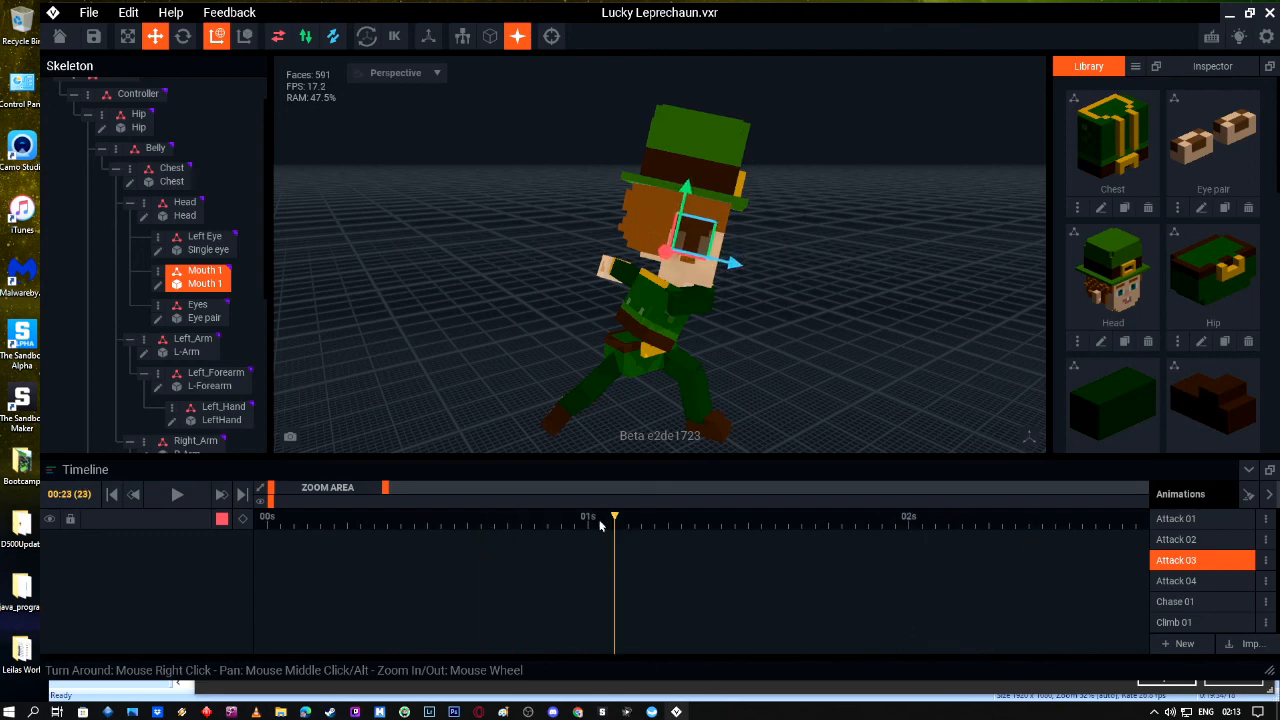
click(281, 497)
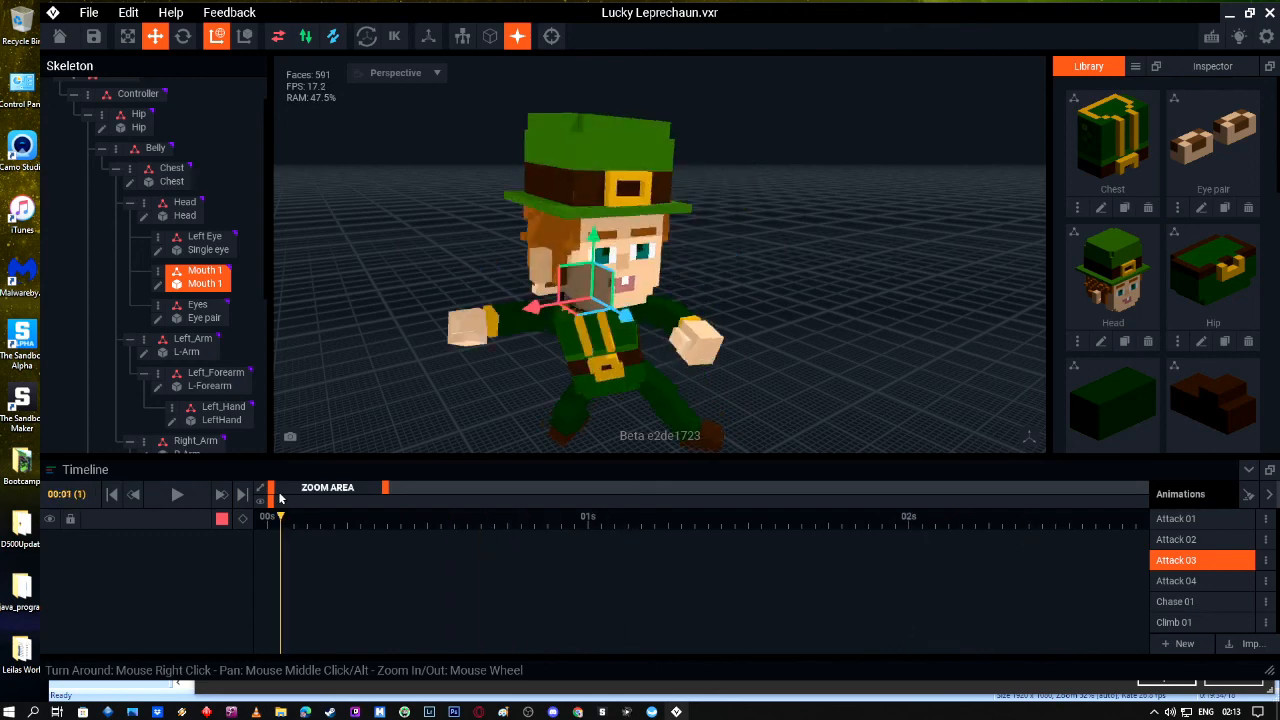
click(335, 498)
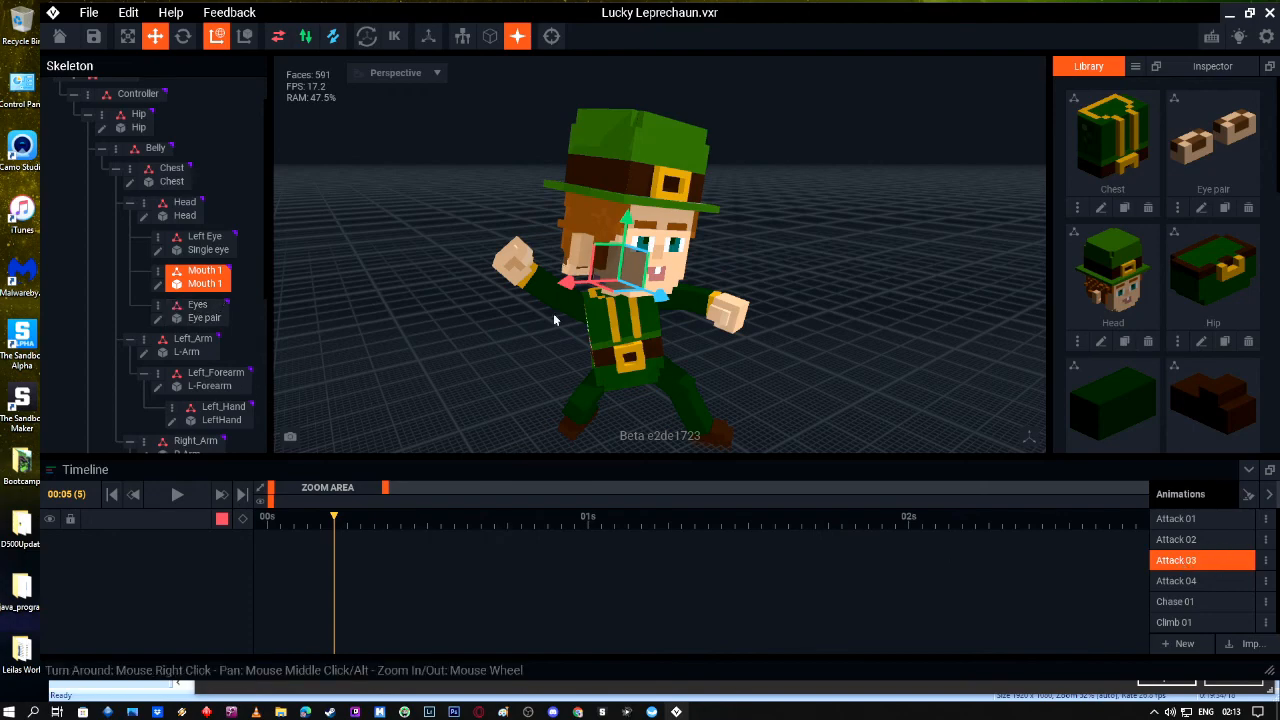
right_drag(613, 288, 617, 233)
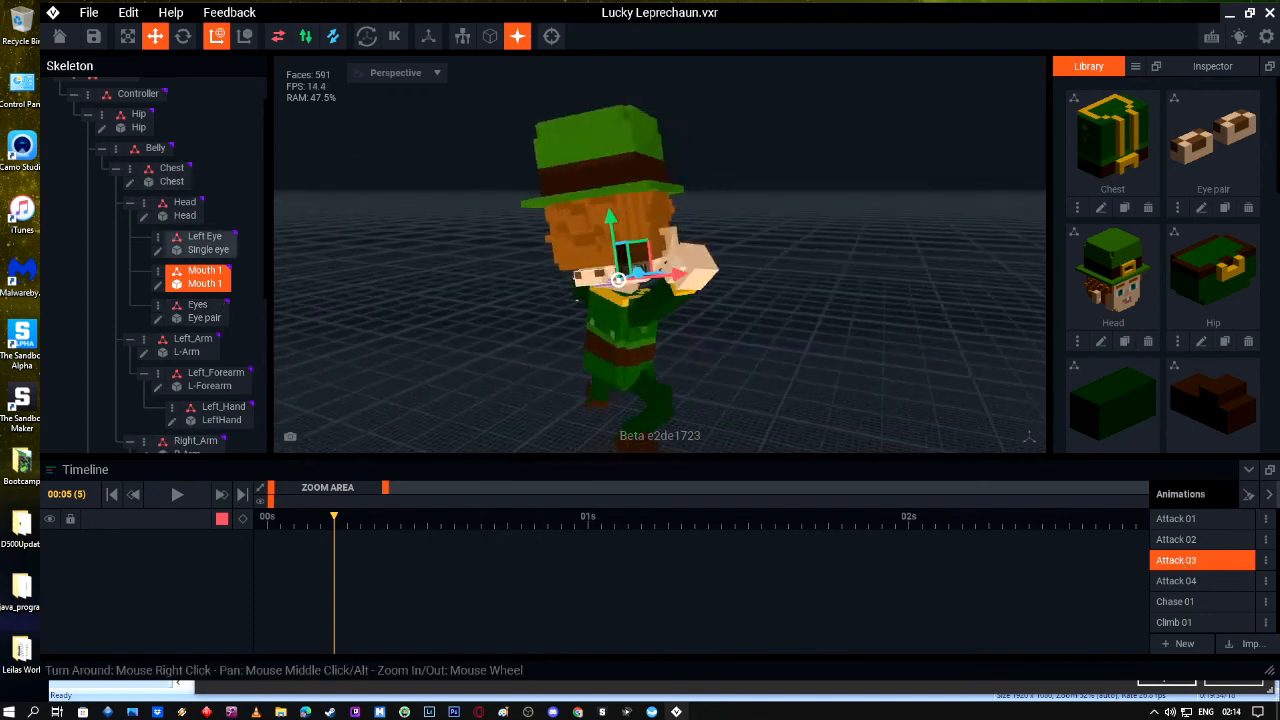
Step: Raise the Mouth 1 and Eyes nodes into the head at frame 5
drag(612, 220, 611, 189)
click(625, 281)
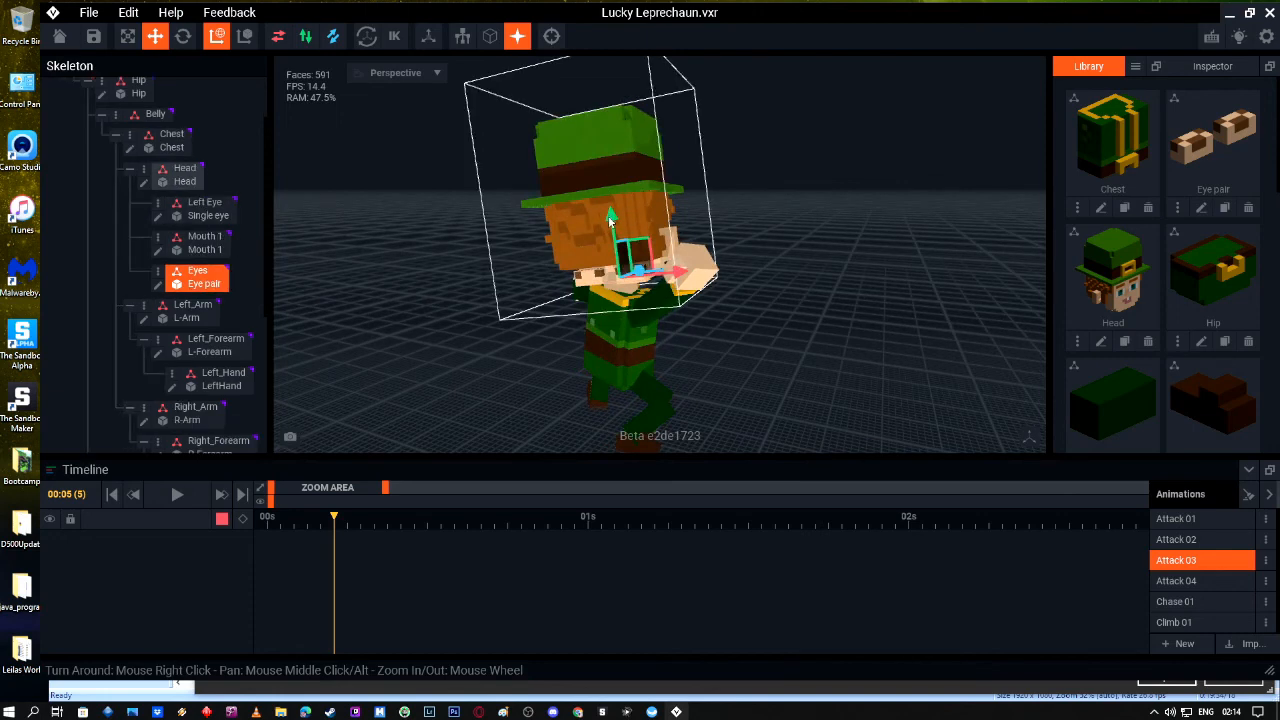
click(639, 273)
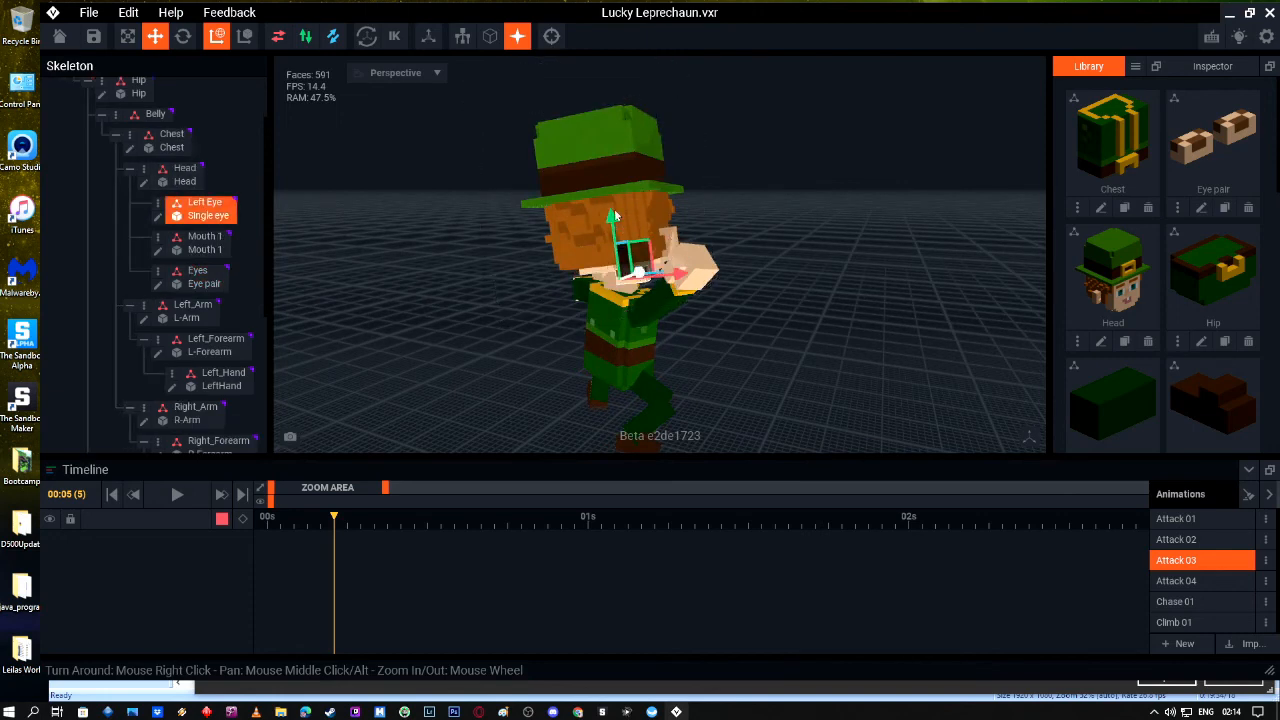
click(606, 190)
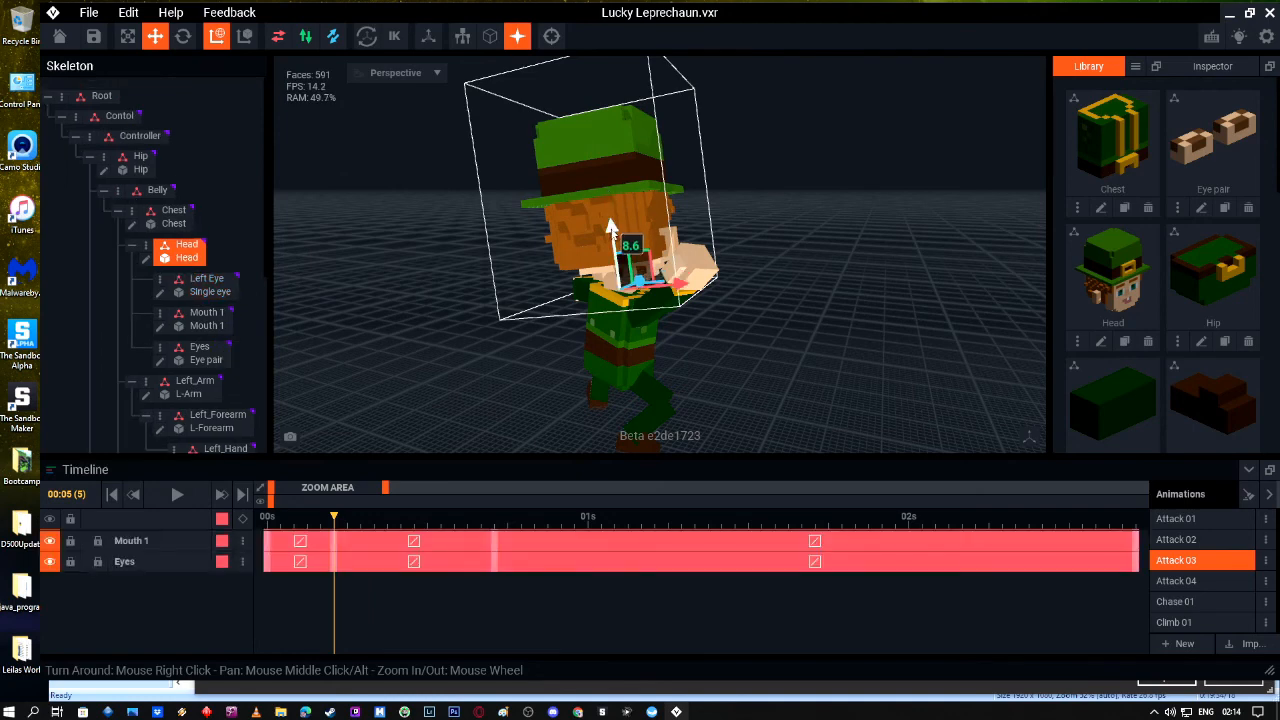
Step: Raise the Left Eye node by about 5.2 at frame 5 and shift it sideways by about -0.6
right_drag(628, 318, 635, 298)
click(640, 282)
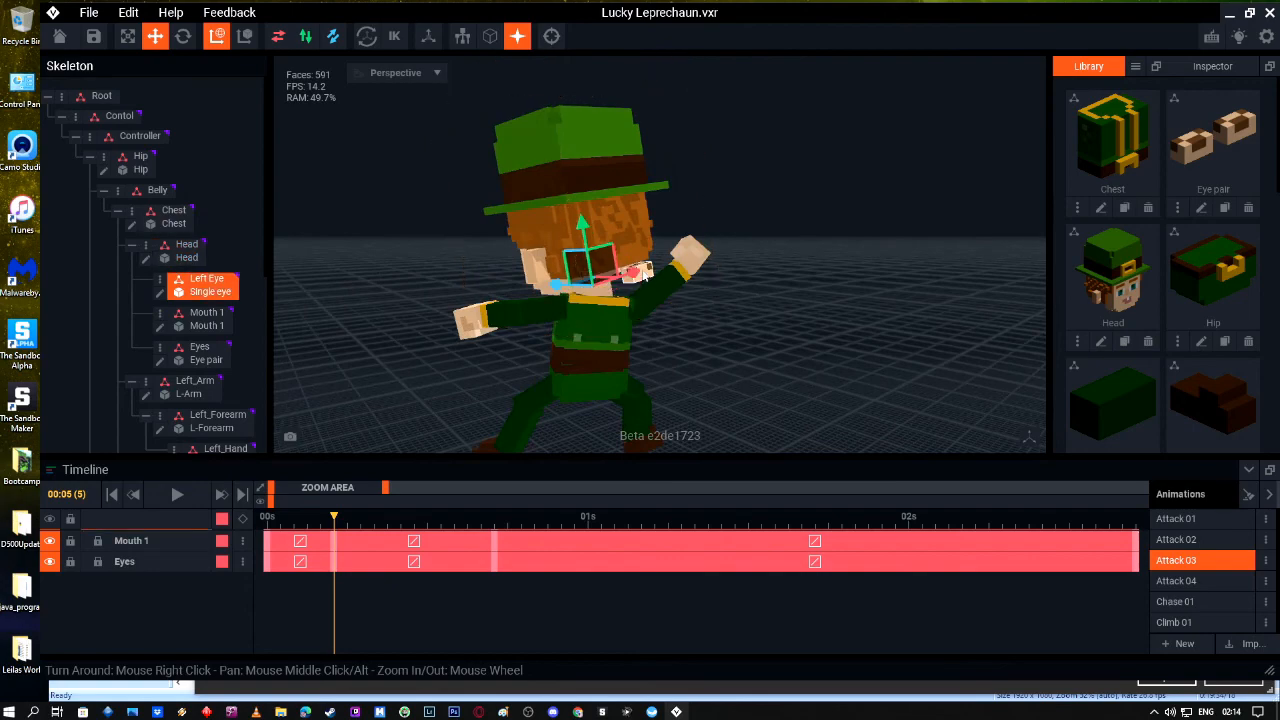
drag(582, 218, 576, 198)
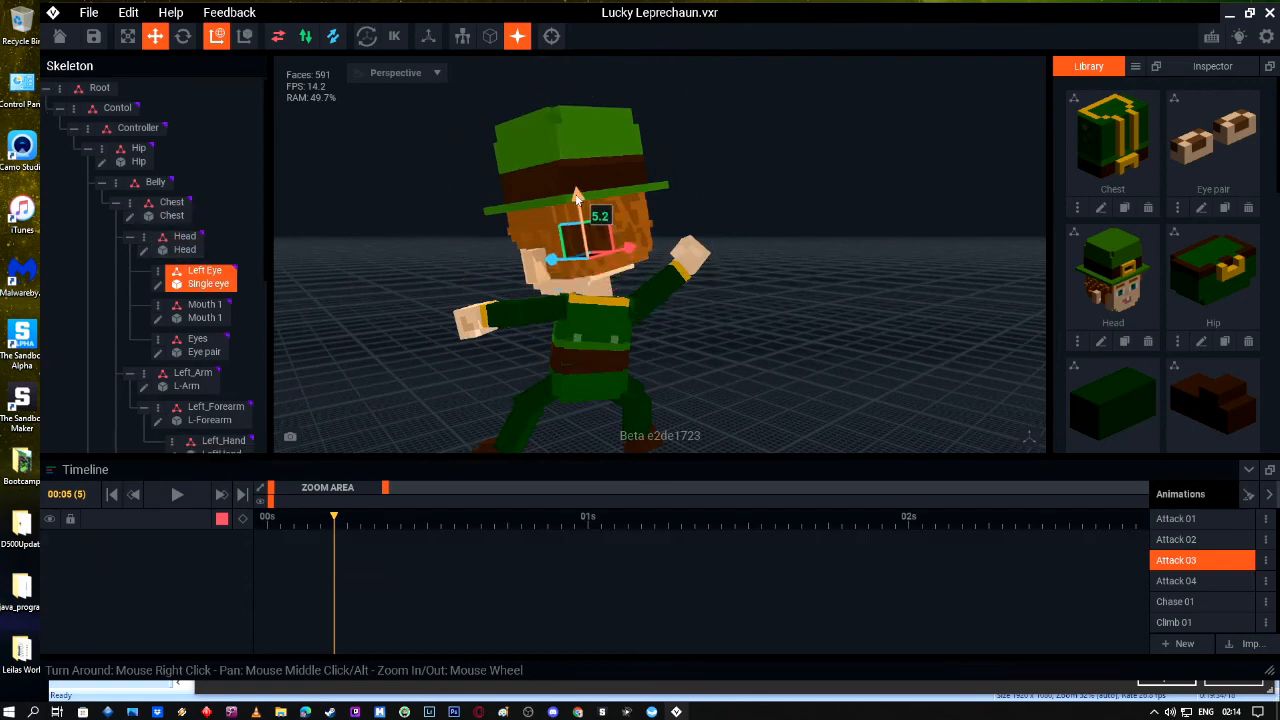
right_drag(623, 245, 621, 241)
click(712, 243)
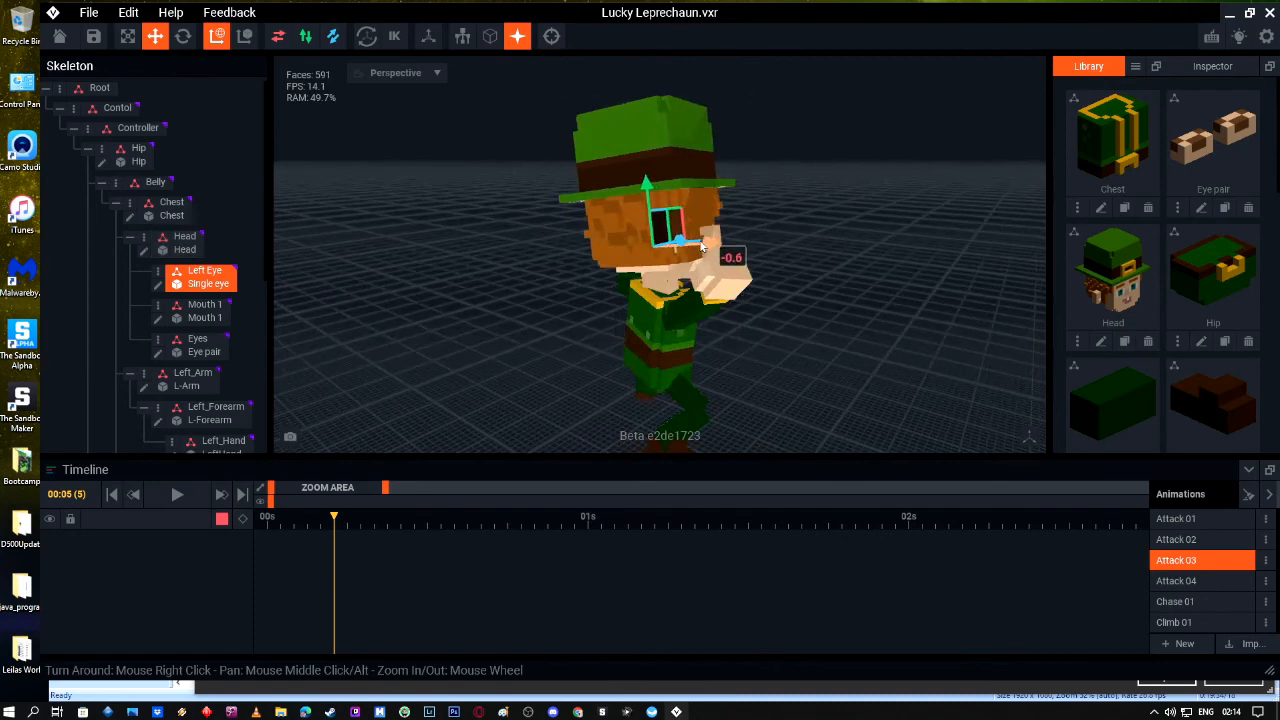
right_drag(696, 251, 672, 251)
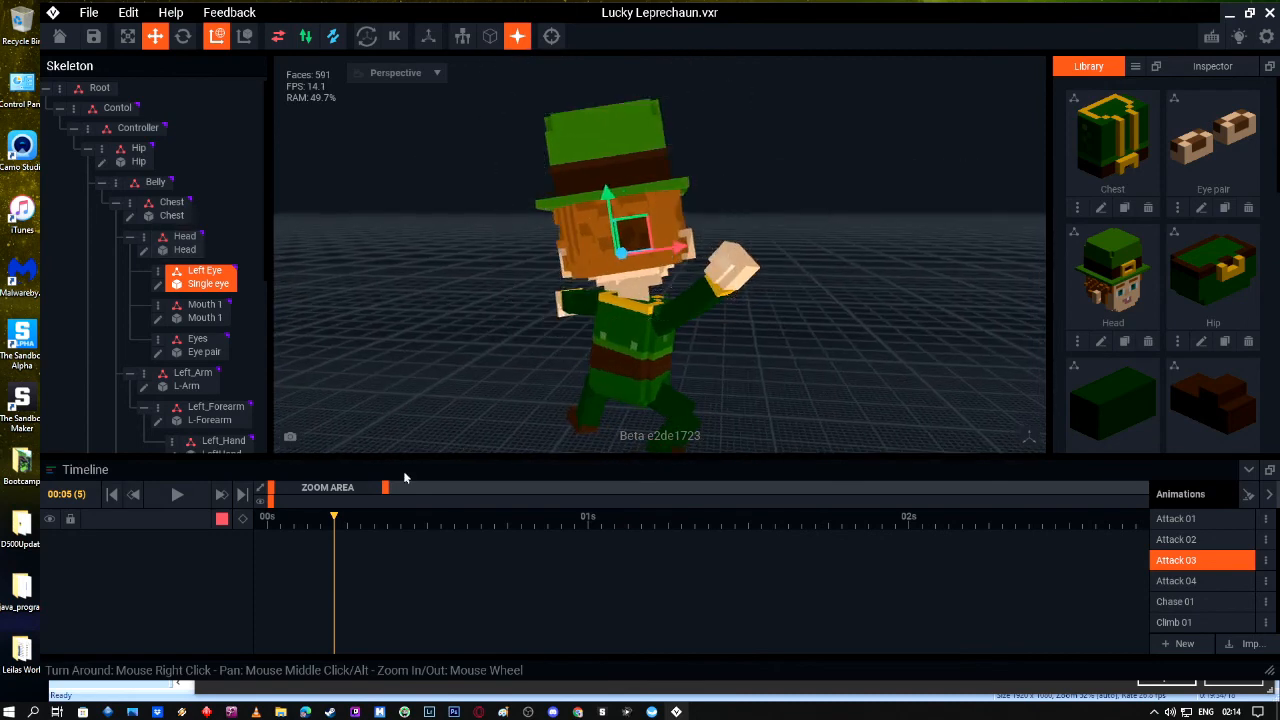
Step: At frame 0, raise the Left Eye node by about 4.0 and lift the Eyes and Mouth 1 nodes into the head
drag(302, 519, 270, 522)
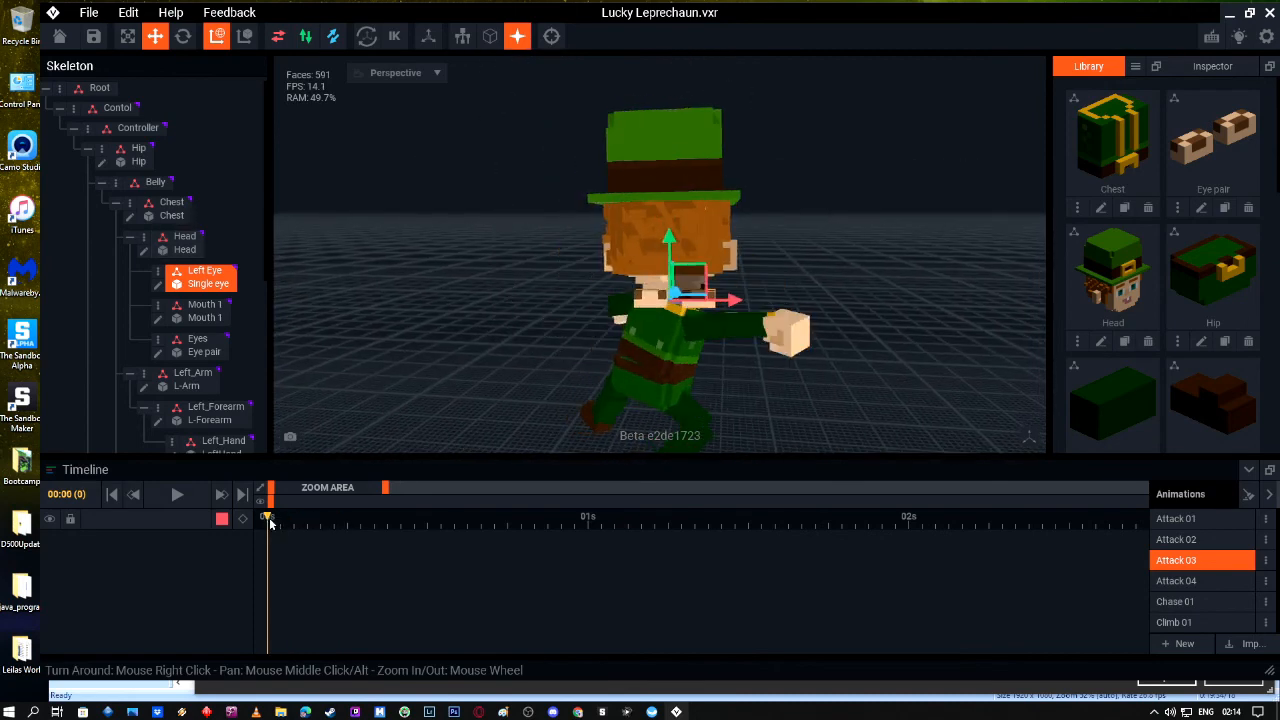
click(668, 240)
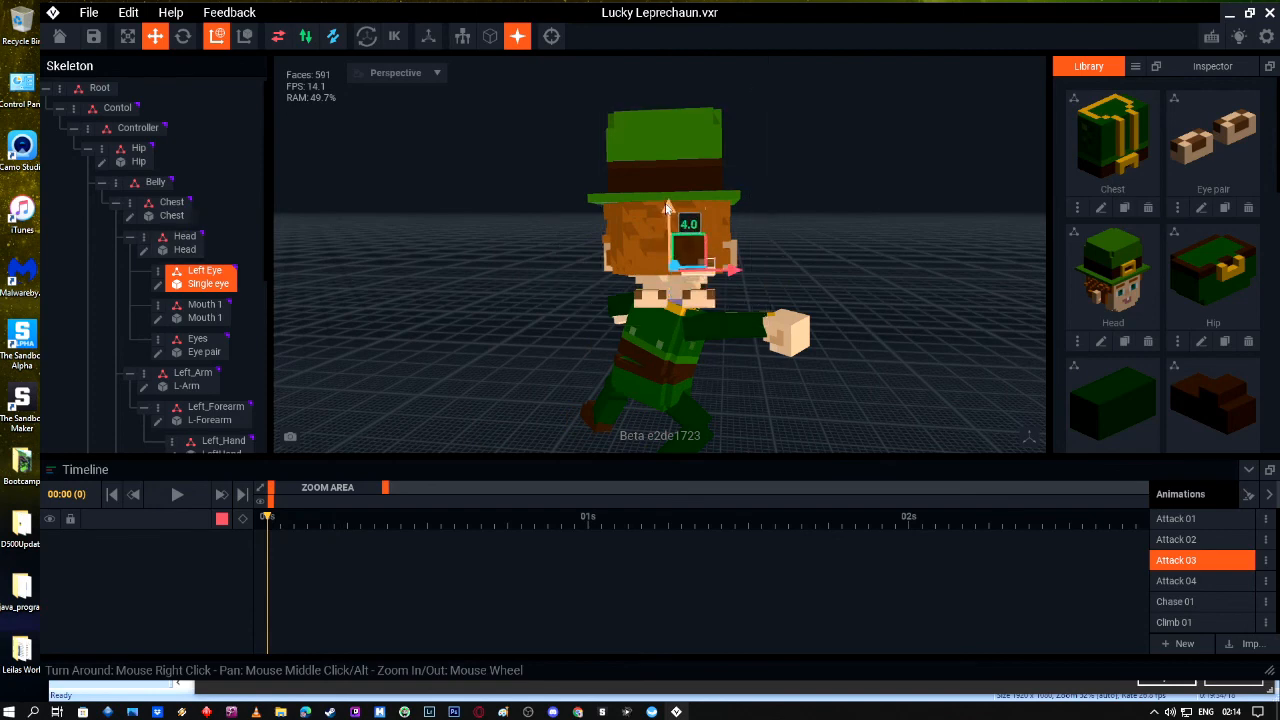
click(650, 260)
drag(668, 238, 668, 195)
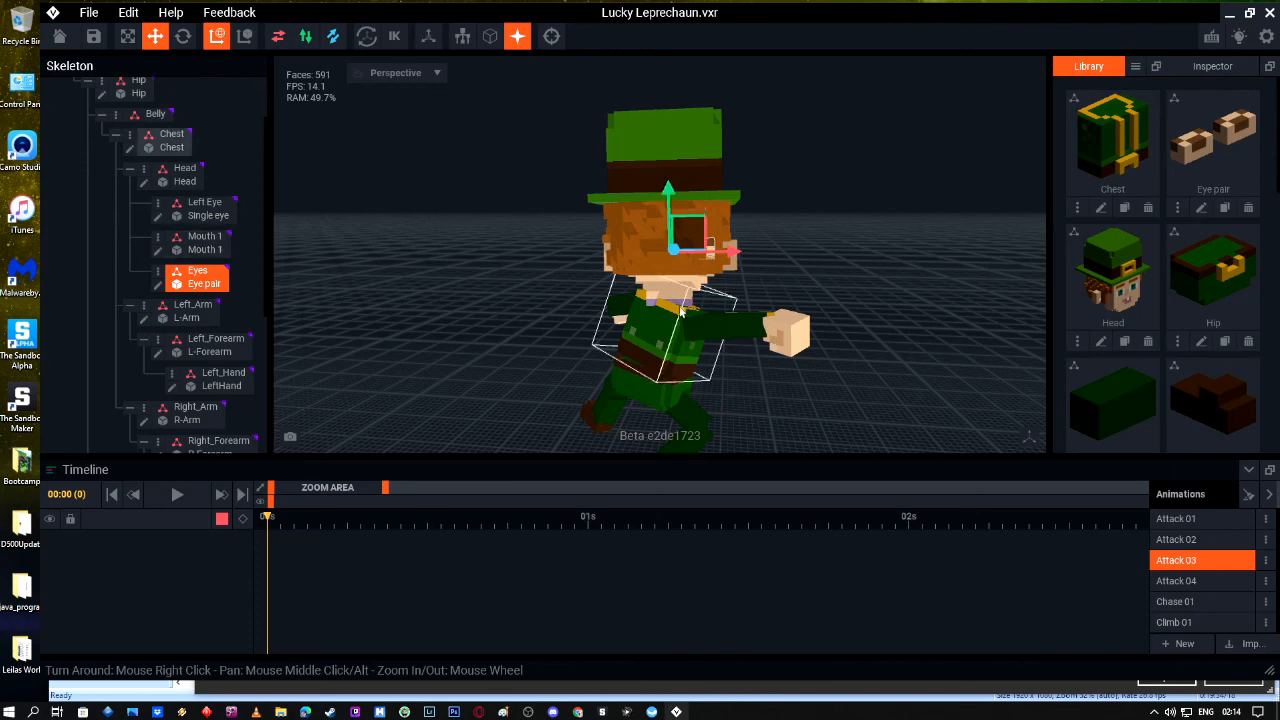
click(656, 300)
drag(673, 236, 674, 196)
right_drag(784, 208, 682, 246)
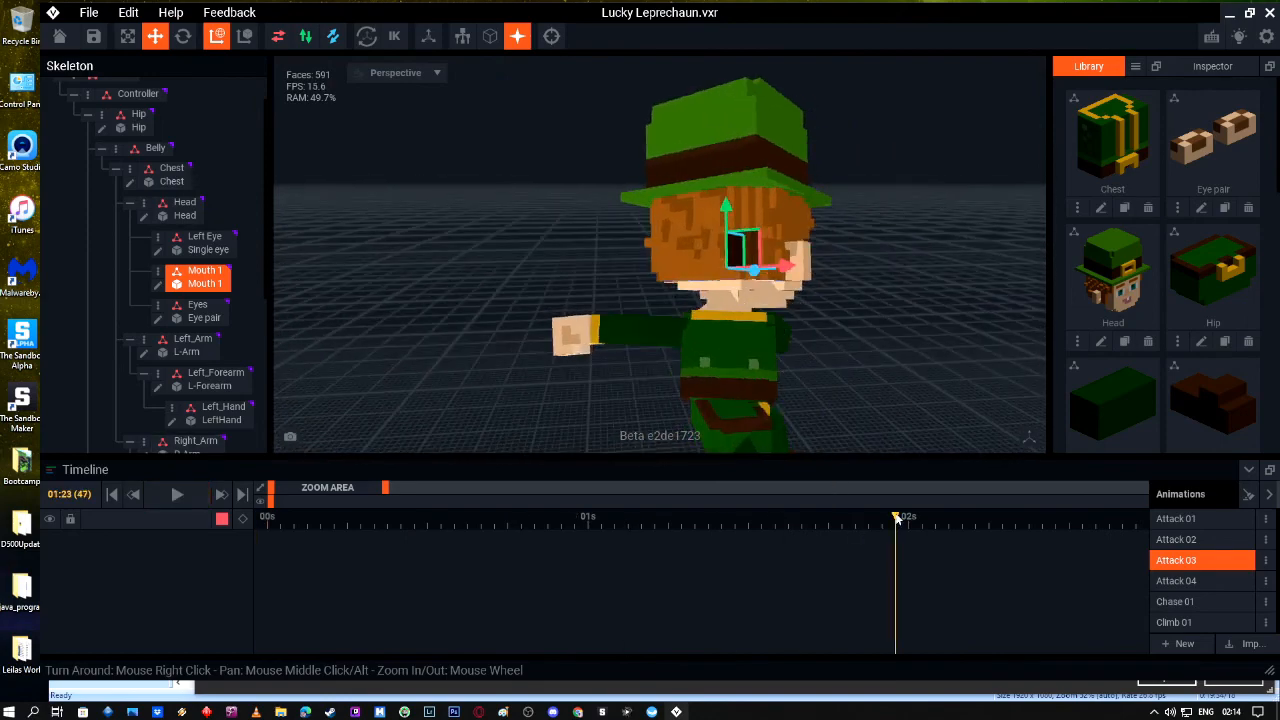
Step: Scrub back to frame 0 and shift the Eyes node sideways by about -0.9 within the head
drag(598, 534, 234, 529)
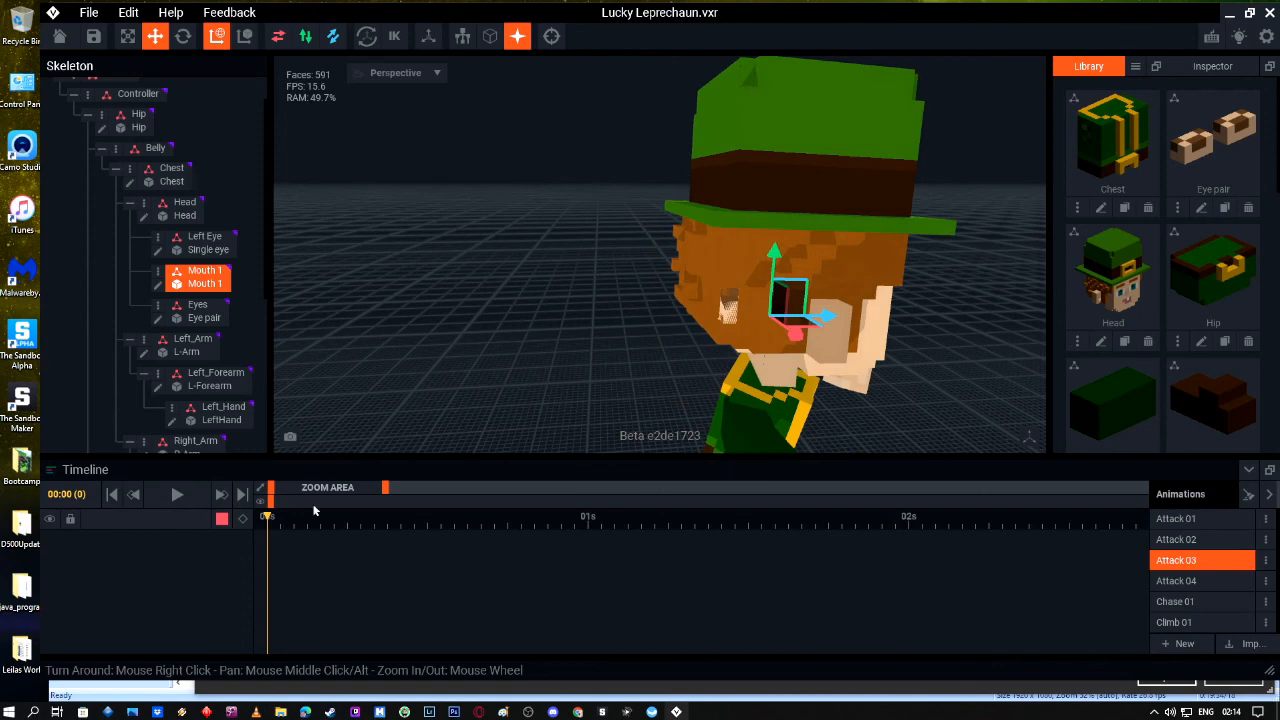
click(795, 308)
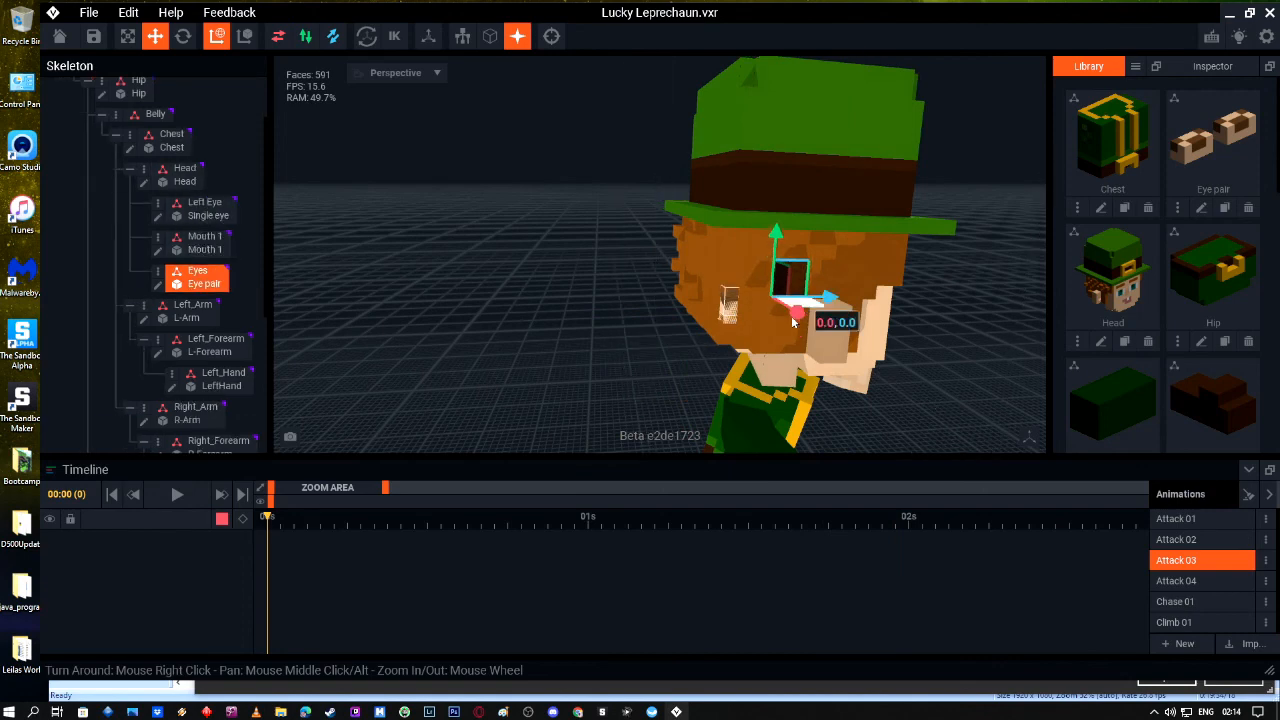
right_drag(797, 313, 838, 310)
mouse_move(834, 304)
mouse_down()
mouse_move(816, 307)
mouse_move(826, 302)
mouse_up()
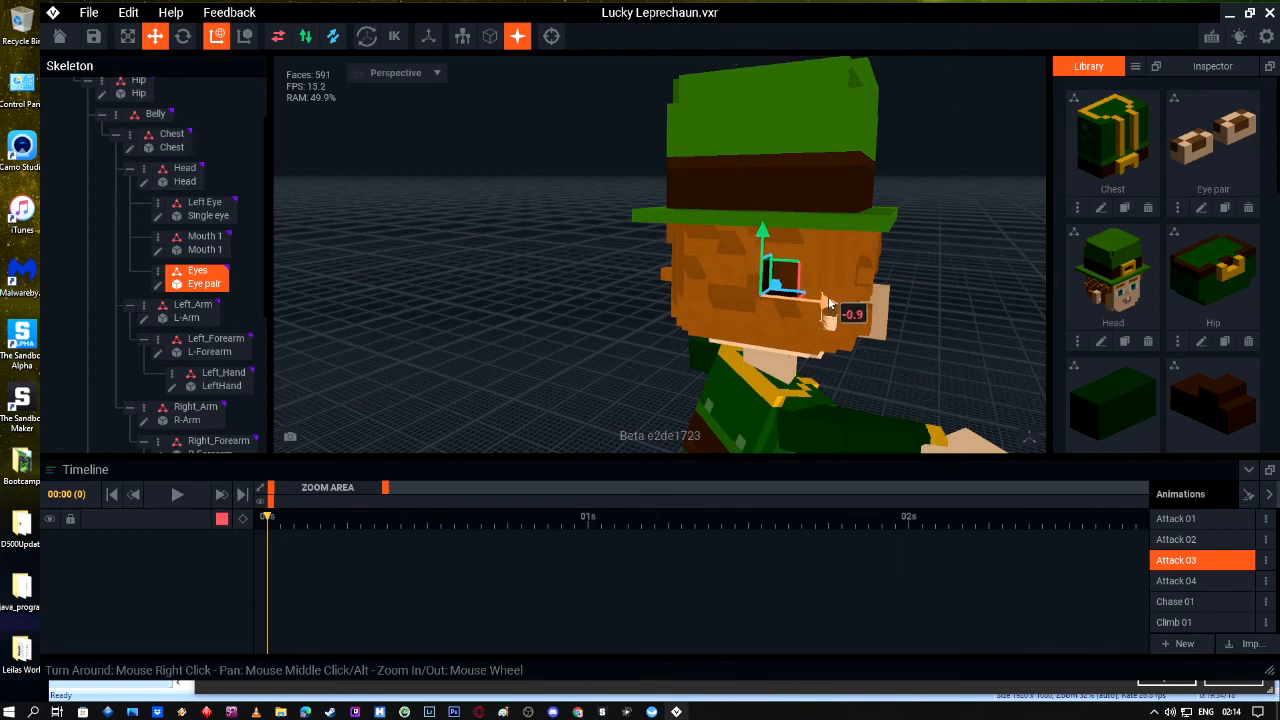
Step: Shift the Left Eye node by about 2.8 in depth at frame 0, and check the Eyes node from behind the head
click(789, 300)
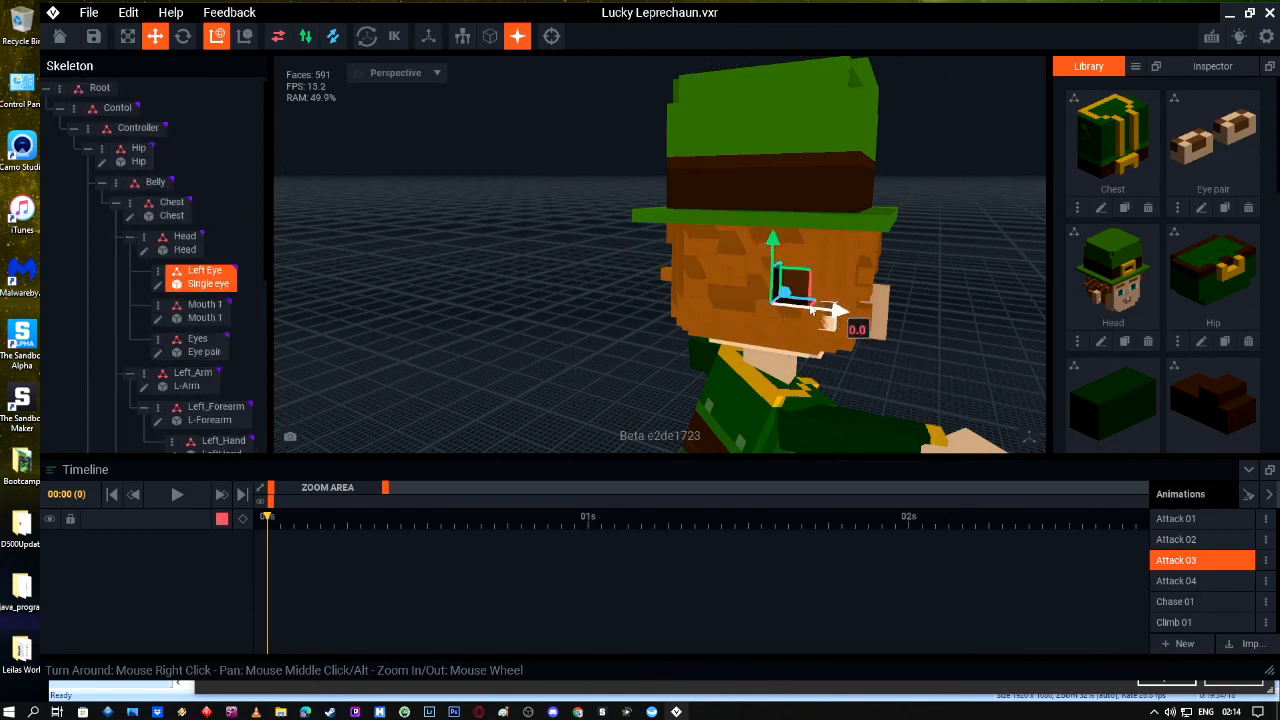
drag(786, 300, 792, 292)
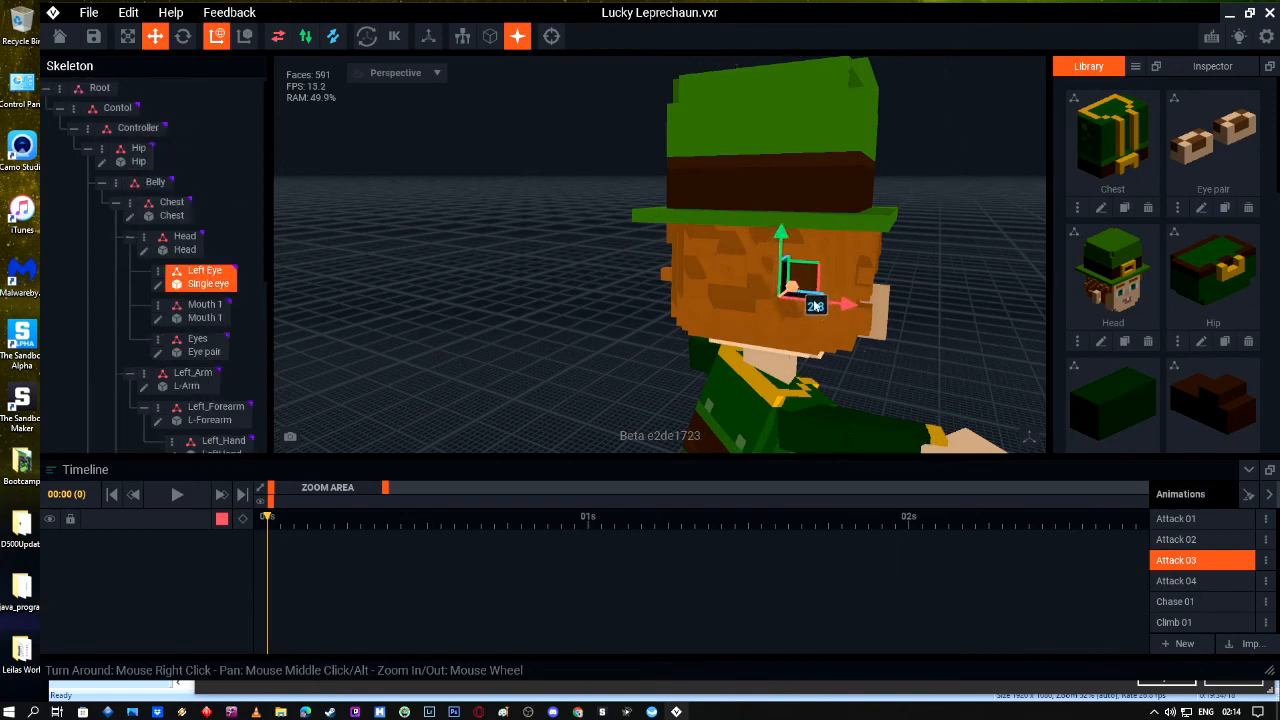
scroll(830, 316, up, 3)
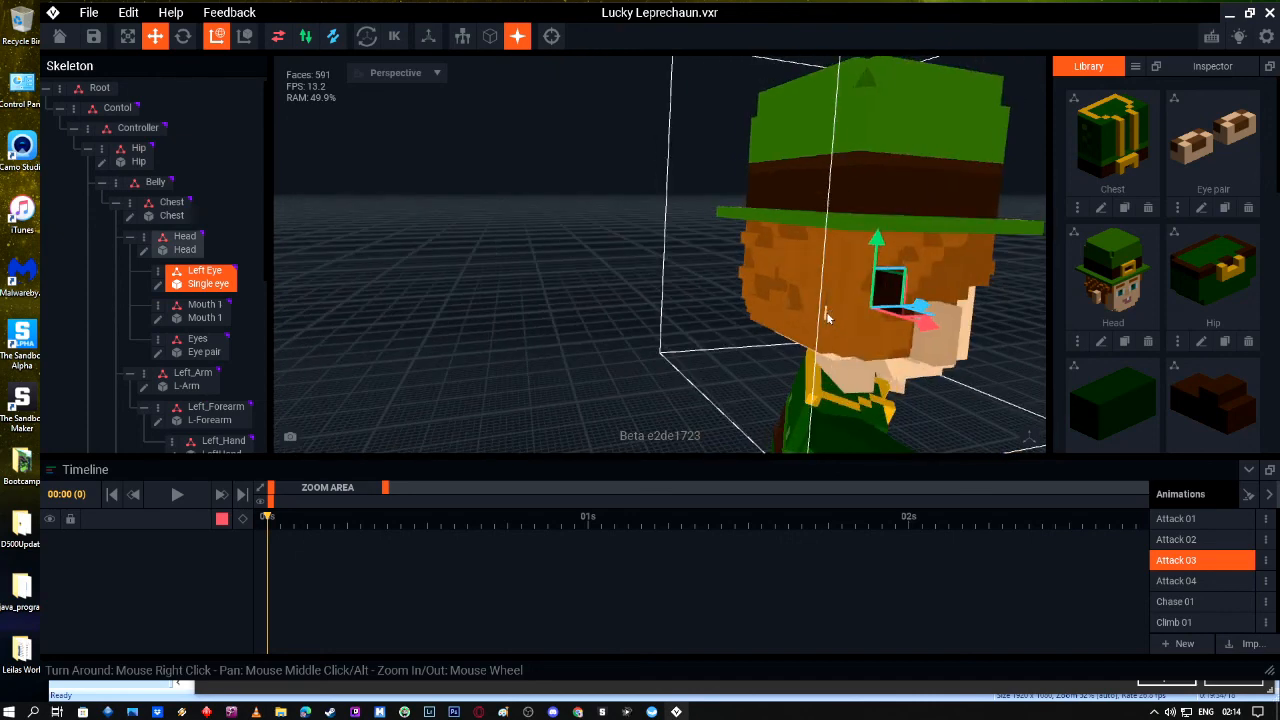
click(828, 317)
click(826, 312)
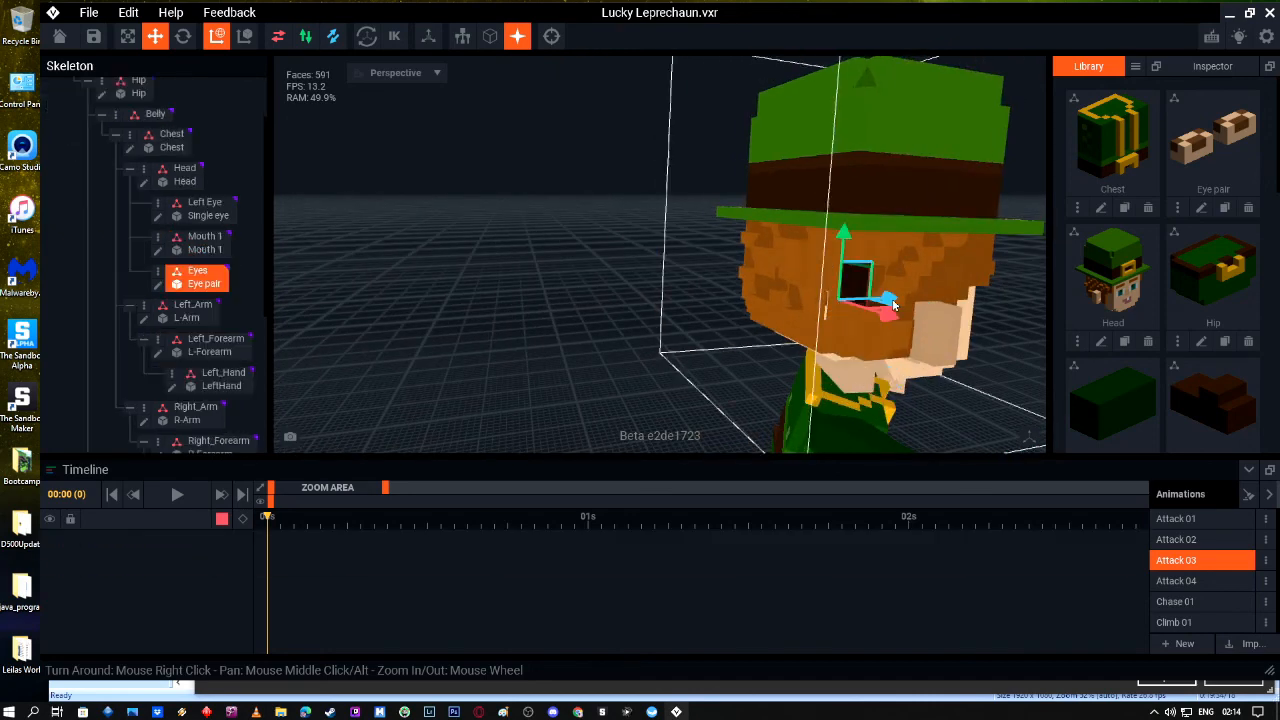
right_drag(857, 317, 846, 316)
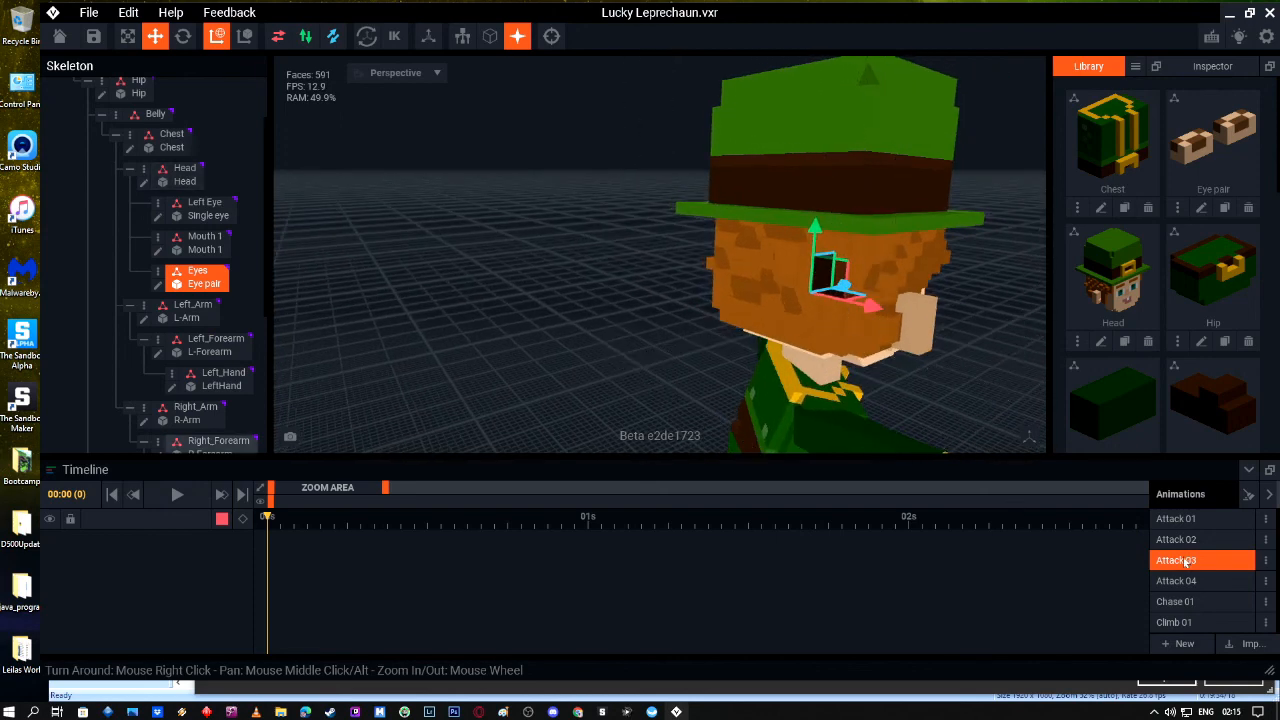
Step: Open the Hi 01 animation
scroll(1186, 563, down, 1)
scroll(1185, 563, down, 6)
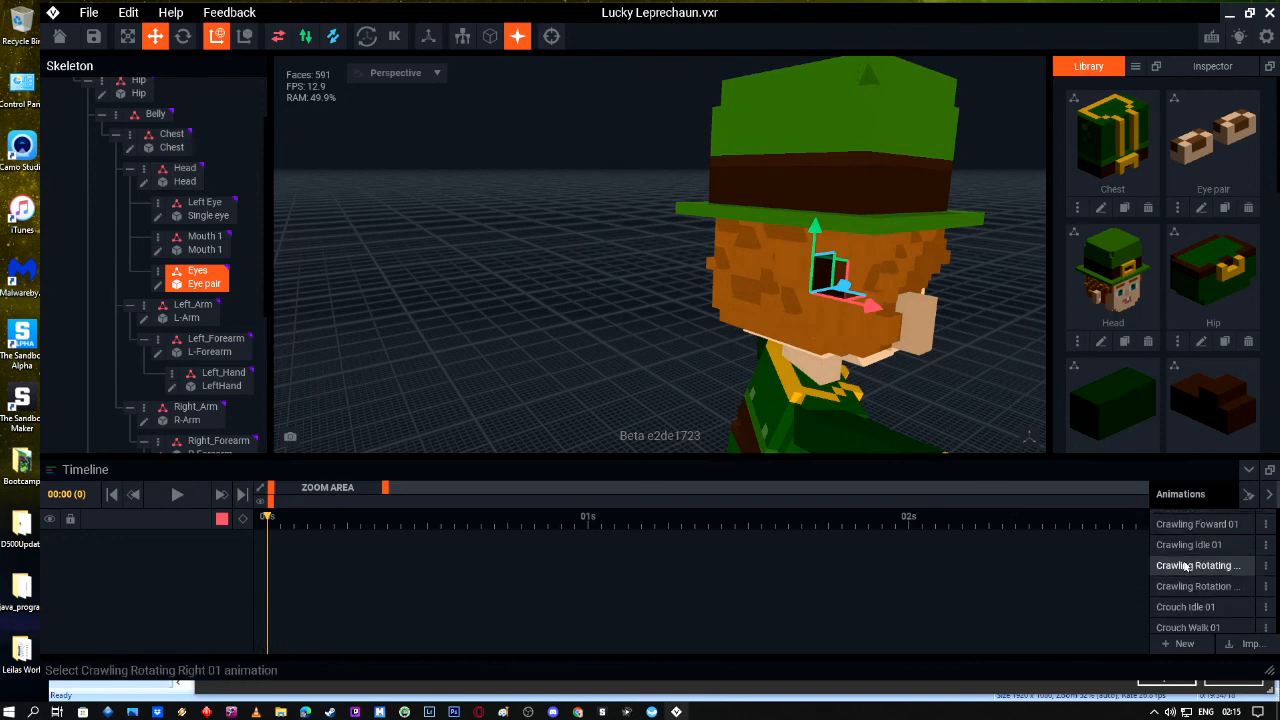
scroll(1183, 567, down, 4)
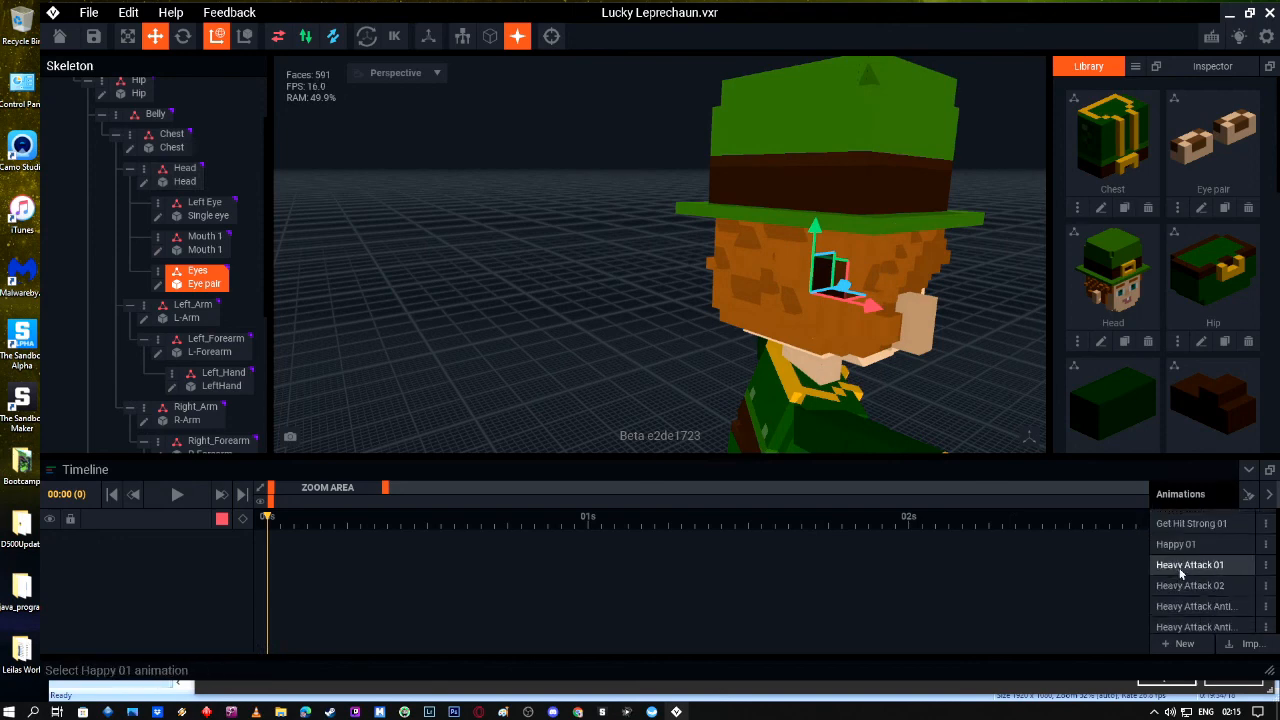
click(1166, 608)
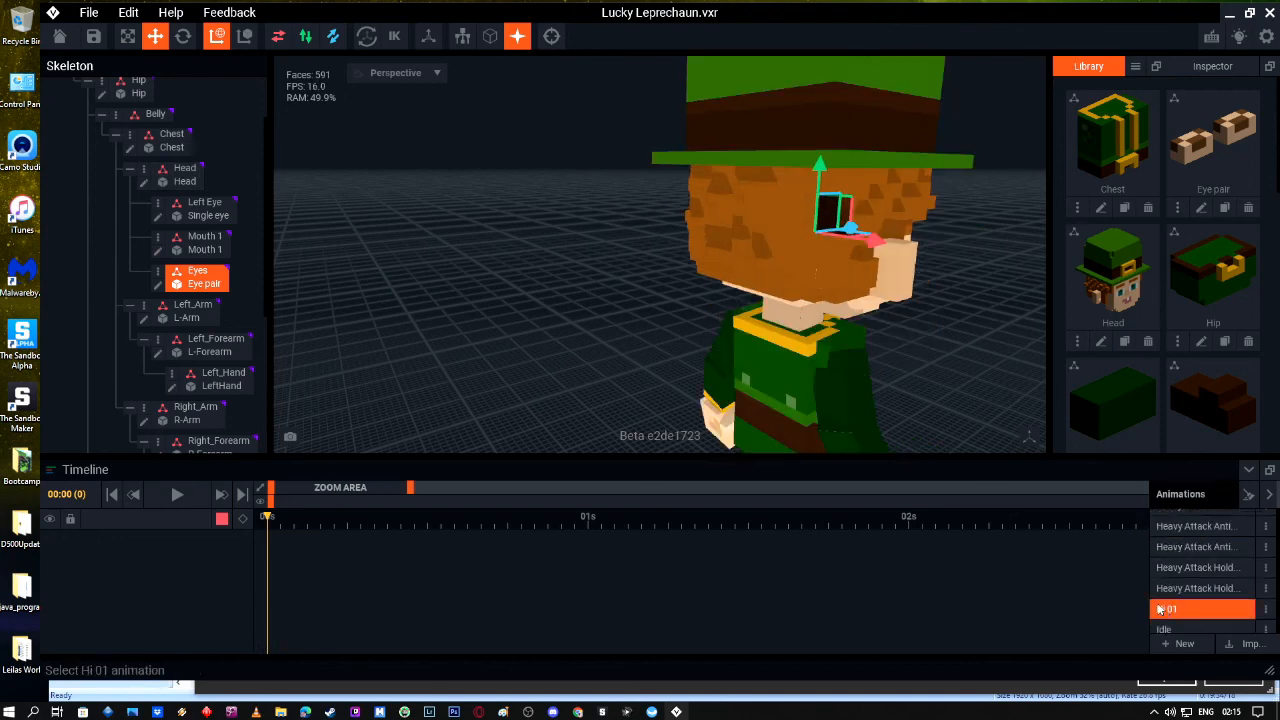
Step: Turn the leprechaun to a full front view with nothing selected and play Hi 01 to examine the face
scroll(838, 257, up, 2)
scroll(840, 262, up, 4)
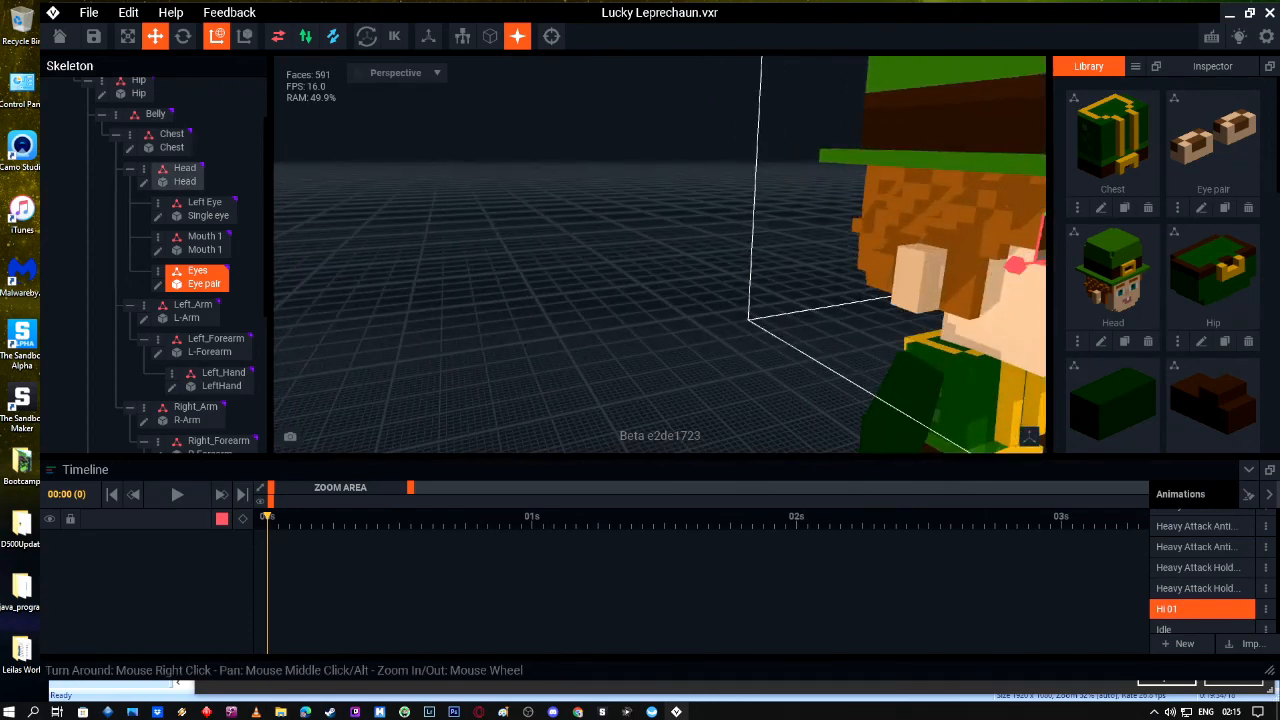
scroll(912, 284, down, 6)
right_drag(912, 284, 910, 277)
click(778, 267)
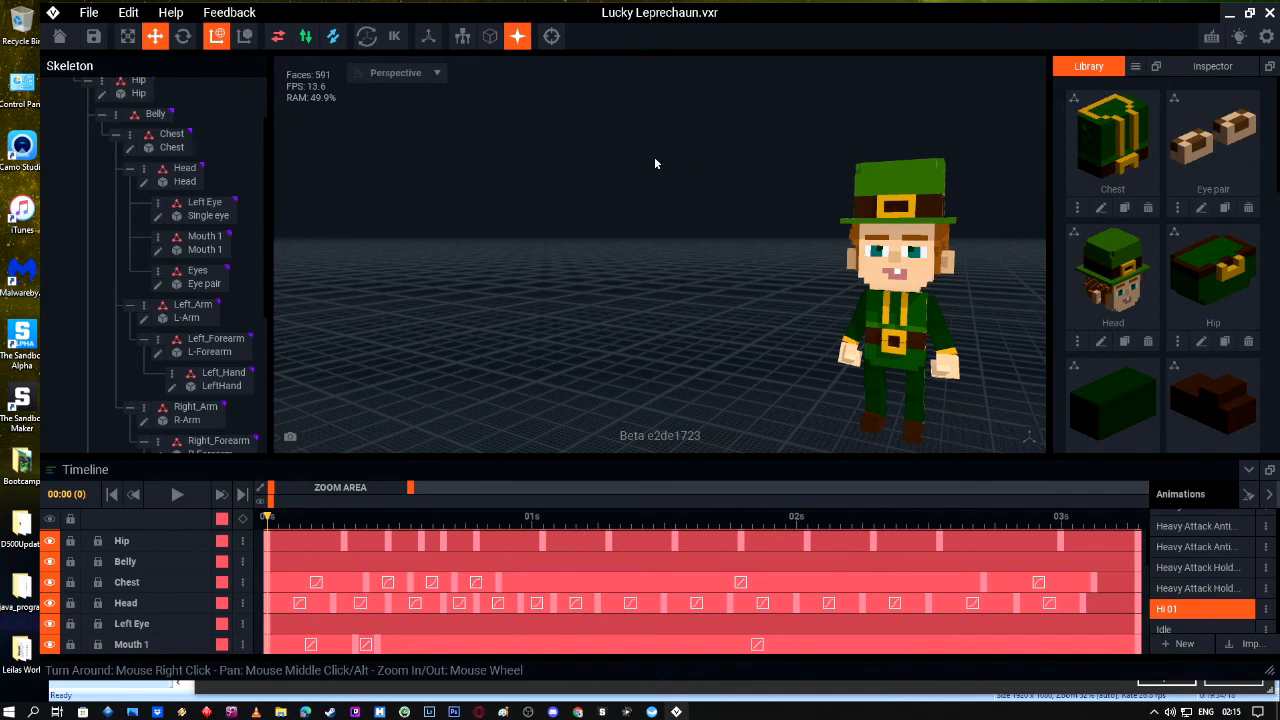
key(space)
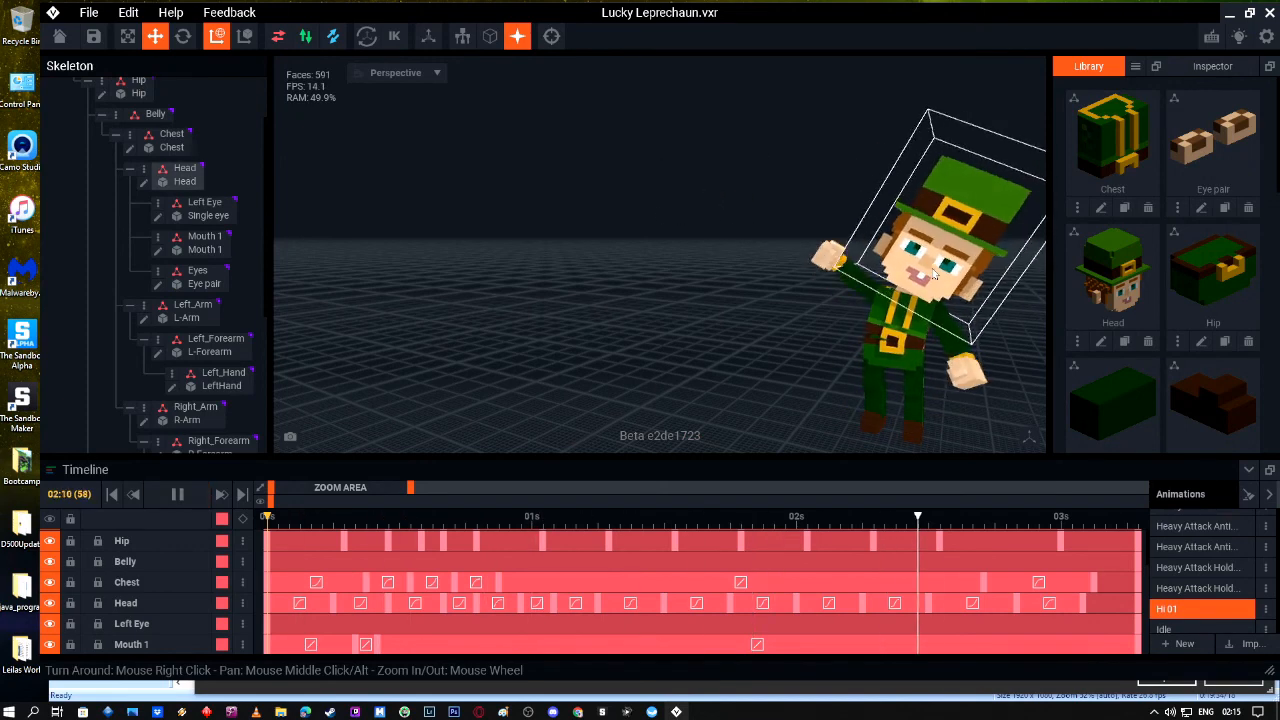
right_drag(700, 250, 752, 268)
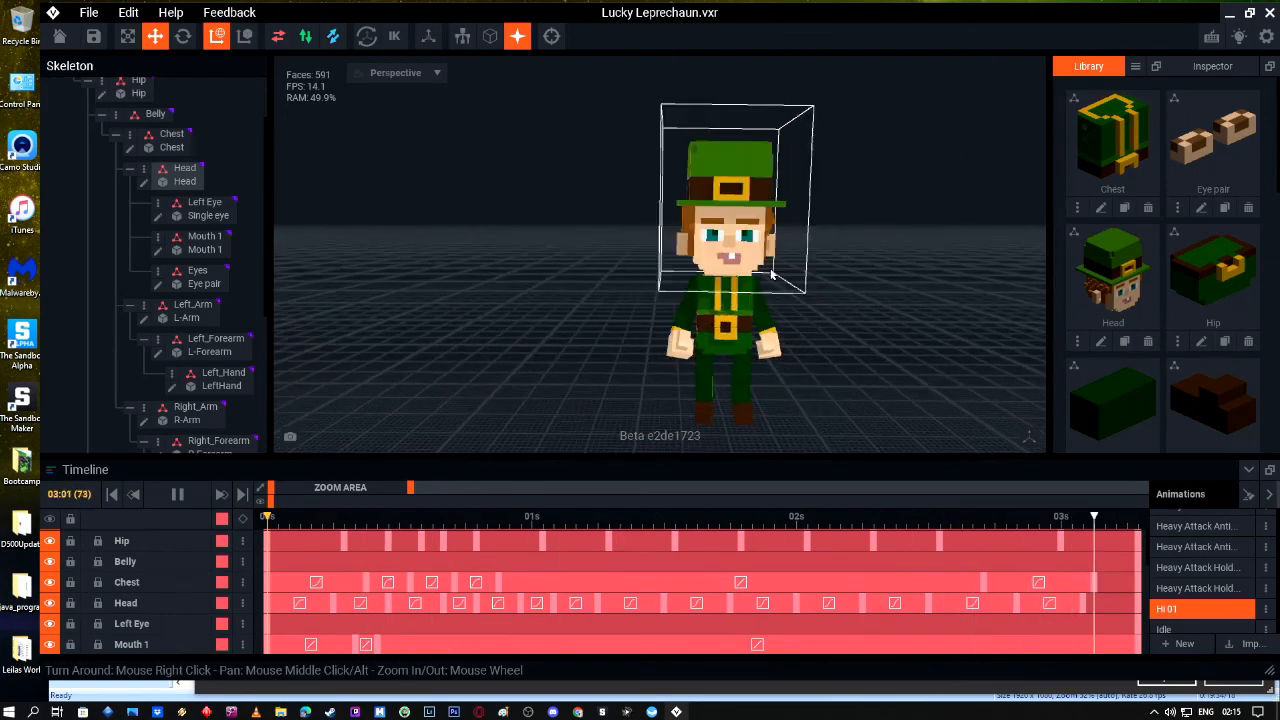